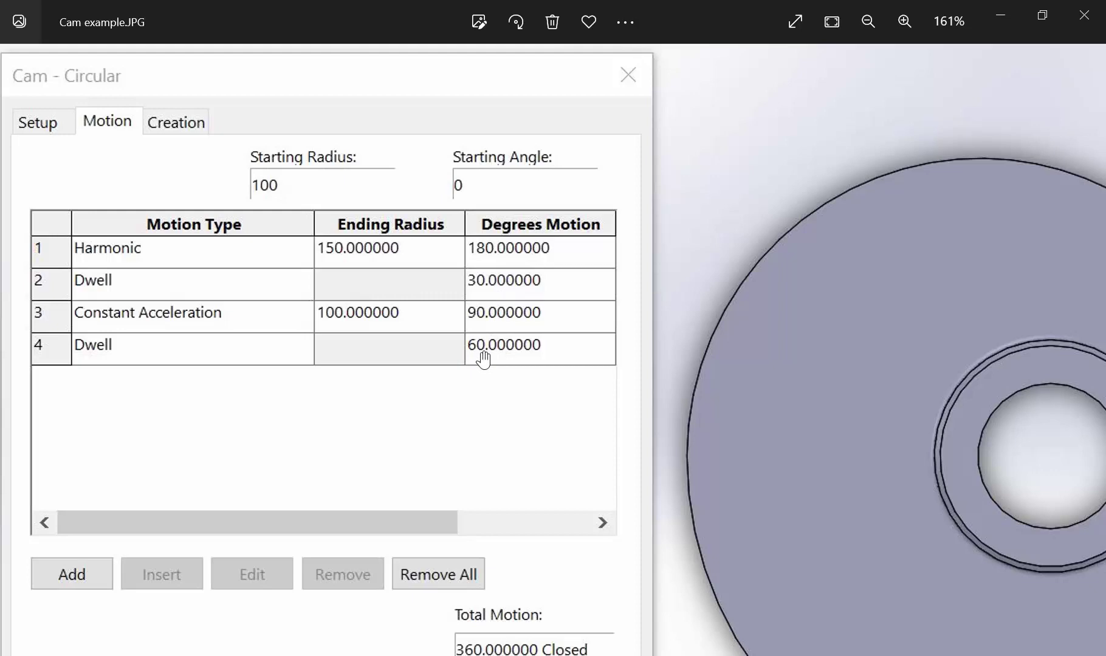
Step: Pan and zoom out the Cam example image to see its full four-motion table
{"action": "left_click_drag", "start_coordinate": [522, 325], "coordinate": [406, 231]}
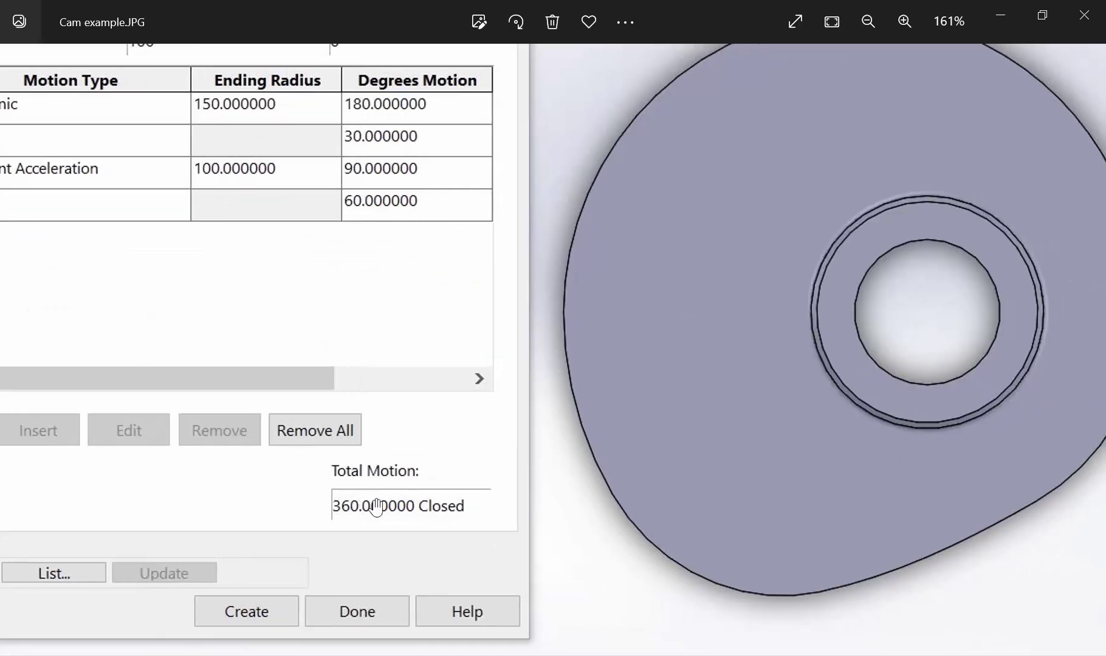
{"action": "scroll", "coordinate": [459, 276], "scroll_direction": "down", "scroll_amount": 1}
{"action": "scroll", "coordinate": [462, 275], "scroll_direction": "down", "scroll_amount": 2}
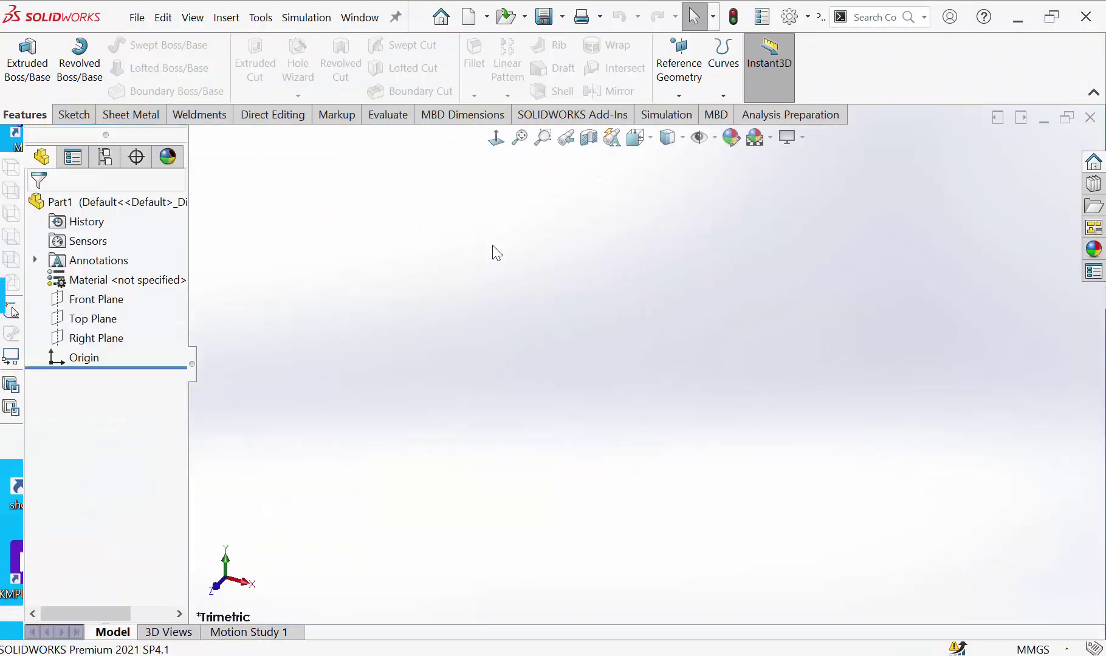
Step: Launch the Toolbox Cams tool and move the Cam - Circular dialog aside
{"action": "left_click", "coordinate": [260, 17]}
{"action": "mouse_move", "coordinate": [294, 107]}
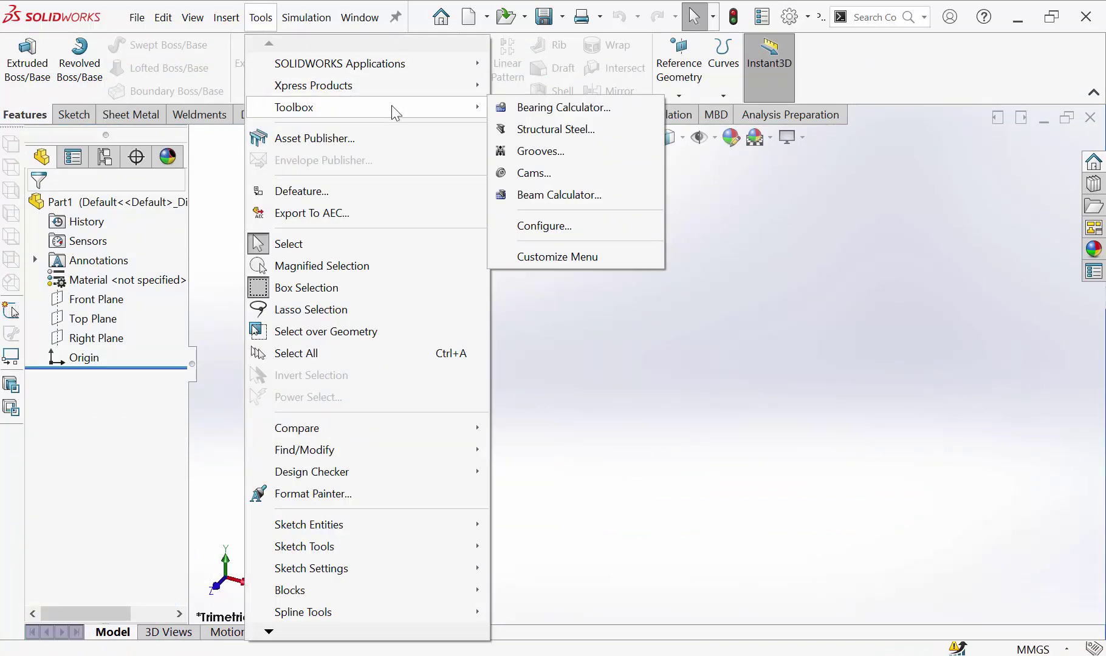
{"action": "left_click", "coordinate": [540, 173]}
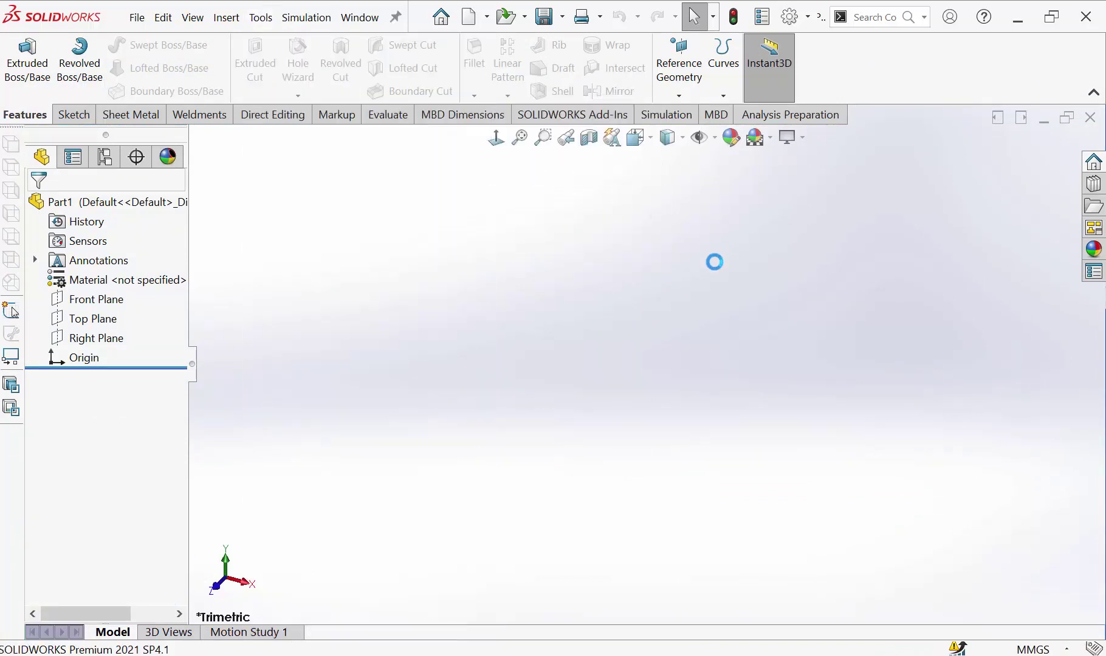
{"action": "mouse_move", "coordinate": [548, 172]}
{"action": "left_mouse_down"}
{"action": "mouse_move", "coordinate": [483, 126]}
{"action": "mouse_move", "coordinate": [497, 141]}
{"action": "mouse_move", "coordinate": [485, 141]}
{"action": "mouse_move", "coordinate": [504, 144]}
{"action": "mouse_move", "coordinate": [636, 69]}
{"action": "mouse_move", "coordinate": [597, 43]}
{"action": "mouse_move", "coordinate": [711, 86]}
{"action": "mouse_move", "coordinate": [741, 64]}
{"action": "mouse_move", "coordinate": [704, 55]}
{"action": "left_mouse_up"}
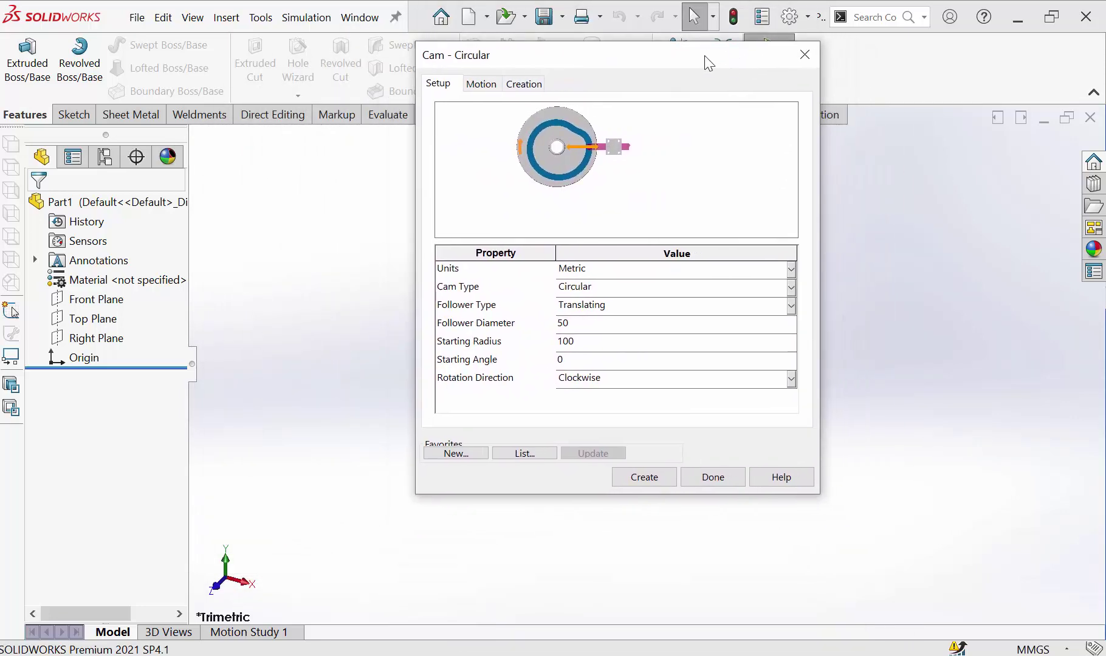
{"action": "left_click", "coordinate": [478, 85]}
{"action": "left_click", "coordinate": [492, 88]}
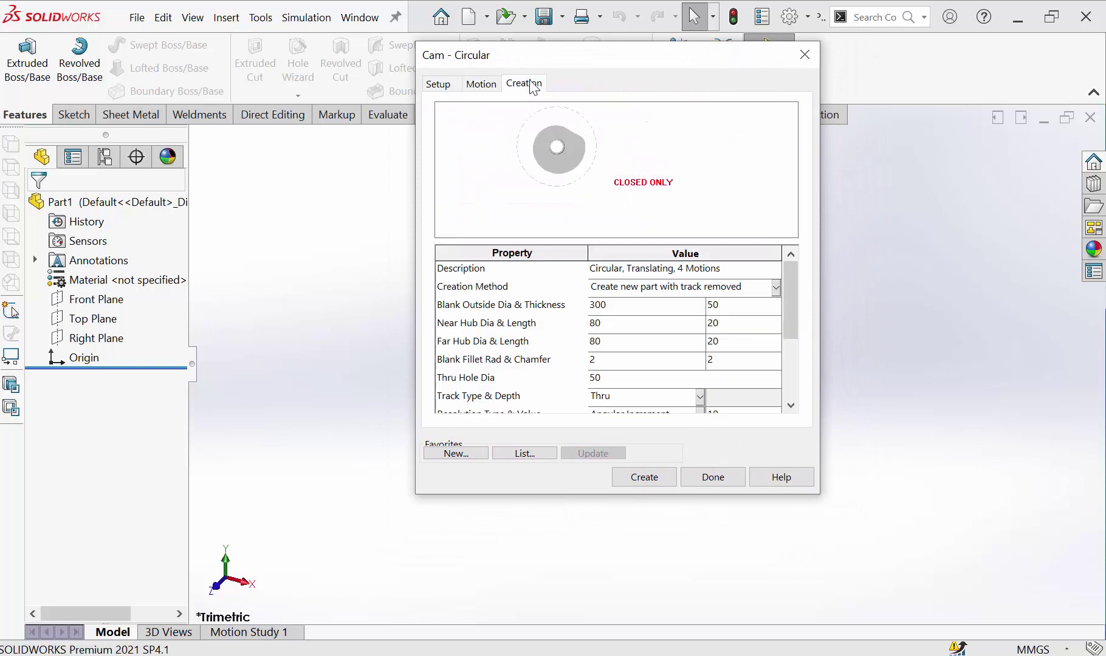
{"action": "left_click", "coordinate": [440, 85]}
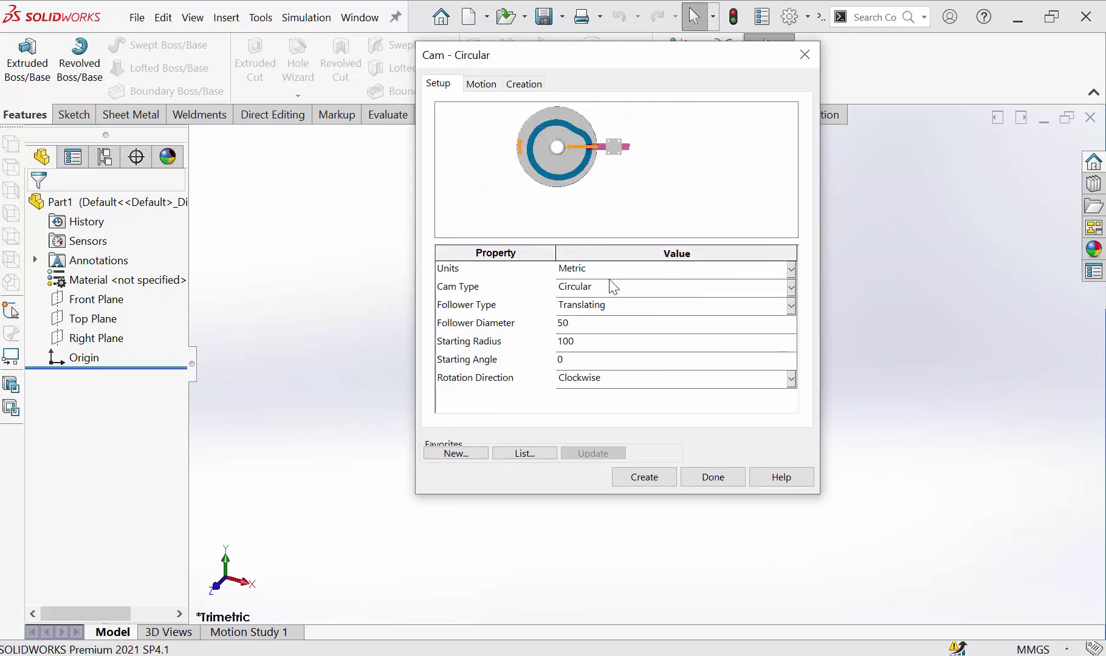
{"action": "left_click", "coordinate": [625, 269]}
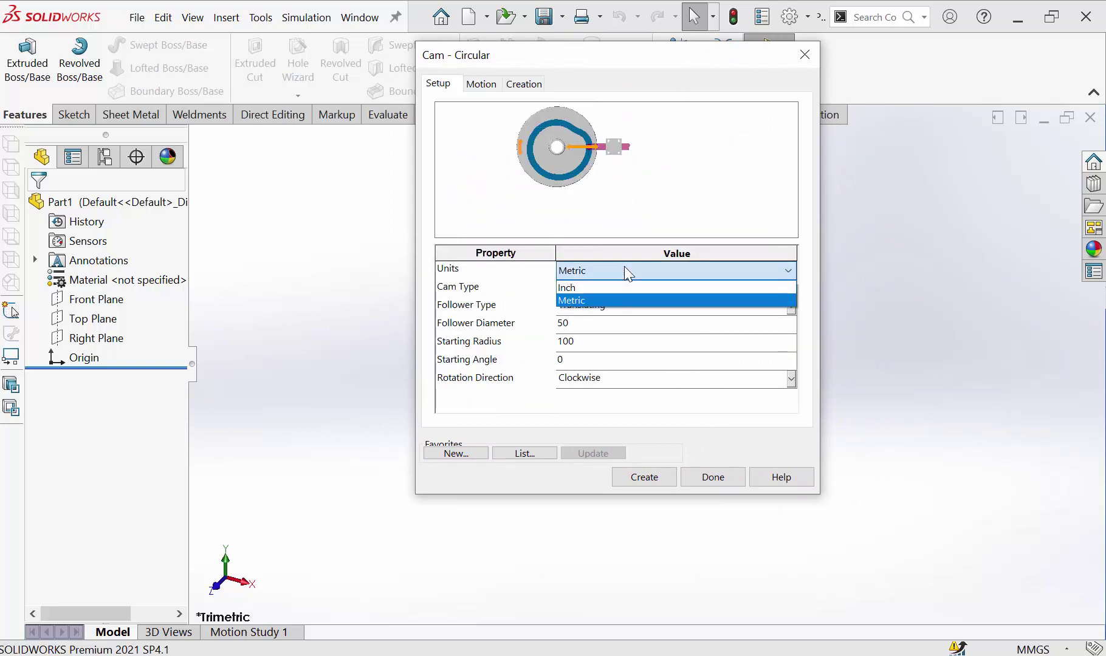
{"action": "left_click", "coordinate": [625, 269]}
{"action": "left_click", "coordinate": [608, 287]}
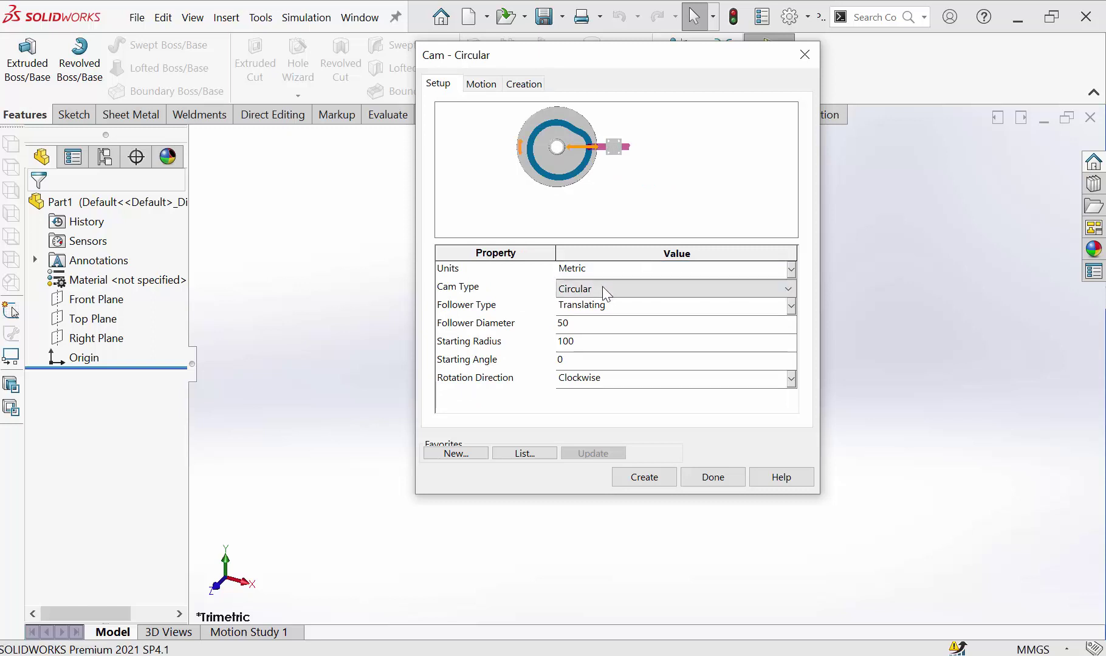
{"action": "left_click", "coordinate": [604, 288]}
{"action": "left_click", "coordinate": [593, 318]}
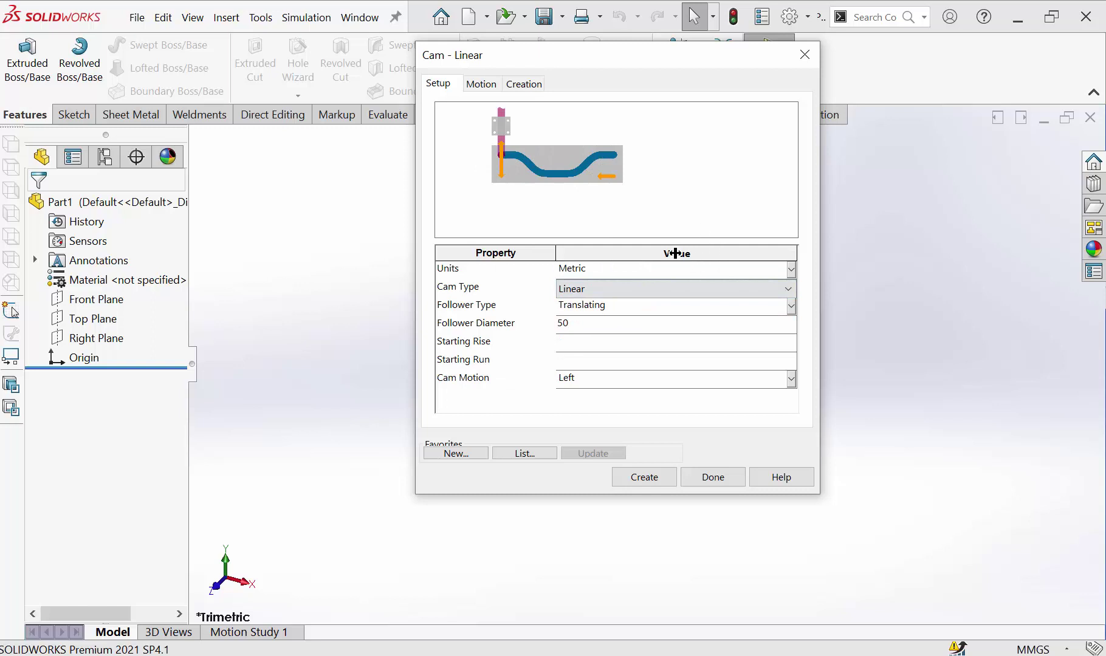
{"action": "left_click", "coordinate": [602, 288]}
{"action": "left_click", "coordinate": [597, 304]}
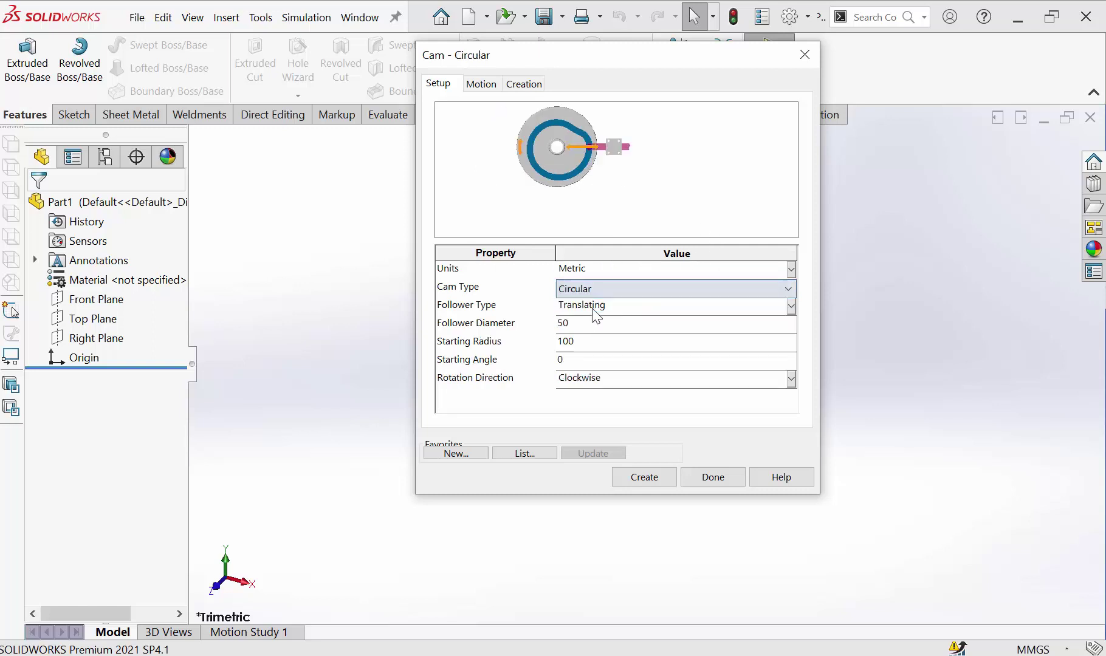
{"action": "left_click", "coordinate": [624, 308]}
{"action": "left_click", "coordinate": [627, 310]}
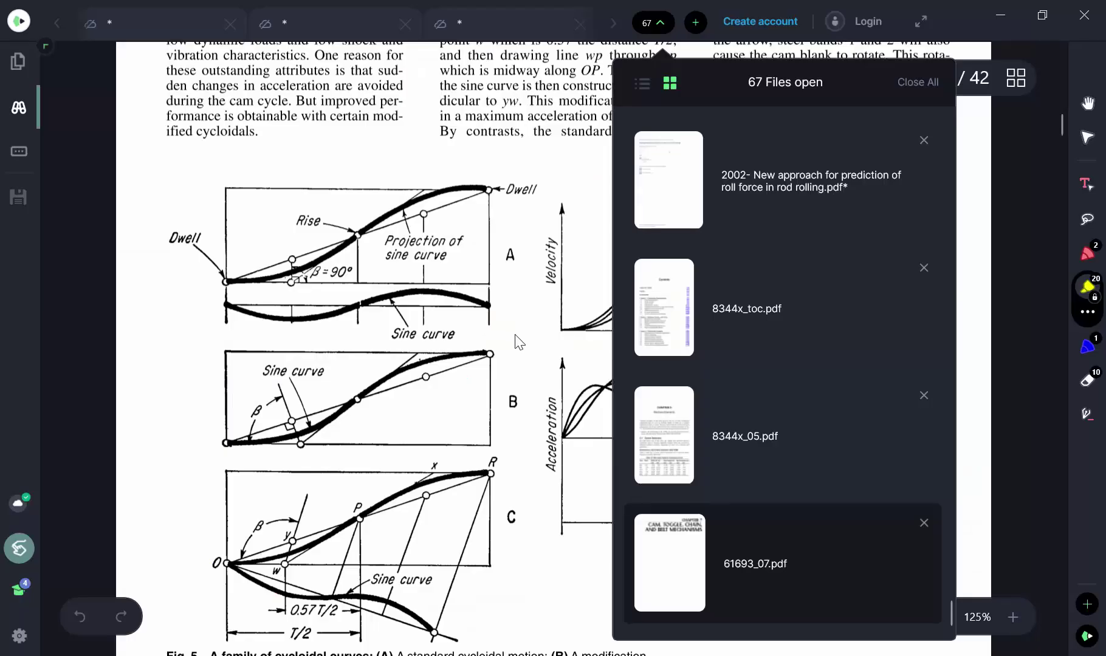
Step: Bring up the cam PDF and read pages 5–8 down to 'Fifteen Ideas for Cam Mechanisms'
{"action": "left_click", "coordinate": [519, 336]}
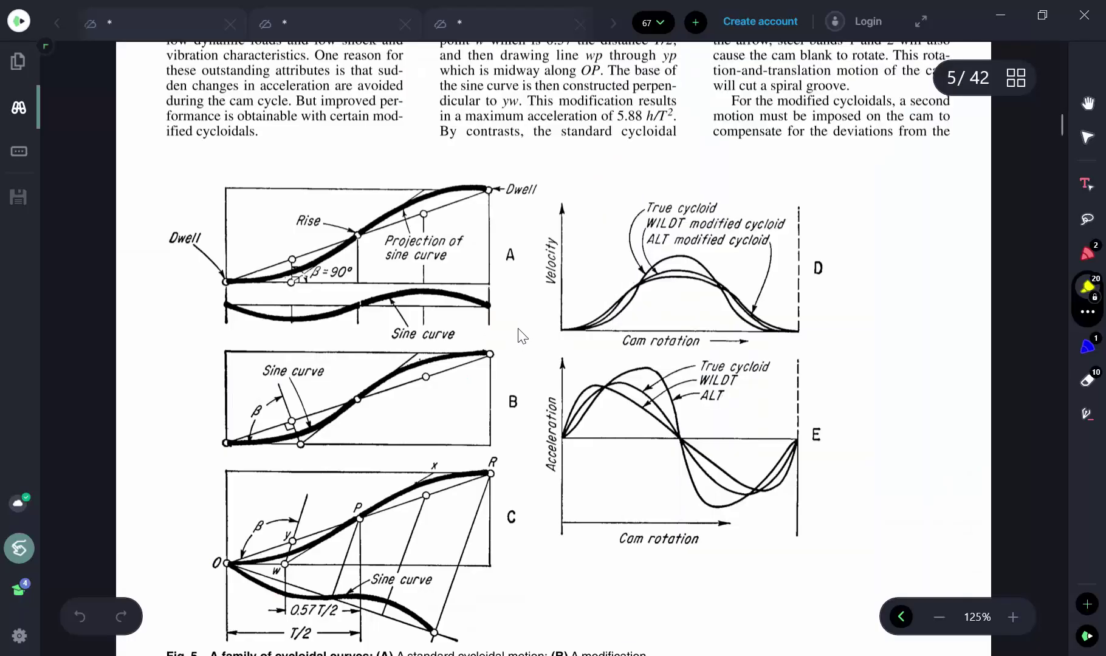
{"action": "scroll", "coordinate": [580, 331], "scroll_direction": "down", "scroll_amount": 1, "text": "ctrl"}
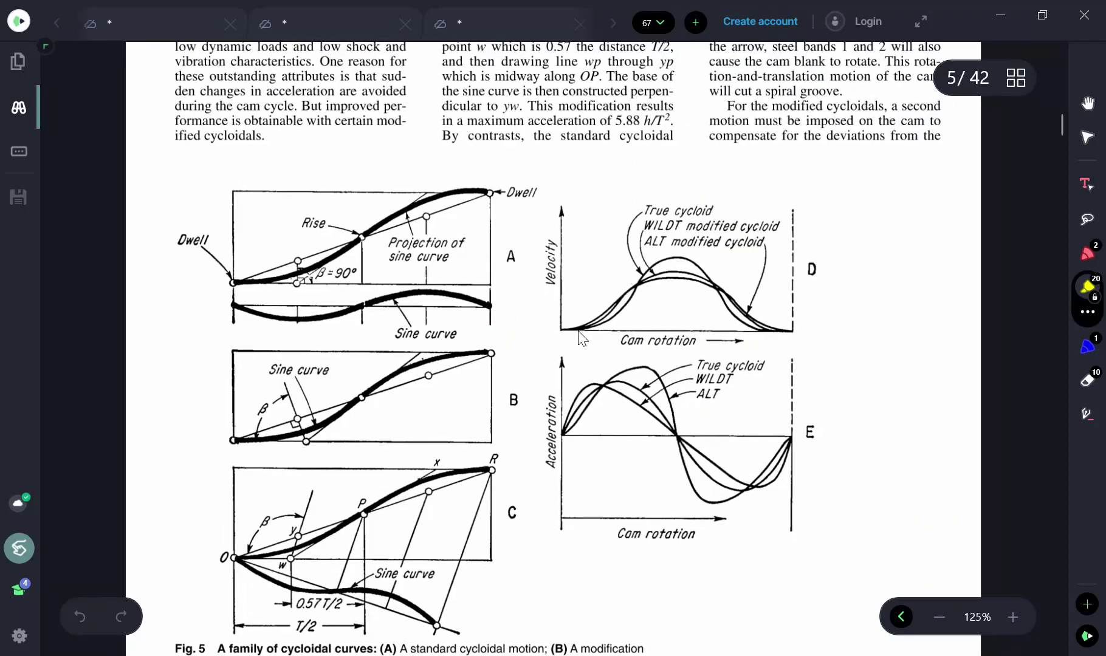
{"action": "scroll", "coordinate": [580, 337], "scroll_direction": "down", "scroll_amount": 1, "text": "ctrl"}
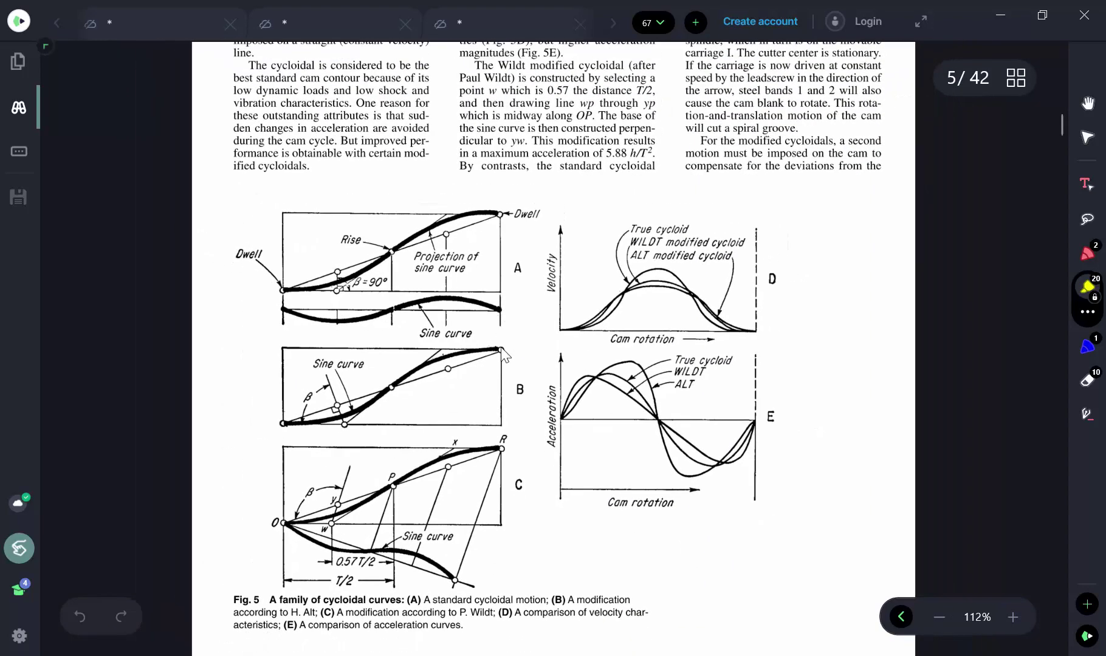
{"action": "scroll", "coordinate": [503, 354], "scroll_direction": "down", "scroll_amount": 1, "text": "ctrl"}
{"action": "scroll", "coordinate": [527, 382], "scroll_direction": "up", "scroll_amount": 5}
{"action": "scroll", "coordinate": [526, 381], "scroll_direction": "up", "scroll_amount": 2}
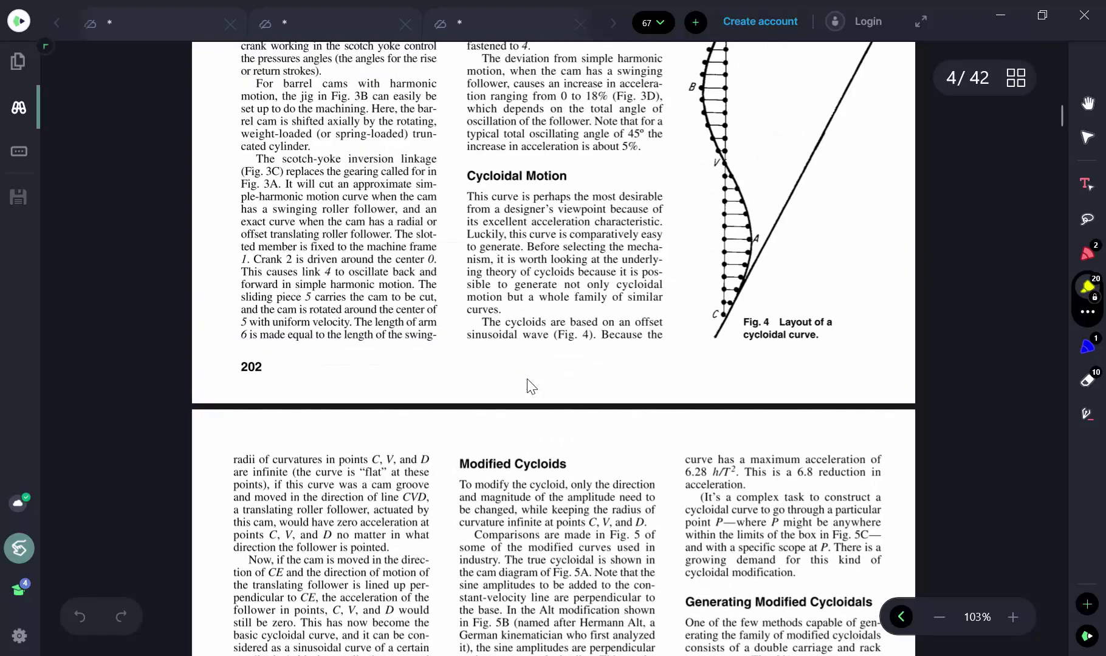
{"action": "scroll", "coordinate": [534, 383], "scroll_direction": "down", "scroll_amount": 3}
{"action": "scroll", "coordinate": [577, 364], "scroll_direction": "down", "scroll_amount": 15}
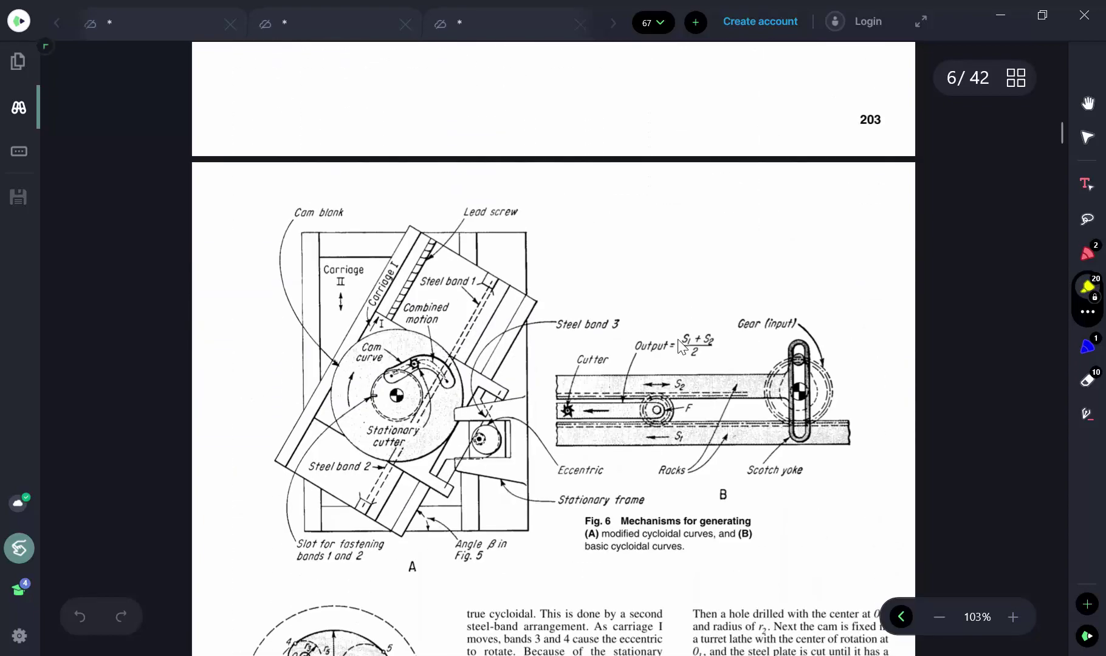
{"action": "scroll", "coordinate": [620, 346], "scroll_direction": "down", "scroll_amount": 1}
{"action": "scroll", "coordinate": [401, 388], "scroll_direction": "up", "scroll_amount": 1, "text": "ctrl"}
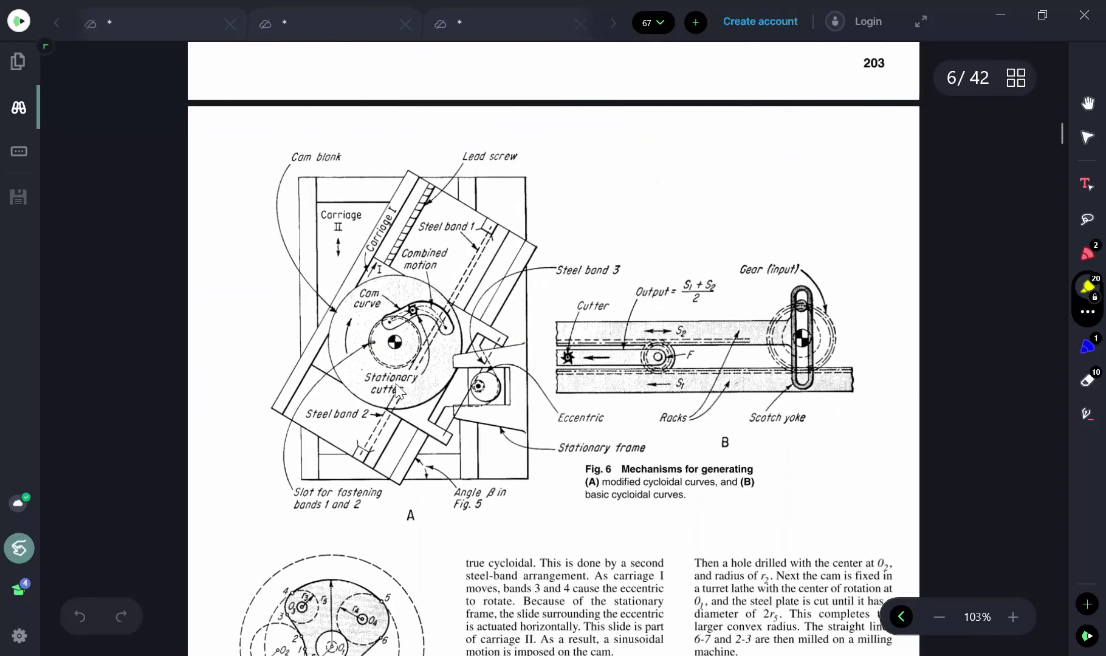
{"action": "scroll", "coordinate": [396, 384], "scroll_direction": "up", "scroll_amount": 1, "text": "ctrl"}
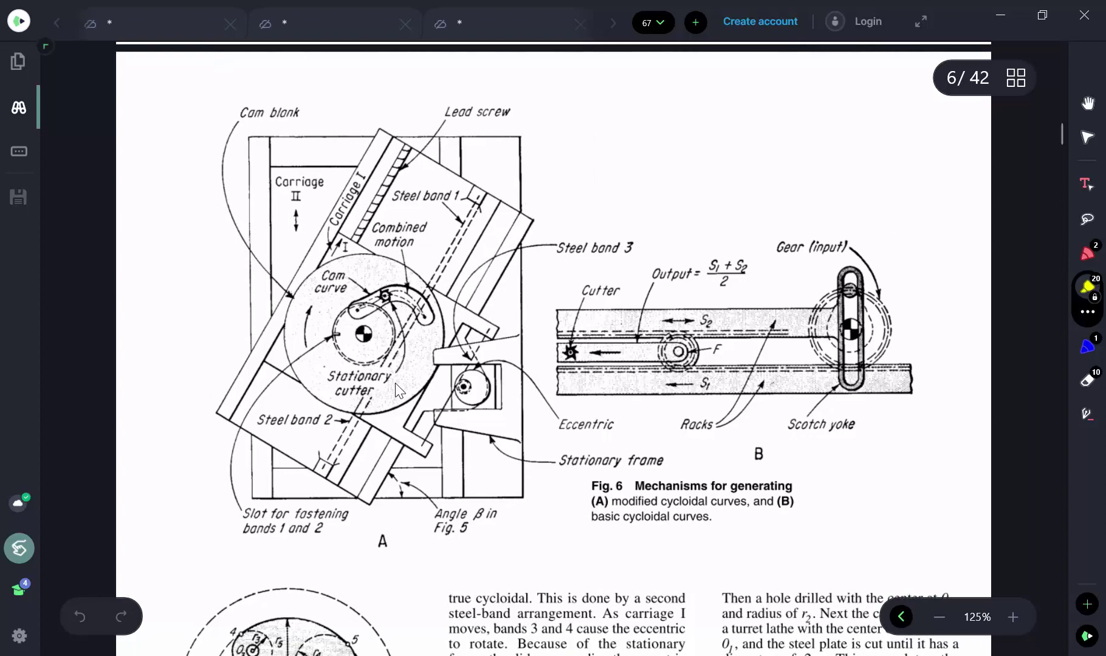
{"action": "scroll", "coordinate": [398, 389], "scroll_direction": "up", "scroll_amount": 1, "text": "ctrl"}
{"action": "scroll", "coordinate": [551, 383], "scroll_direction": "down", "scroll_amount": 2}
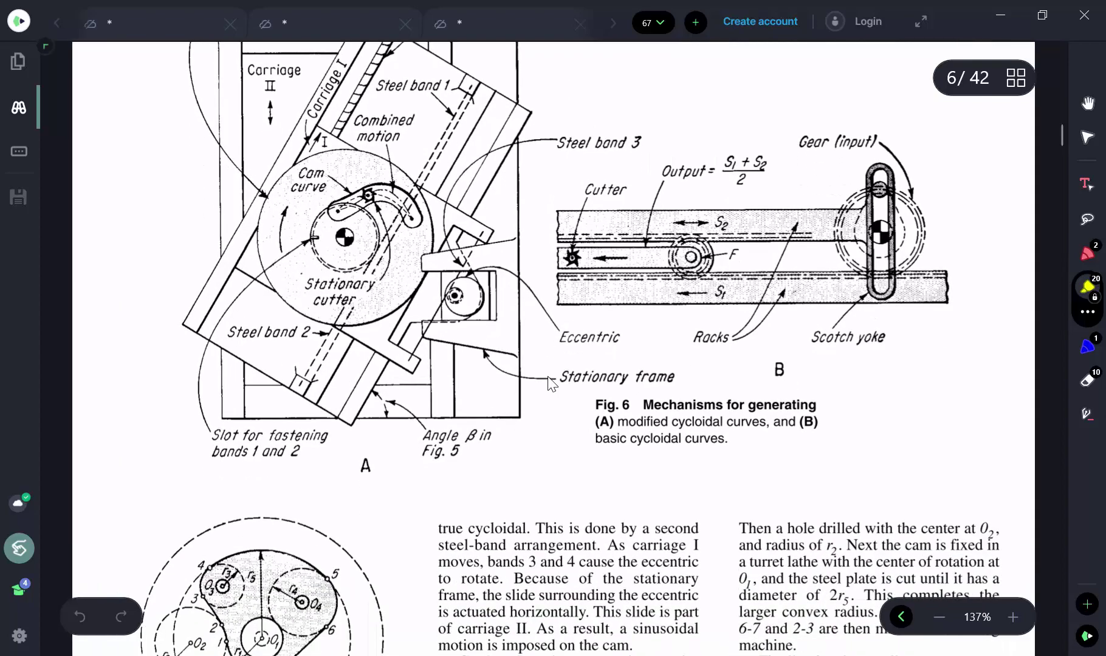
{"action": "scroll", "coordinate": [551, 382], "scroll_direction": "down", "scroll_amount": 1}
{"action": "scroll", "coordinate": [551, 383], "scroll_direction": "down", "scroll_amount": 1}
{"action": "scroll", "coordinate": [551, 384], "scroll_direction": "down", "scroll_amount": 5}
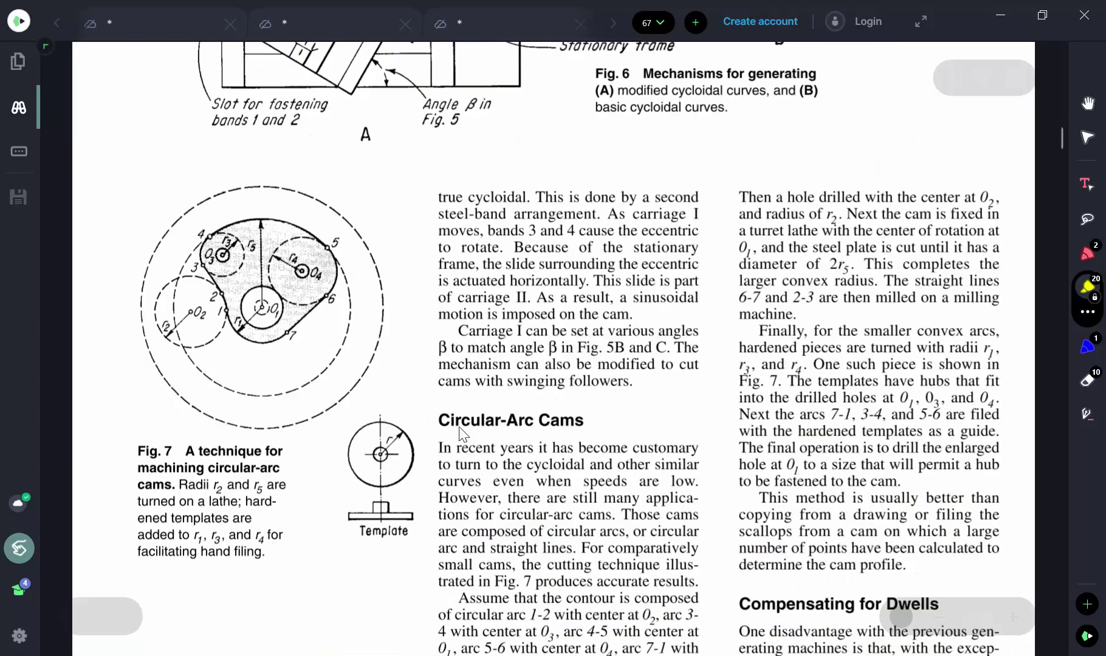
{"action": "scroll", "coordinate": [521, 343], "scroll_direction": "down", "scroll_amount": 3}
{"action": "scroll", "coordinate": [520, 342], "scroll_direction": "down", "scroll_amount": 3}
{"action": "scroll", "coordinate": [546, 334], "scroll_direction": "down", "scroll_amount": 8}
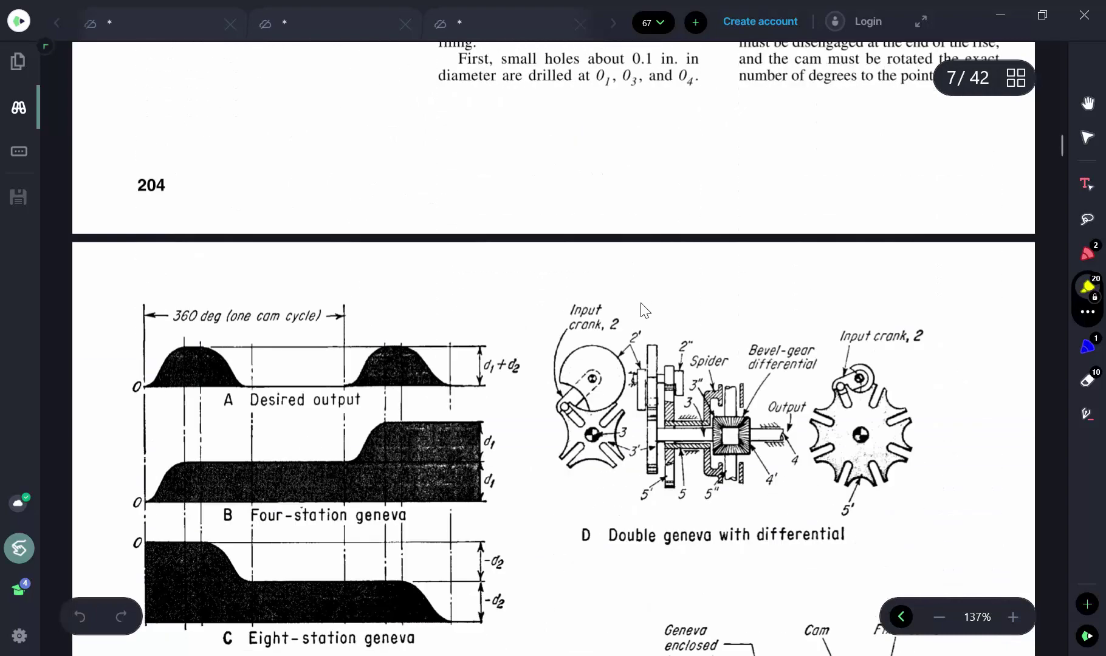
{"action": "scroll", "coordinate": [608, 319], "scroll_direction": "down", "scroll_amount": 3}
{"action": "scroll", "coordinate": [643, 310], "scroll_direction": "down", "scroll_amount": 1}
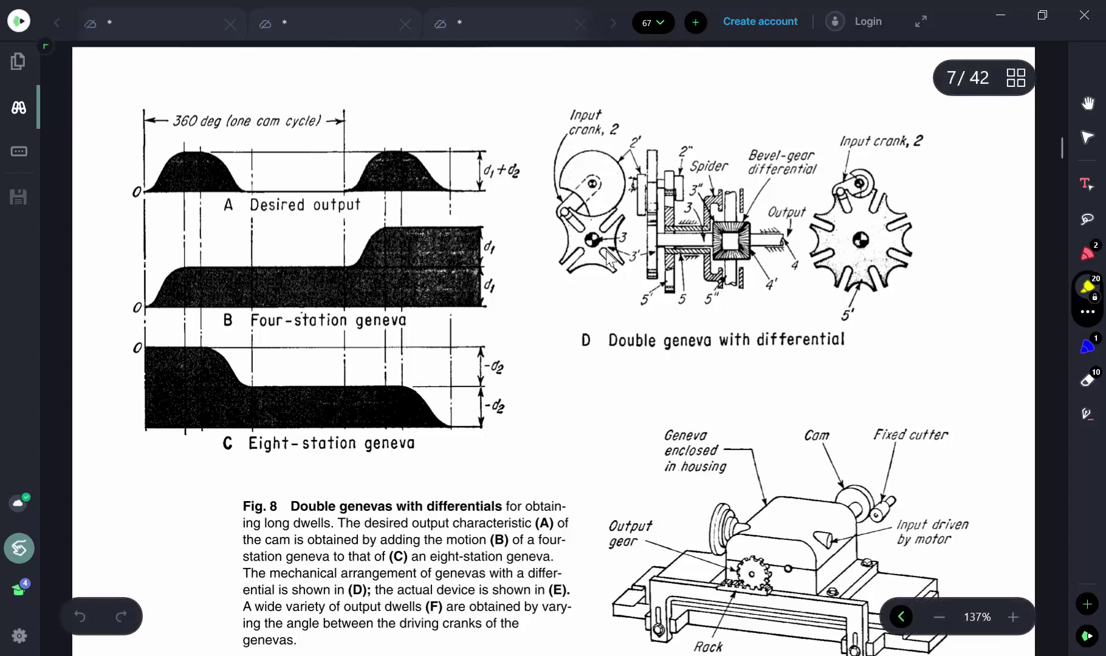
{"action": "scroll", "coordinate": [568, 291], "scroll_direction": "down", "scroll_amount": 1}
{"action": "scroll", "coordinate": [575, 333], "scroll_direction": "down", "scroll_amount": 2}
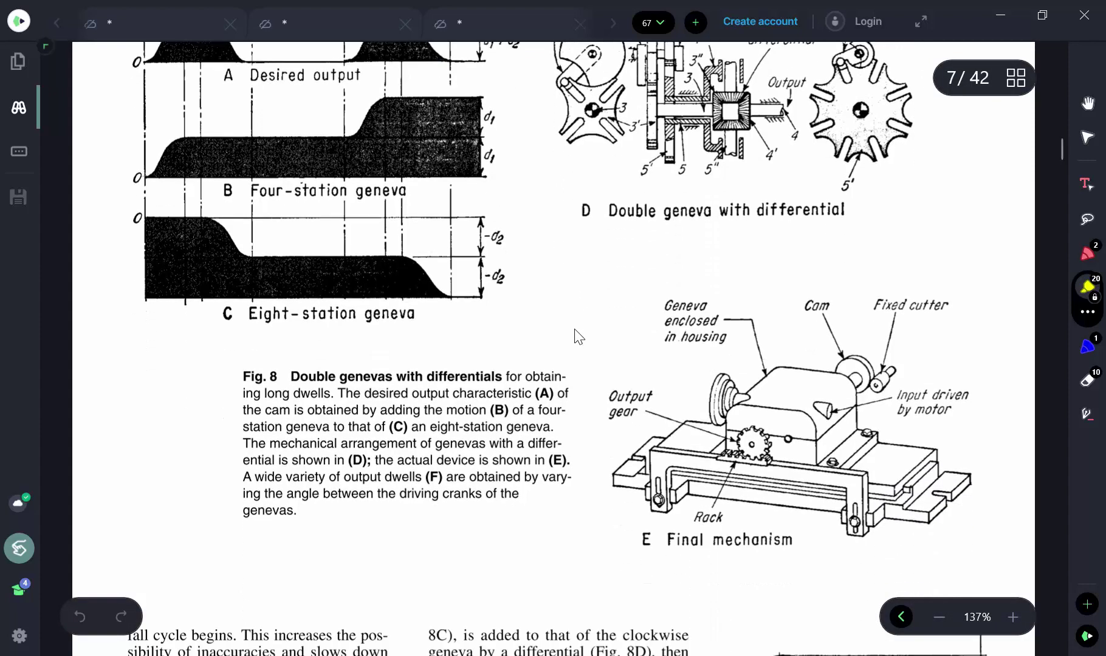
{"action": "scroll", "coordinate": [577, 334], "scroll_direction": "down", "scroll_amount": 2}
{"action": "scroll", "coordinate": [588, 311], "scroll_direction": "down", "scroll_amount": 2}
{"action": "scroll", "coordinate": [589, 312], "scroll_direction": "down", "scroll_amount": 3}
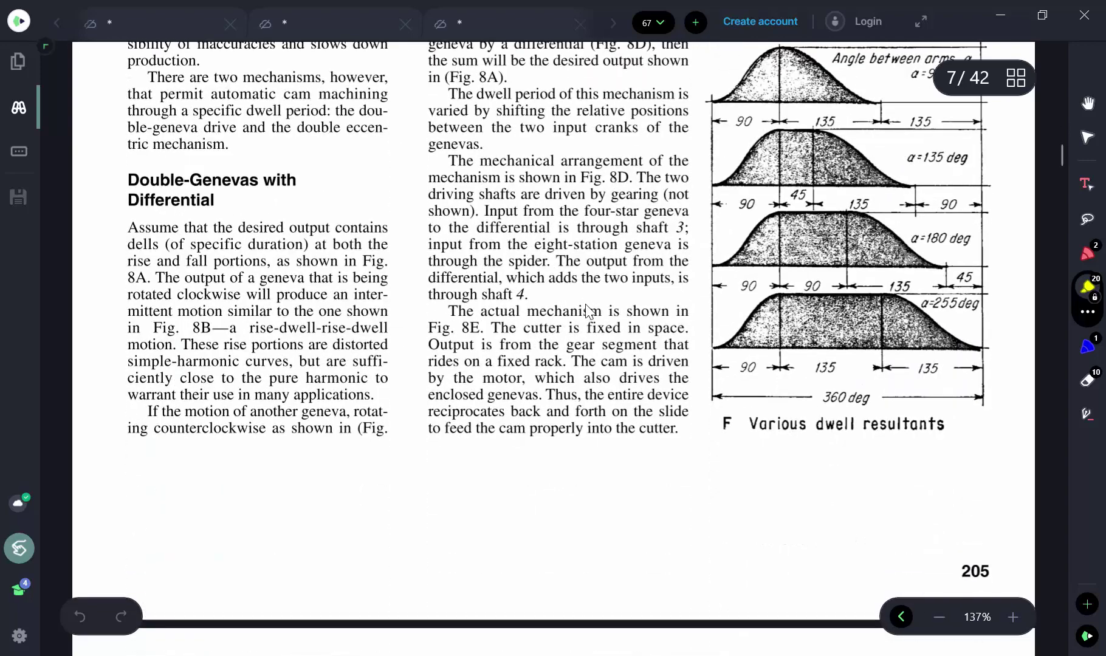
{"action": "scroll", "coordinate": [679, 258], "scroll_direction": "down", "scroll_amount": 3}
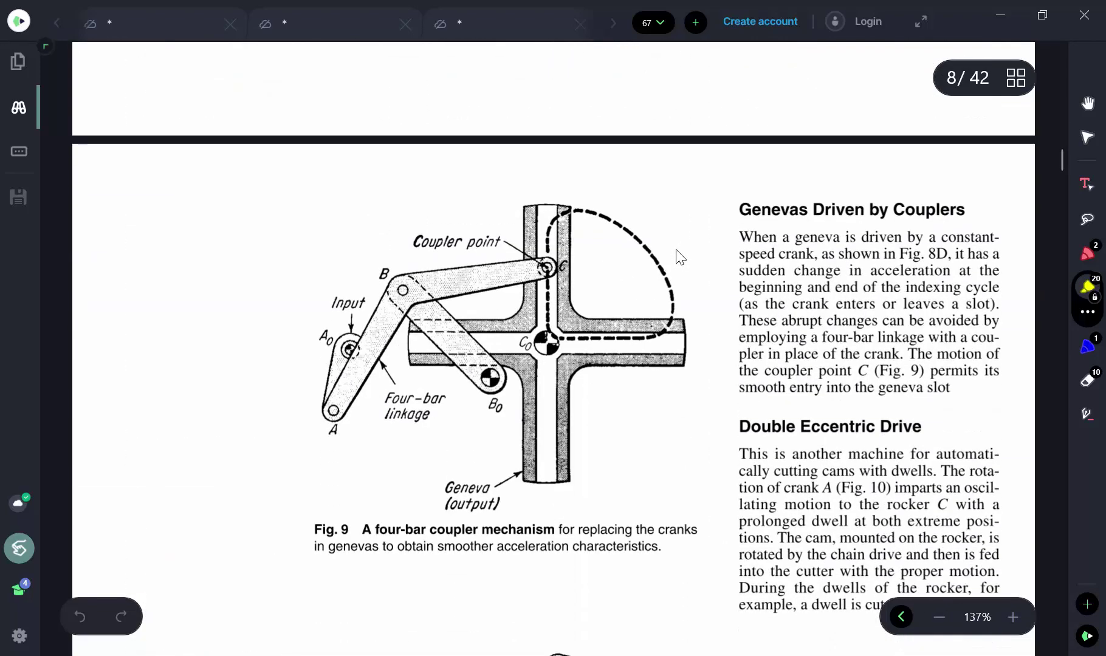
{"action": "scroll", "coordinate": [678, 254], "scroll_direction": "down", "scroll_amount": 3}
{"action": "scroll", "coordinate": [676, 254], "scroll_direction": "down", "scroll_amount": 2}
{"action": "scroll", "coordinate": [676, 254], "scroll_direction": "down", "scroll_amount": 2}
{"action": "scroll", "coordinate": [598, 328], "scroll_direction": "down", "scroll_amount": 3}
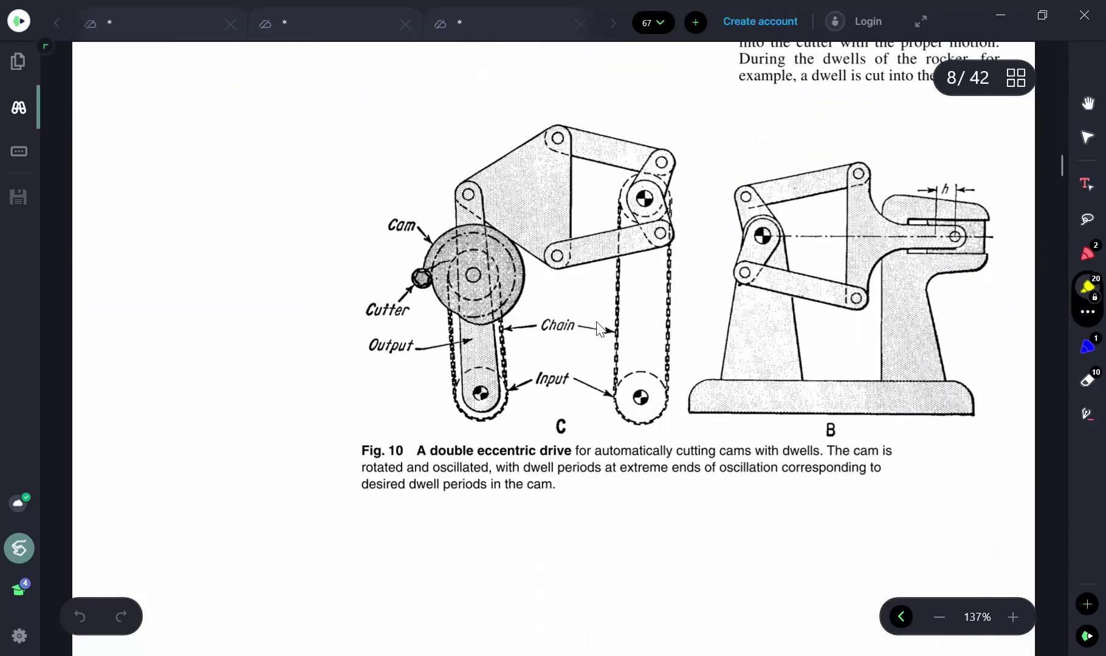
{"action": "scroll", "coordinate": [598, 328], "scroll_direction": "down", "scroll_amount": 8}
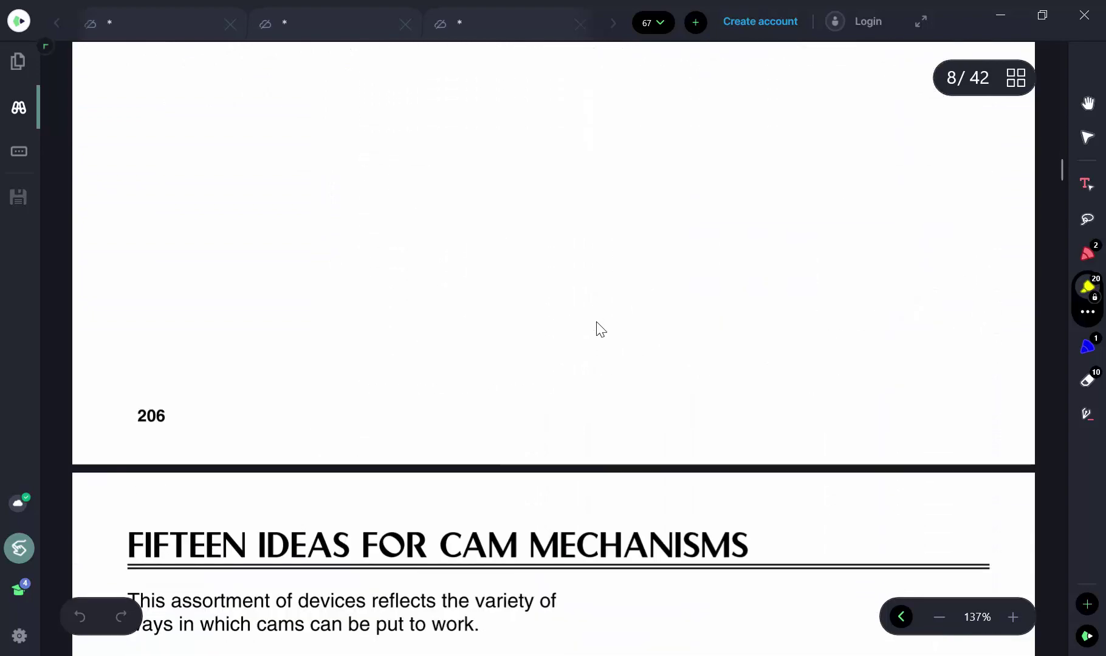
Step: Find Fig. 14 on page 10 and highlight the start of its sliding cam caption in yellow
{"action": "scroll", "coordinate": [574, 316], "scroll_direction": "down", "scroll_amount": 10}
{"action": "scroll", "coordinate": [608, 343], "scroll_direction": "up", "scroll_amount": 3}
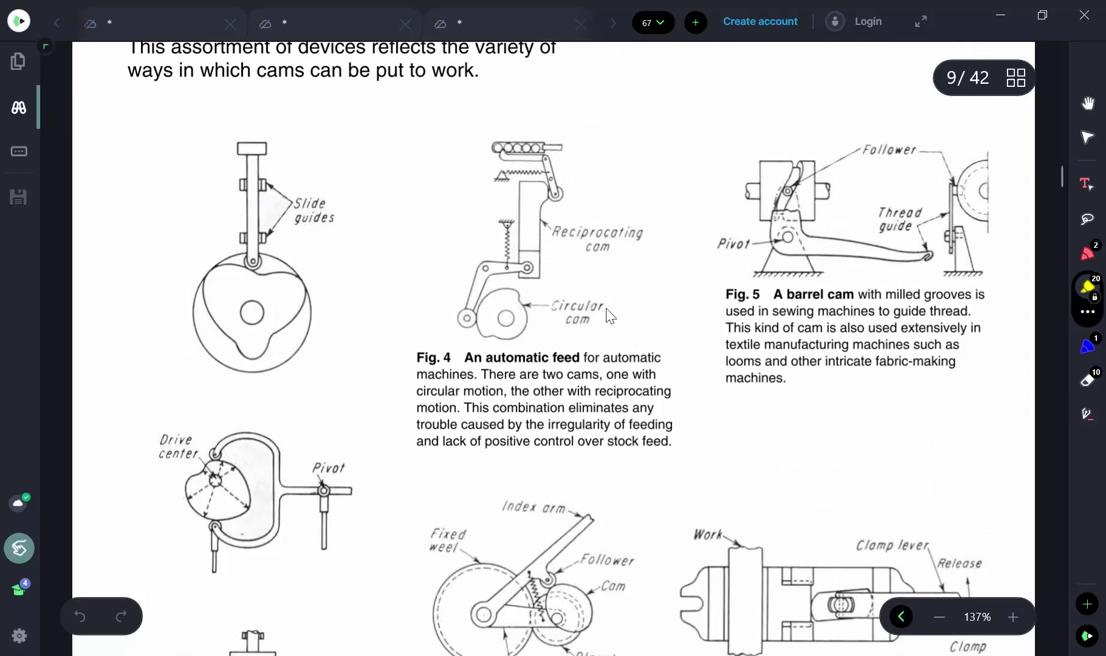
{"action": "scroll", "coordinate": [609, 316], "scroll_direction": "down", "scroll_amount": 1}
{"action": "scroll", "coordinate": [609, 316], "scroll_direction": "down", "scroll_amount": 1}
{"action": "scroll", "coordinate": [610, 316], "scroll_direction": "down", "scroll_amount": 1}
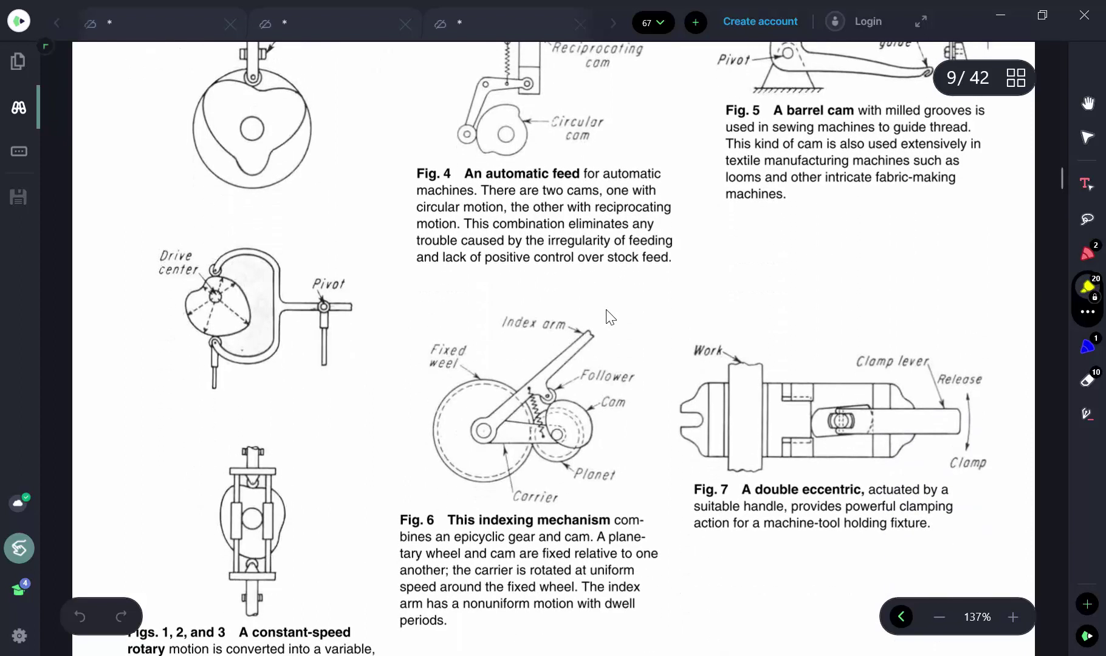
{"action": "scroll", "coordinate": [635, 468], "scroll_direction": "down", "scroll_amount": 1}
{"action": "scroll", "coordinate": [626, 467], "scroll_direction": "down", "scroll_amount": 2}
{"action": "scroll", "coordinate": [627, 467], "scroll_direction": "down", "scroll_amount": 3}
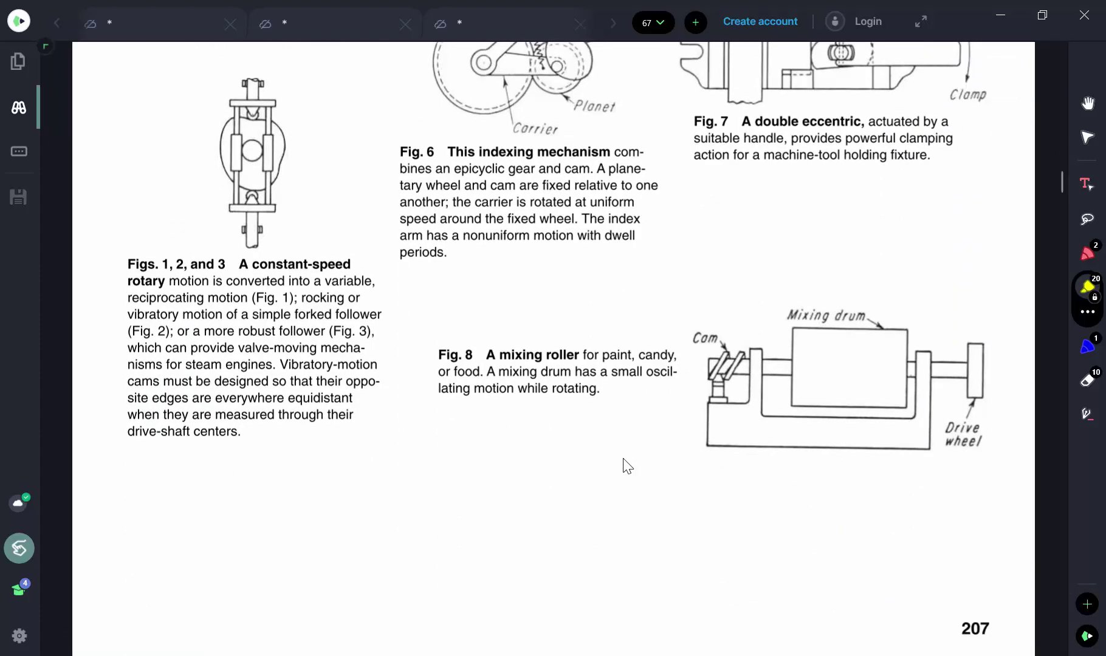
{"action": "scroll", "coordinate": [627, 466], "scroll_direction": "down", "scroll_amount": 2}
{"action": "scroll", "coordinate": [644, 407], "scroll_direction": "down", "scroll_amount": 7}
{"action": "scroll", "coordinate": [665, 331], "scroll_direction": "down", "scroll_amount": 2}
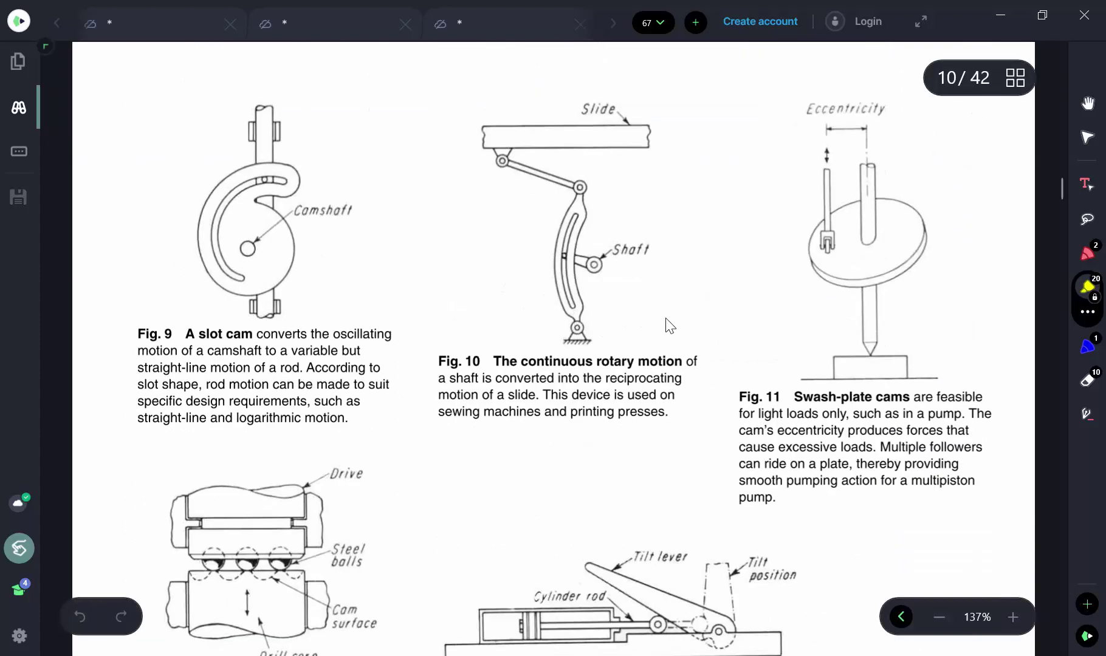
{"action": "scroll", "coordinate": [645, 315], "scroll_direction": "down", "scroll_amount": 2}
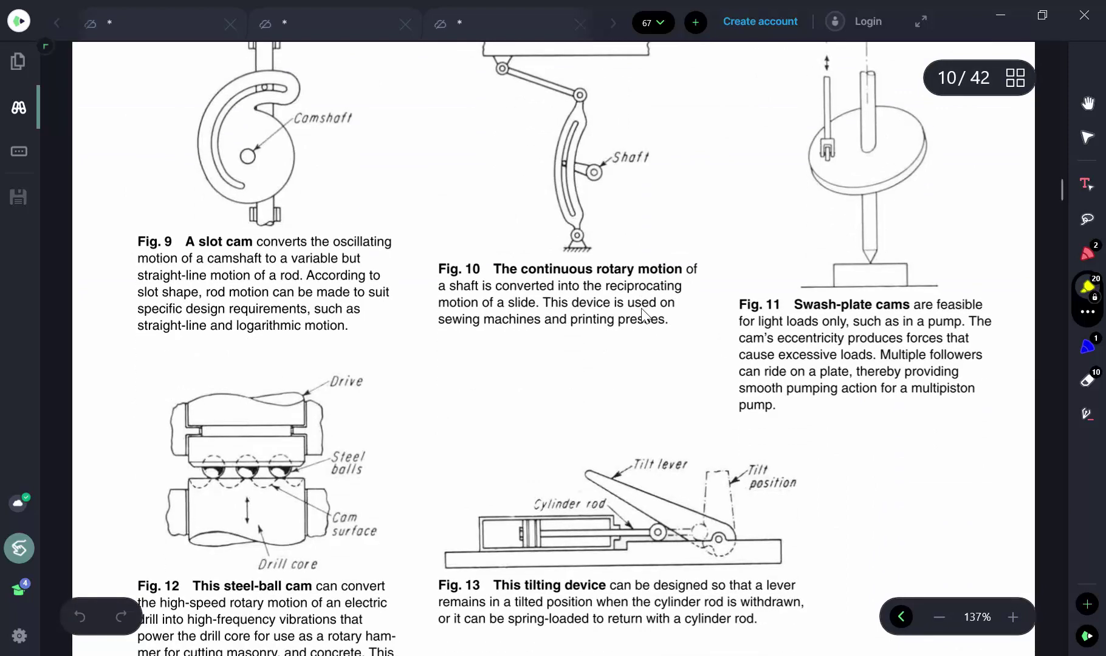
{"action": "scroll", "coordinate": [641, 308], "scroll_direction": "down", "scroll_amount": 2}
{"action": "scroll", "coordinate": [640, 309], "scroll_direction": "down", "scroll_amount": 2}
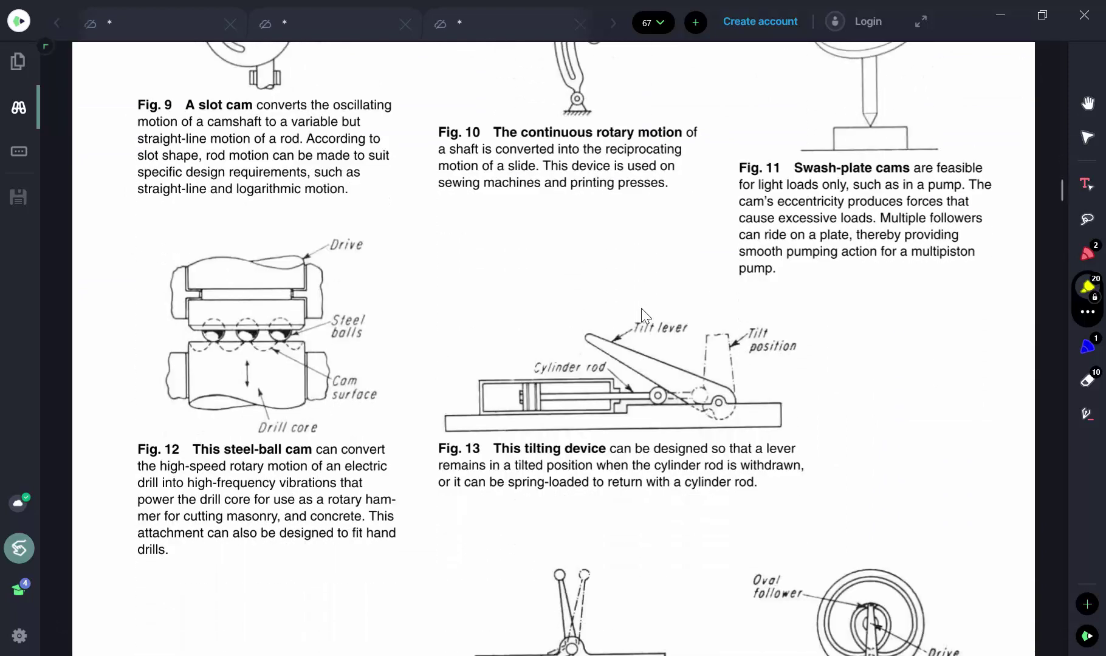
{"action": "scroll", "coordinate": [641, 308], "scroll_direction": "down", "scroll_amount": 4}
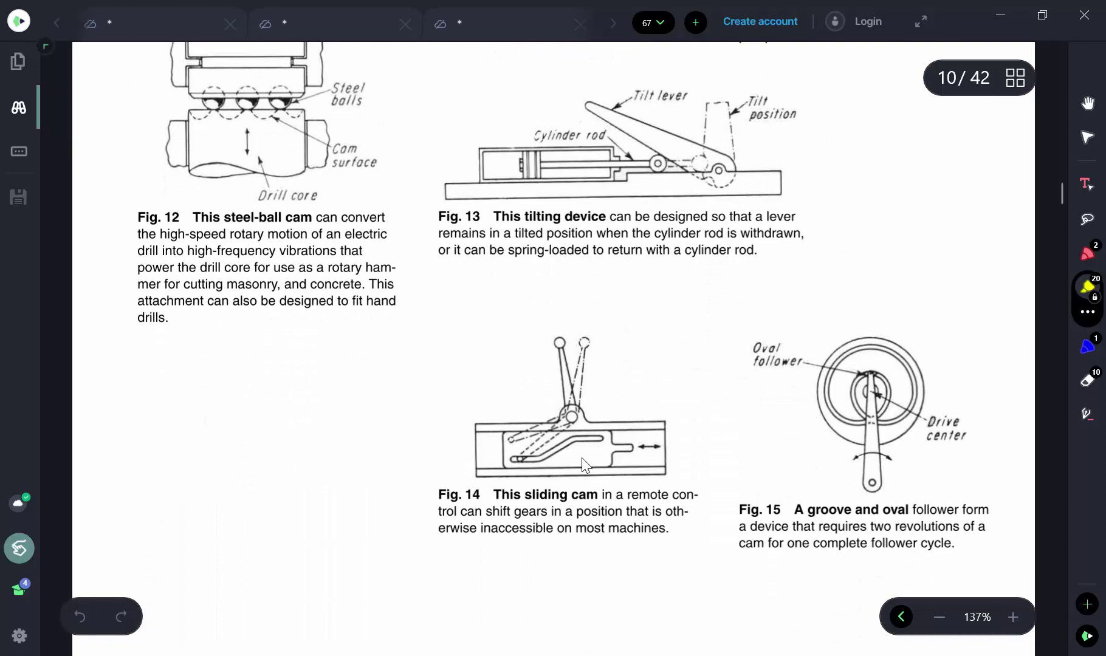
{"action": "scroll", "coordinate": [587, 461], "scroll_direction": "up", "scroll_amount": 1, "text": "ctrl"}
{"action": "scroll", "coordinate": [587, 461], "scroll_direction": "up", "scroll_amount": 2, "text": "ctrl"}
{"action": "scroll", "coordinate": [587, 461], "scroll_direction": "up", "scroll_amount": 3, "text": "ctrl"}
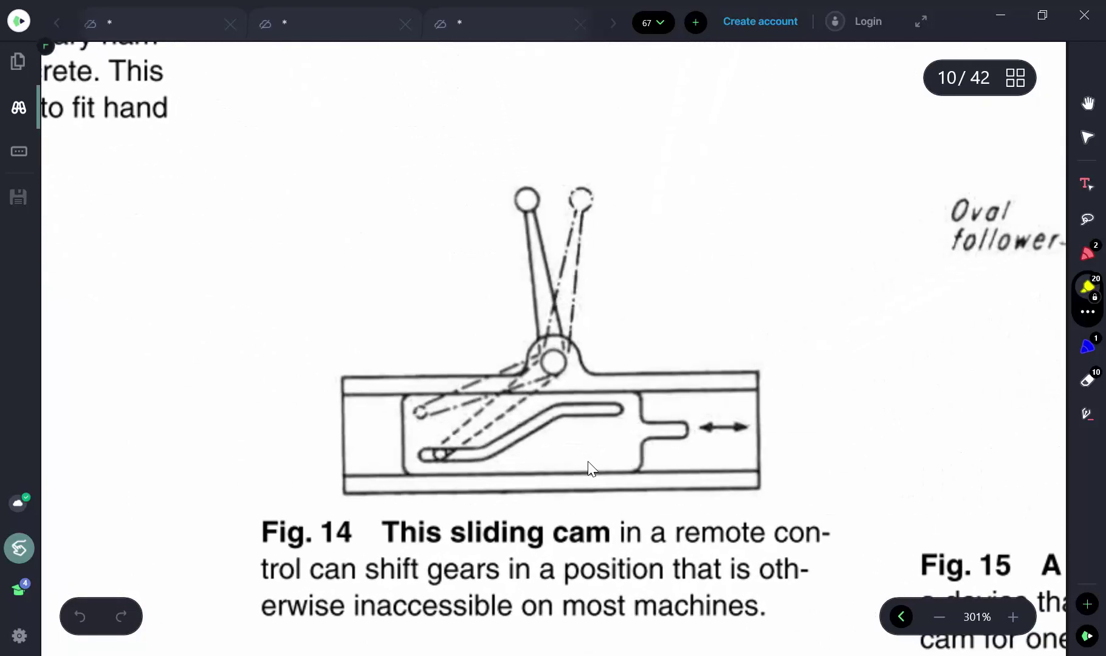
{"action": "scroll", "coordinate": [584, 453], "scroll_direction": "up", "scroll_amount": 2, "text": "ctrl"}
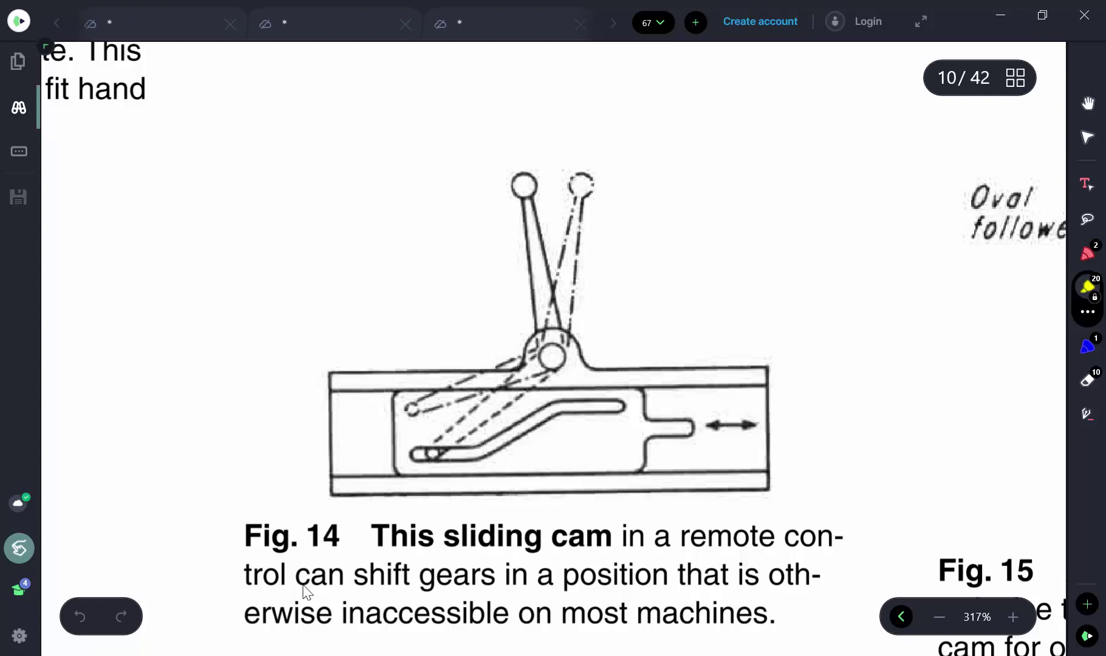
{"action": "left_click_drag", "start_coordinate": [290, 591], "coordinate": [268, 526]}
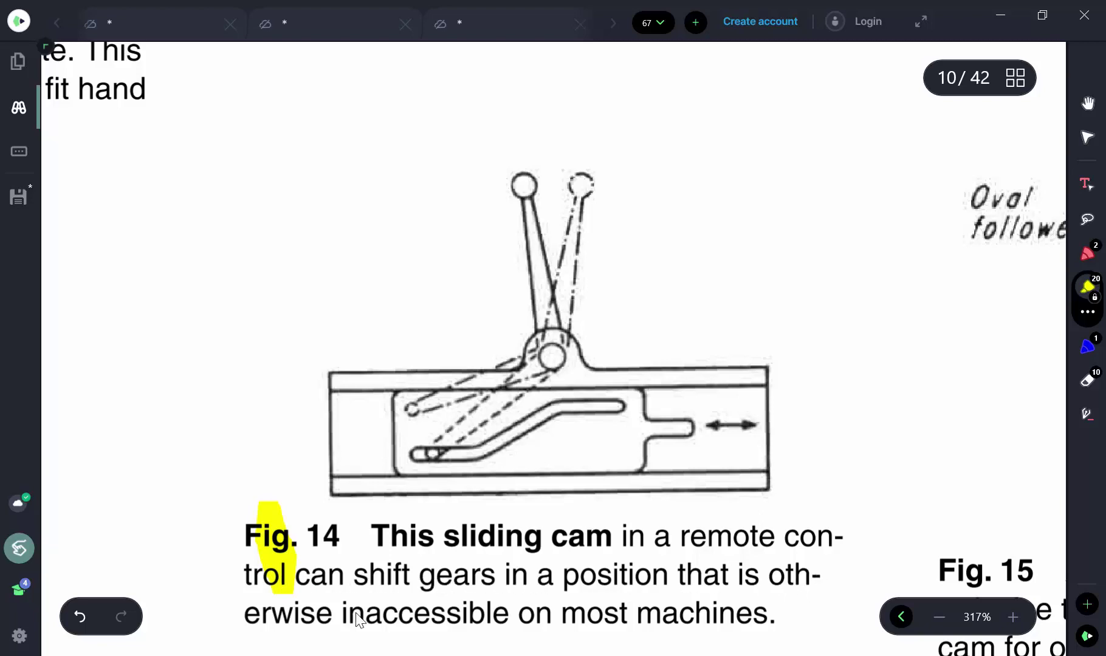
Step: Page through the cam figures on pages 11–12 to page 13's Toggle Linkage Applications
{"action": "scroll", "coordinate": [444, 571], "scroll_direction": "down", "scroll_amount": 2, "text": "ctrl"}
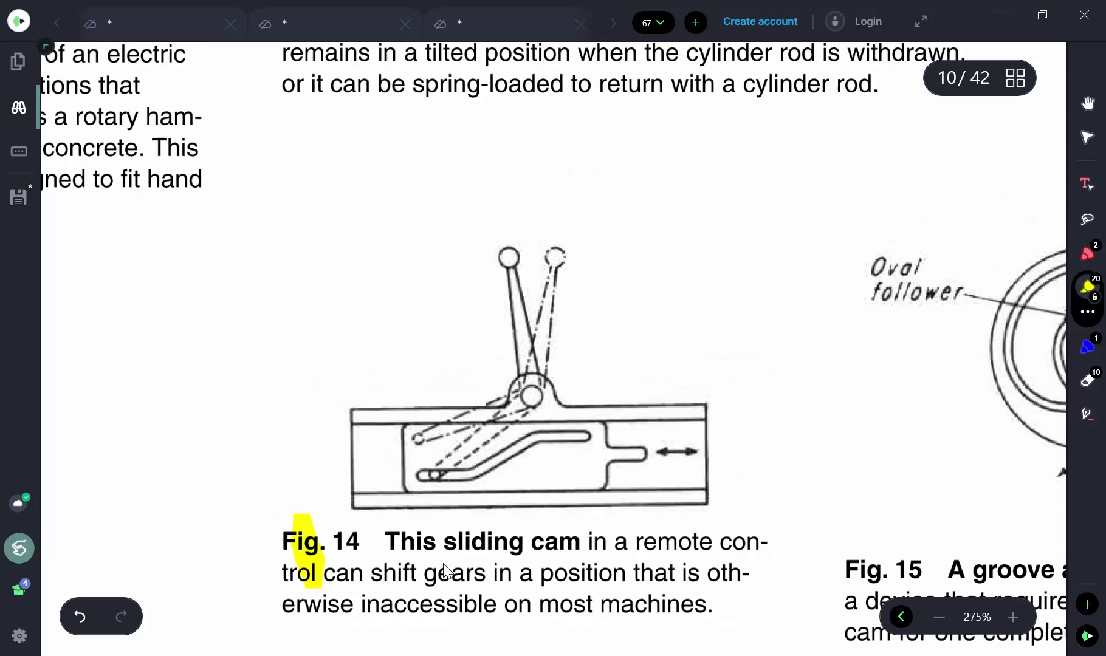
{"action": "scroll", "coordinate": [486, 505], "scroll_direction": "down", "scroll_amount": 5}
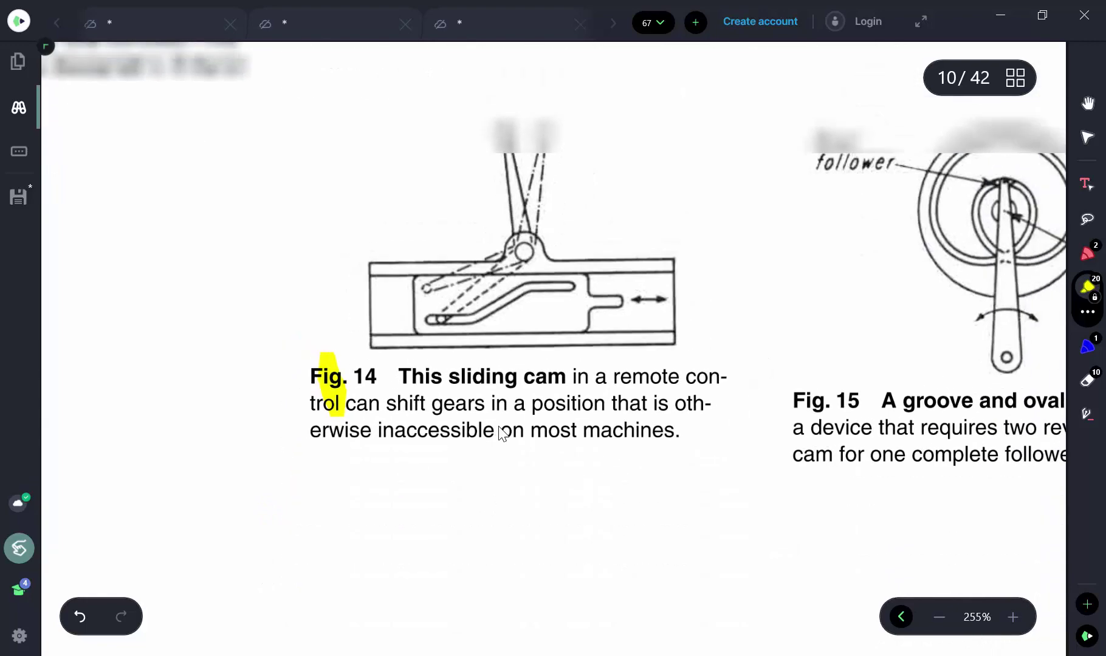
{"action": "scroll", "coordinate": [563, 483], "scroll_direction": "down", "scroll_amount": 1, "text": "ctrl"}
{"action": "scroll", "coordinate": [558, 495], "scroll_direction": "down", "scroll_amount": 5}
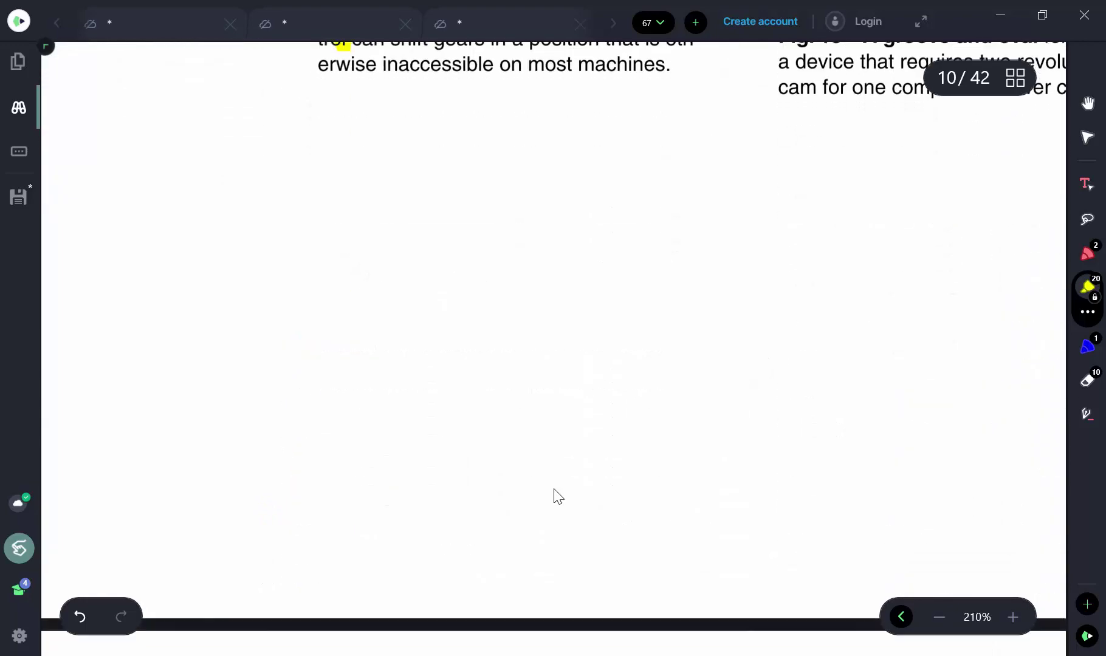
{"action": "scroll", "coordinate": [557, 495], "scroll_direction": "down", "scroll_amount": 5}
{"action": "scroll", "coordinate": [559, 486], "scroll_direction": "down", "scroll_amount": 5}
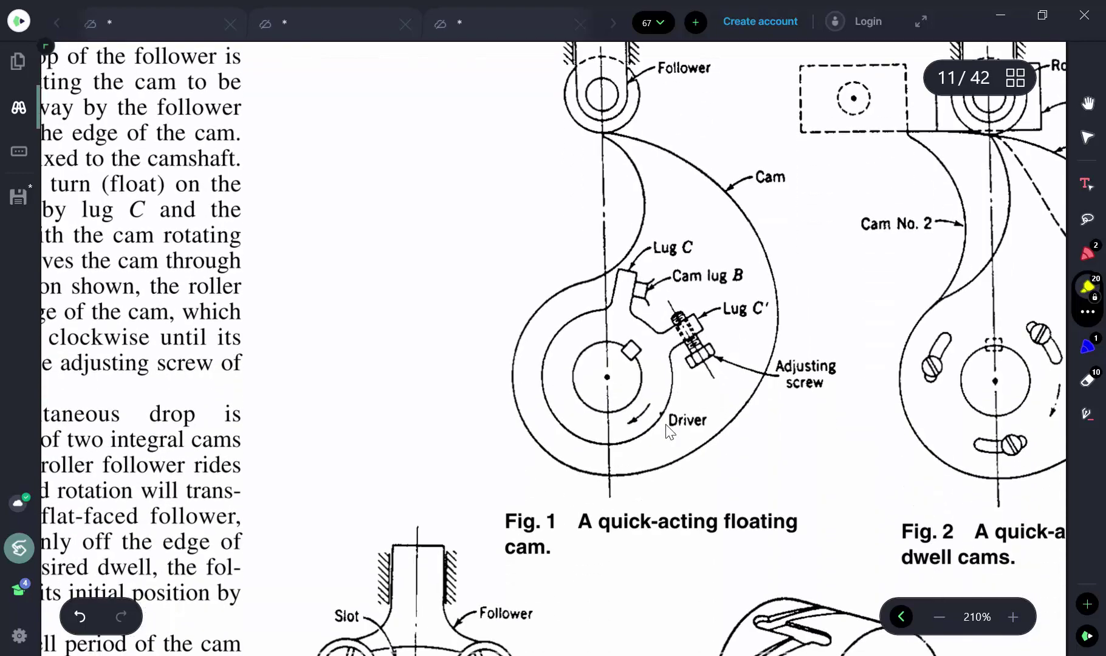
{"action": "scroll", "coordinate": [550, 382], "scroll_direction": "down", "scroll_amount": 1, "text": "ctrl"}
{"action": "scroll", "coordinate": [574, 408], "scroll_direction": "down", "scroll_amount": 2}
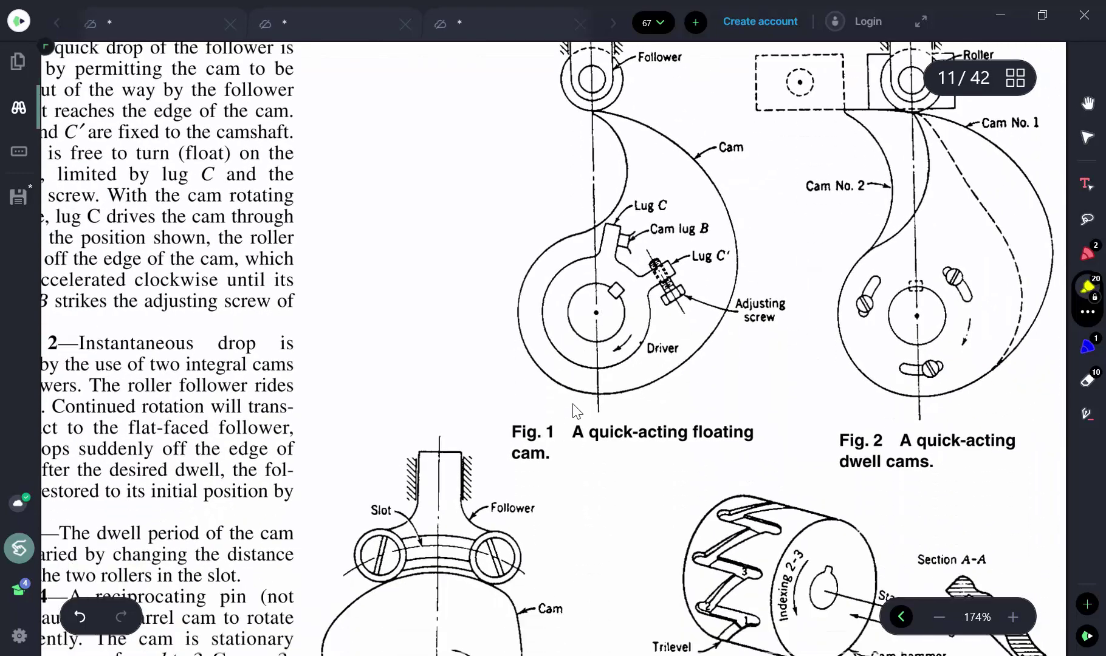
{"action": "scroll", "coordinate": [577, 412], "scroll_direction": "down", "scroll_amount": 1}
{"action": "scroll", "coordinate": [577, 412], "scroll_direction": "down", "scroll_amount": 3}
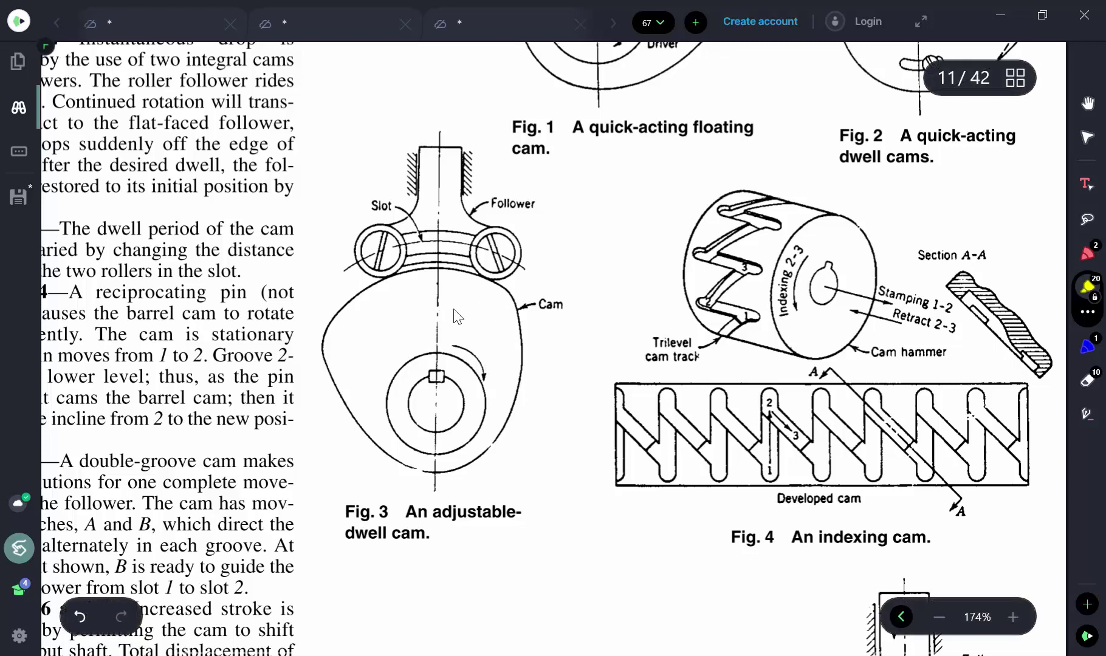
{"action": "scroll", "coordinate": [516, 337], "scroll_direction": "down", "scroll_amount": 1}
{"action": "scroll", "coordinate": [520, 345], "scroll_direction": "down", "scroll_amount": 4}
{"action": "scroll", "coordinate": [520, 345], "scroll_direction": "down", "scroll_amount": 5}
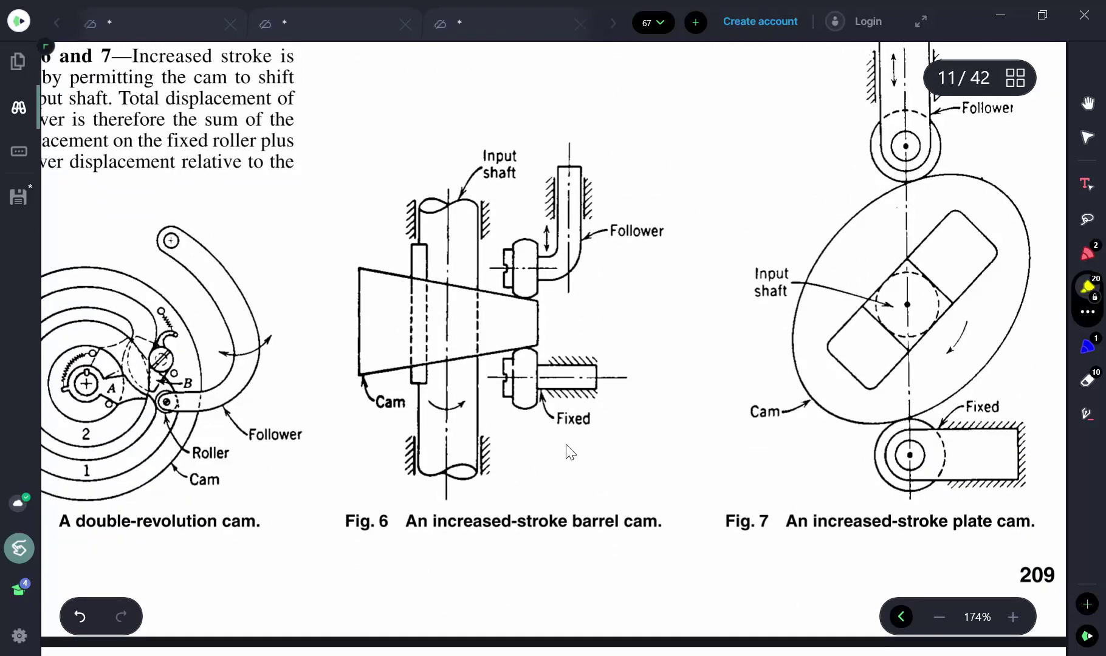
{"action": "scroll", "coordinate": [586, 426], "scroll_direction": "down", "scroll_amount": 3}
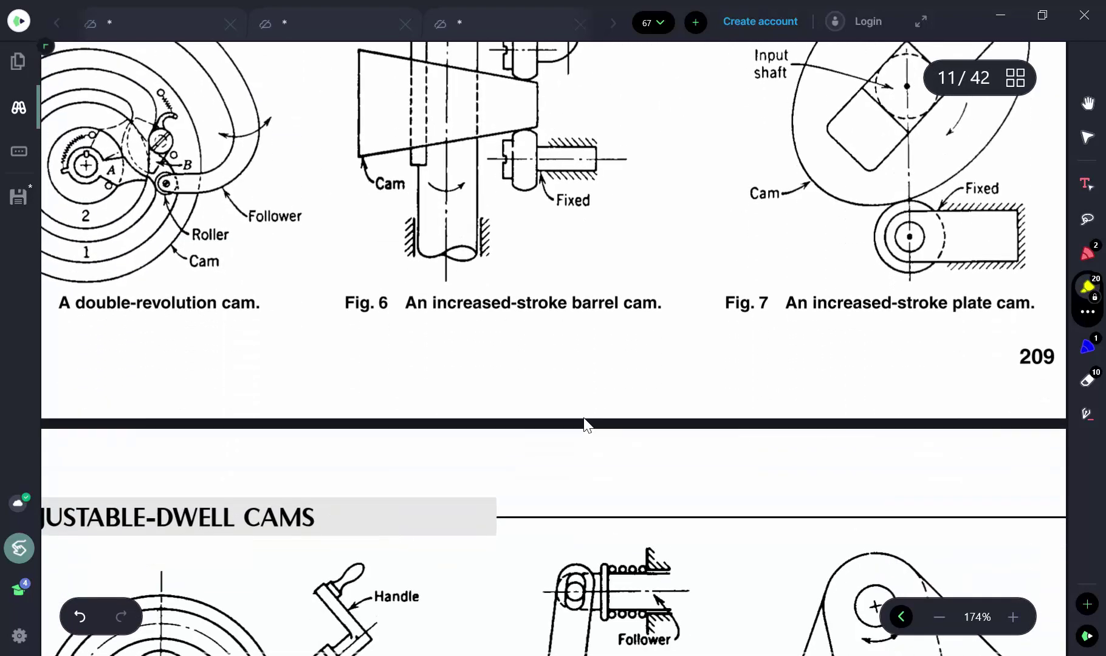
{"action": "scroll", "coordinate": [587, 425], "scroll_direction": "down", "scroll_amount": 8}
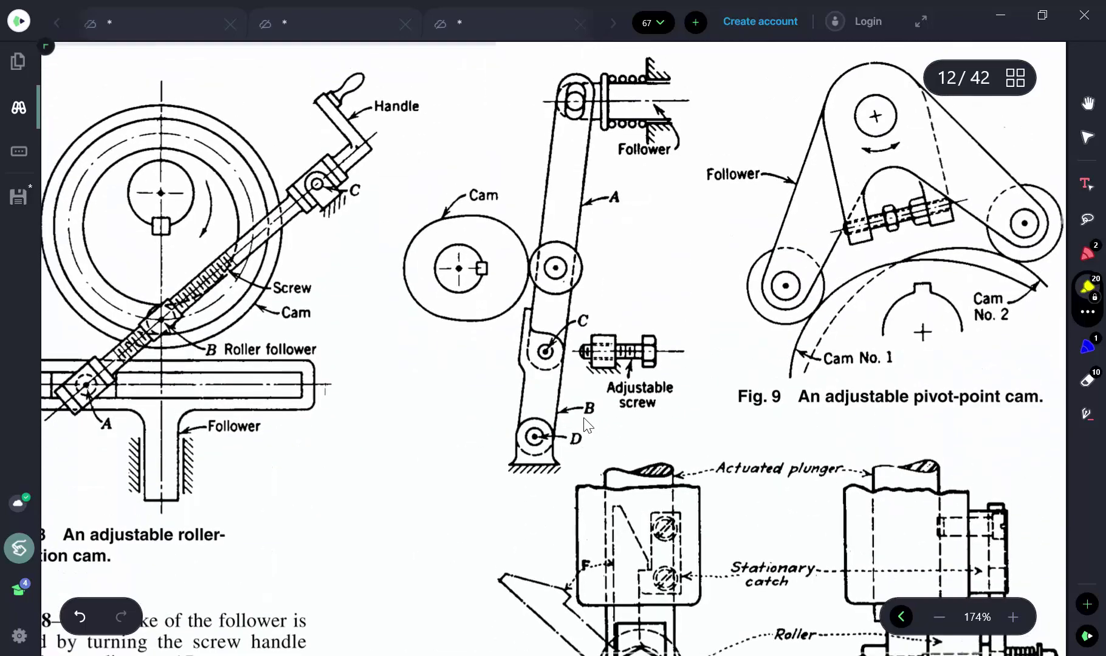
{"action": "scroll", "coordinate": [587, 425], "scroll_direction": "down", "scroll_amount": 2}
{"action": "scroll", "coordinate": [587, 425], "scroll_direction": "down", "scroll_amount": 2}
{"action": "scroll", "coordinate": [587, 426], "scroll_direction": "down", "scroll_amount": 4}
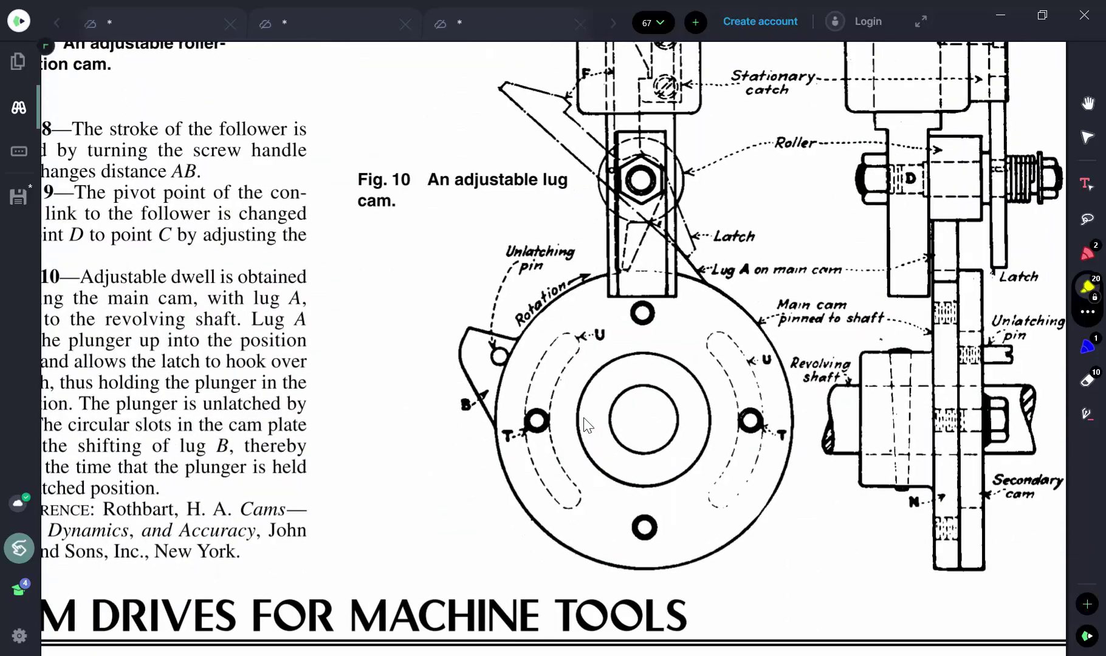
{"action": "scroll", "coordinate": [587, 425], "scroll_direction": "down", "scroll_amount": 3}
{"action": "scroll", "coordinate": [587, 425], "scroll_direction": "down", "scroll_amount": 4}
{"action": "scroll", "coordinate": [585, 420], "scroll_direction": "down", "scroll_amount": 2, "text": "ctrl"}
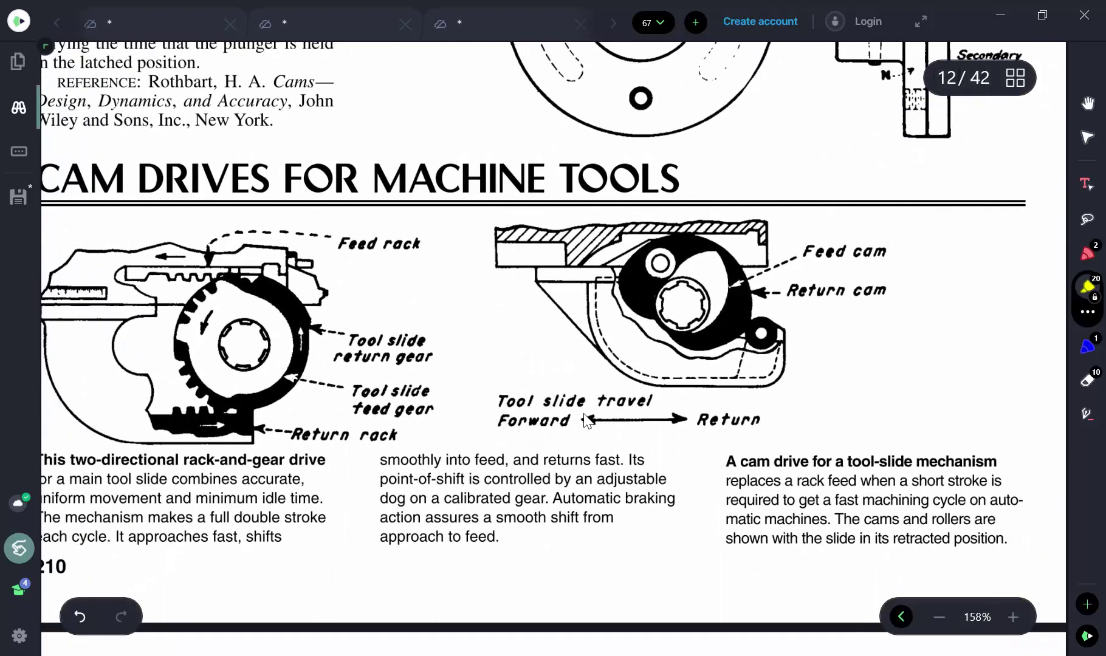
{"action": "scroll", "coordinate": [571, 389], "scroll_direction": "down", "scroll_amount": 1, "text": "ctrl"}
{"action": "scroll", "coordinate": [555, 361], "scroll_direction": "down", "scroll_amount": 1, "text": "ctrl"}
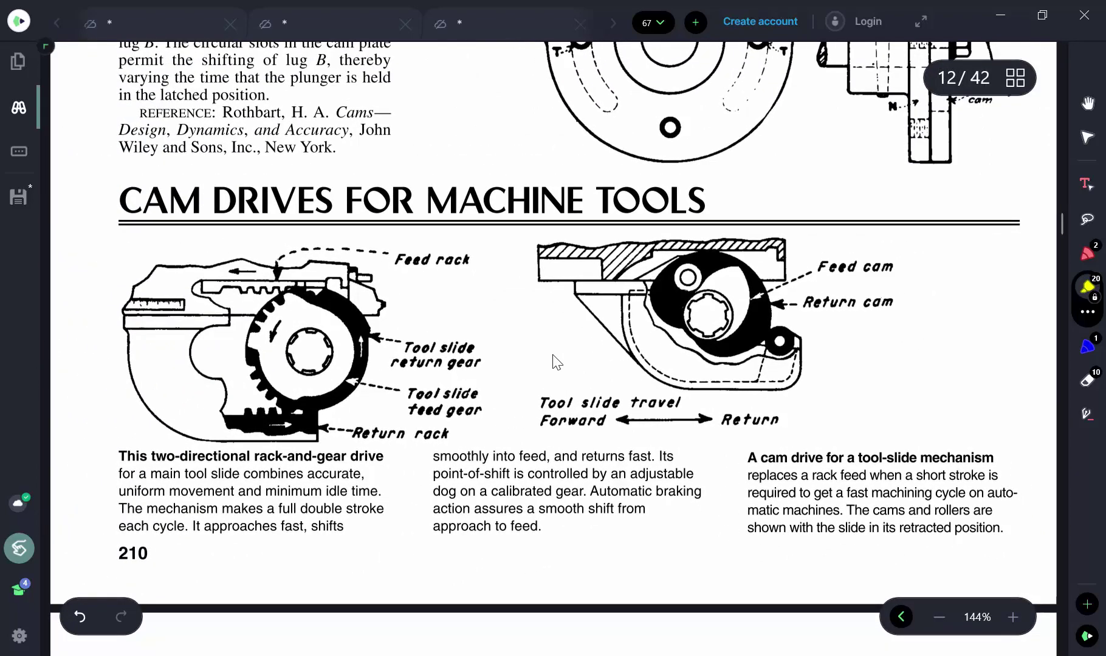
{"action": "scroll", "coordinate": [560, 276], "scroll_direction": "down", "scroll_amount": 3}
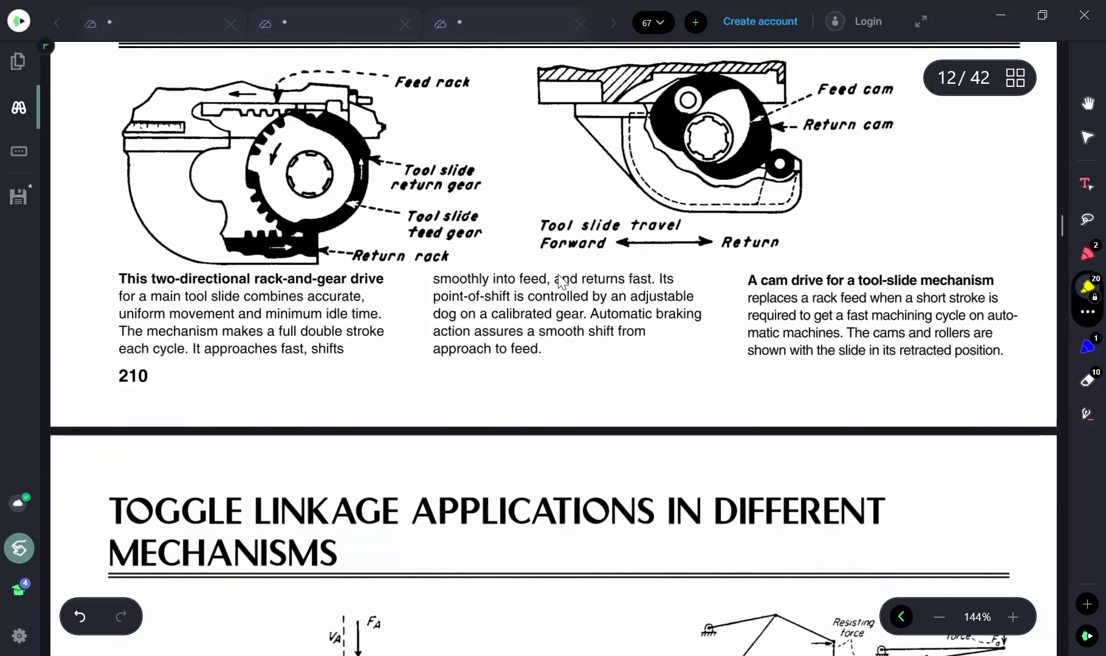
{"action": "scroll", "coordinate": [560, 276], "scroll_direction": "down", "scroll_amount": 4}
{"action": "scroll", "coordinate": [560, 277], "scroll_direction": "down", "scroll_amount": 2}
{"action": "scroll", "coordinate": [560, 276], "scroll_direction": "down", "scroll_amount": 3}
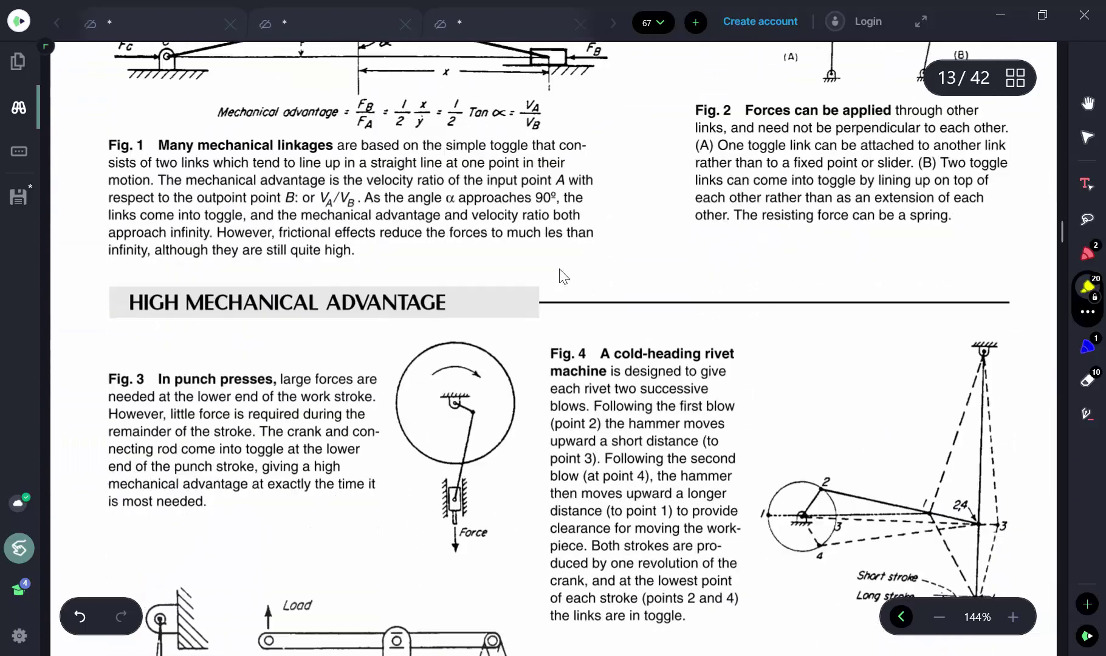
{"action": "scroll", "coordinate": [560, 276], "scroll_direction": "down", "scroll_amount": 3}
{"action": "scroll", "coordinate": [560, 277], "scroll_direction": "down", "scroll_amount": 2}
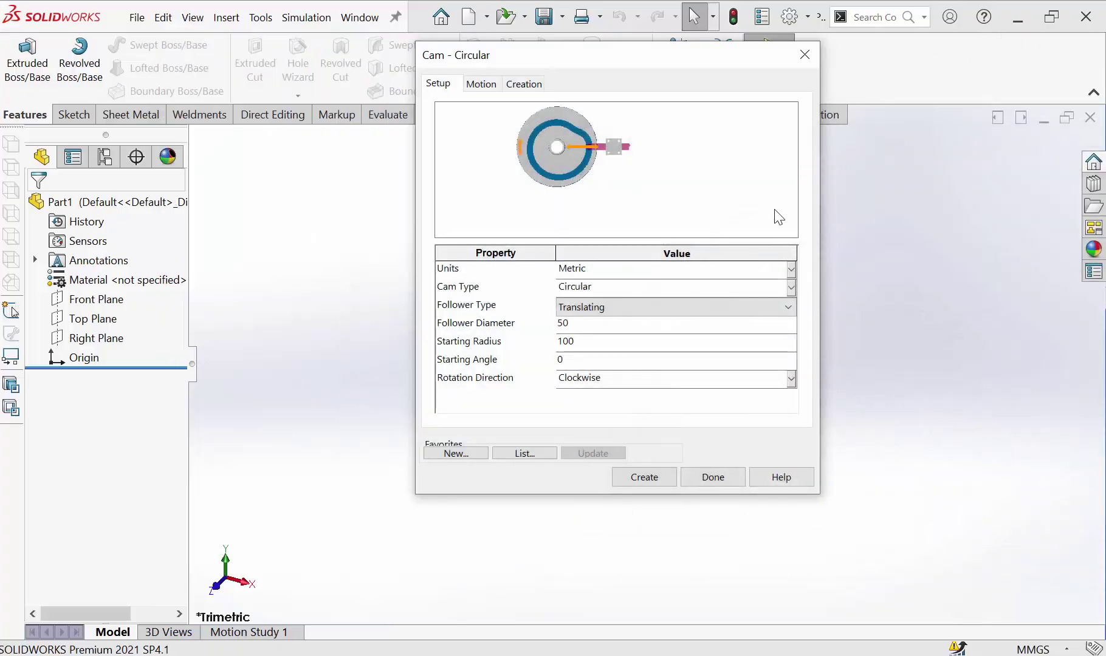
Step: Try the Offset Left, Offset Right and Swing Left follower types, then return to Translating
{"action": "left_click", "coordinate": [611, 308]}
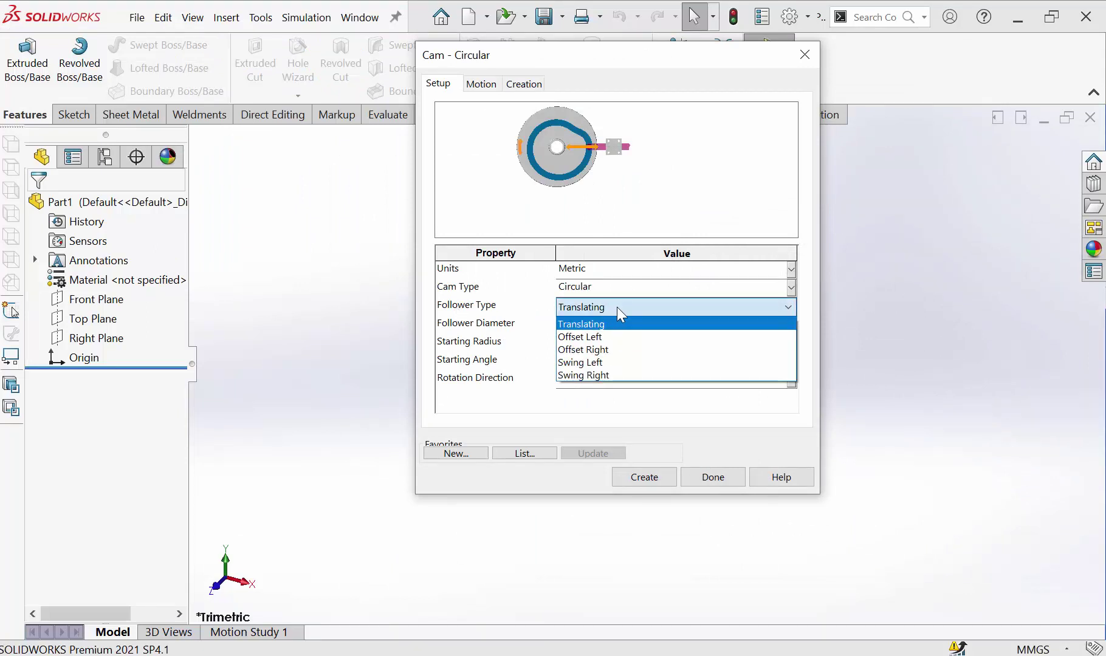
{"action": "left_click", "coordinate": [613, 339]}
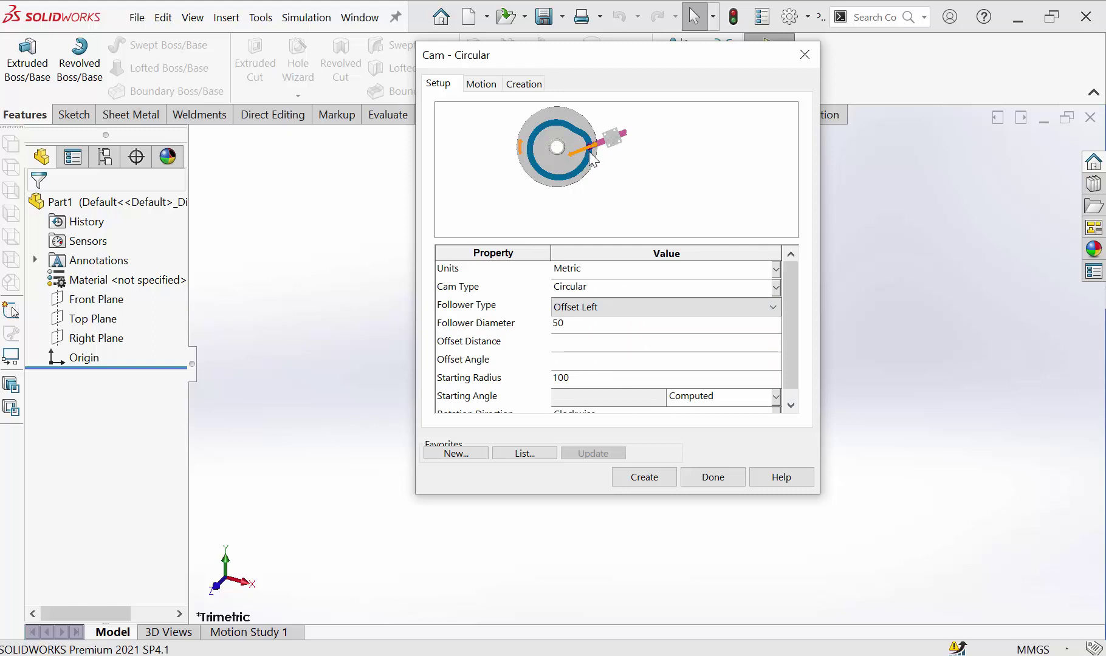
{"action": "left_click", "coordinate": [623, 311]}
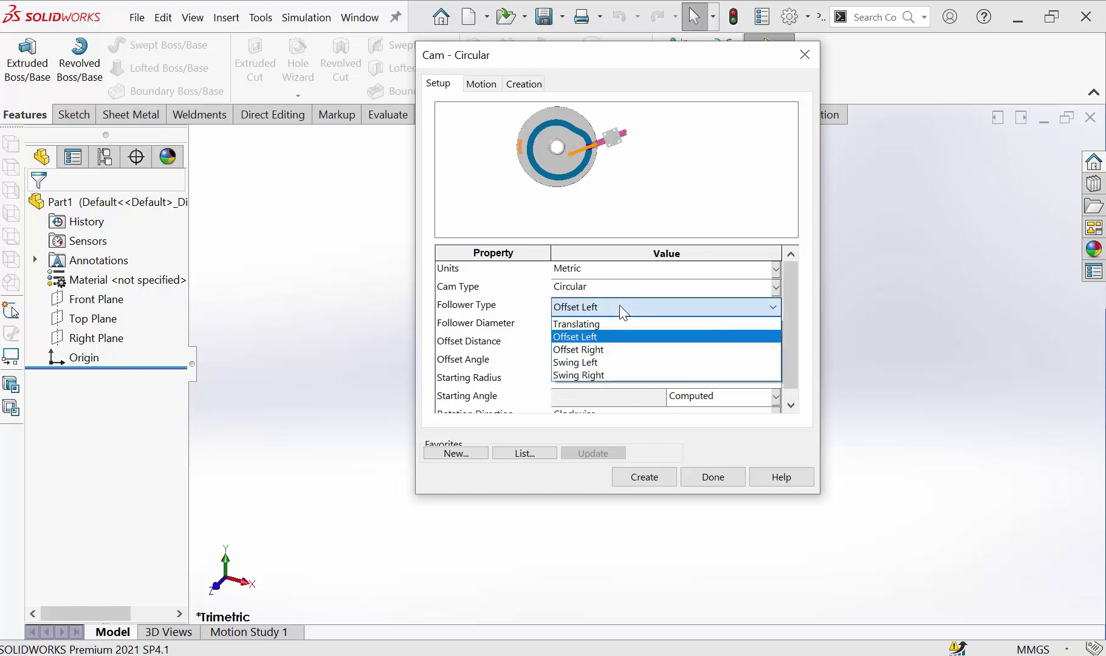
{"action": "left_click", "coordinate": [610, 350]}
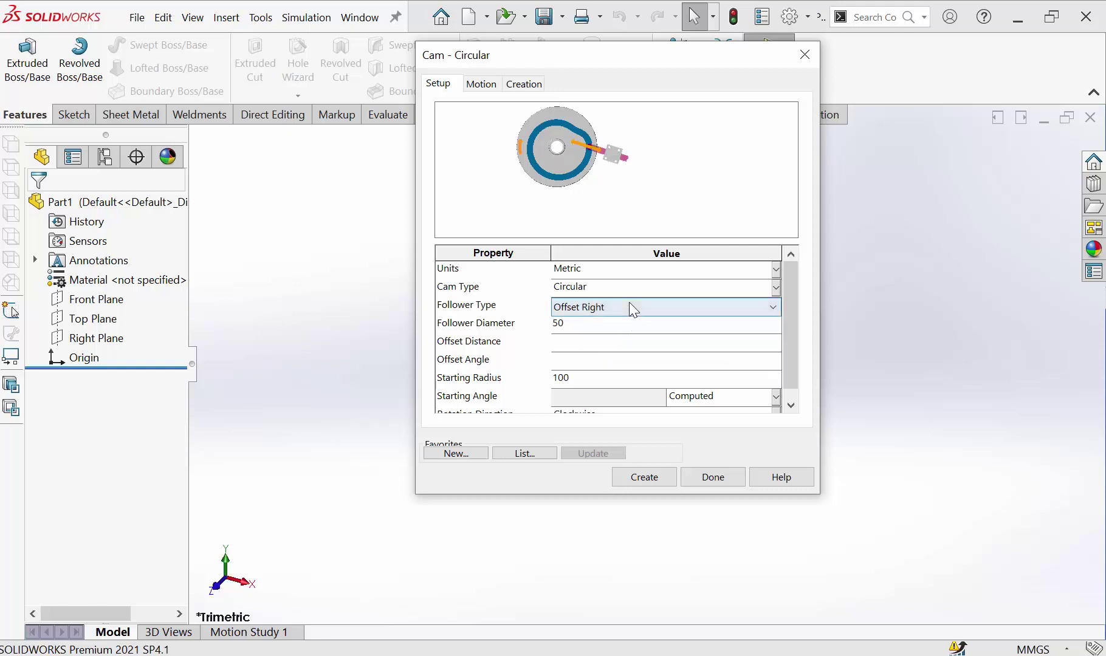
{"action": "left_click", "coordinate": [632, 310]}
{"action": "left_click", "coordinate": [603, 362]}
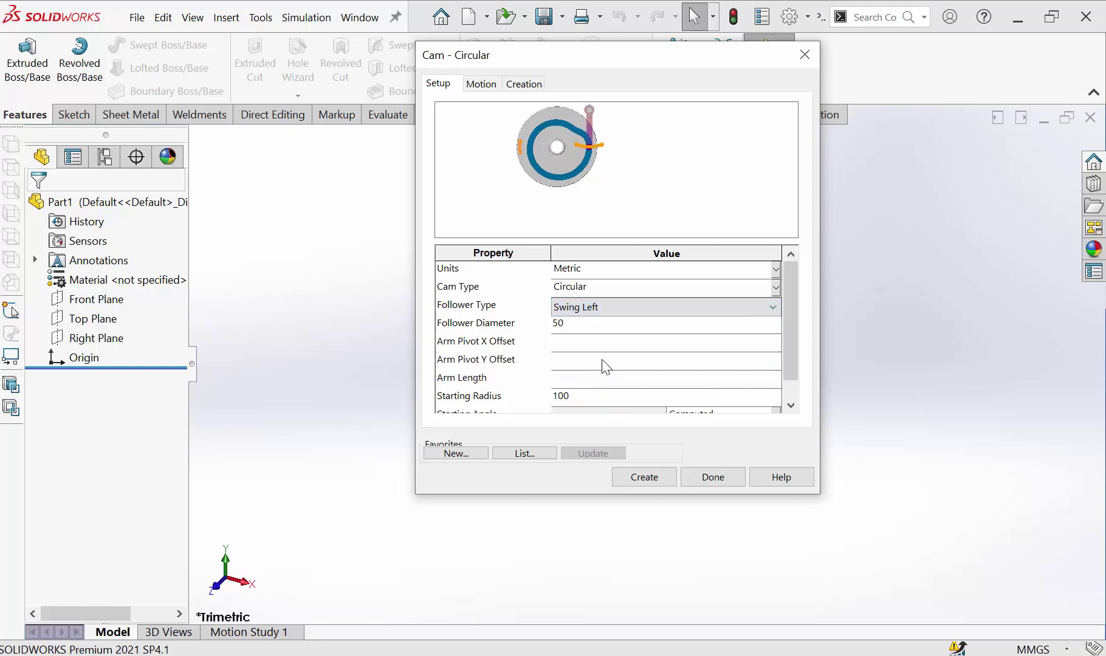
{"action": "left_click", "coordinate": [628, 307]}
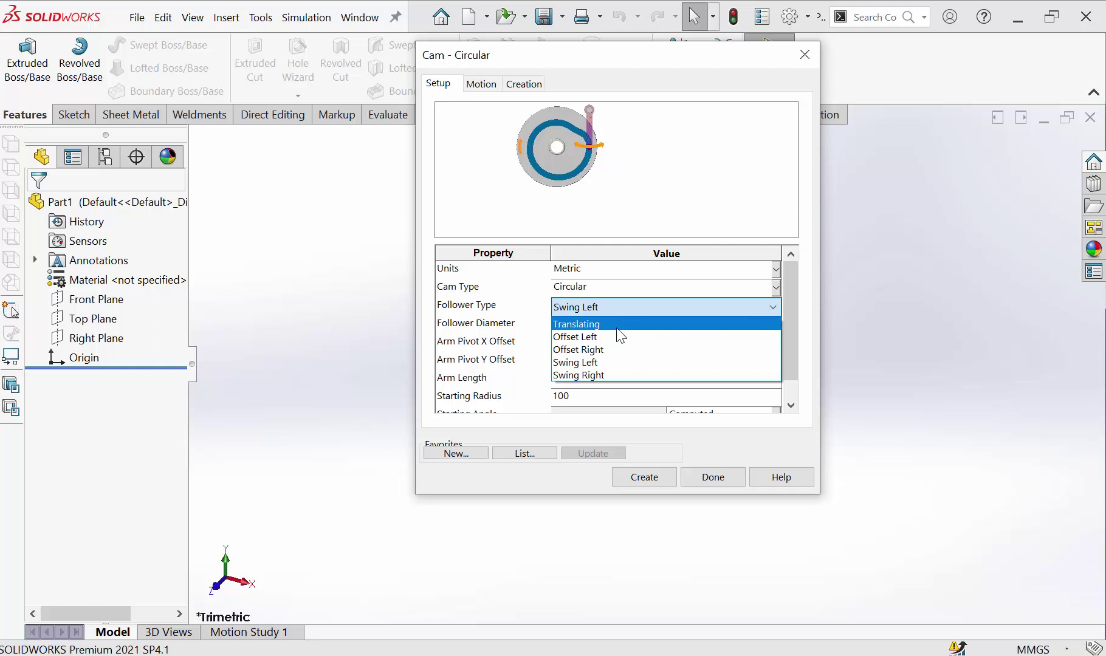
{"action": "left_click", "coordinate": [617, 325]}
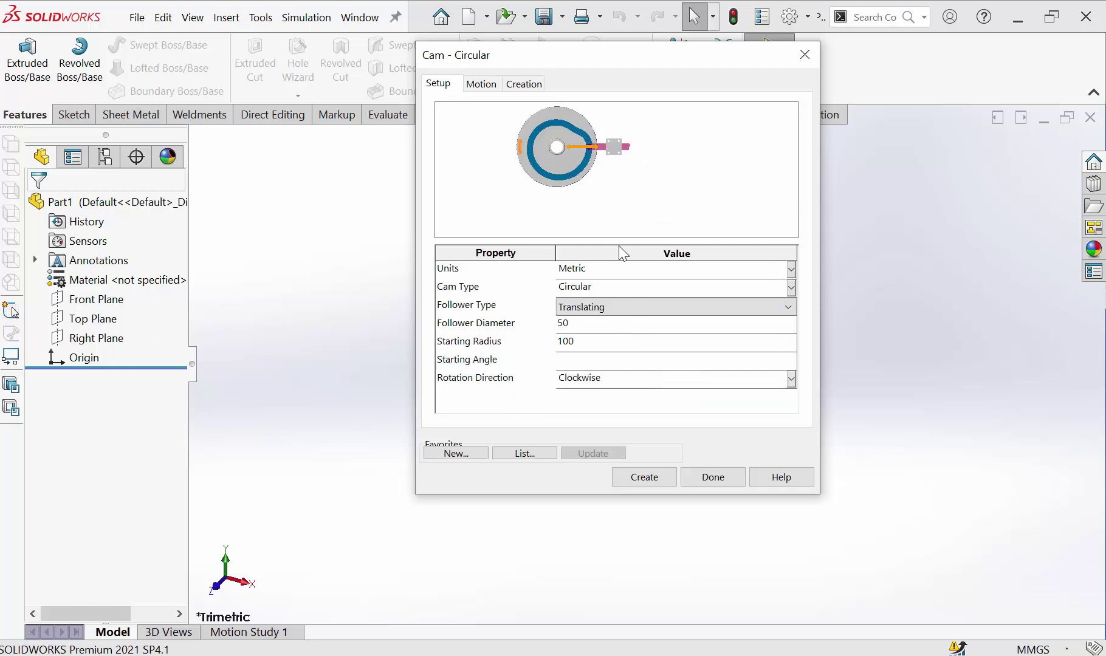
Step: Check the follower diameter 50 and starting radius 100, leaving both unchanged
{"action": "left_click", "coordinate": [582, 322]}
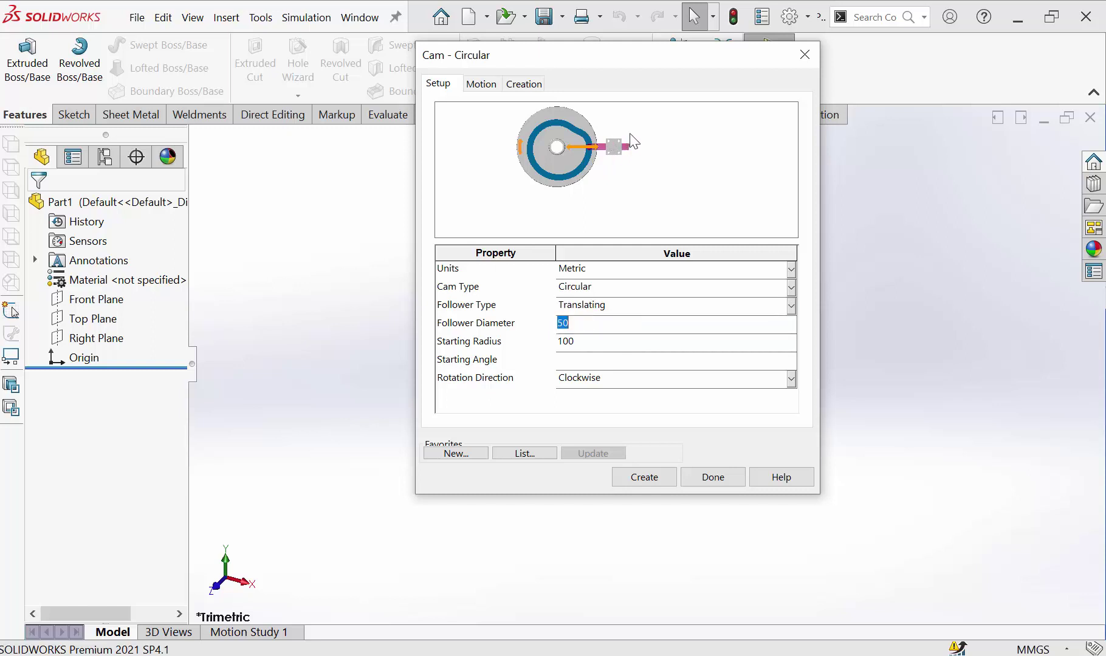
{"action": "left_click", "coordinate": [590, 343]}
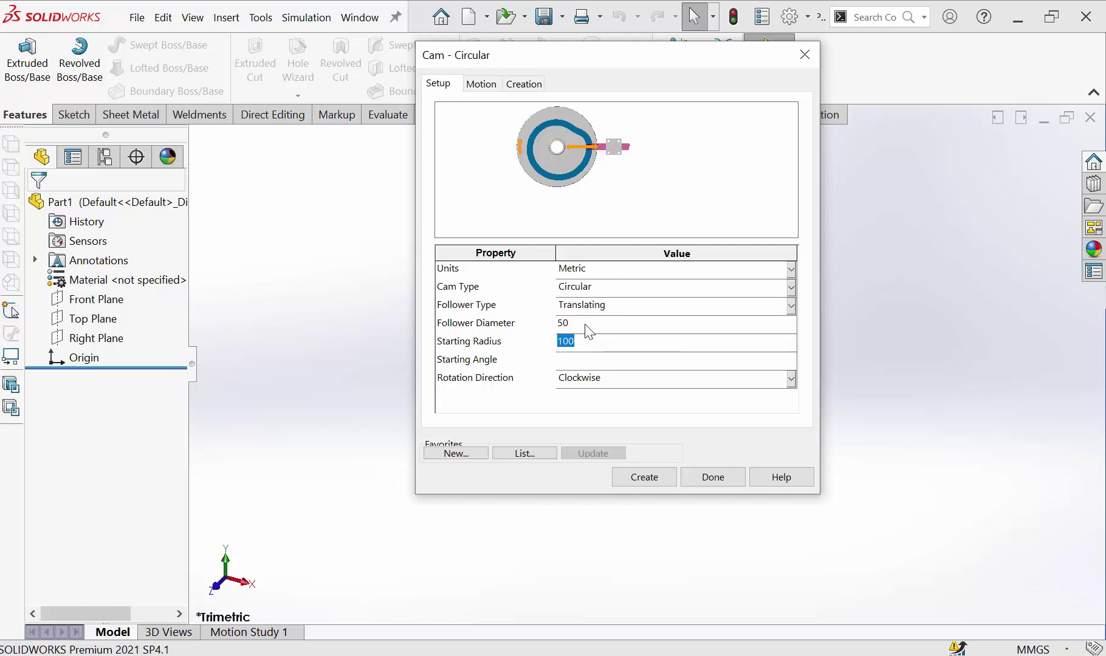
{"action": "left_click", "coordinate": [586, 323]}
{"action": "left_click", "coordinate": [587, 341]}
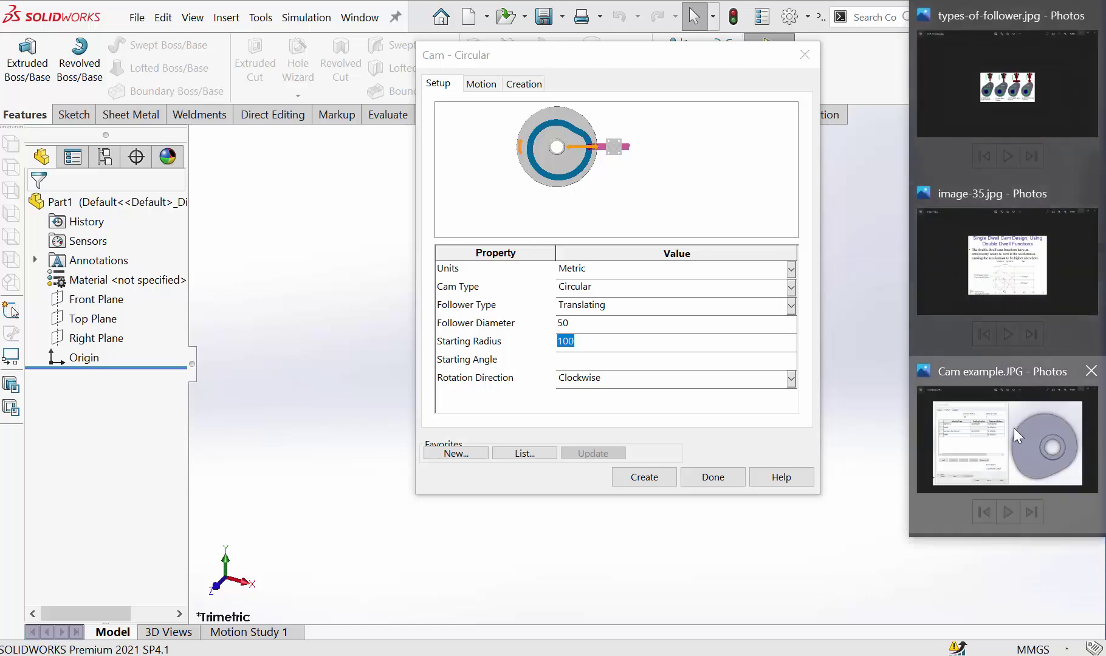
{"action": "left_click", "coordinate": [1007, 443]}
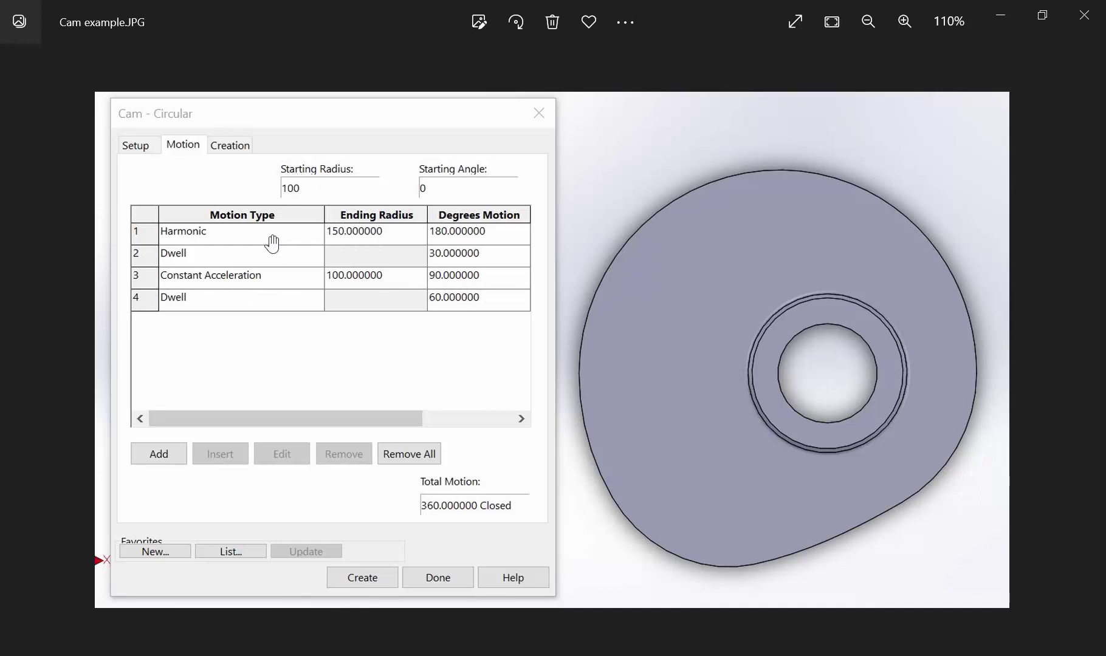
Step: Keep Clockwise rotation, set starting angle 0, and bring up the empty Motion table
{"action": "left_click", "coordinate": [992, 8]}
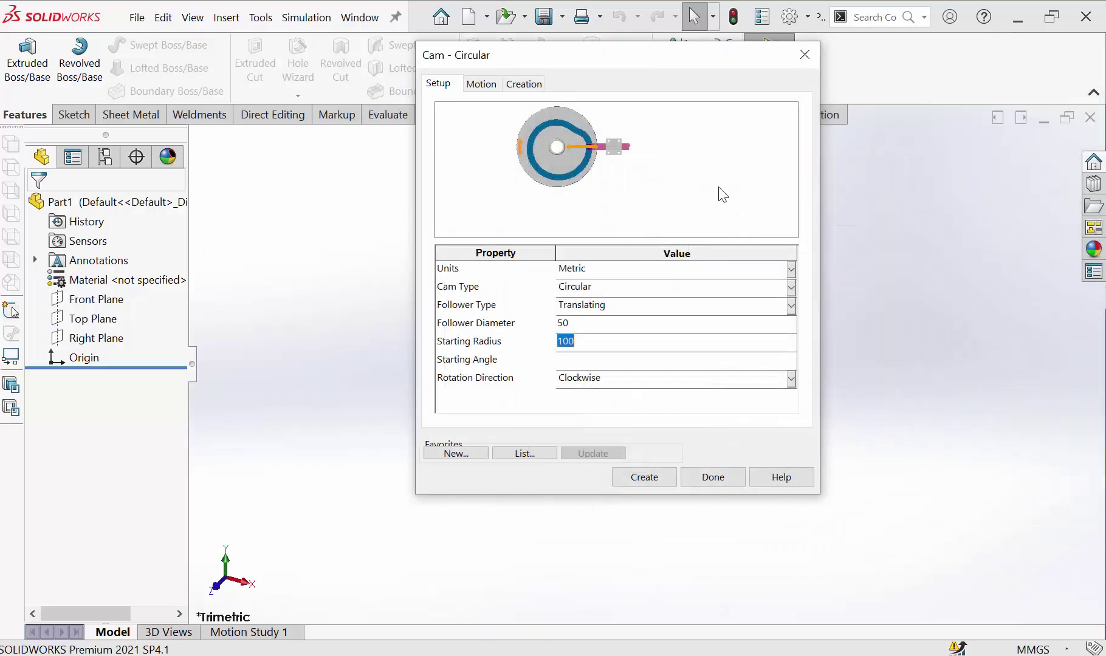
{"action": "left_click", "coordinate": [580, 344]}
{"action": "left_click", "coordinate": [624, 373]}
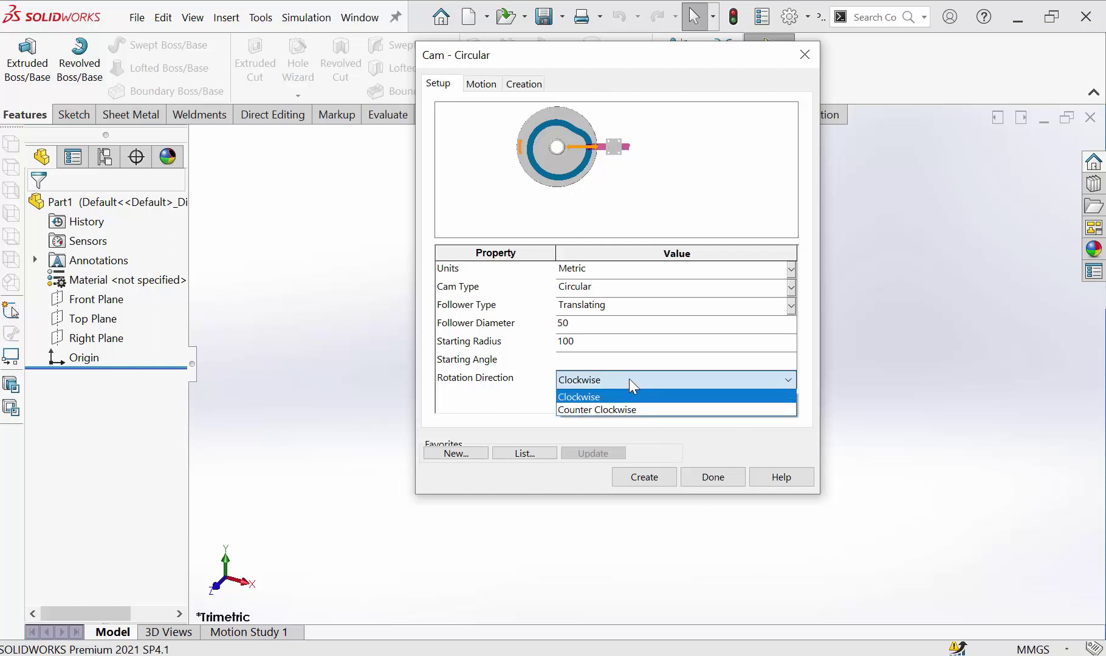
{"action": "left_click", "coordinate": [630, 381]}
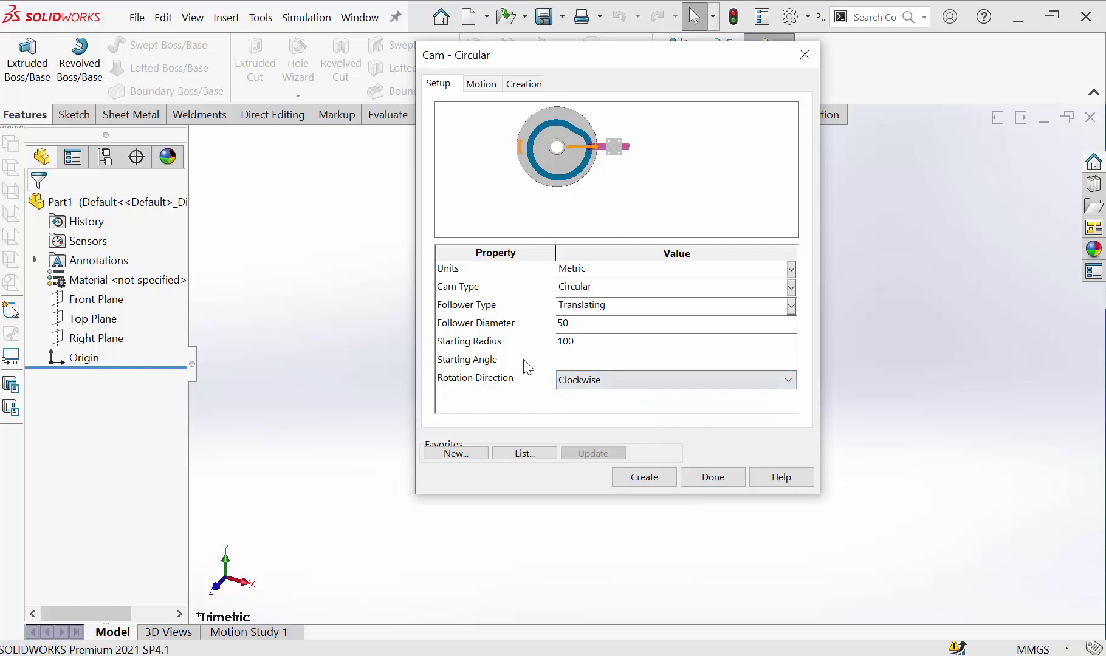
{"action": "left_click", "coordinate": [594, 358]}
{"action": "type", "text": "0"}
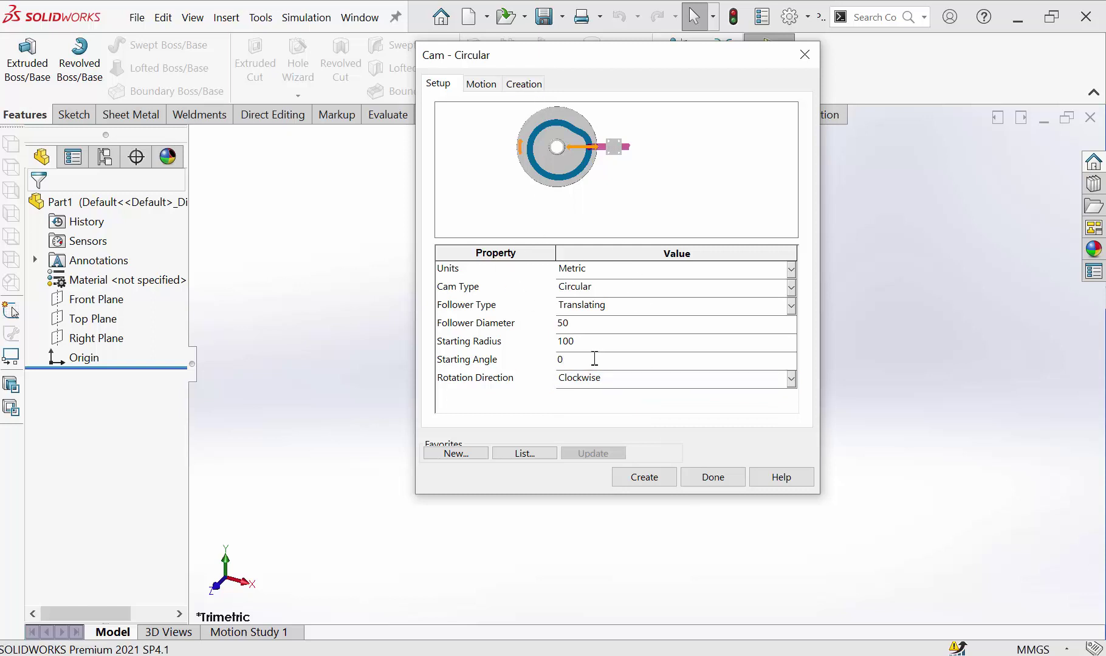
{"action": "left_click", "coordinate": [598, 343]}
{"action": "left_click", "coordinate": [480, 85]}
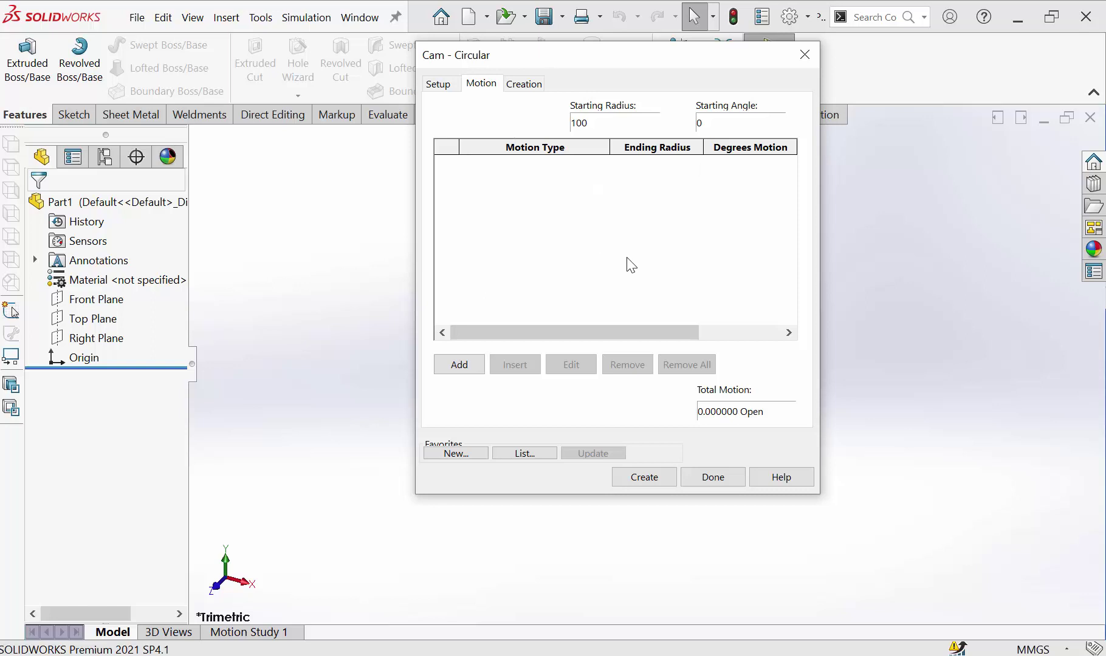
Step: Add a Harmonic motion rising to ending radius 150 over 180 degrees
{"action": "left_click", "coordinate": [462, 365]}
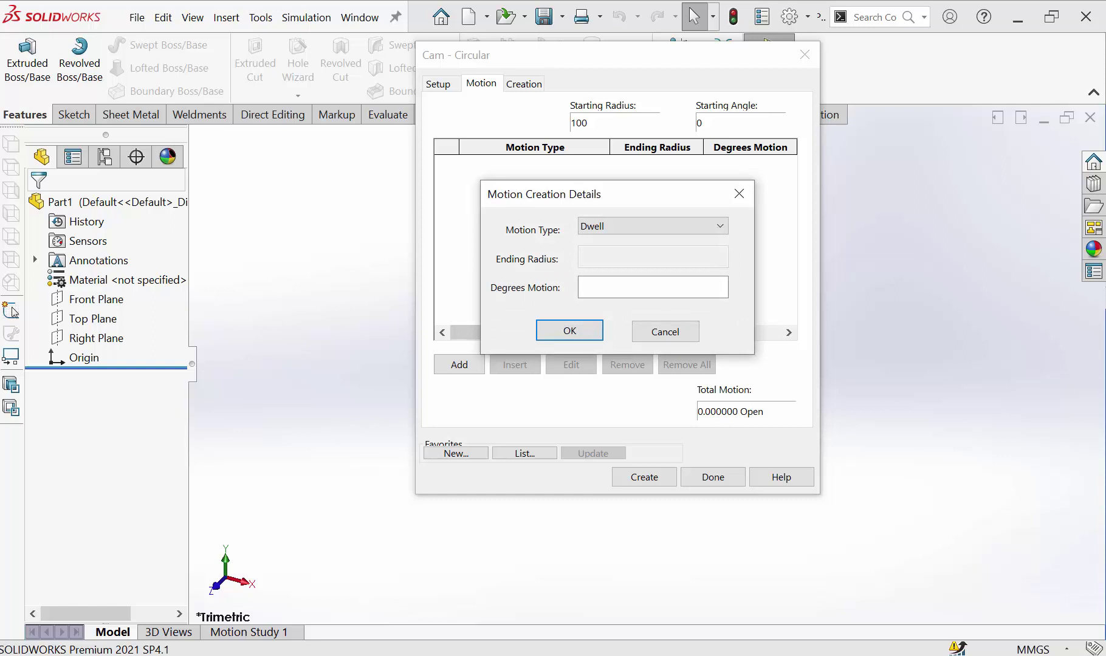
{"action": "left_click", "coordinate": [1015, 450]}
{"action": "left_click", "coordinate": [626, 224]}
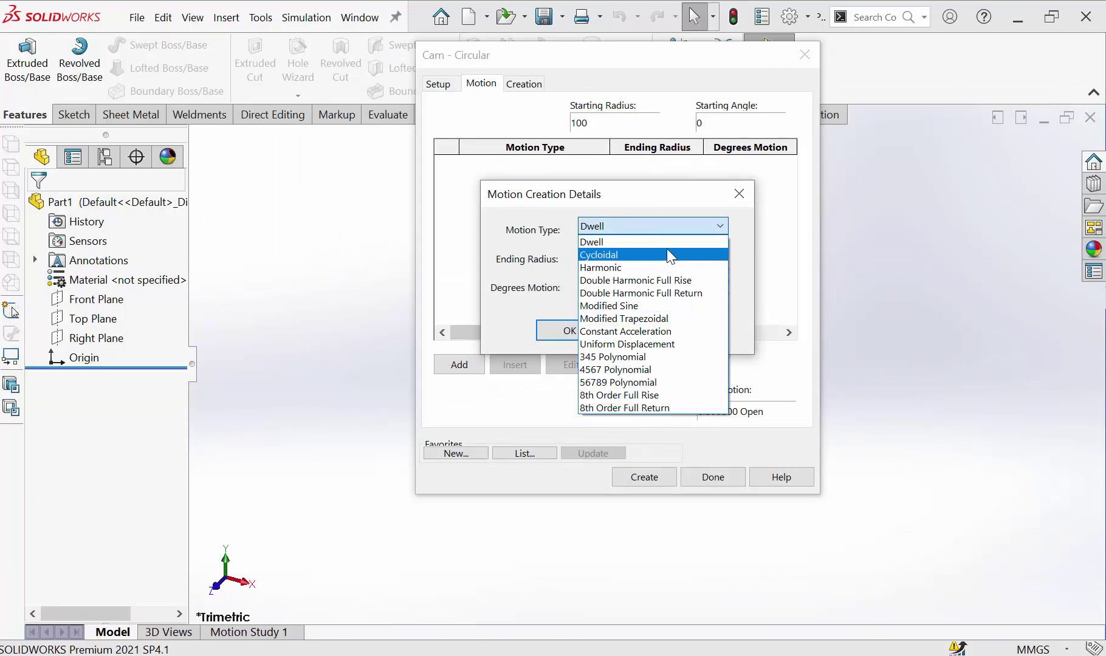
{"action": "left_click", "coordinate": [630, 265]}
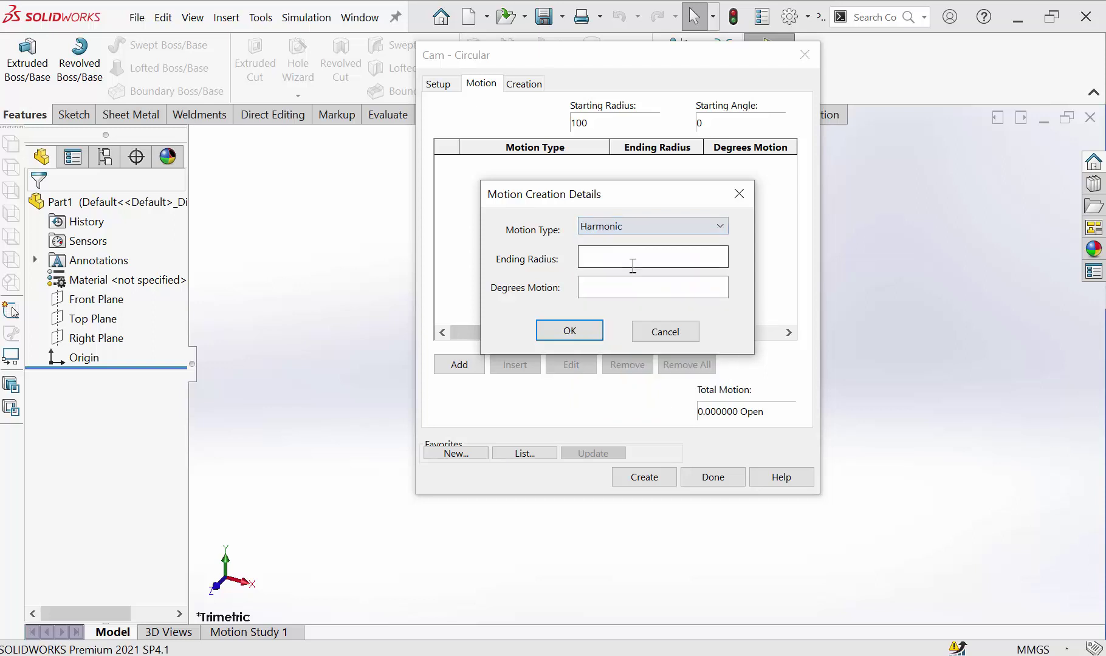
{"action": "left_click", "coordinate": [633, 261]}
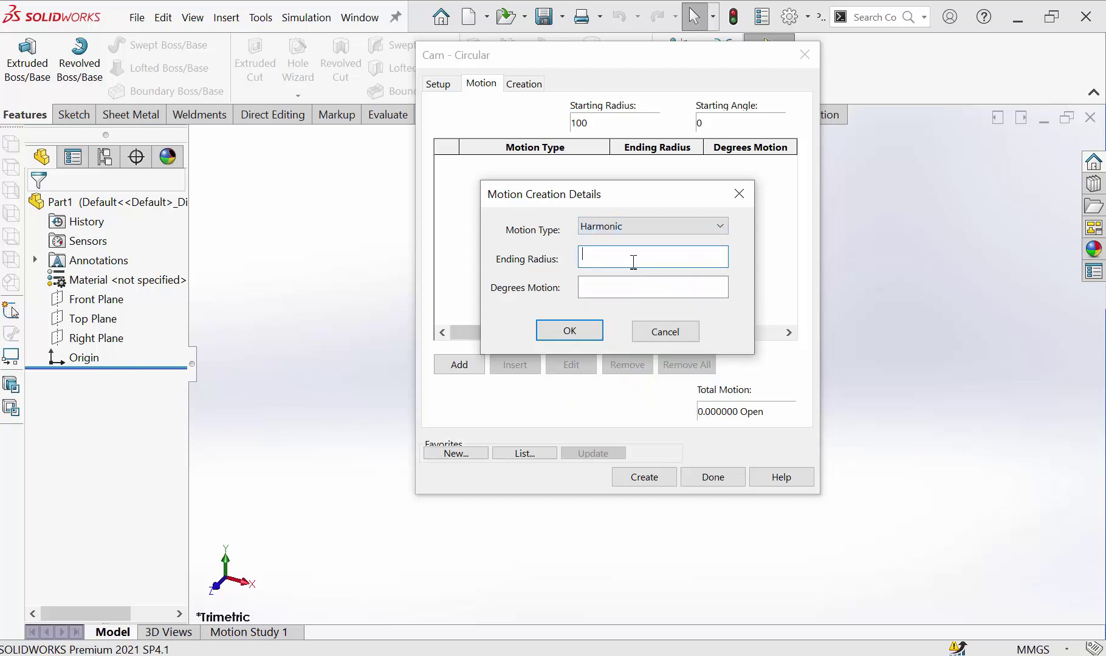
{"action": "type", "text": "15"}
{"action": "type", "text": "0"}
{"action": "left_click", "coordinate": [612, 284]}
{"action": "type", "text": "180"}
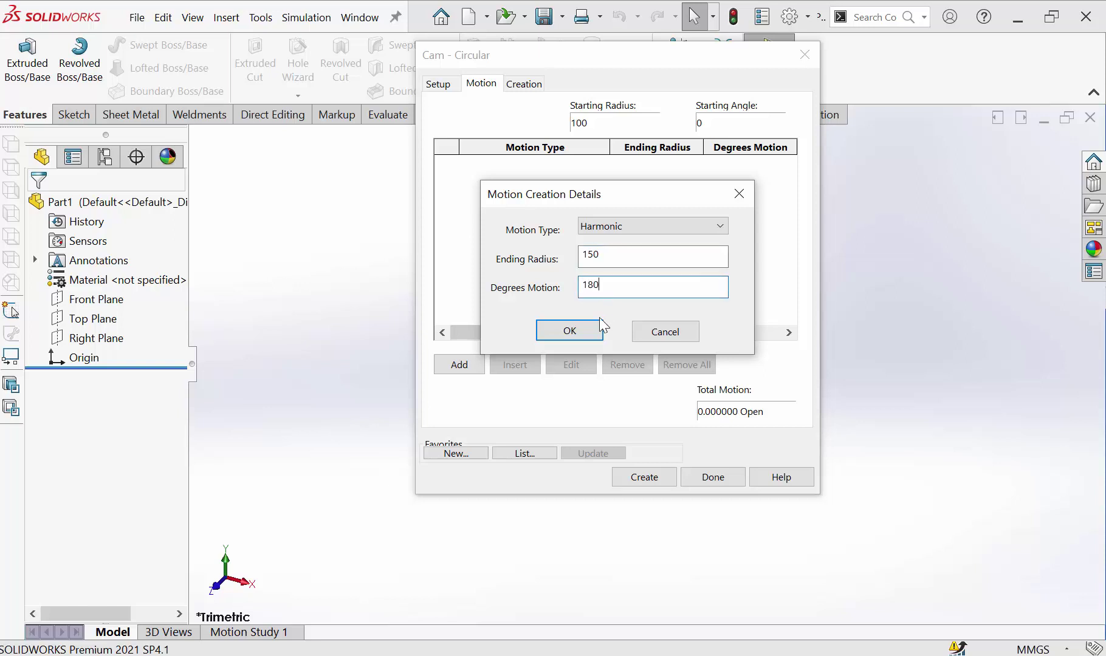
{"action": "left_click", "coordinate": [581, 331]}
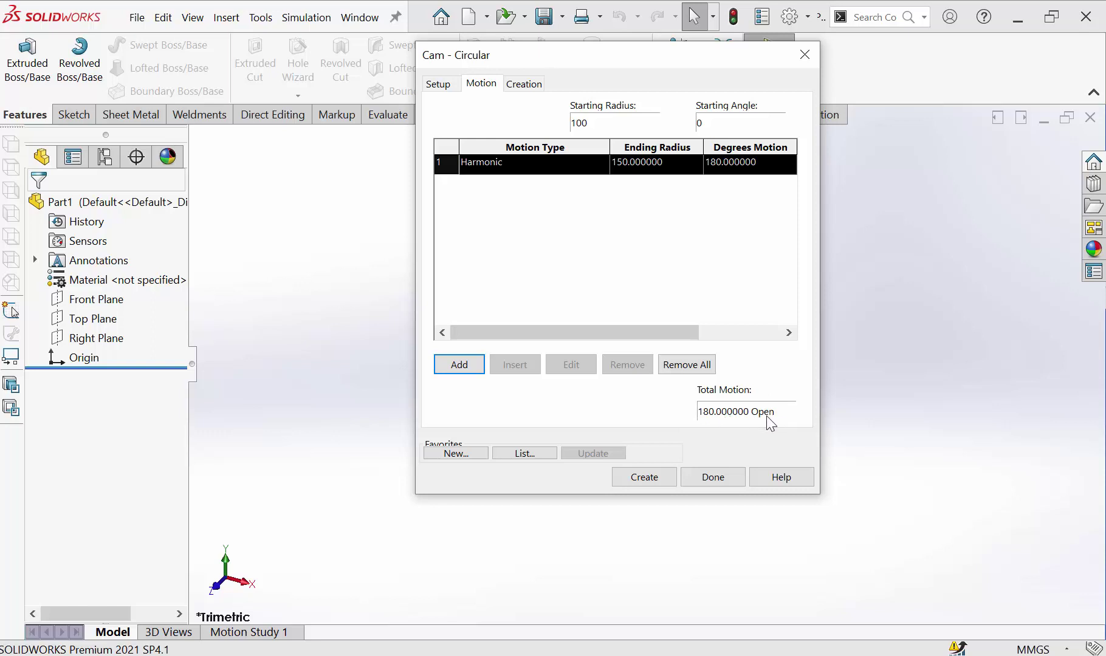
{"action": "left_click", "coordinate": [476, 367]}
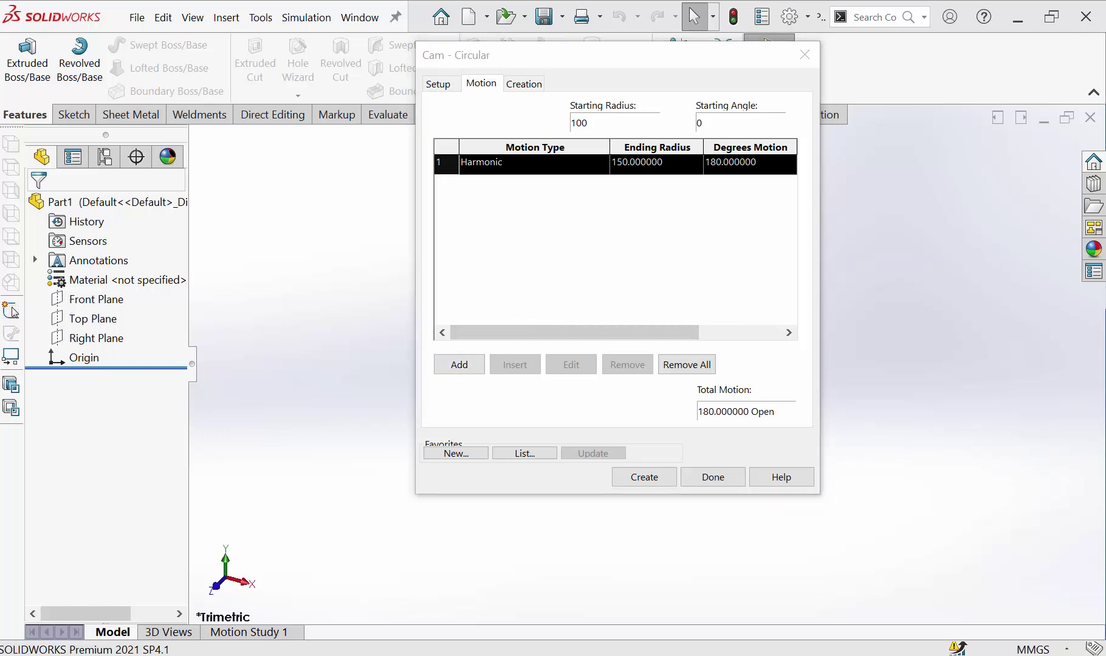
{"action": "left_click", "coordinate": [1016, 452]}
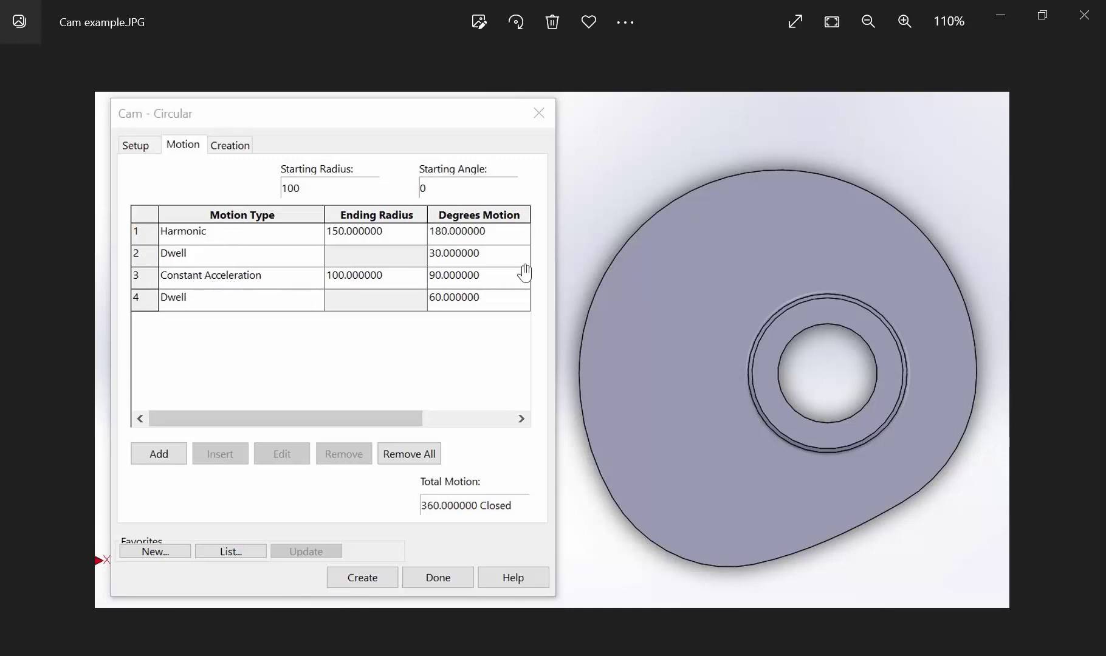
{"action": "left_click", "coordinate": [997, 14]}
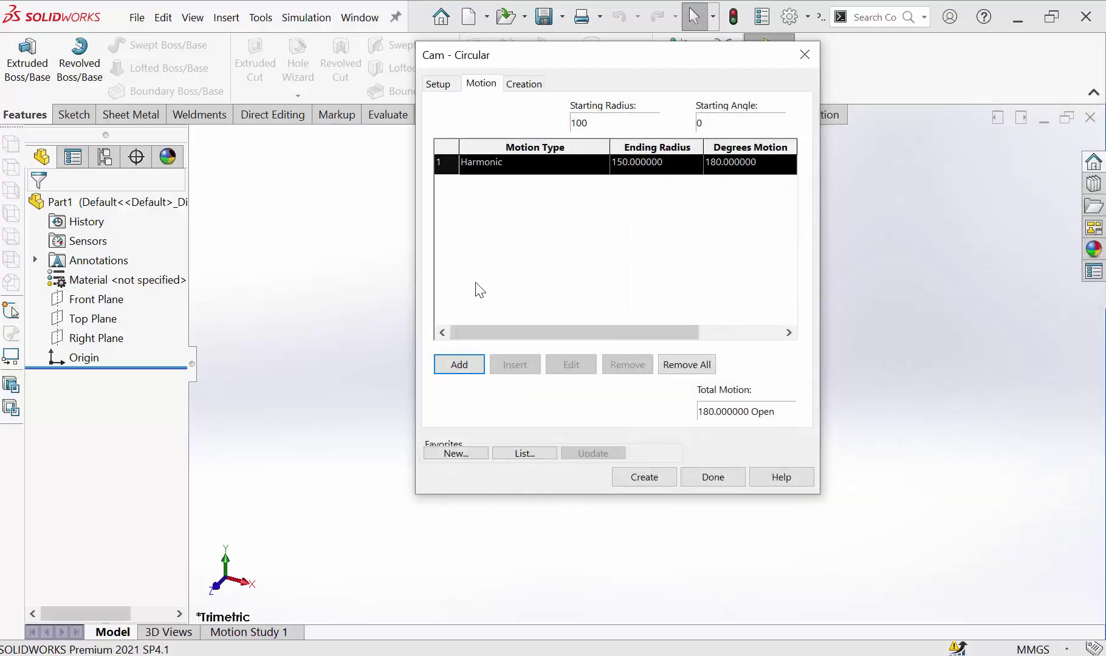
Step: Add a 30° Dwell motion after the Harmonic motion
{"action": "left_click", "coordinate": [459, 364]}
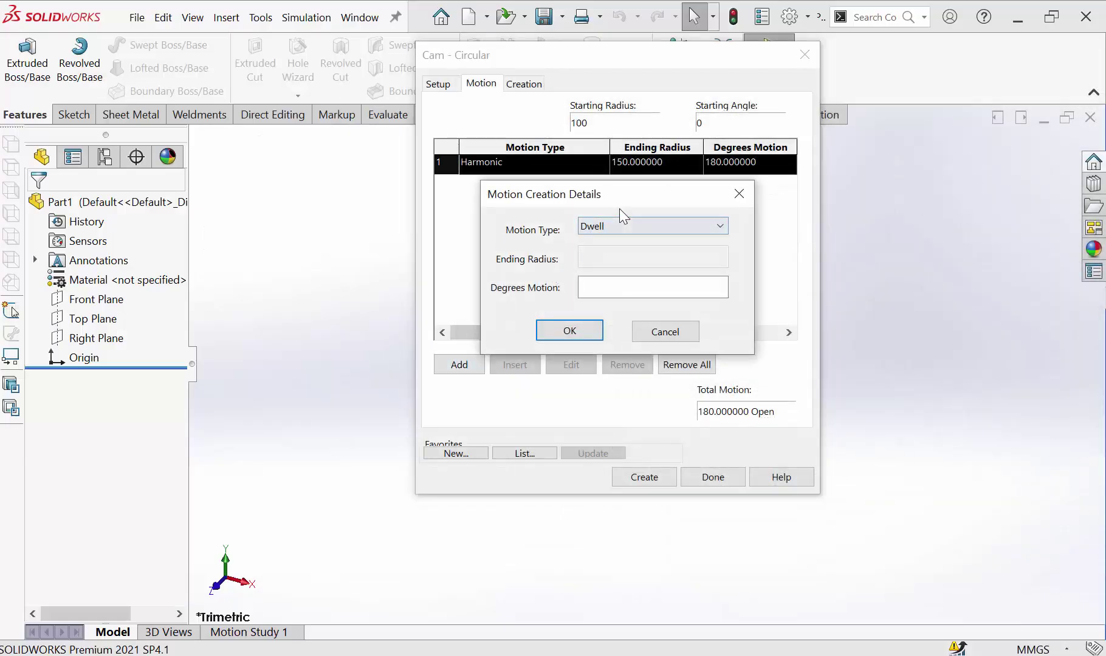
{"action": "left_click", "coordinate": [604, 293]}
{"action": "type", "text": "30"}
{"action": "left_click", "coordinate": [570, 332]}
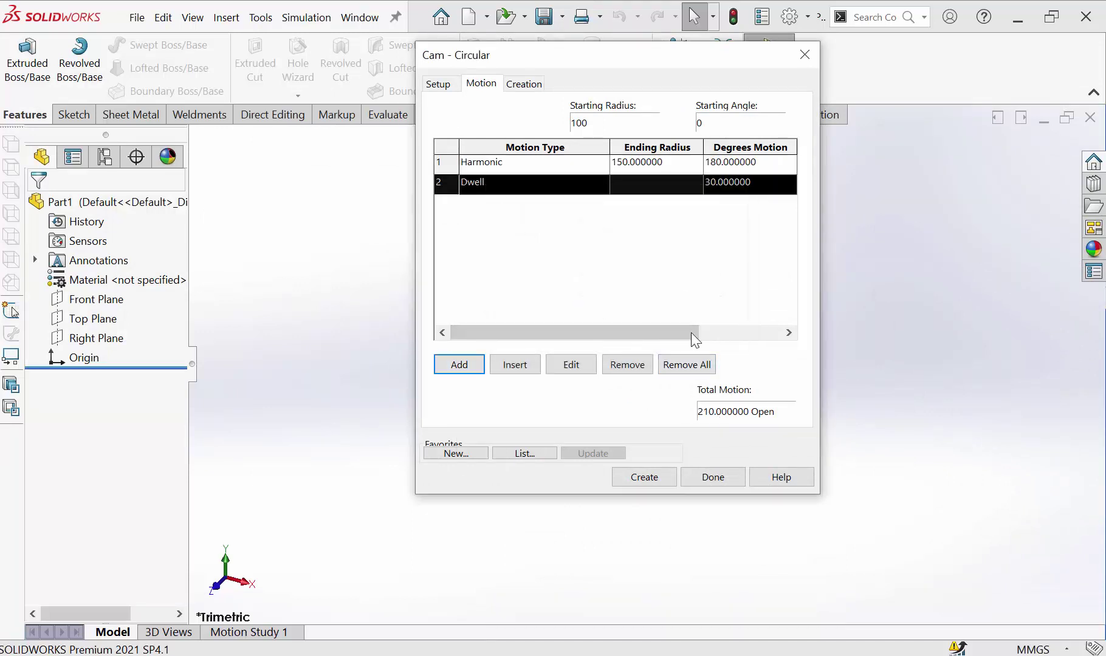
{"action": "left_click", "coordinate": [506, 163]}
{"action": "left_click", "coordinate": [486, 184]}
Step: Add a Constant Acceleration motion to radius 100 over 90°, then a 60° Dwell
{"action": "left_click", "coordinate": [460, 368]}
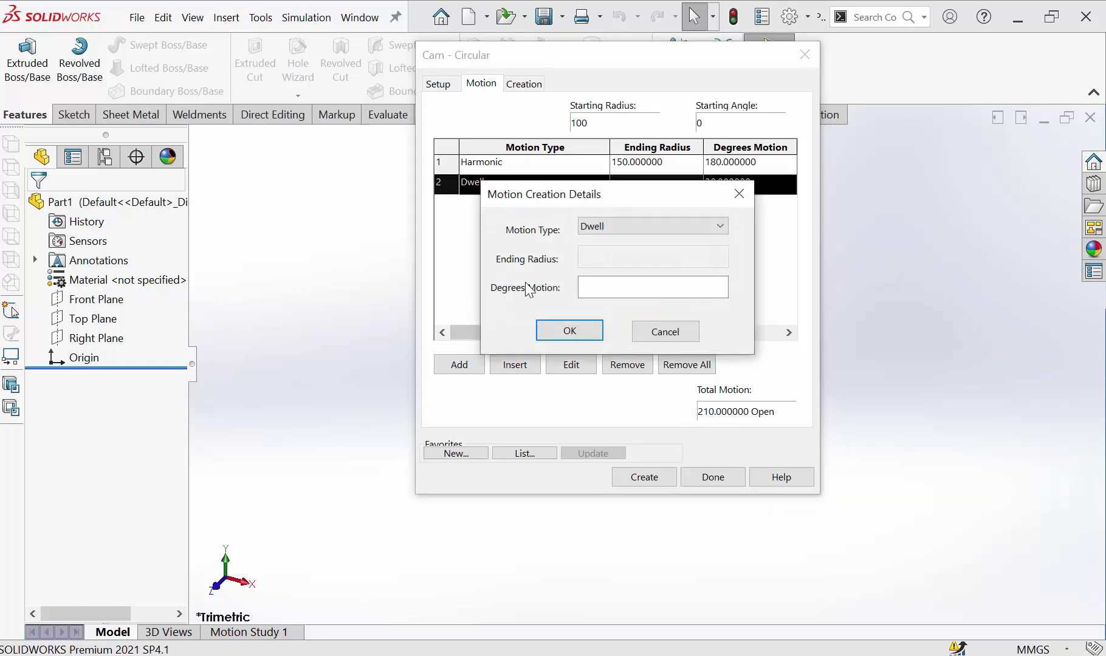
{"action": "left_click", "coordinate": [630, 222]}
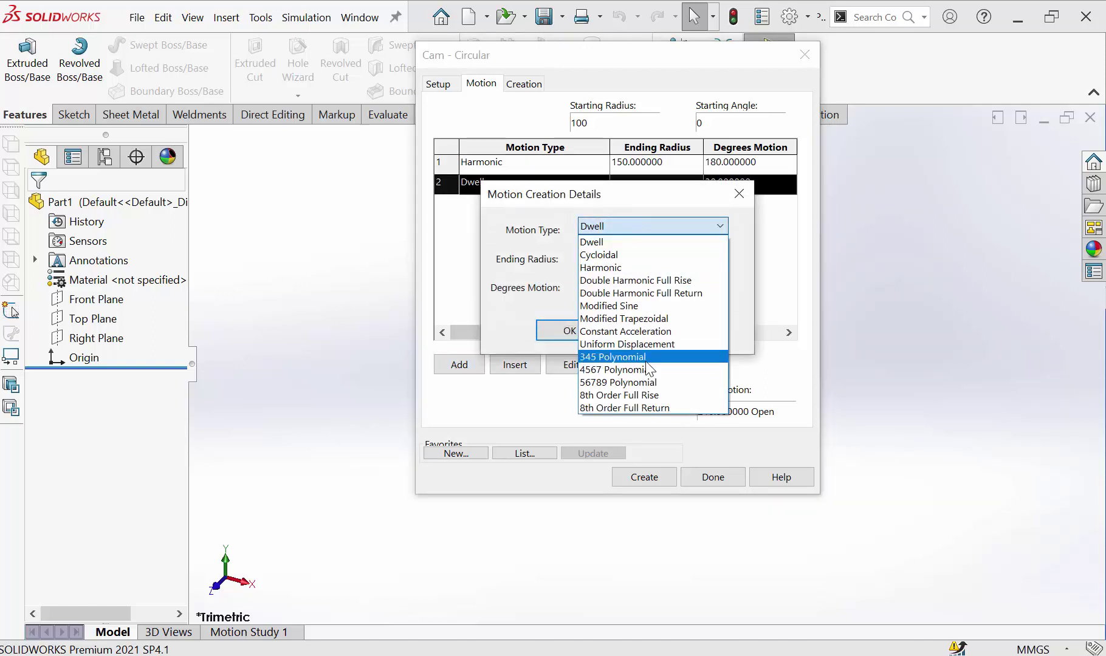
{"action": "left_click", "coordinate": [660, 332]}
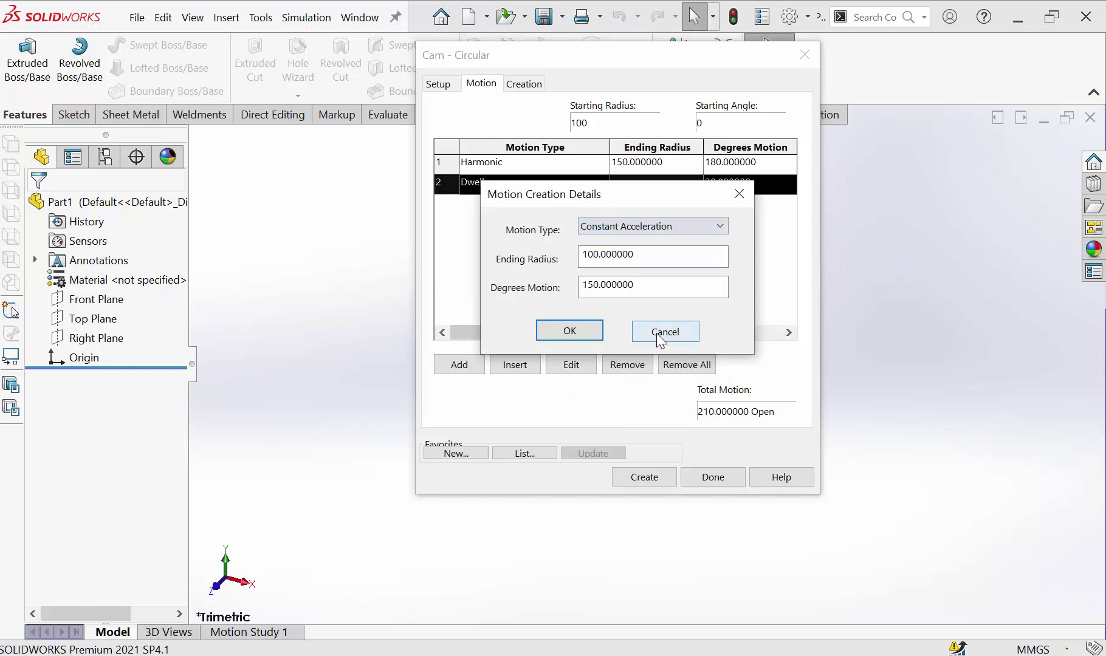
{"action": "left_click", "coordinate": [645, 254]}
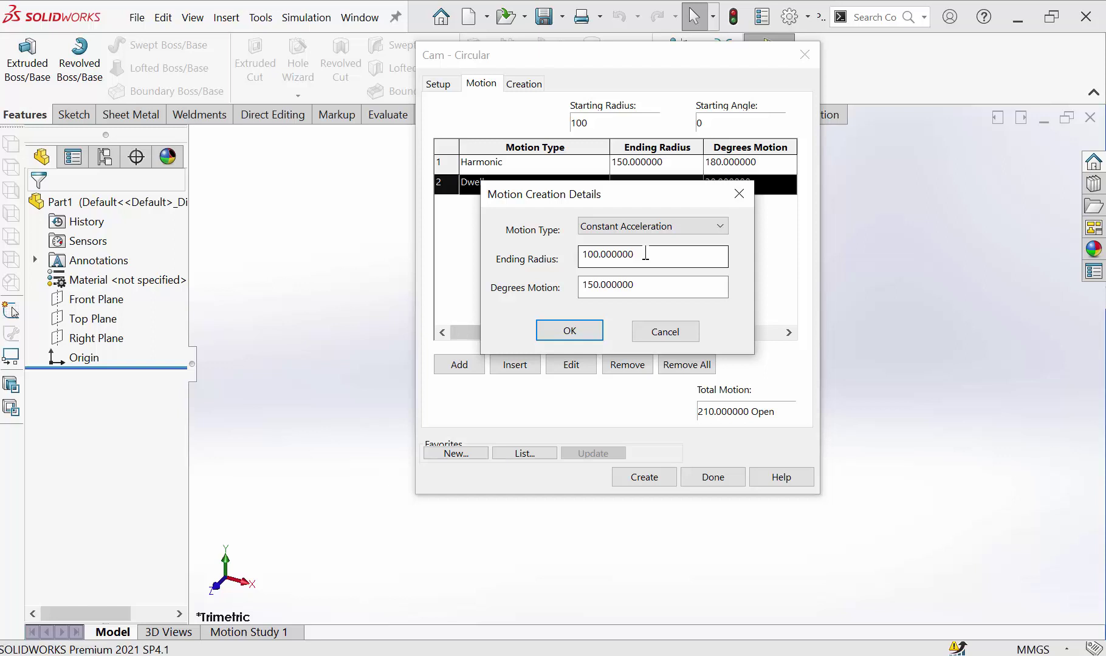
{"action": "left_click_drag", "start_coordinate": [645, 254], "coordinate": [571, 254]}
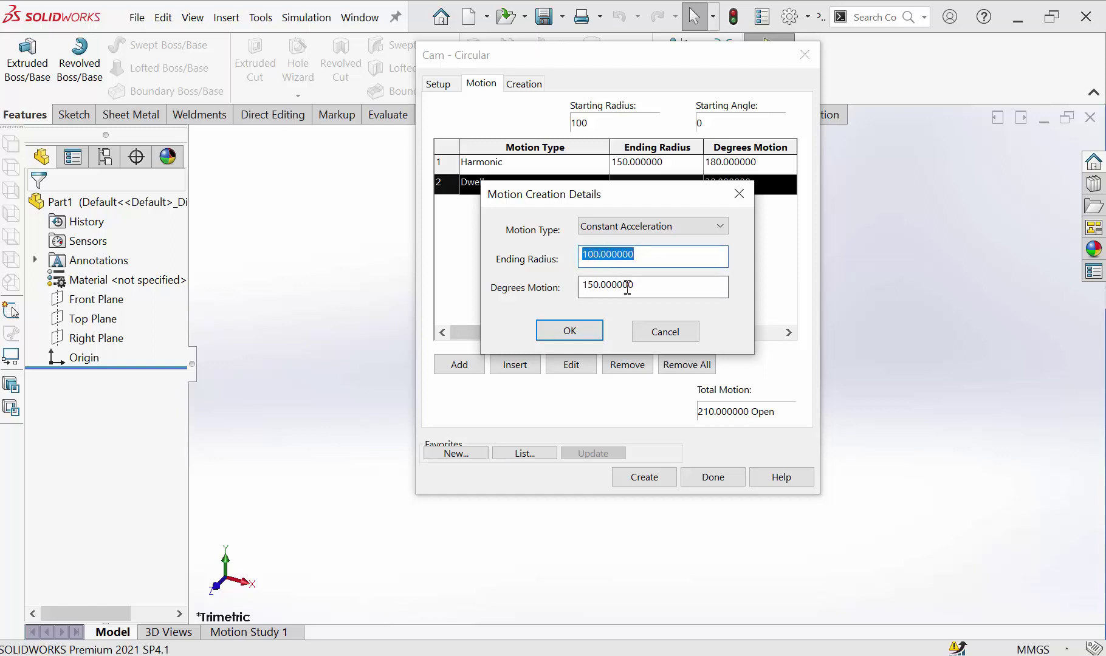
{"action": "left_click_drag", "start_coordinate": [632, 286], "coordinate": [556, 287]}
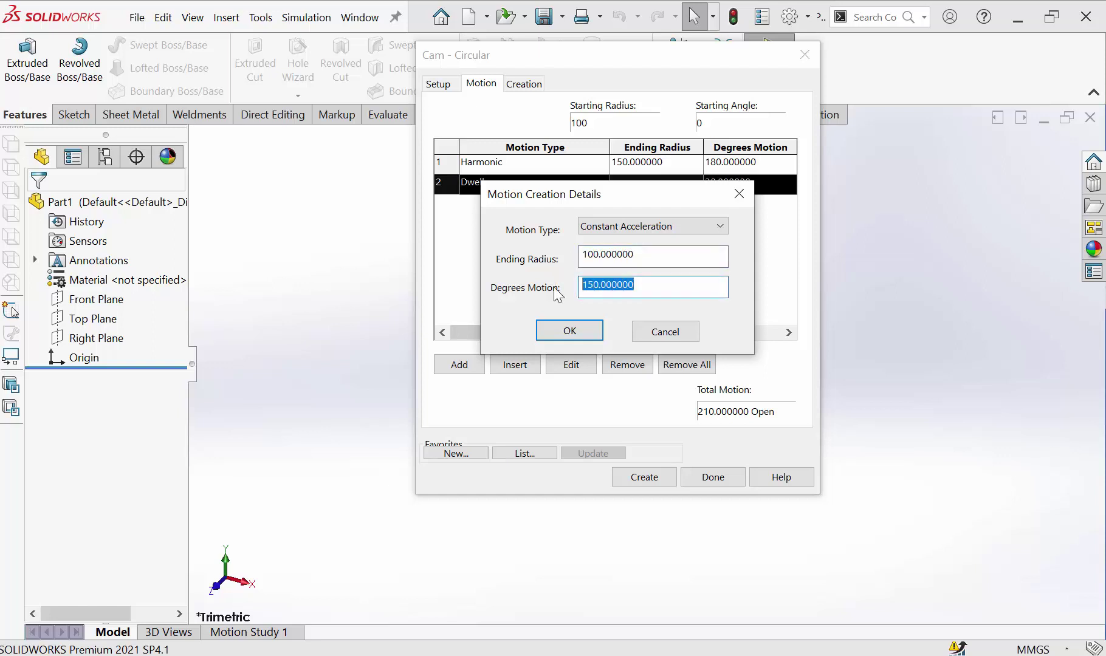
{"action": "type", "text": "90"}
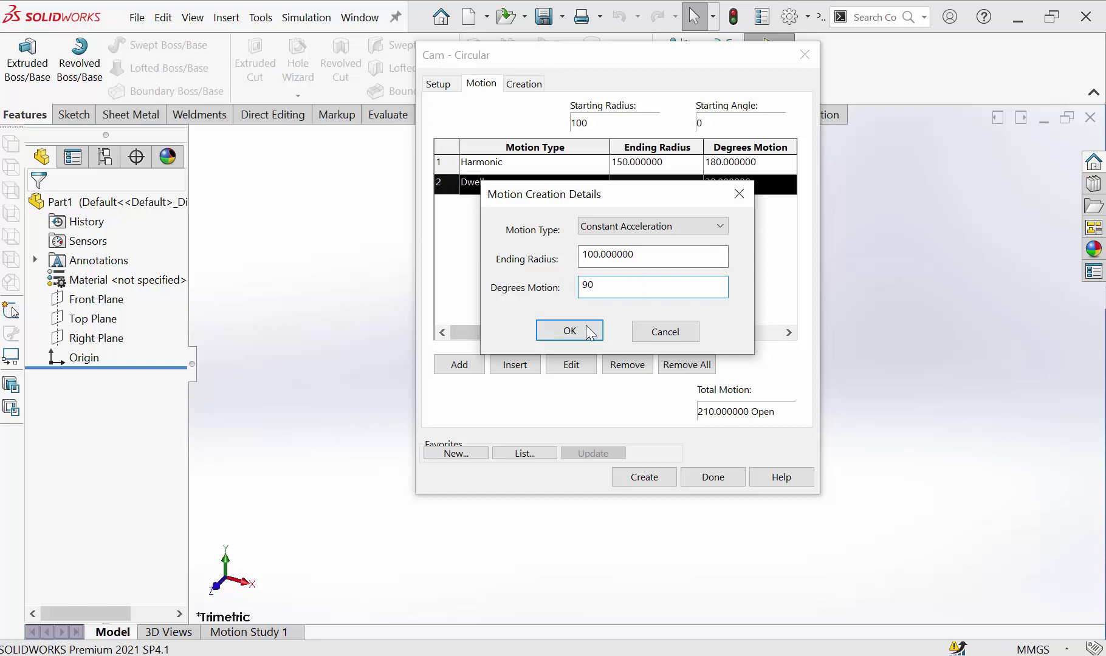
{"action": "left_click", "coordinate": [585, 330]}
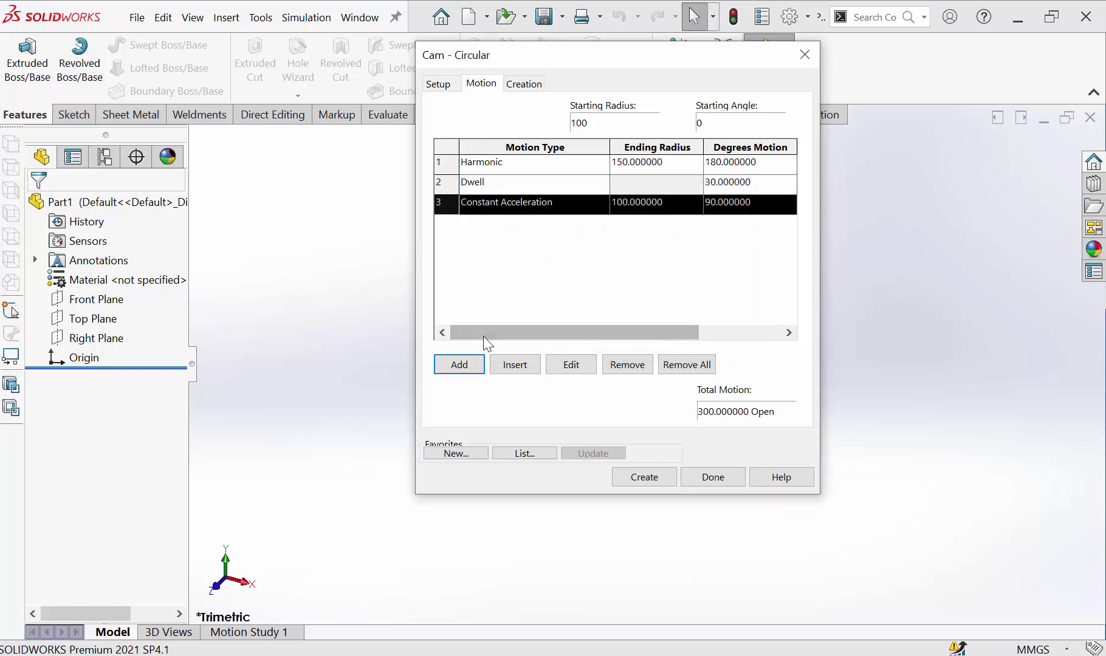
{"action": "left_click", "coordinate": [465, 365]}
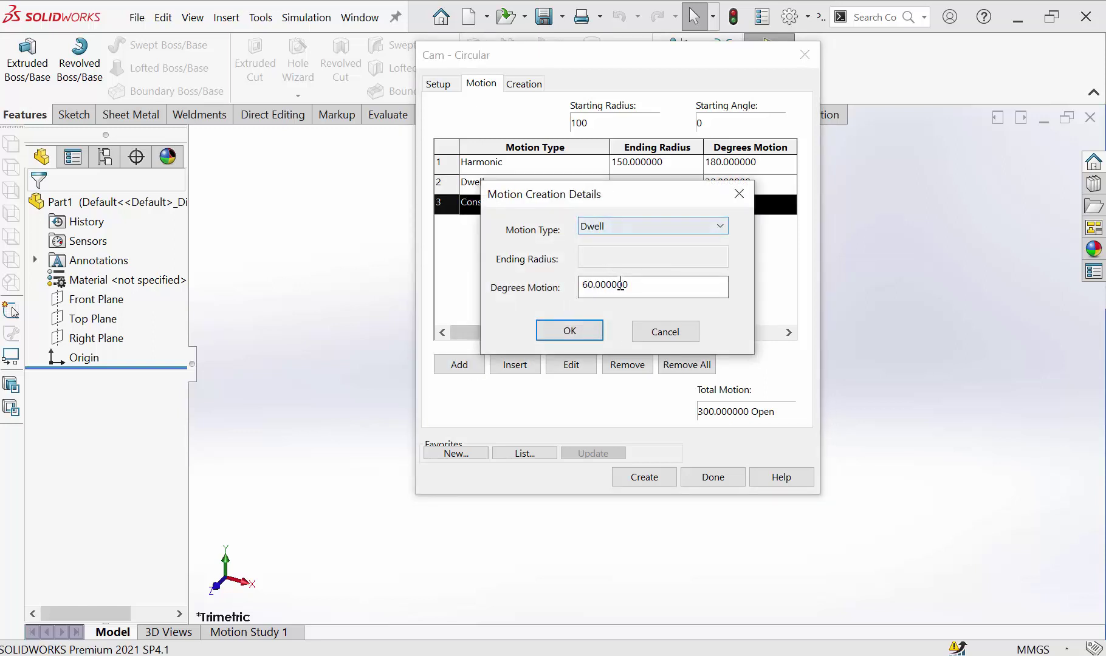
{"action": "left_click", "coordinate": [569, 330]}
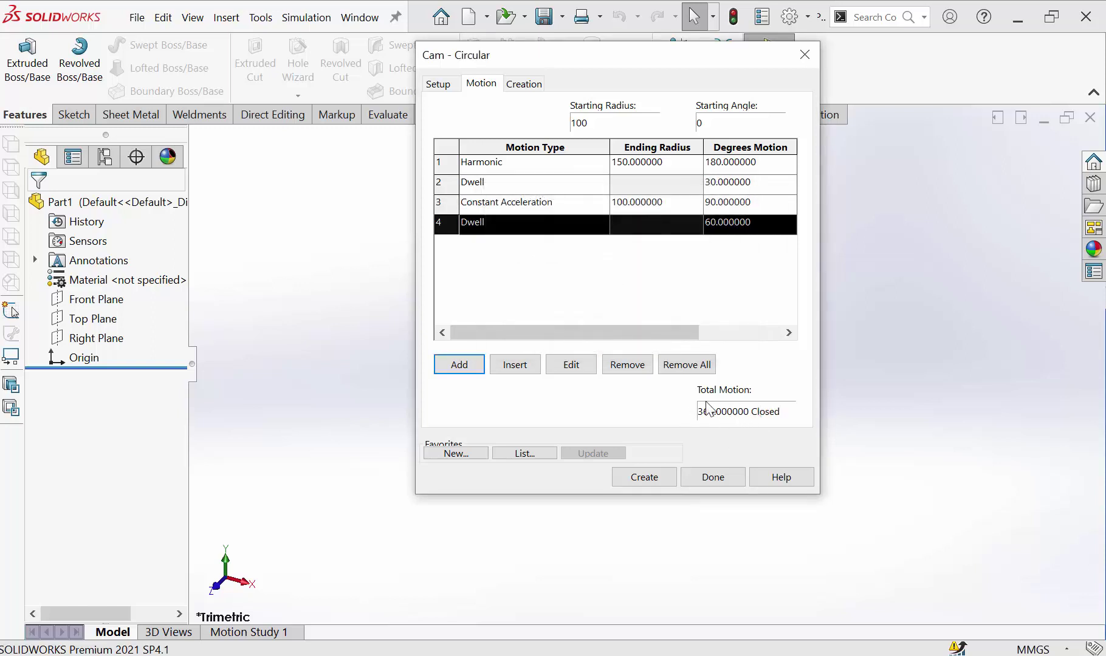
{"action": "left_click", "coordinate": [526, 84]}
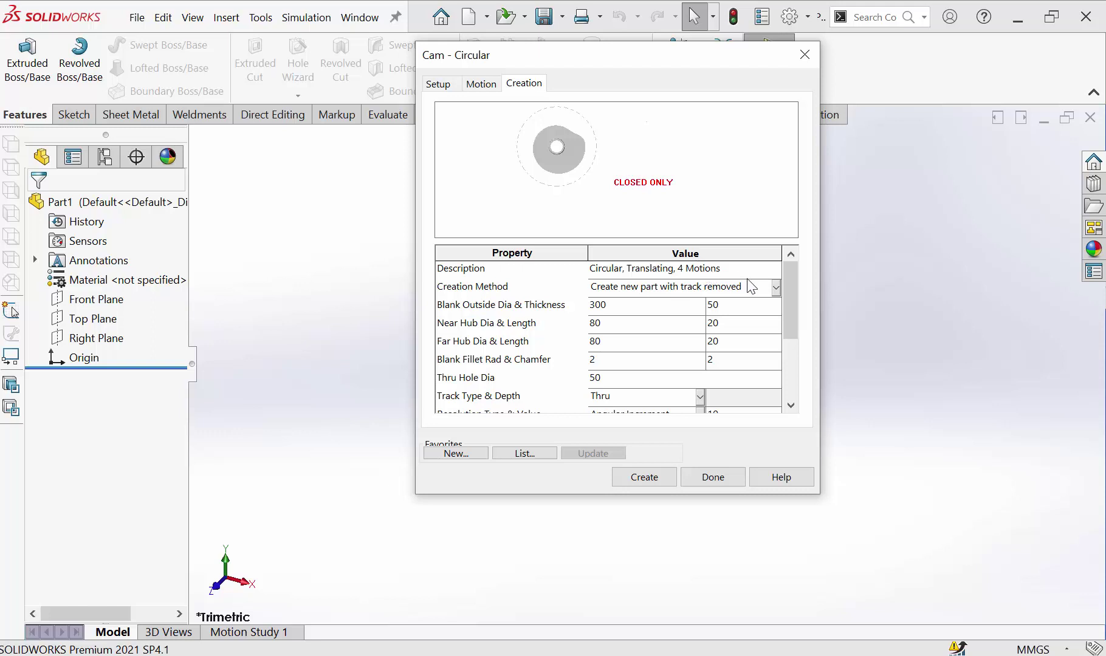
{"action": "left_click", "coordinate": [774, 286]}
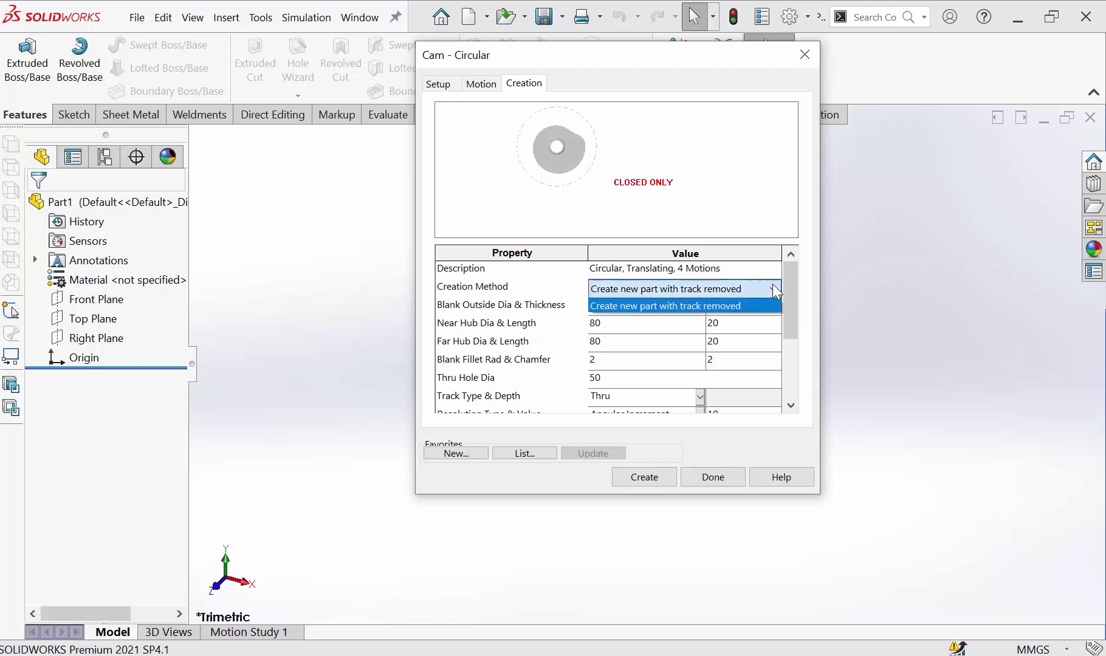
{"action": "left_click", "coordinate": [773, 287]}
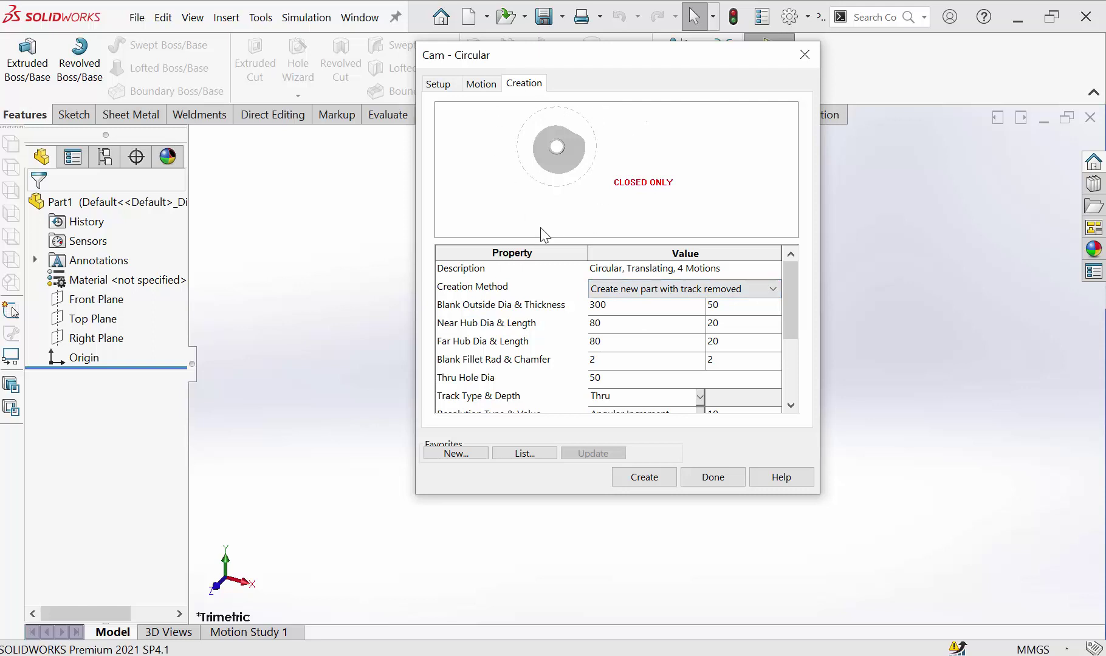
{"action": "left_click", "coordinate": [632, 309]}
{"action": "double_click", "coordinate": [630, 305]}
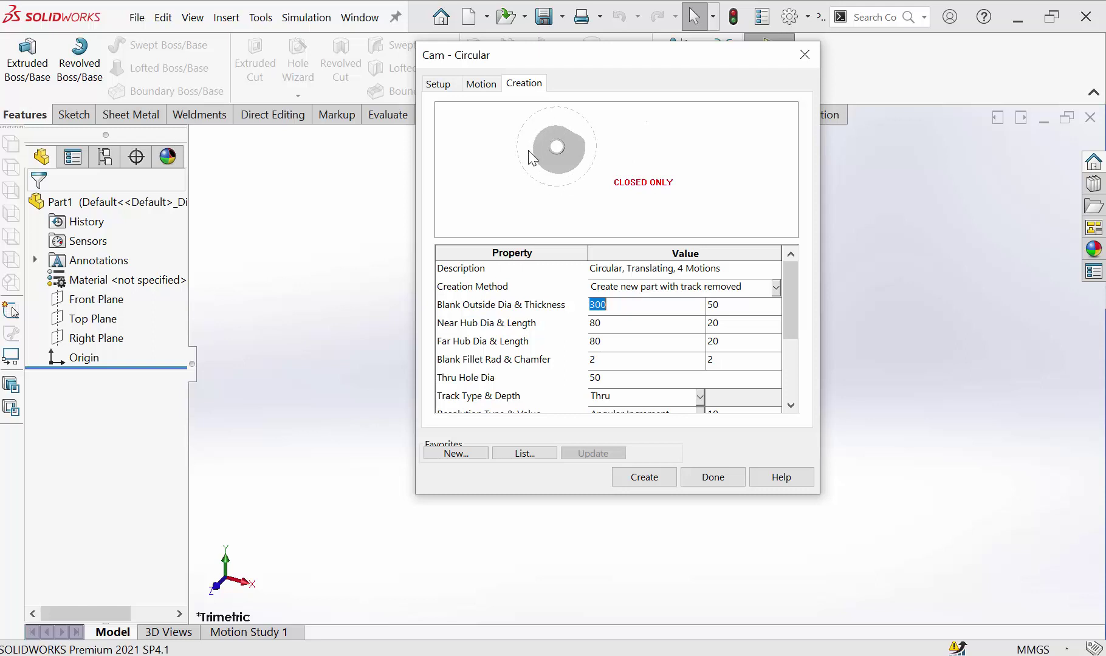
{"action": "left_click", "coordinate": [609, 304]}
{"action": "left_click_drag", "start_coordinate": [609, 305], "coordinate": [577, 305]}
{"action": "left_click", "coordinate": [726, 306]}
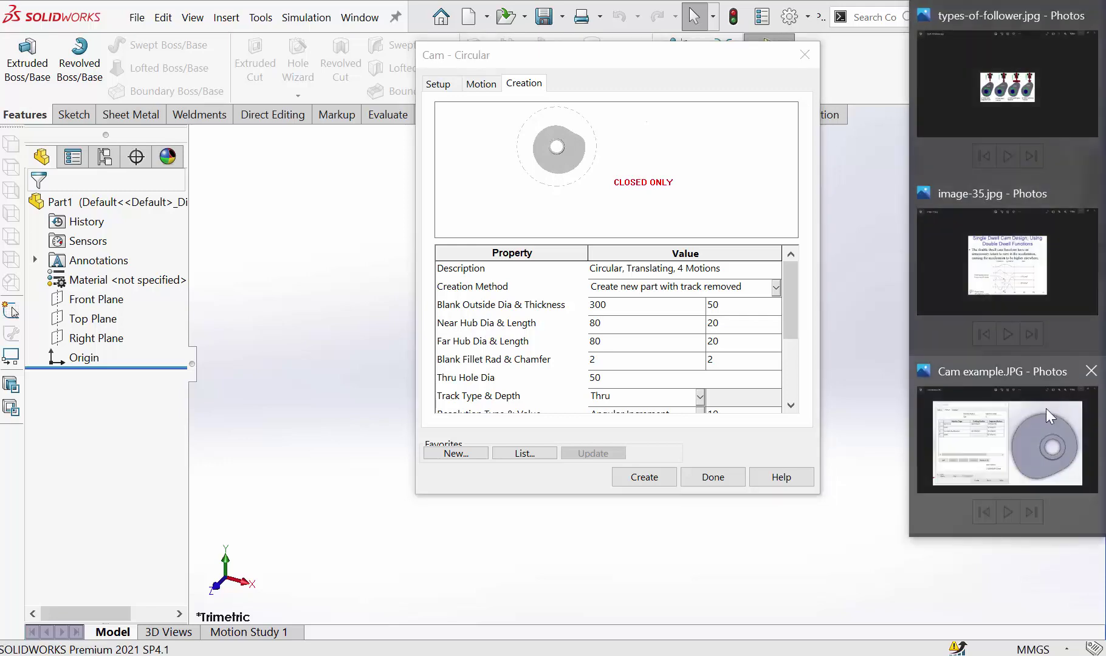
{"action": "left_click", "coordinate": [1033, 448]}
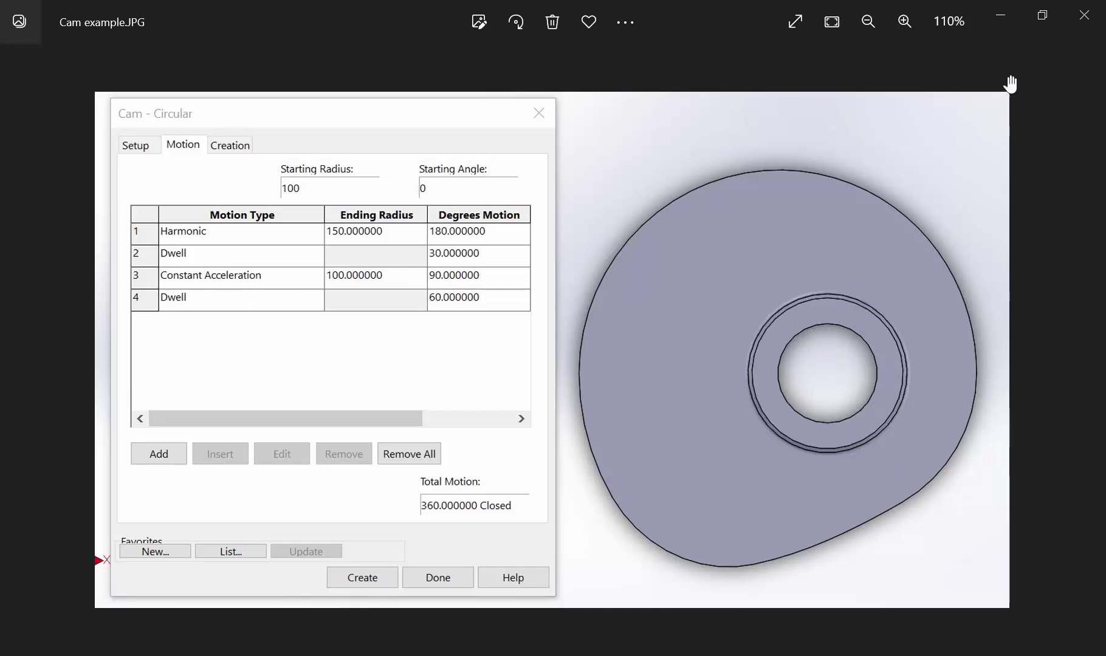
{"action": "left_click", "coordinate": [1003, 13]}
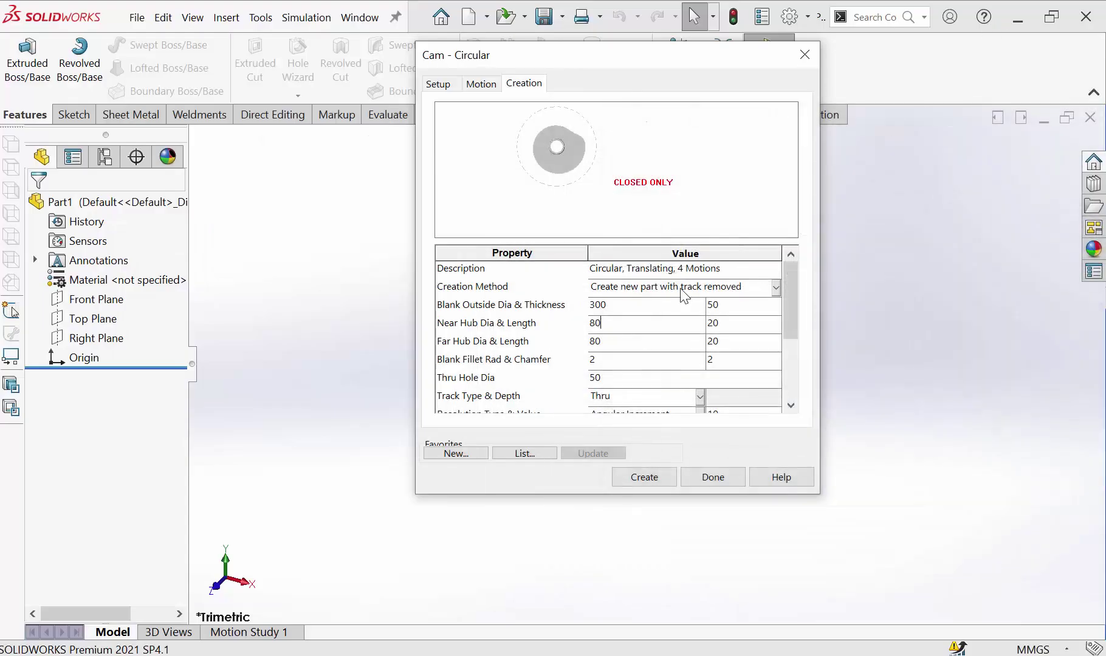
{"action": "left_click", "coordinate": [603, 323]}
{"action": "left_click", "coordinate": [732, 328]}
{"action": "left_click", "coordinate": [629, 341]}
{"action": "left_click", "coordinate": [740, 342]}
{"action": "left_click", "coordinate": [616, 358]}
{"action": "left_click", "coordinate": [1105, 263]}
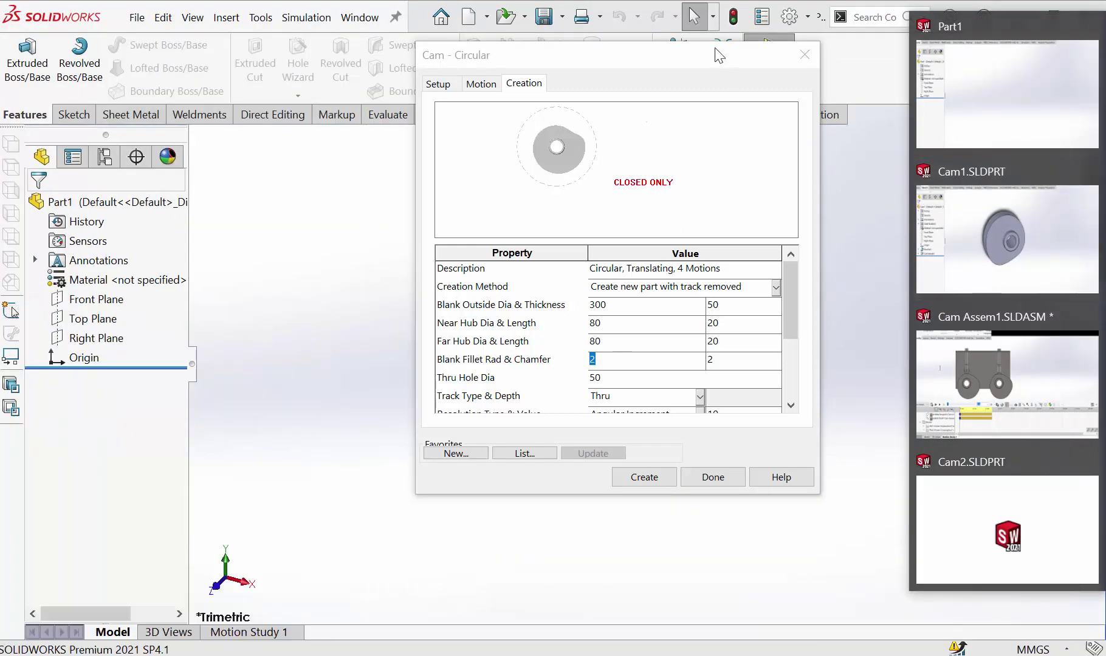
{"action": "left_click", "coordinate": [1007, 91]}
{"action": "left_click_drag", "start_coordinate": [706, 55], "coordinate": [254, 15]}
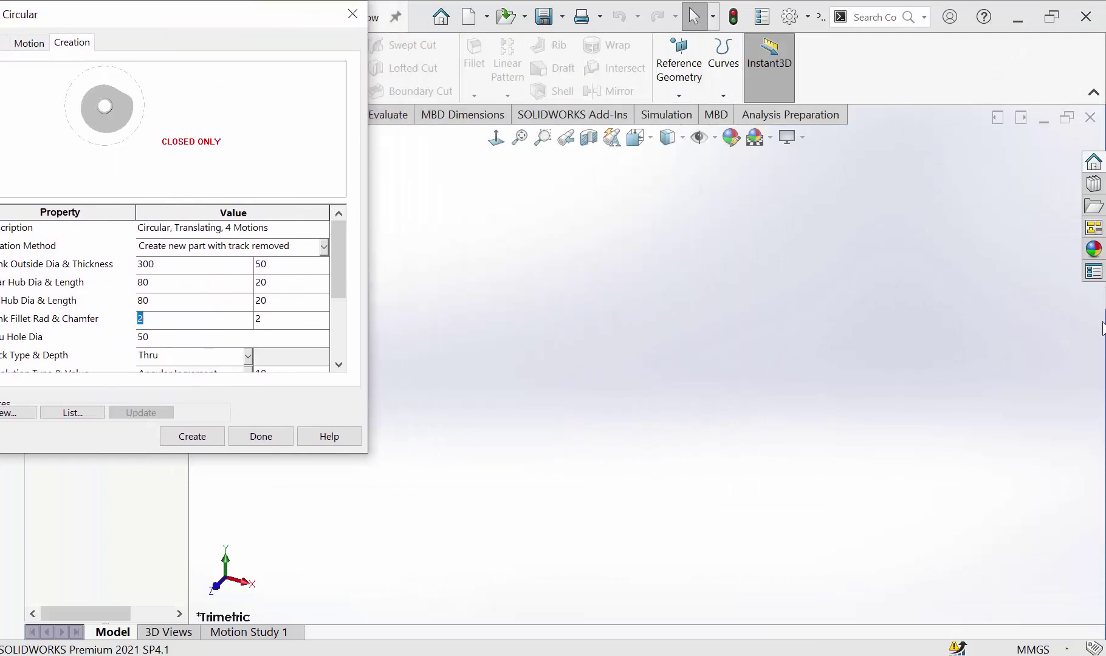
{"action": "left_click", "coordinate": [1103, 263]}
{"action": "mouse_move", "coordinate": [1007, 231]}
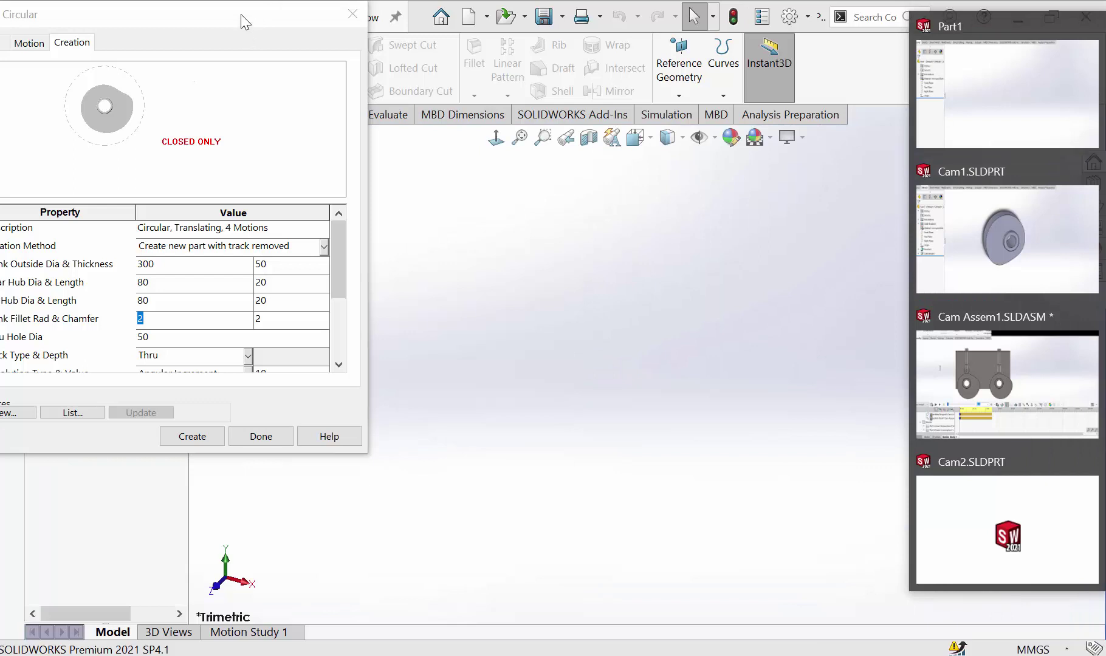
{"action": "left_click", "coordinate": [239, 19]}
{"action": "left_click_drag", "start_coordinate": [234, 16], "coordinate": [603, 47]}
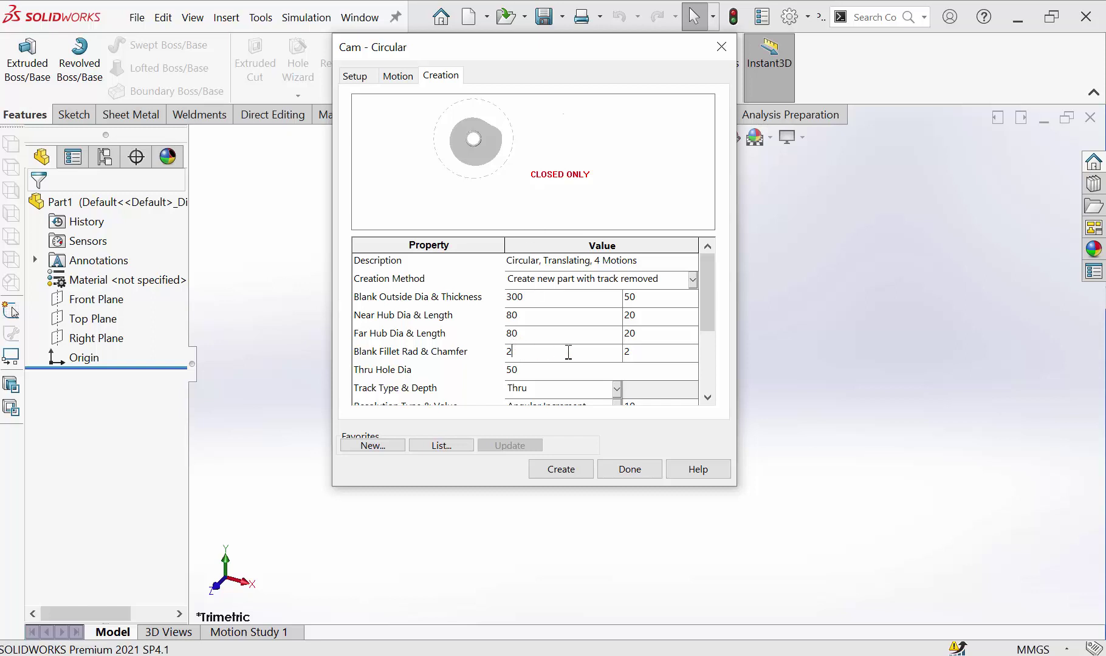
{"action": "left_click", "coordinate": [636, 352]}
{"action": "left_click_drag", "start_coordinate": [705, 313], "coordinate": [702, 334]}
{"action": "left_click", "coordinate": [532, 334]}
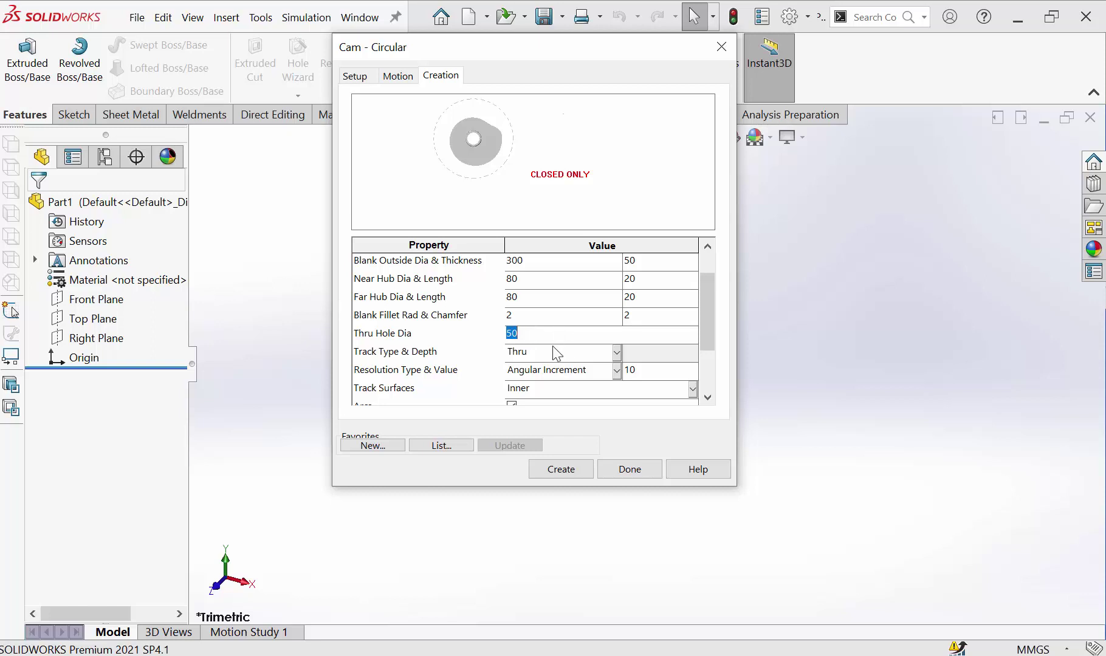
{"action": "left_click", "coordinate": [550, 352]}
{"action": "left_click", "coordinate": [551, 372]}
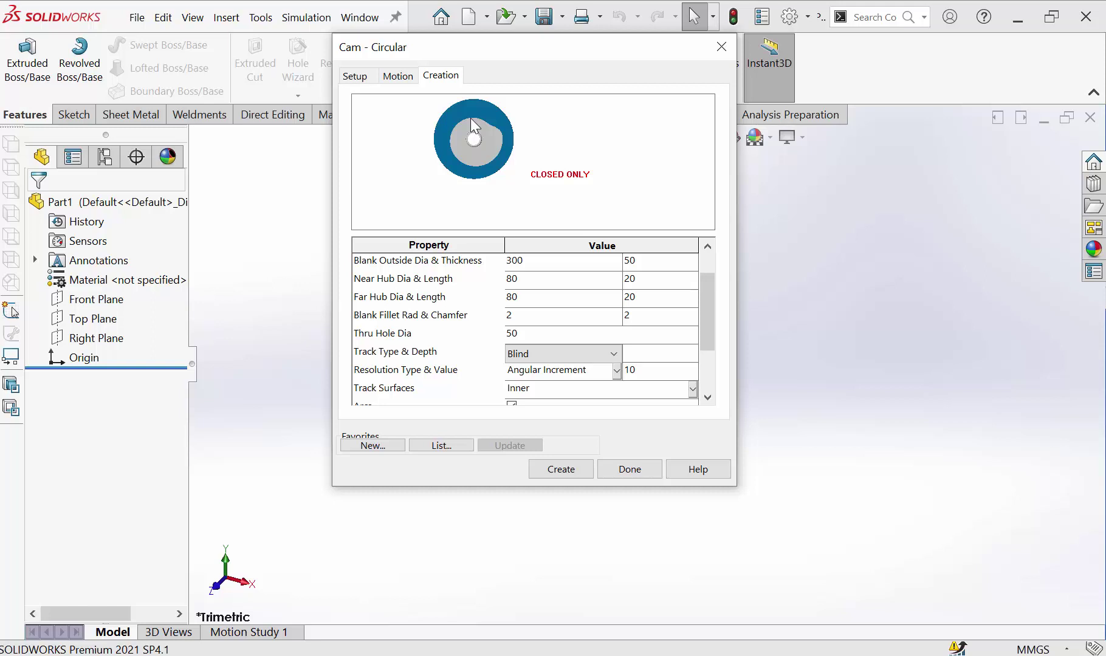
{"action": "left_click", "coordinate": [548, 351]}
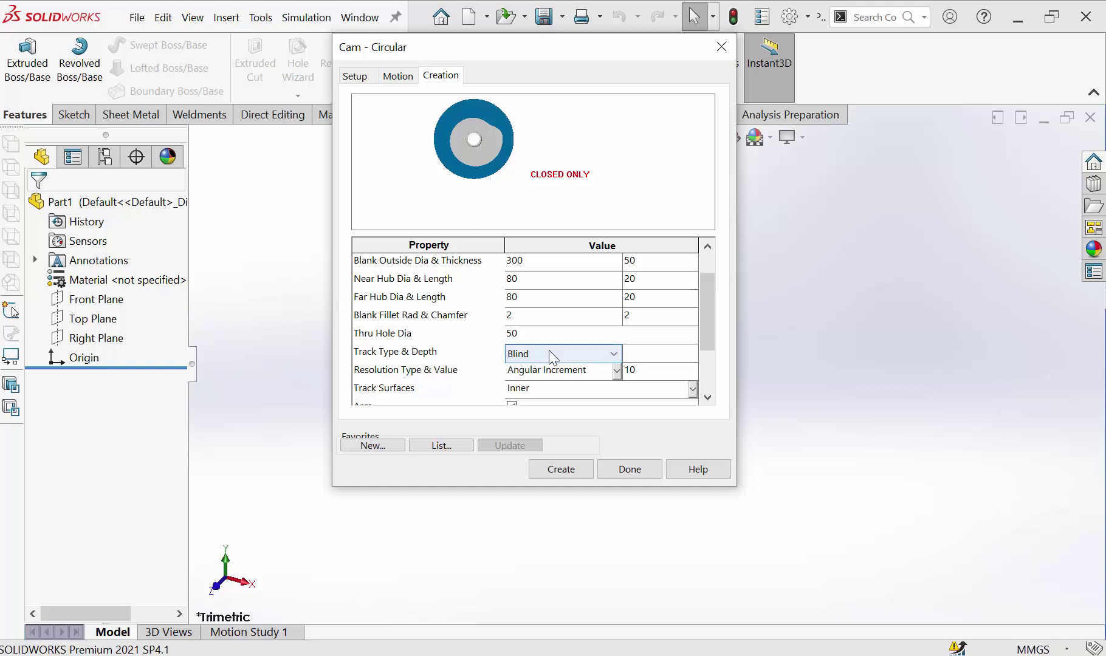
{"action": "left_click", "coordinate": [536, 382]}
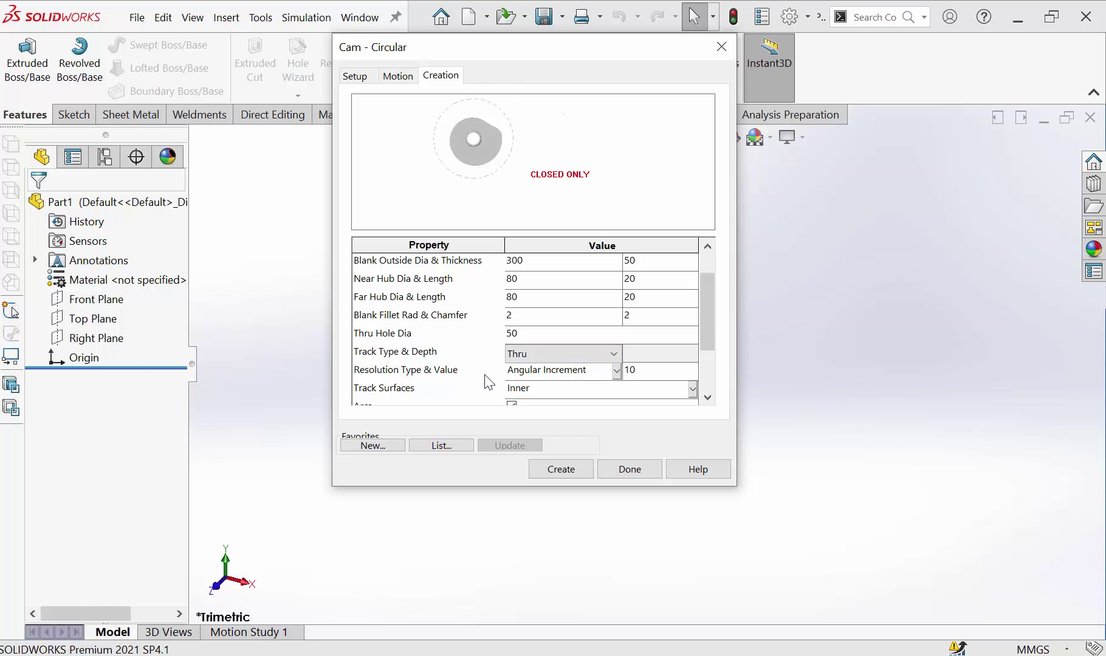
{"action": "left_click", "coordinate": [574, 371]}
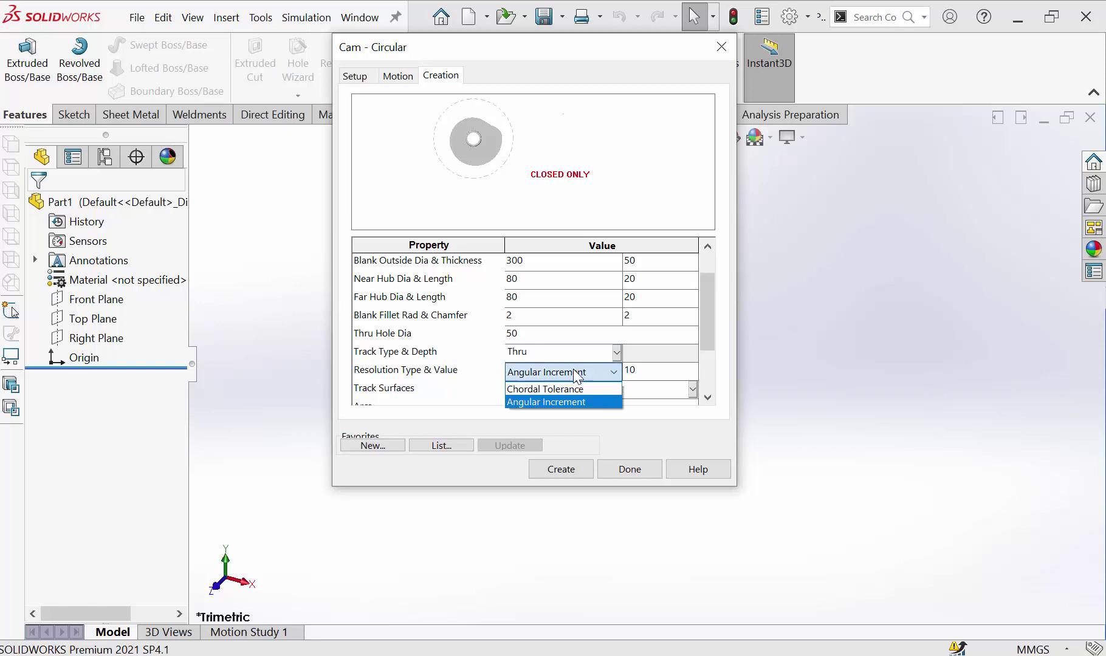
{"action": "left_click", "coordinate": [545, 401]}
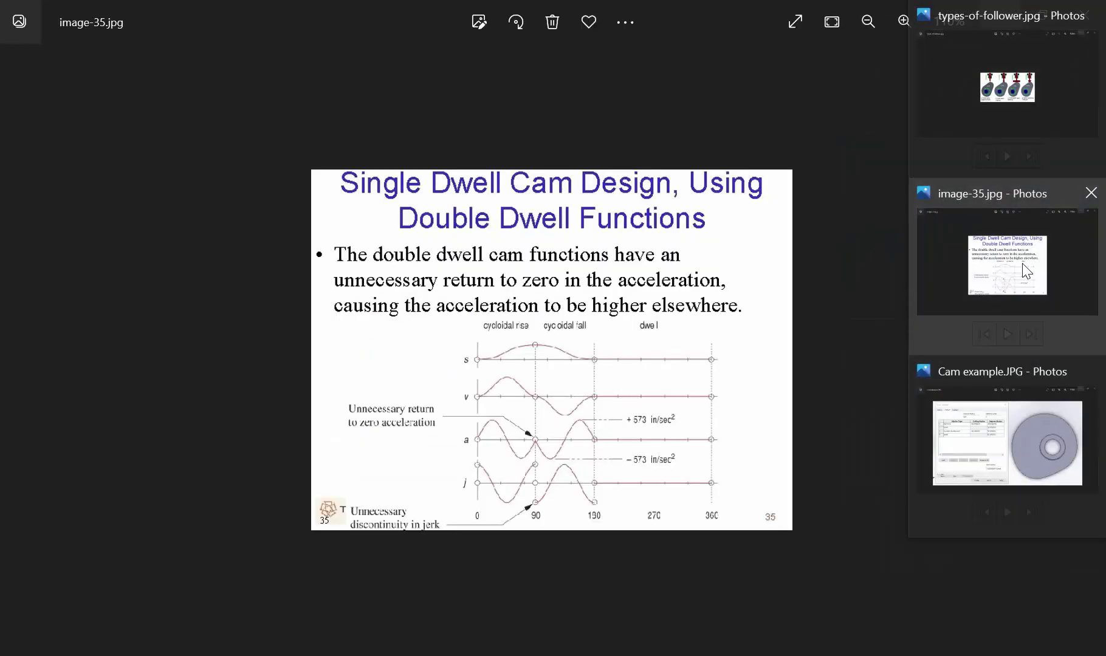
{"action": "left_click", "coordinate": [1022, 264]}
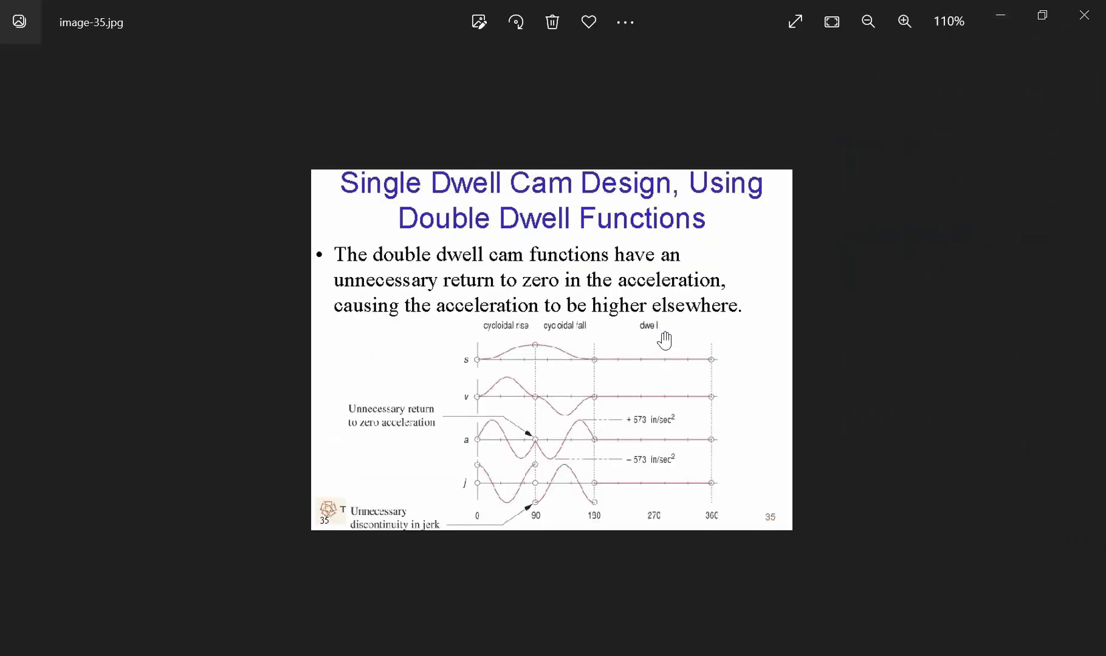
{"action": "key", "text": "Right"}
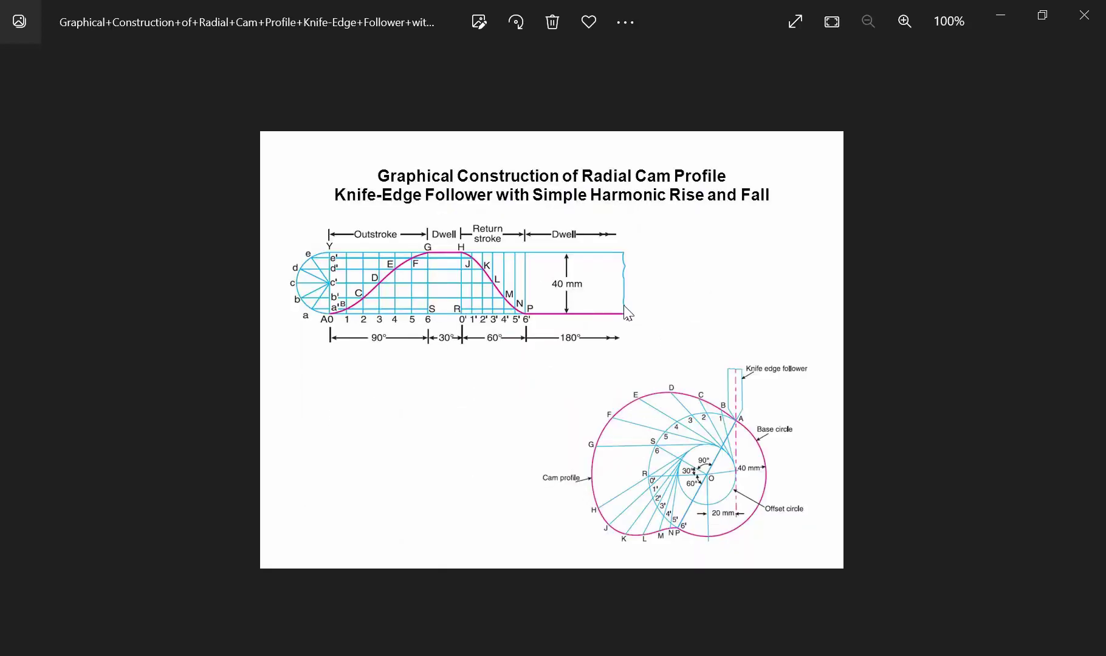
{"action": "scroll", "coordinate": [708, 470], "scroll_direction": "up", "scroll_amount": 3}
{"action": "scroll", "coordinate": [709, 470], "scroll_direction": "up", "scroll_amount": 2}
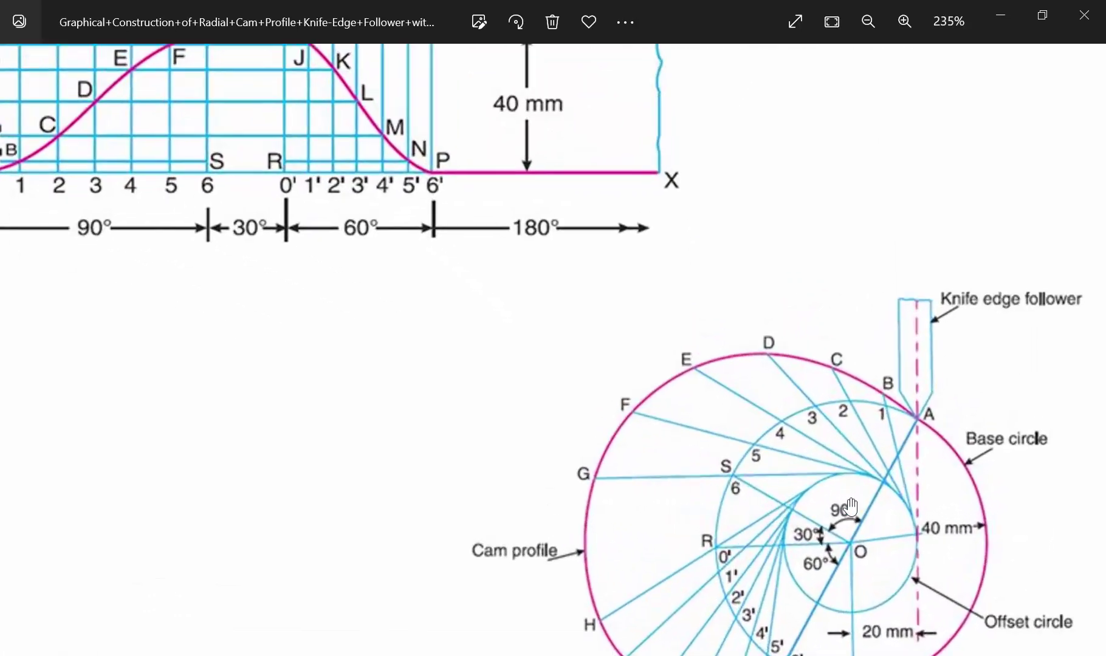
{"action": "left_click_drag", "start_coordinate": [709, 471], "coordinate": [740, 357]}
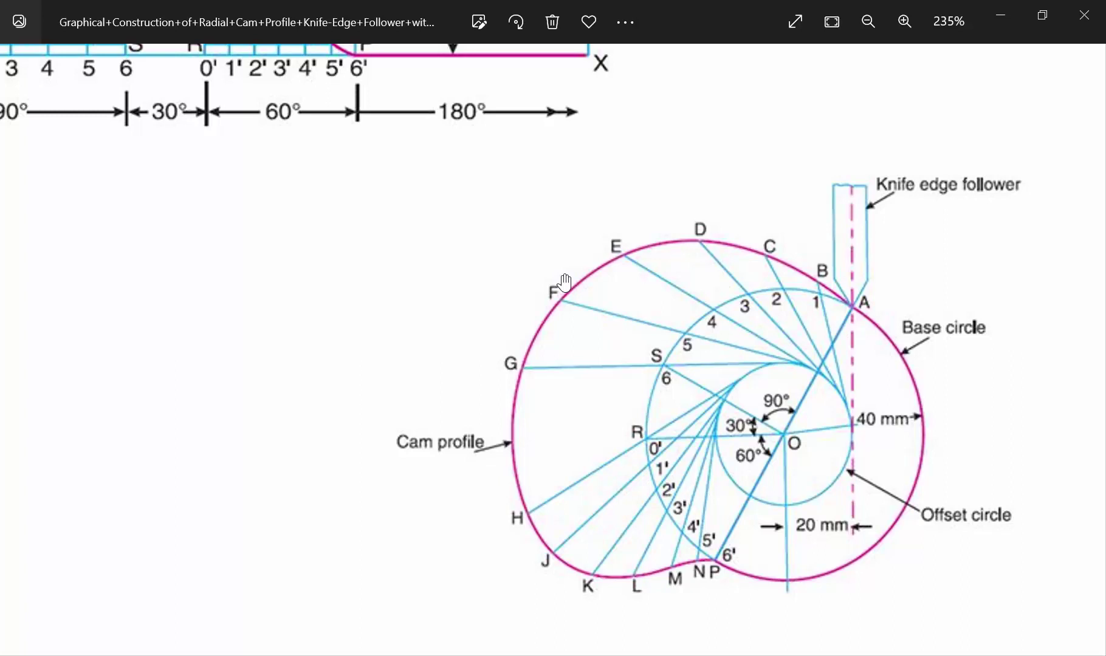
{"action": "scroll", "coordinate": [691, 370], "scroll_direction": "down", "scroll_amount": 1}
{"action": "scroll", "coordinate": [699, 365], "scroll_direction": "down", "scroll_amount": 2}
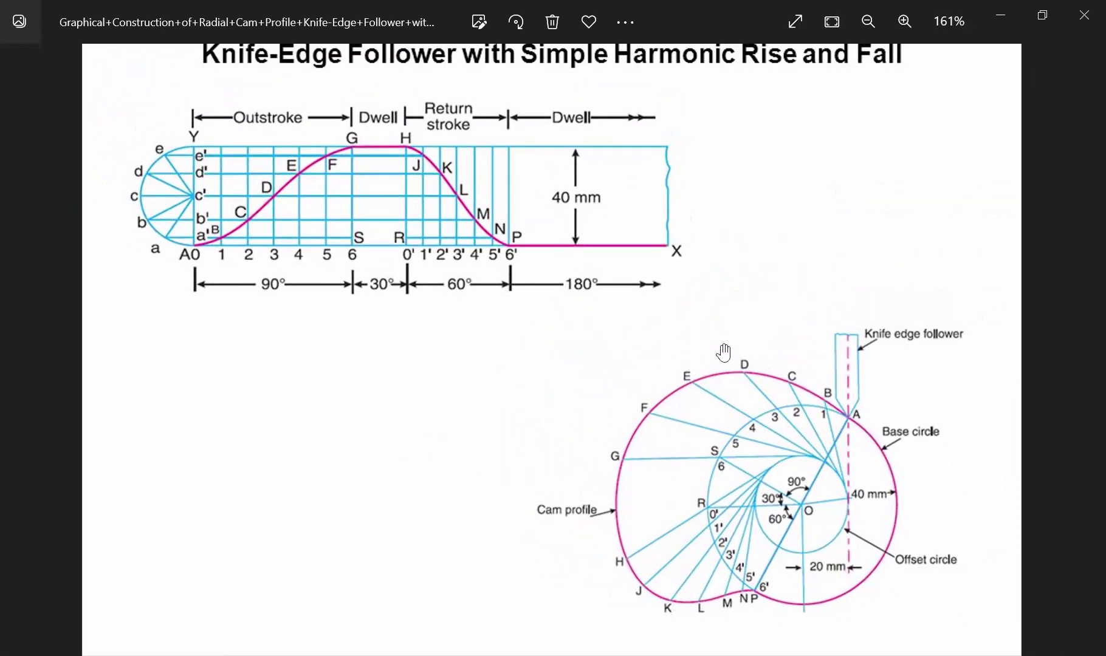
{"action": "left_click", "coordinate": [1014, 7]}
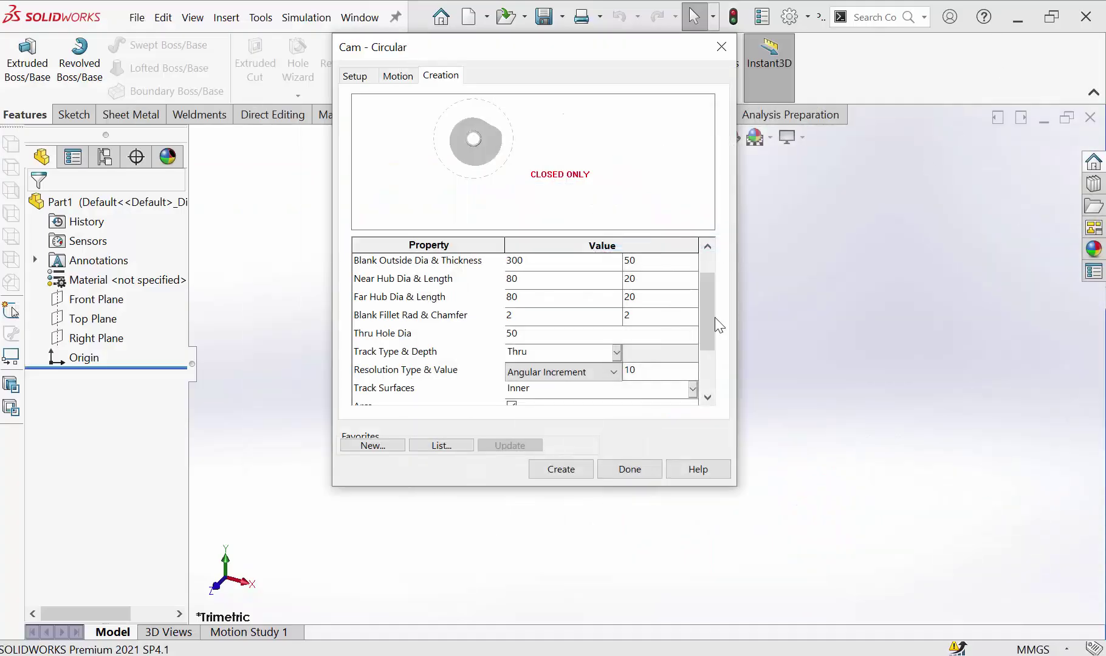
{"action": "left_click", "coordinate": [571, 373]}
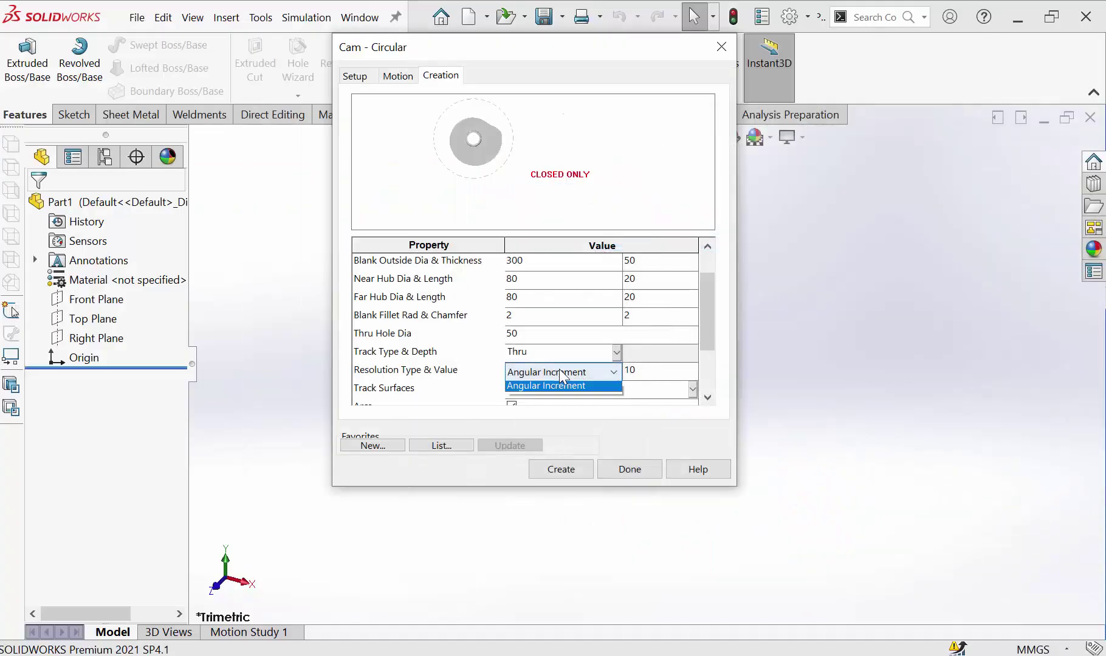
{"action": "left_click", "coordinate": [572, 376]}
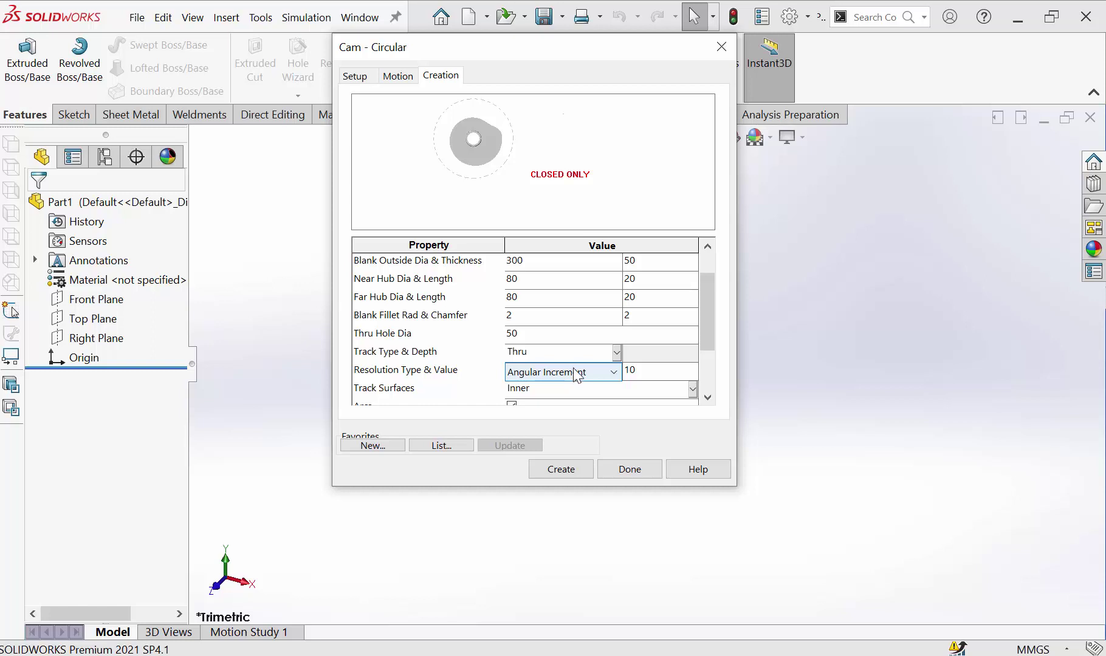
{"action": "left_click", "coordinate": [642, 372]}
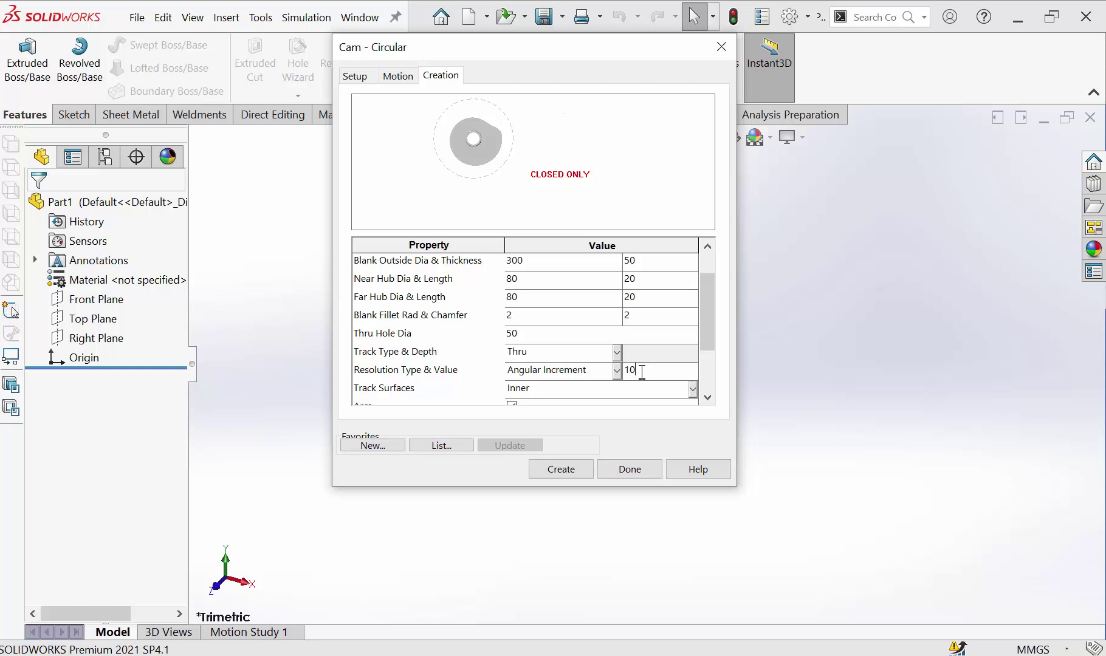
{"action": "left_click", "coordinate": [592, 370]}
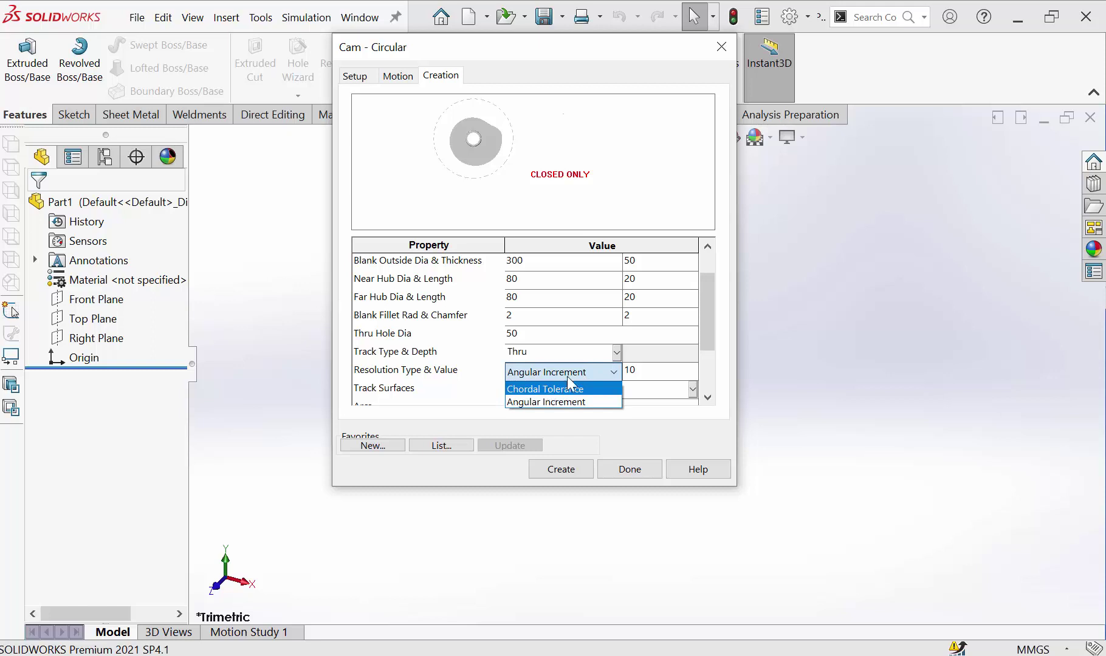
{"action": "left_click", "coordinate": [573, 390]}
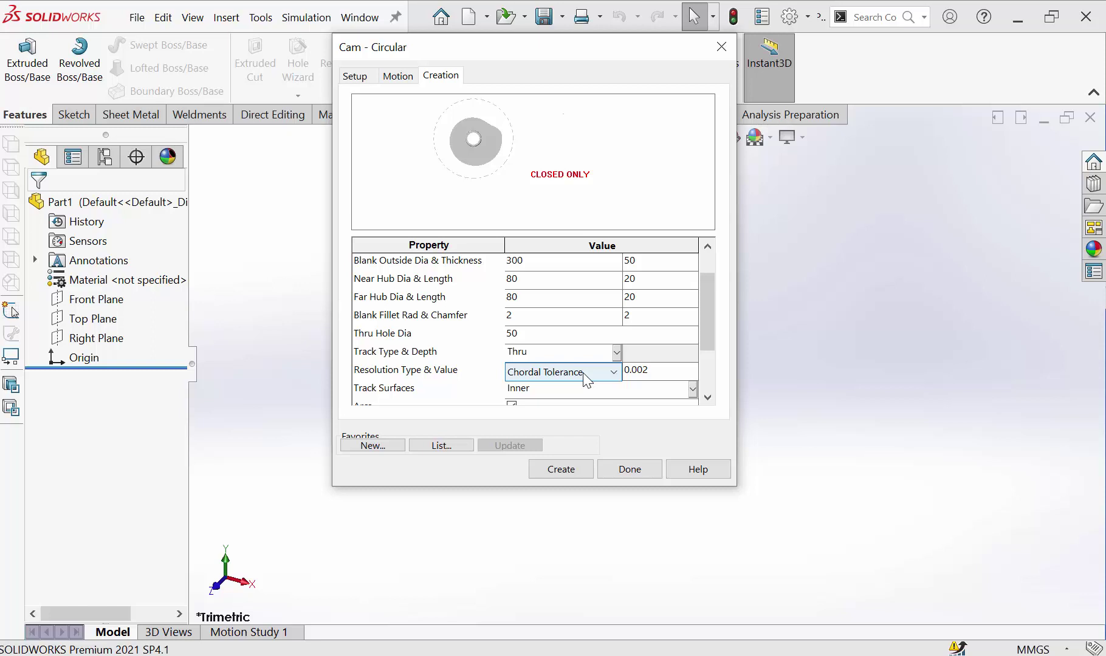
{"action": "left_click", "coordinate": [608, 374]}
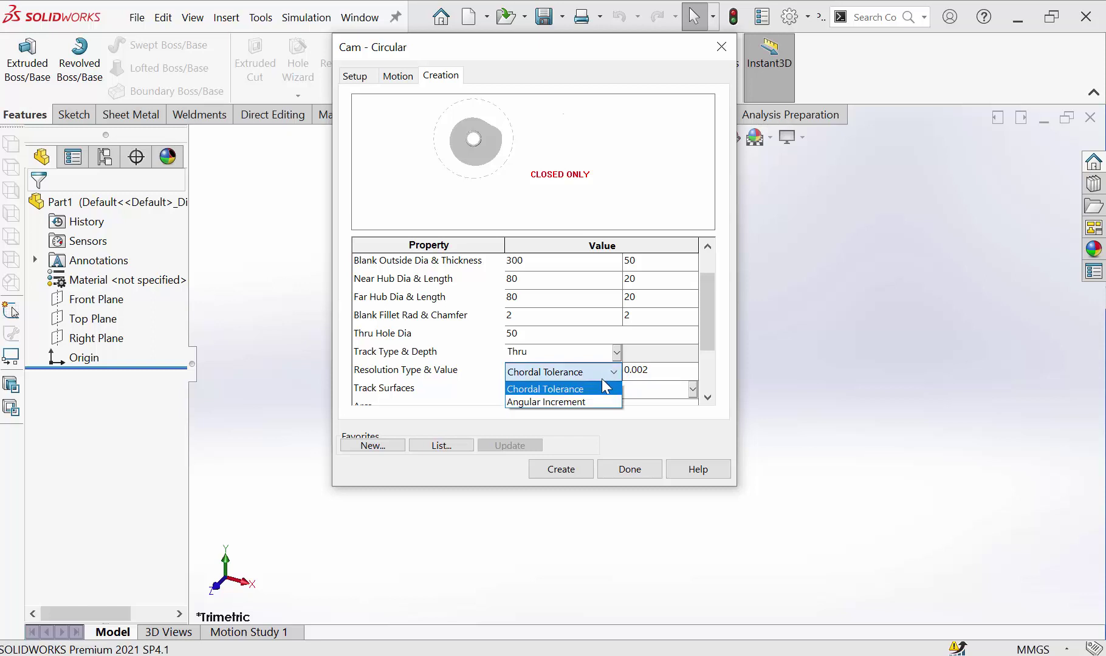
{"action": "left_click", "coordinate": [568, 403]}
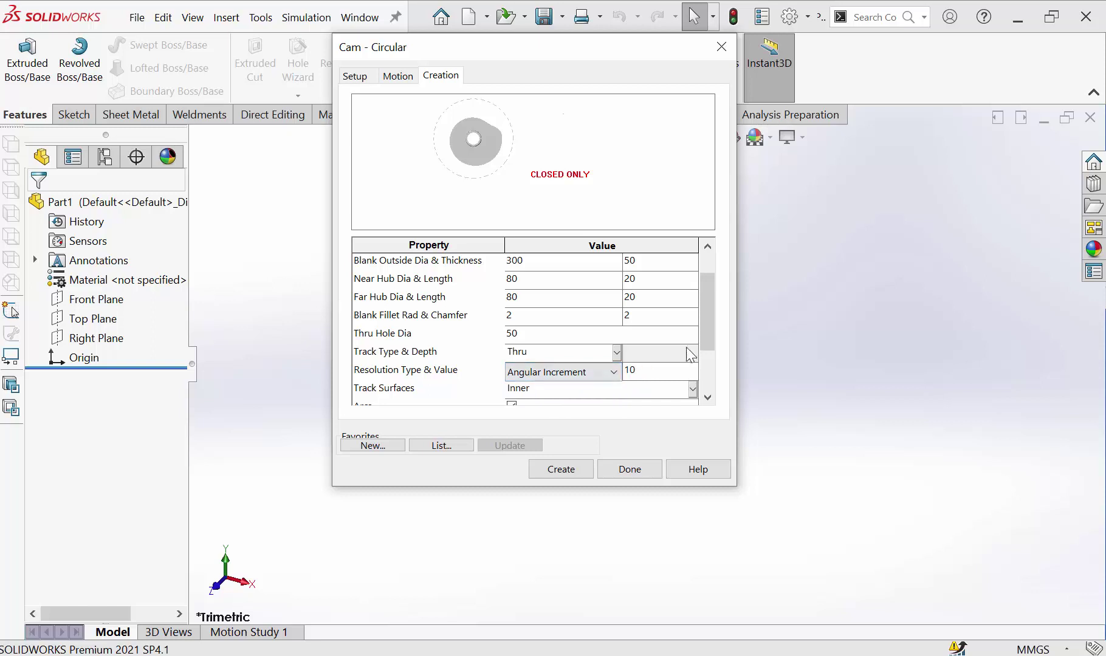
{"action": "left_click_drag", "start_coordinate": [708, 343], "coordinate": [706, 370]}
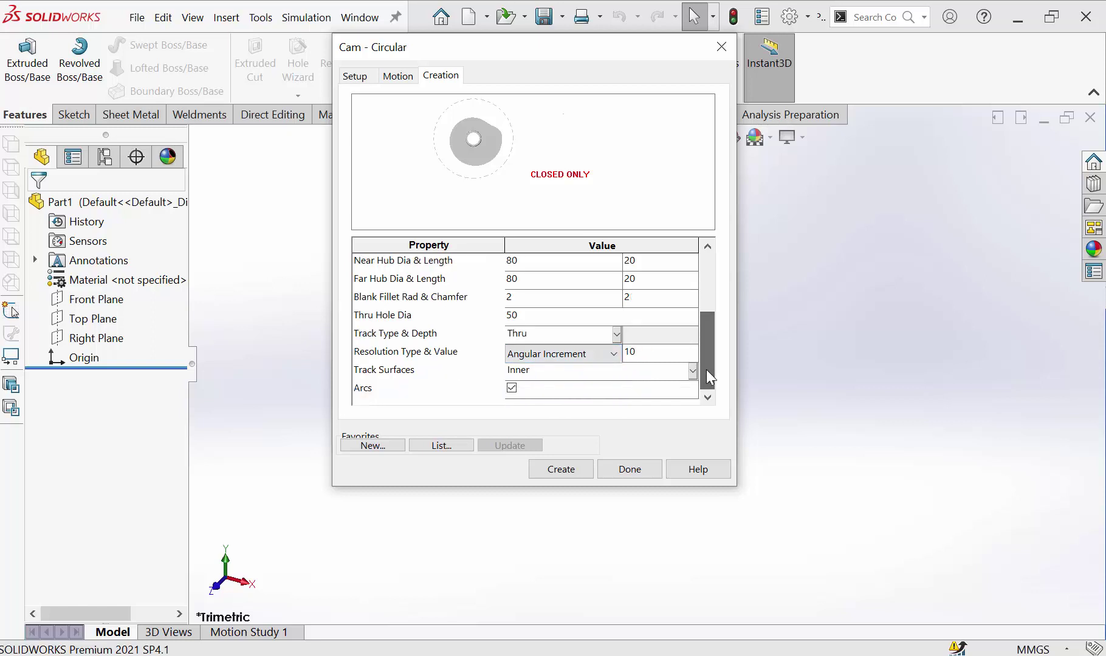
Step: Cycle Track Surfaces through Outer and Both, finally settling on Inner
{"action": "left_click", "coordinate": [534, 370]}
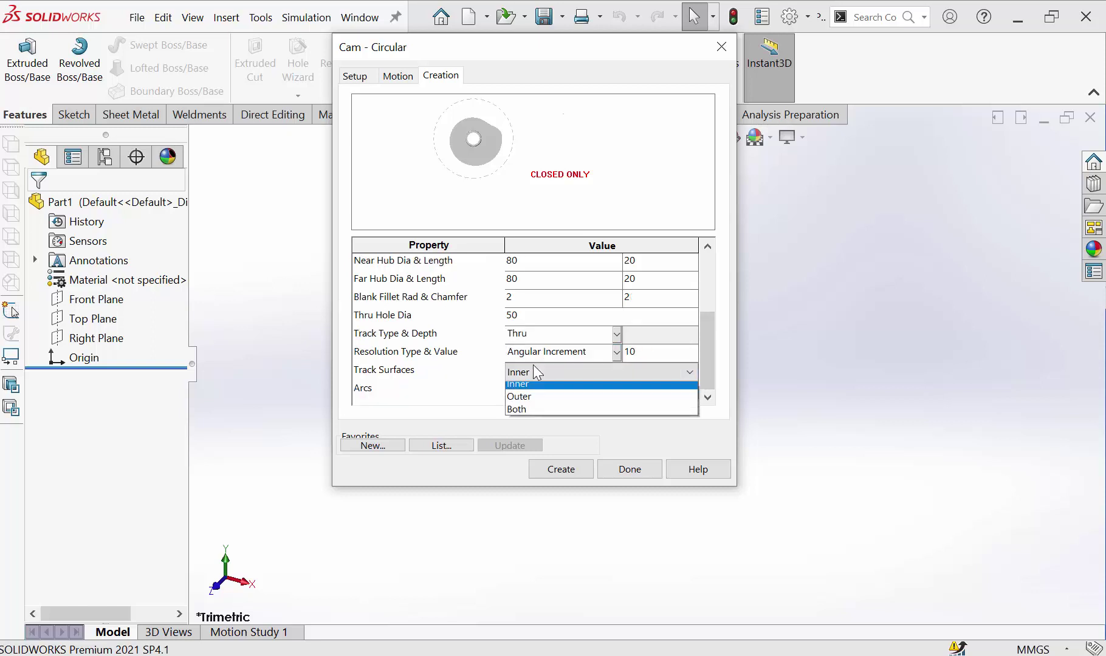
{"action": "left_click", "coordinate": [527, 401]}
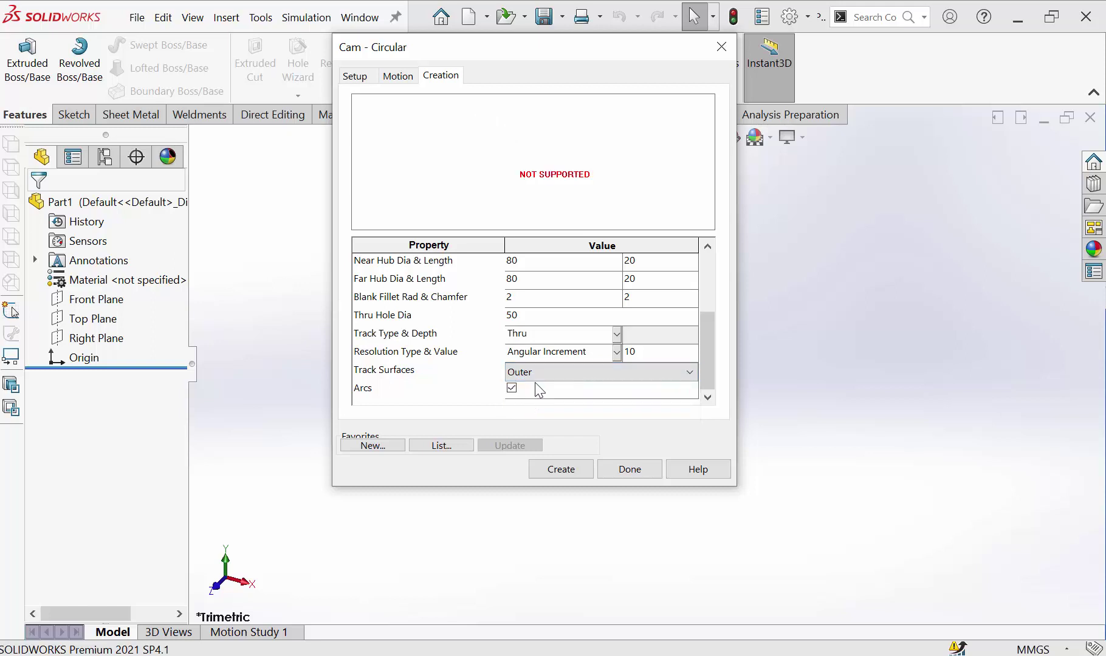
{"action": "left_click", "coordinate": [536, 380]}
{"action": "left_click", "coordinate": [528, 409]}
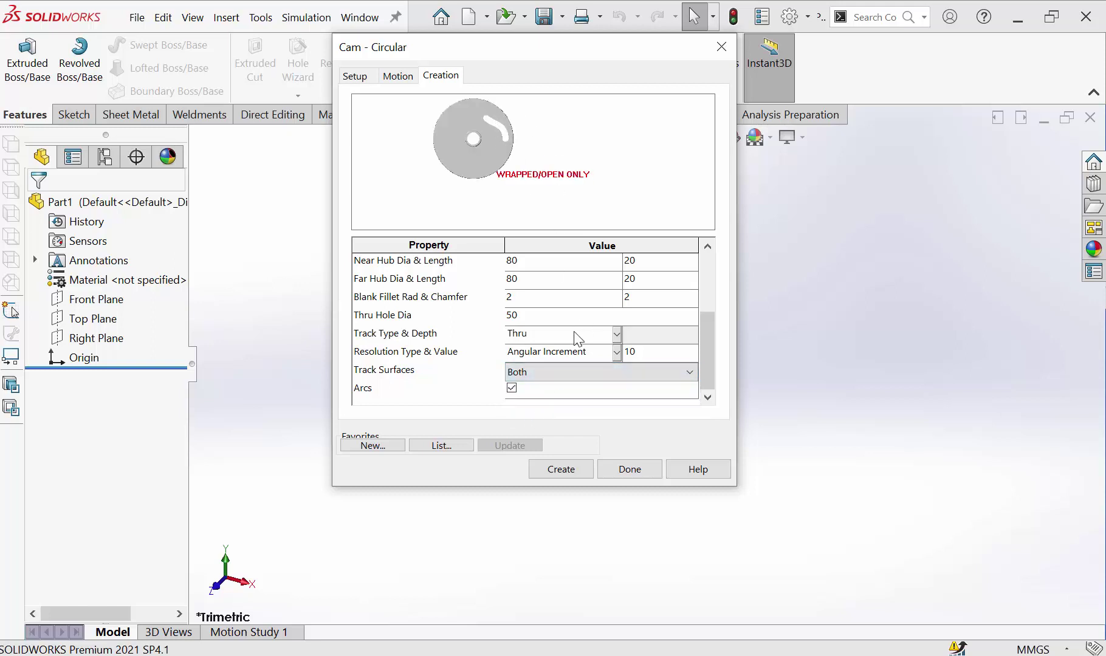
{"action": "left_click", "coordinate": [552, 373]}
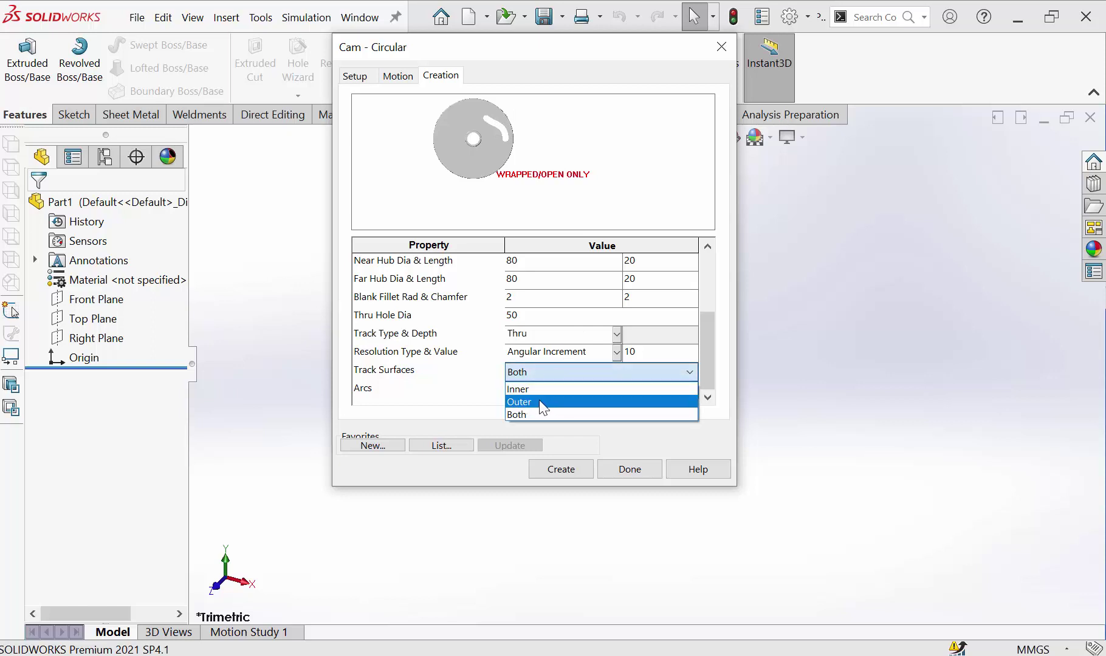
{"action": "left_click", "coordinate": [540, 403]}
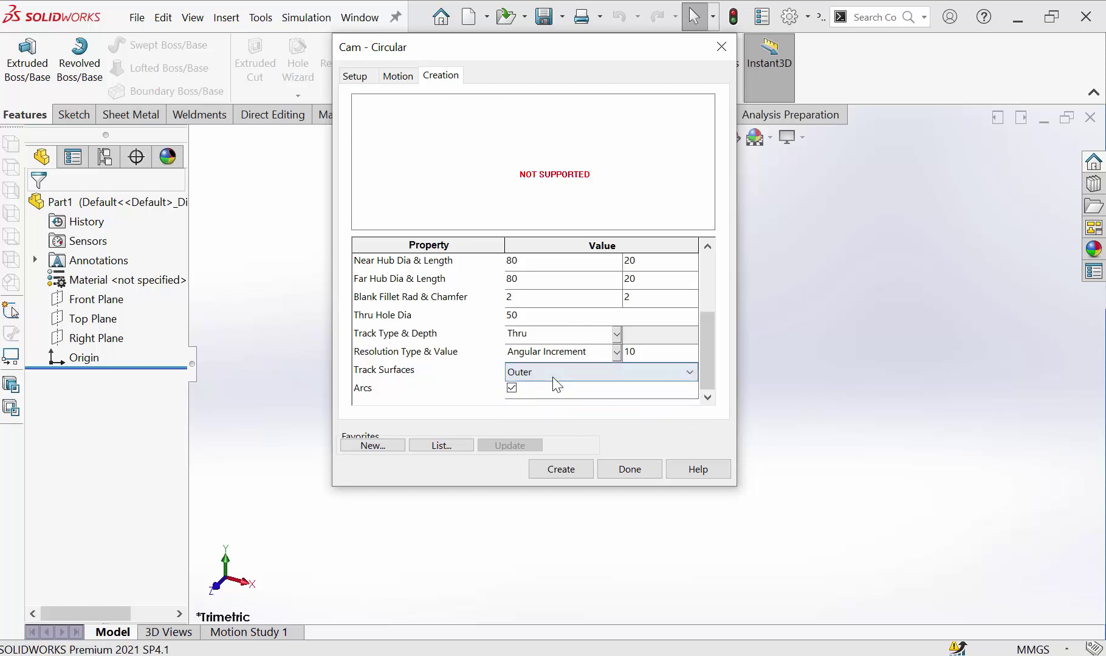
{"action": "left_click", "coordinate": [554, 376]}
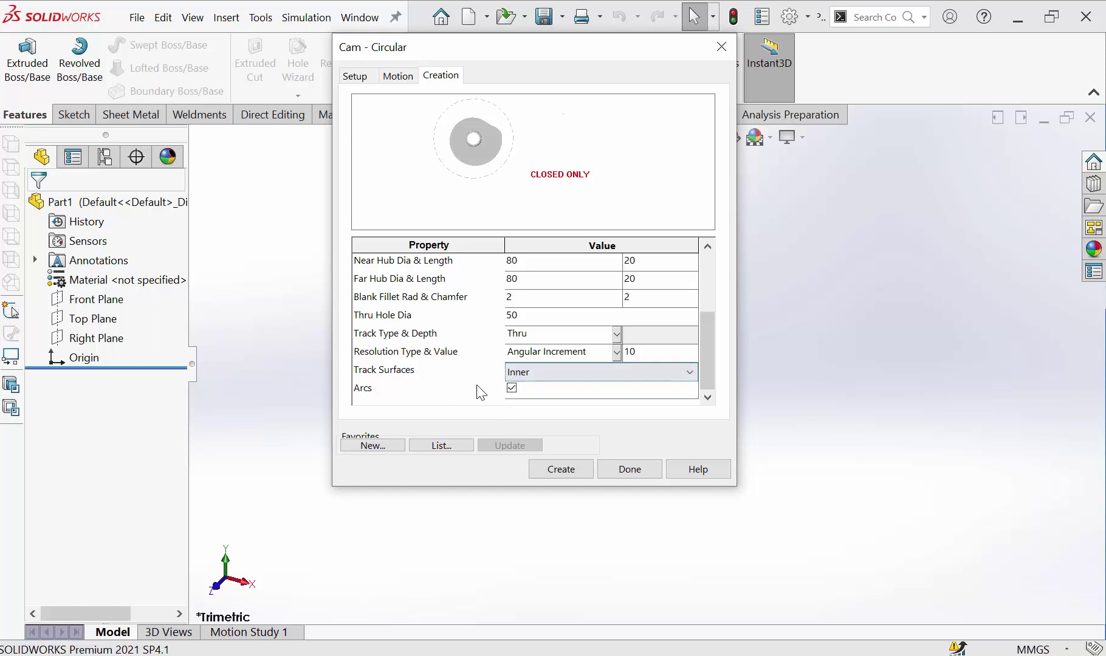
Step: Create the cam part with Revolve1 and Cut-Extrude1, close the generator, and orbit it
{"action": "left_click", "coordinate": [564, 476]}
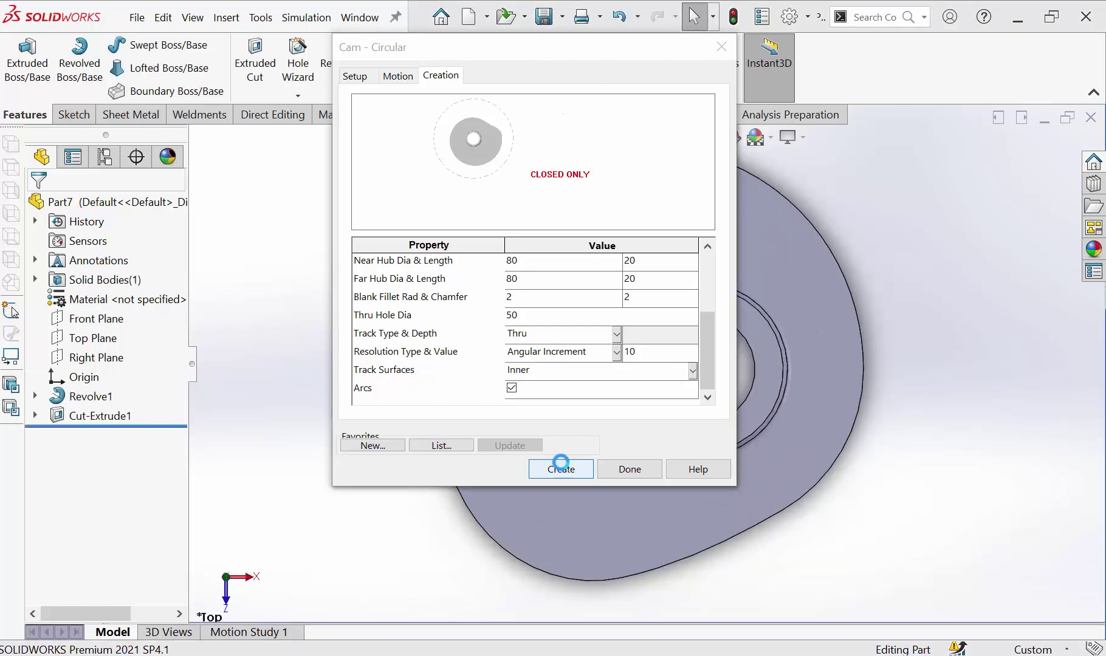
{"action": "left_click", "coordinate": [522, 454]}
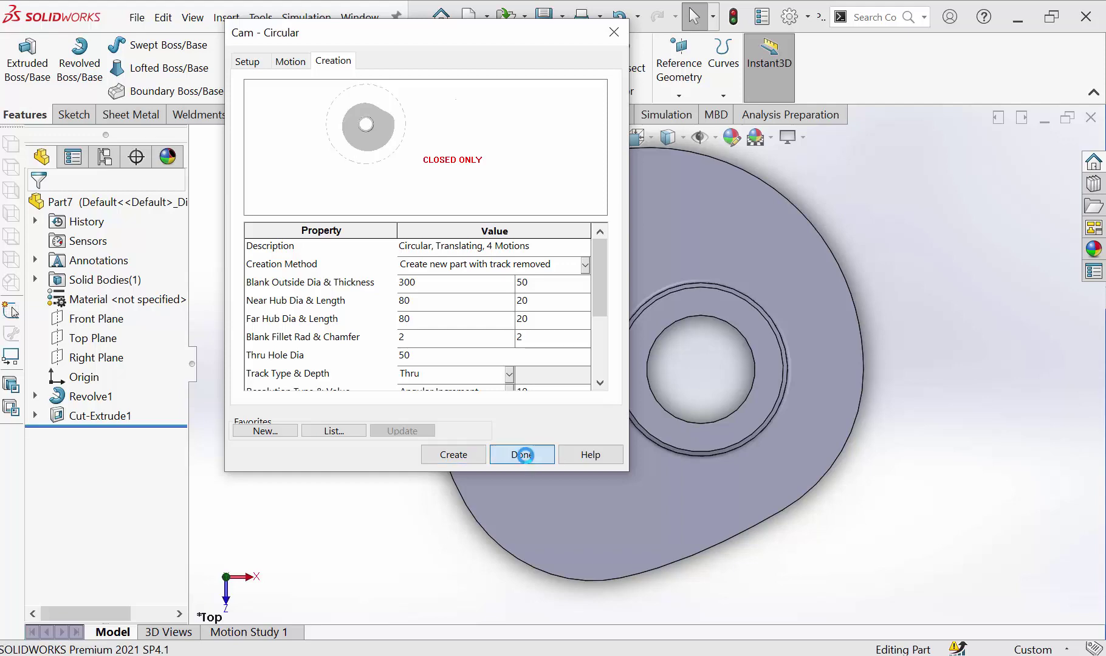
{"action": "mouse_move", "coordinate": [495, 280]}
{"action": "middle_mouse_down"}
{"action": "mouse_move", "coordinate": [563, 377]}
{"action": "mouse_move", "coordinate": [539, 335]}
{"action": "mouse_move", "coordinate": [464, 327]}
{"action": "mouse_move", "coordinate": [535, 308]}
{"action": "middle_mouse_up"}
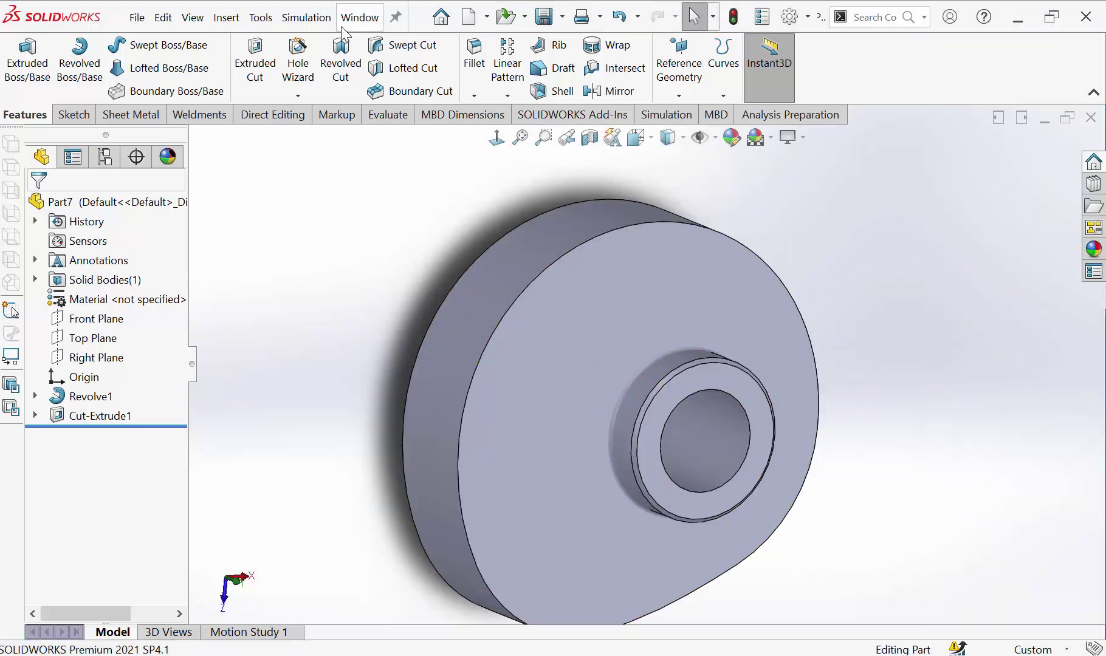
Step: Turn on Tangent Edges Visible and inspect the cam from below, zoomed to fit
{"action": "left_click", "coordinate": [193, 17]}
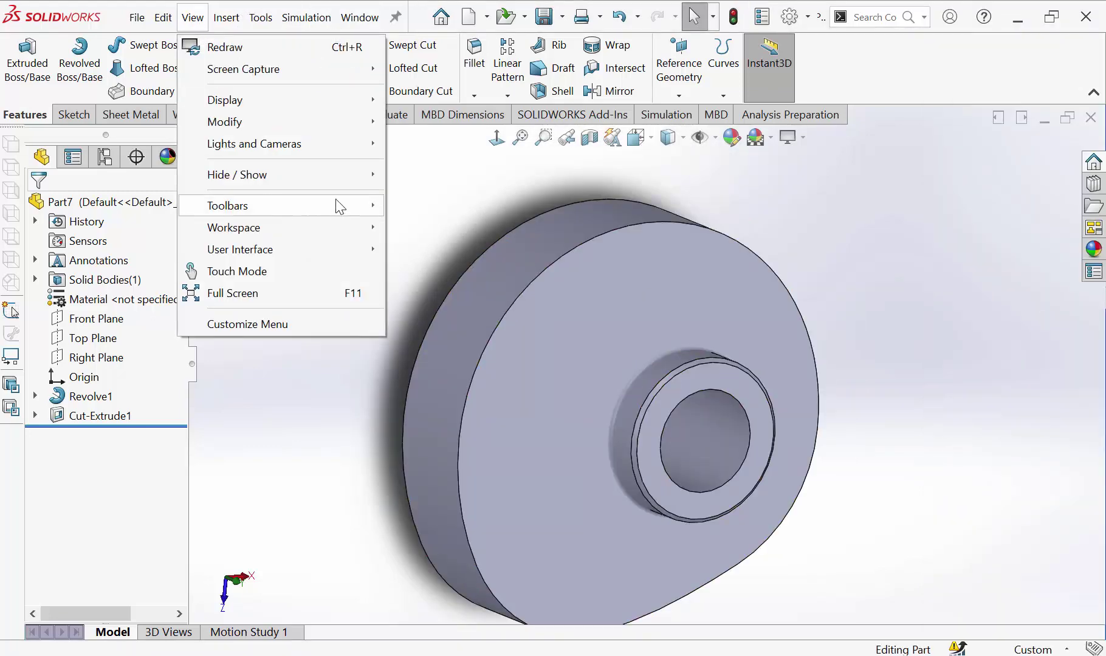
{"action": "mouse_move", "coordinate": [225, 100]}
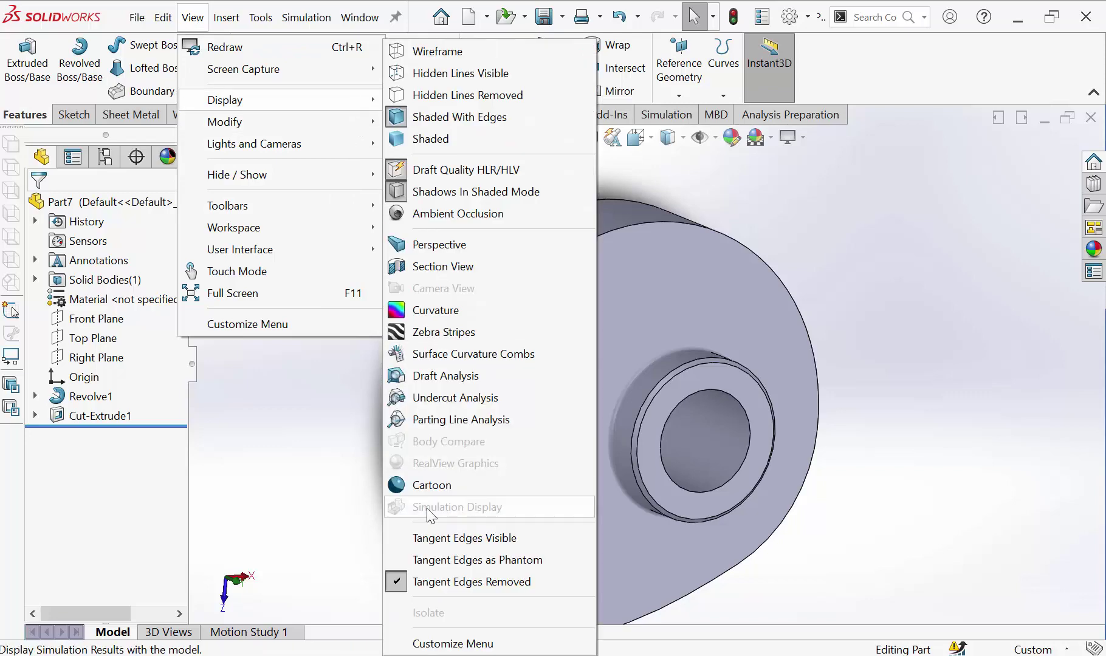
{"action": "left_click", "coordinate": [418, 538]}
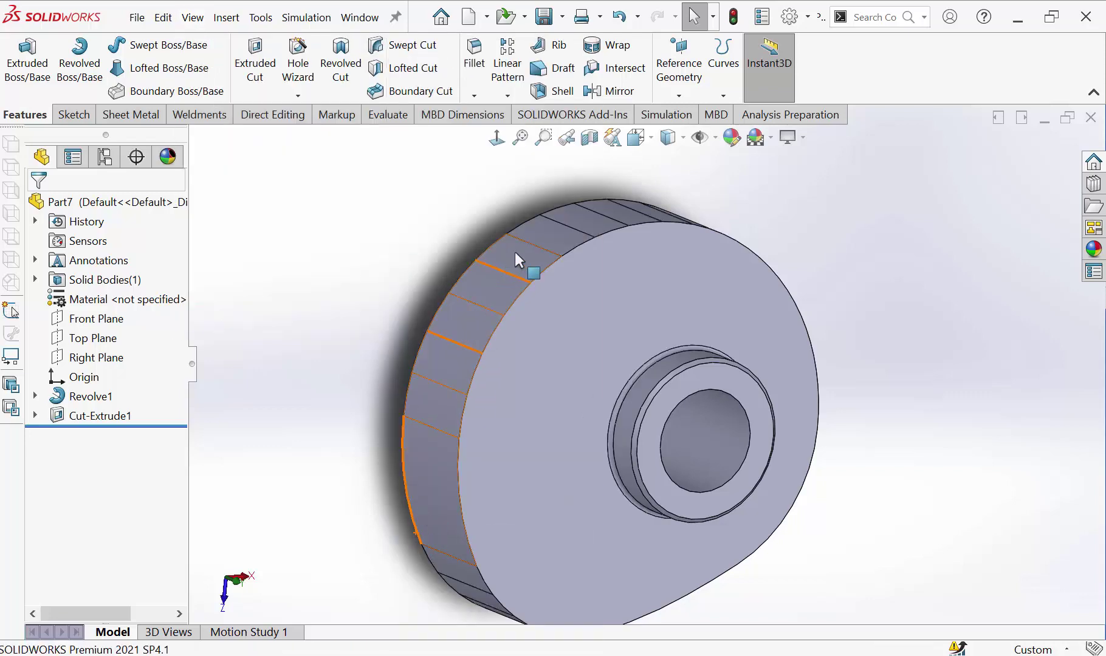
{"action": "mouse_move", "coordinate": [428, 263]}
{"action": "middle_mouse_down"}
{"action": "mouse_move", "coordinate": [351, 298]}
{"action": "mouse_move", "coordinate": [444, 234]}
{"action": "mouse_move", "coordinate": [483, 172]}
{"action": "mouse_move", "coordinate": [636, 92]}
{"action": "mouse_move", "coordinate": [823, 365]}
{"action": "mouse_move", "coordinate": [907, 315]}
{"action": "mouse_move", "coordinate": [907, 286]}
{"action": "middle_mouse_up"}
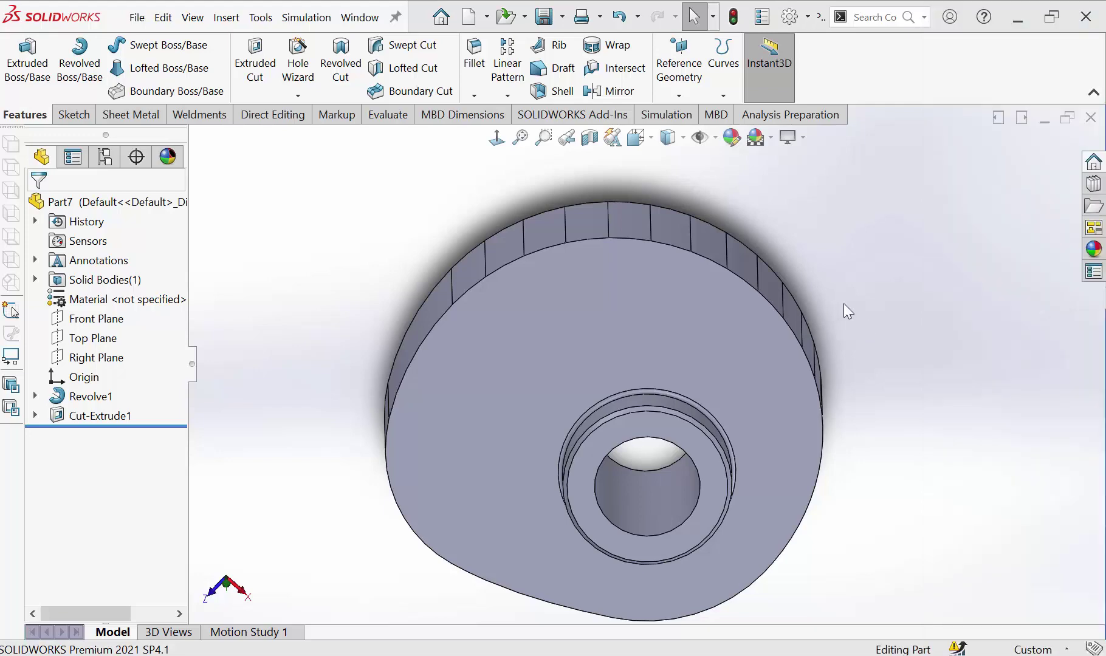
{"action": "mouse_move", "coordinate": [869, 528]}
{"action": "middle_mouse_down"}
{"action": "mouse_move", "coordinate": [772, 253]}
{"action": "mouse_move", "coordinate": [790, 389]}
{"action": "mouse_move", "coordinate": [826, 377]}
{"action": "mouse_move", "coordinate": [827, 476]}
{"action": "mouse_move", "coordinate": [805, 419]}
{"action": "middle_mouse_up"}
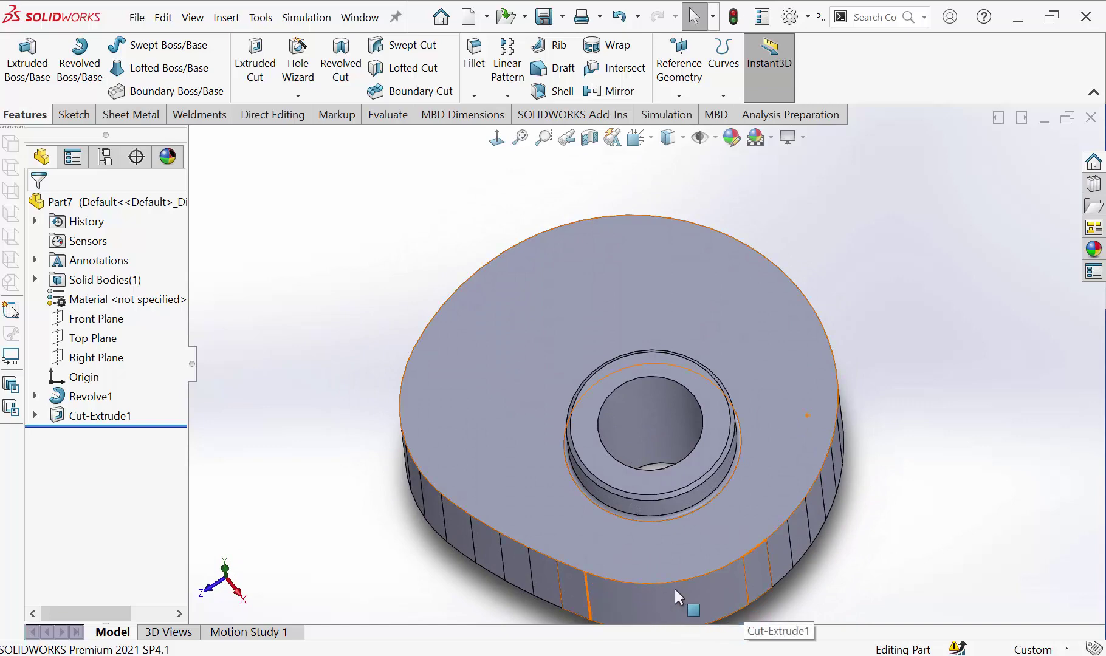
{"action": "scroll", "coordinate": [644, 577], "scroll_direction": "down", "scroll_amount": 3}
{"action": "scroll", "coordinate": [608, 547], "scroll_direction": "down", "scroll_amount": 3}
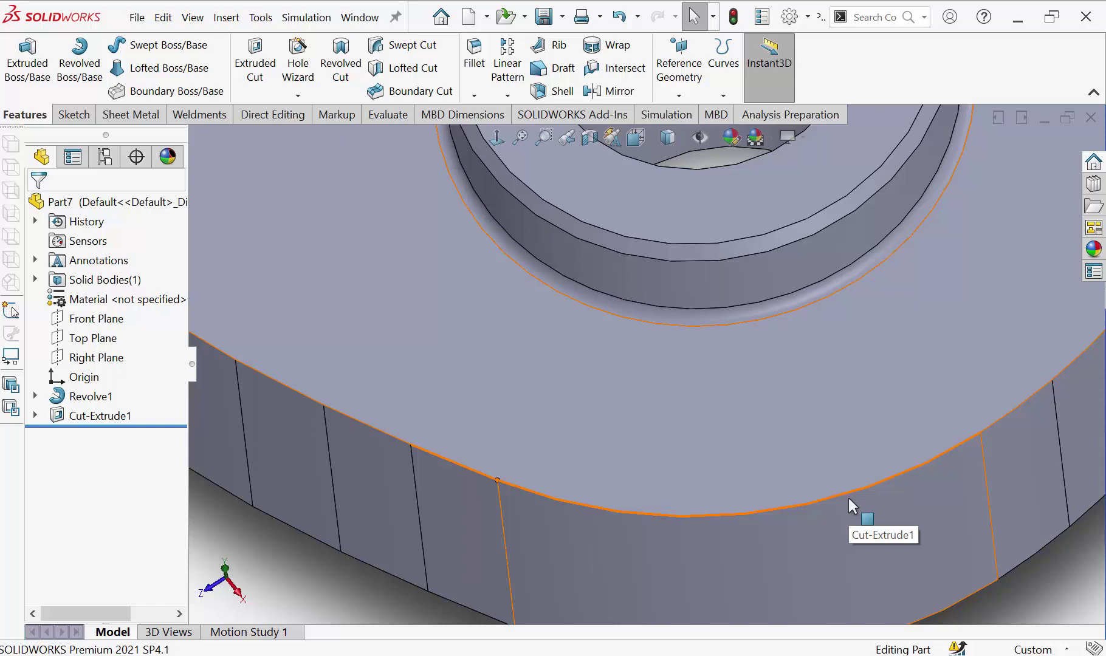
{"action": "key", "text": "f"}
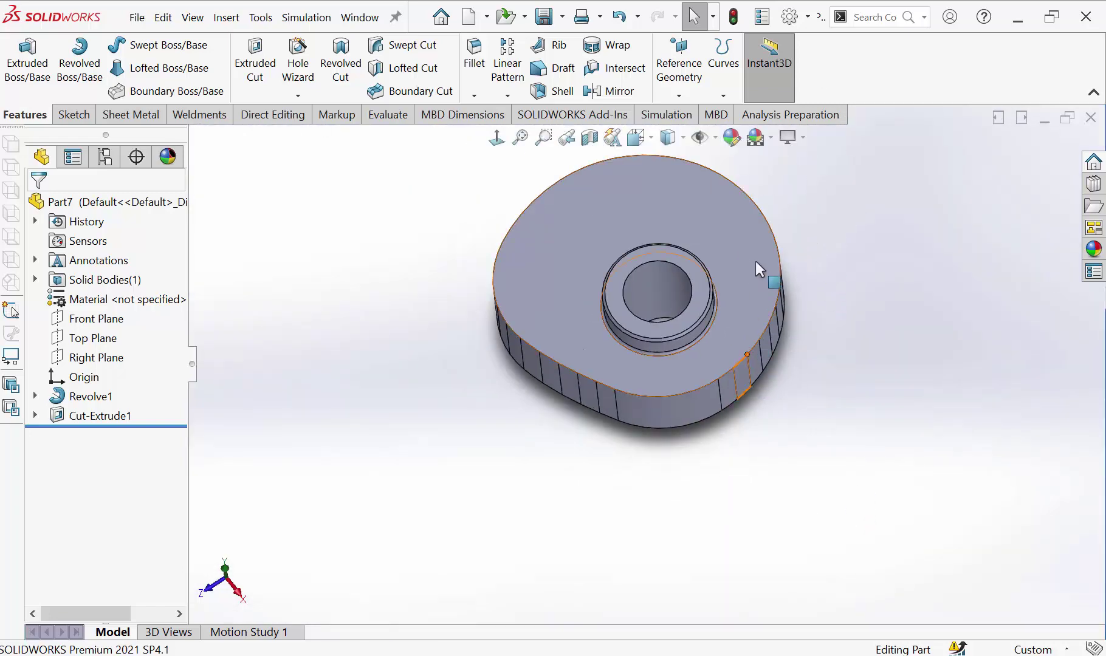
Step: Orbit the cam to side views, check open documents, and select the revolved front face
{"action": "mouse_move", "coordinate": [699, 351]}
{"action": "middle_mouse_down"}
{"action": "mouse_move", "coordinate": [960, 102]}
{"action": "mouse_move", "coordinate": [622, 256]}
{"action": "middle_mouse_up"}
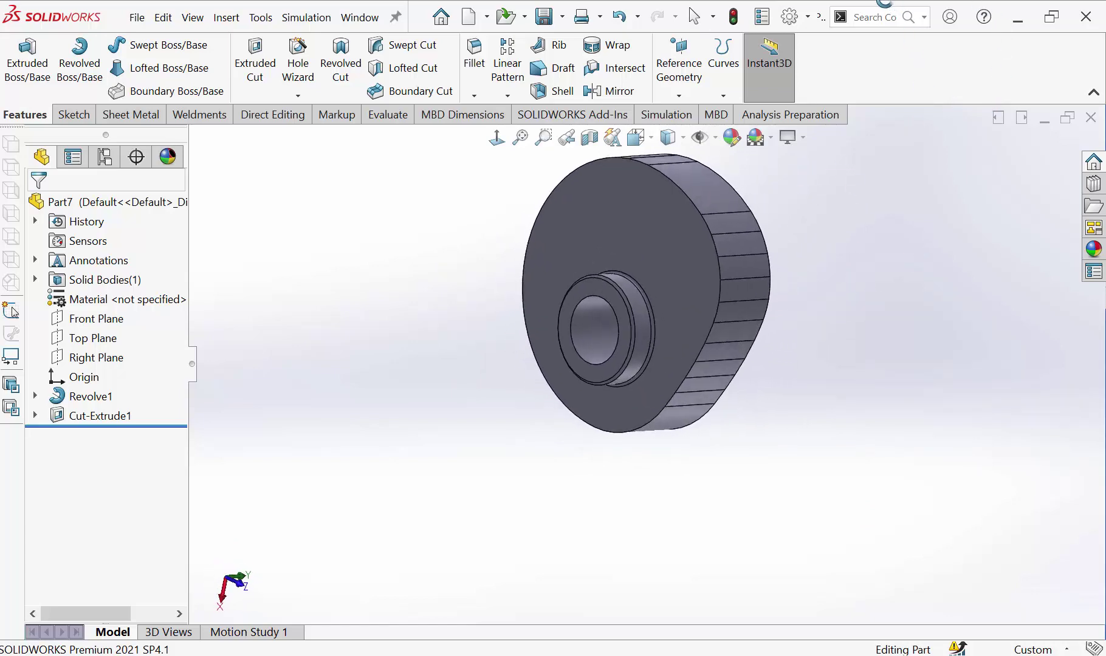
{"action": "mouse_move", "coordinate": [524, 294]}
{"action": "middle_mouse_down"}
{"action": "mouse_move", "coordinate": [437, 214]}
{"action": "mouse_move", "coordinate": [768, 389]}
{"action": "mouse_move", "coordinate": [740, 458]}
{"action": "middle_mouse_up"}
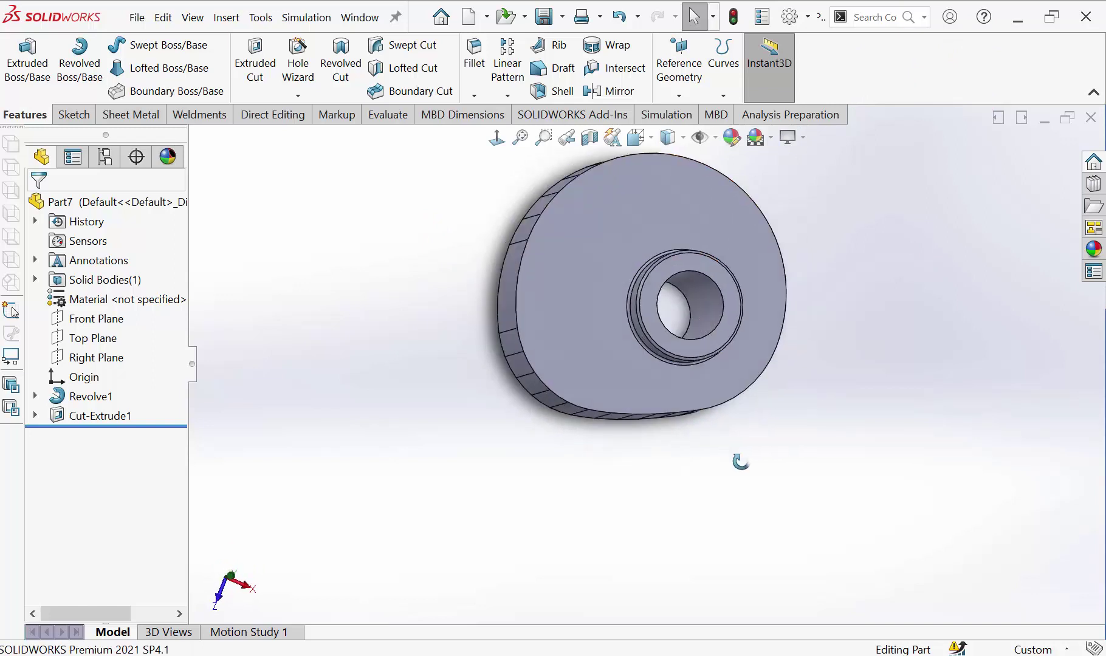
{"action": "left_click", "coordinate": [360, 17]}
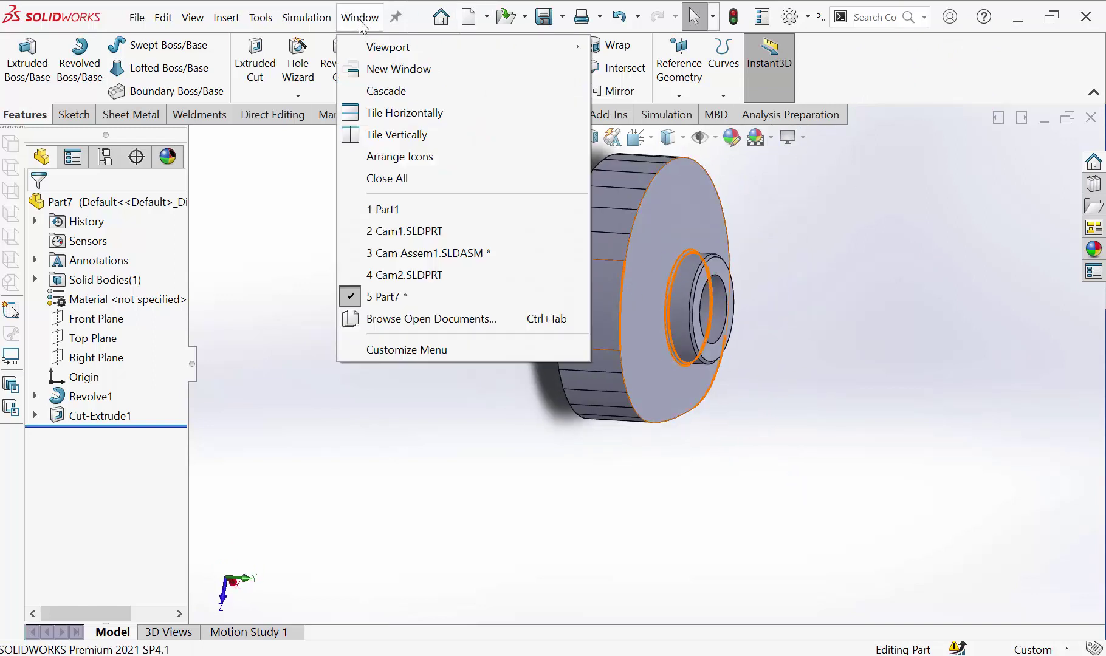
{"action": "left_click", "coordinate": [432, 464]}
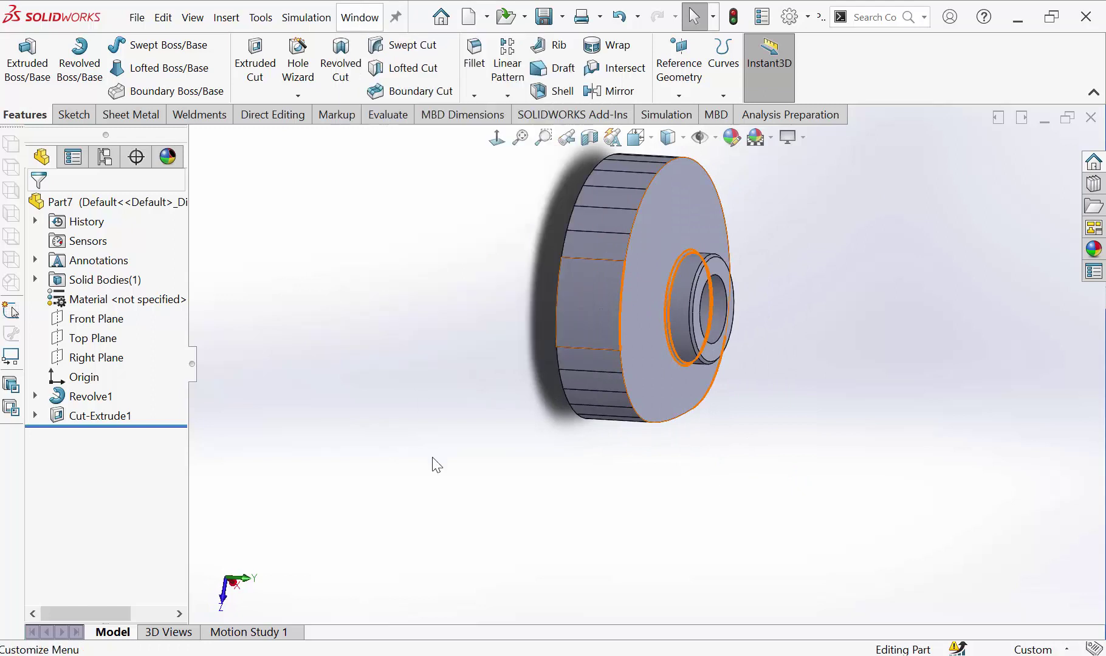
{"action": "left_click", "coordinate": [683, 192]}
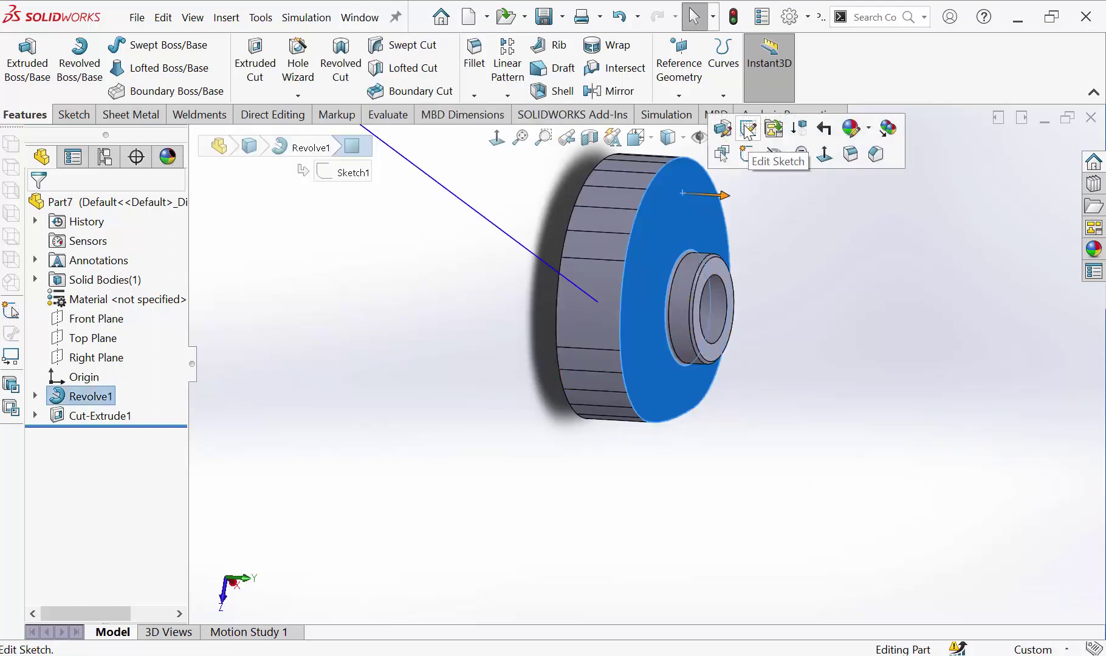
{"action": "left_click", "coordinate": [748, 154]}
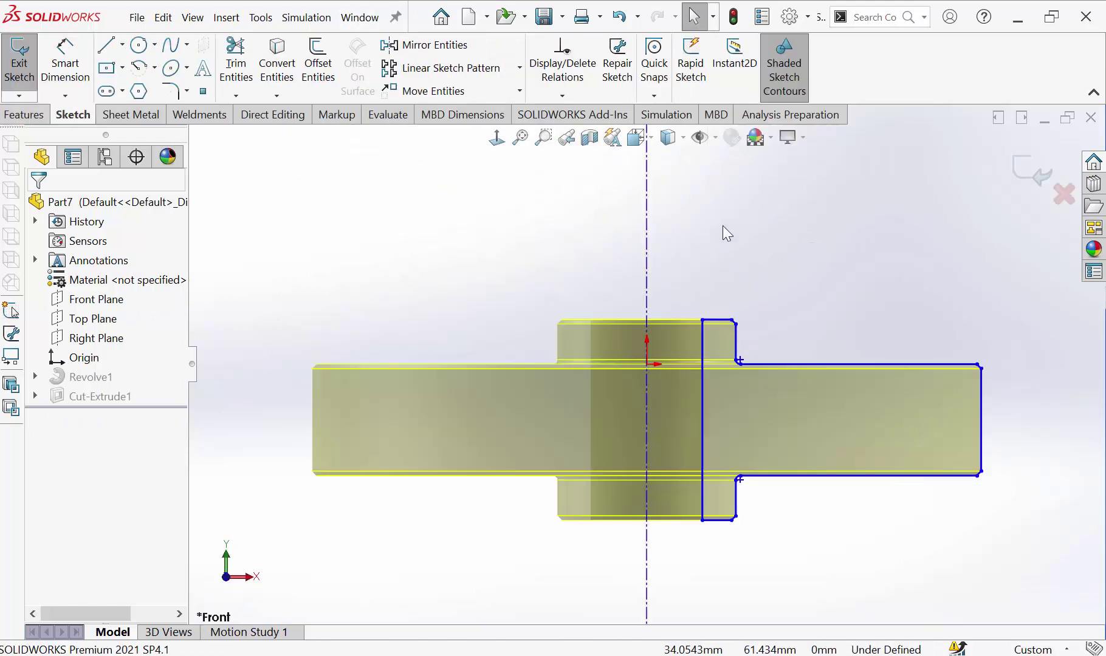
{"action": "left_click", "coordinate": [1030, 172]}
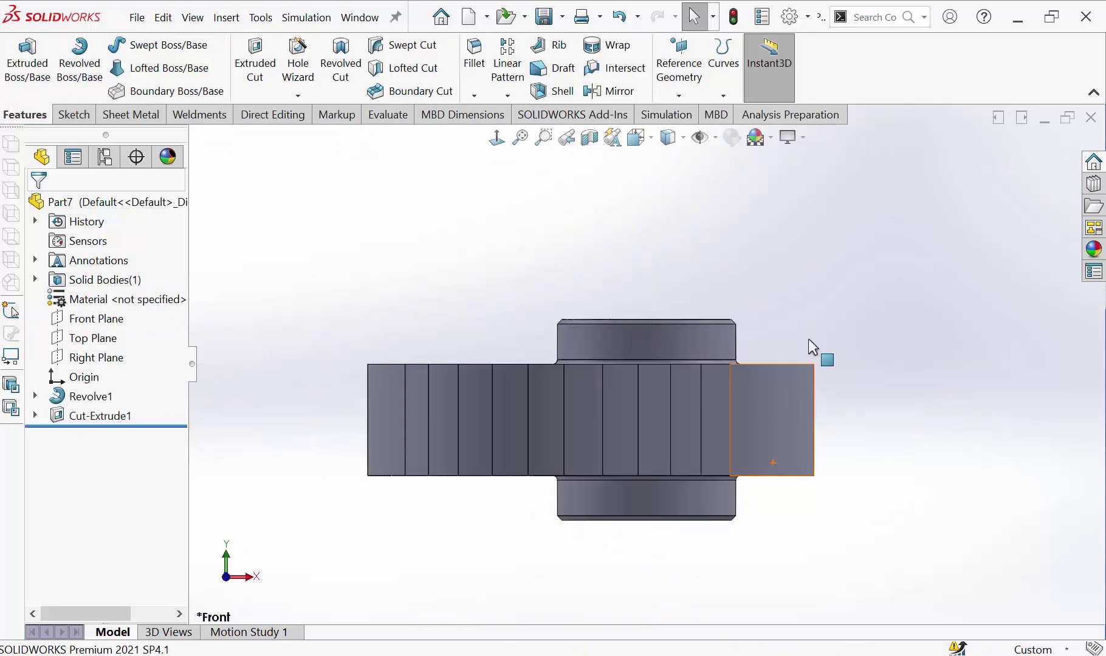
{"action": "left_click", "coordinate": [764, 492]}
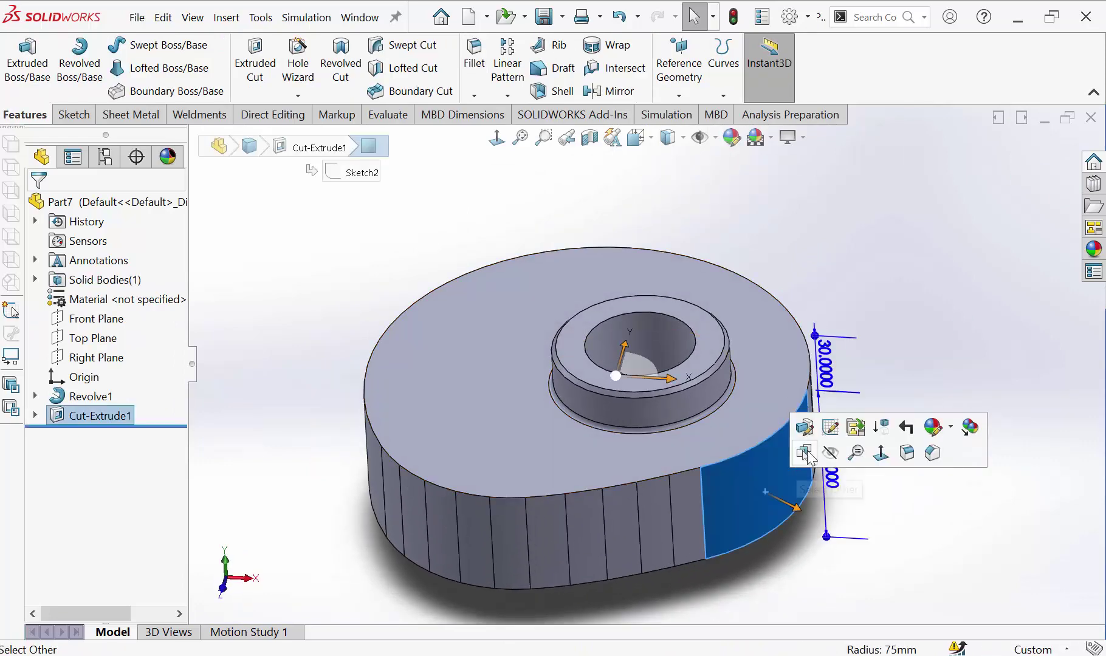
{"action": "left_click", "coordinate": [841, 428]}
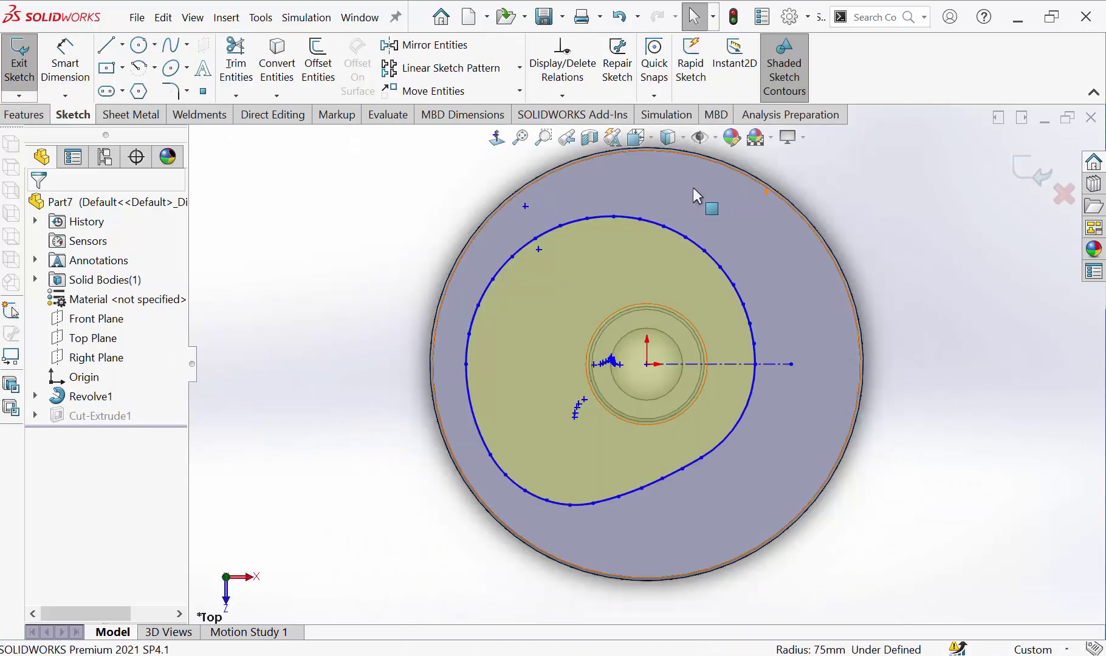
{"action": "scroll", "coordinate": [571, 252], "scroll_direction": "down", "scroll_amount": 3}
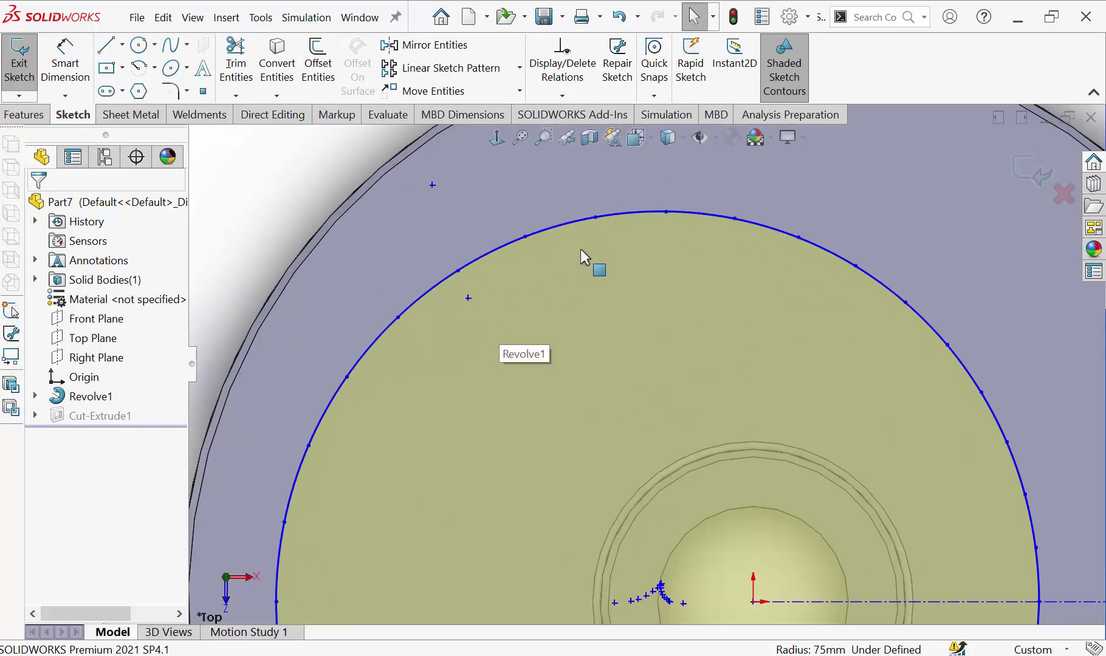
{"action": "scroll", "coordinate": [546, 240], "scroll_direction": "down", "scroll_amount": 2}
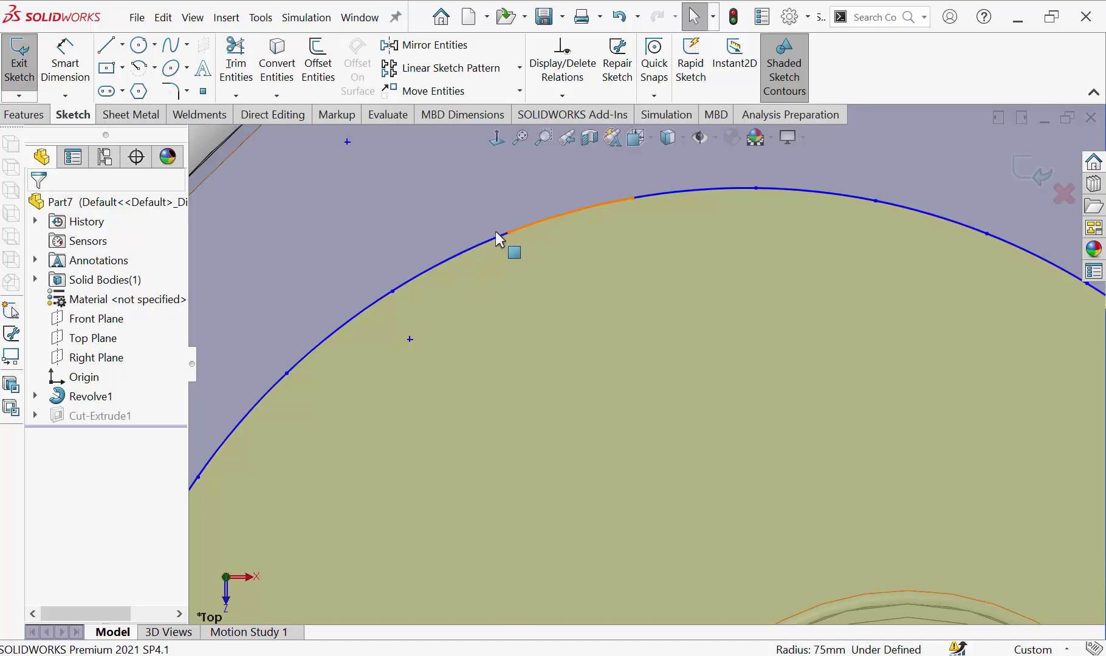
{"action": "scroll", "coordinate": [504, 249], "scroll_direction": "up", "scroll_amount": 3}
{"action": "scroll", "coordinate": [656, 429], "scroll_direction": "up", "scroll_amount": 3}
{"action": "scroll", "coordinate": [719, 452], "scroll_direction": "down", "scroll_amount": 2}
{"action": "scroll", "coordinate": [718, 448], "scroll_direction": "down", "scroll_amount": 1}
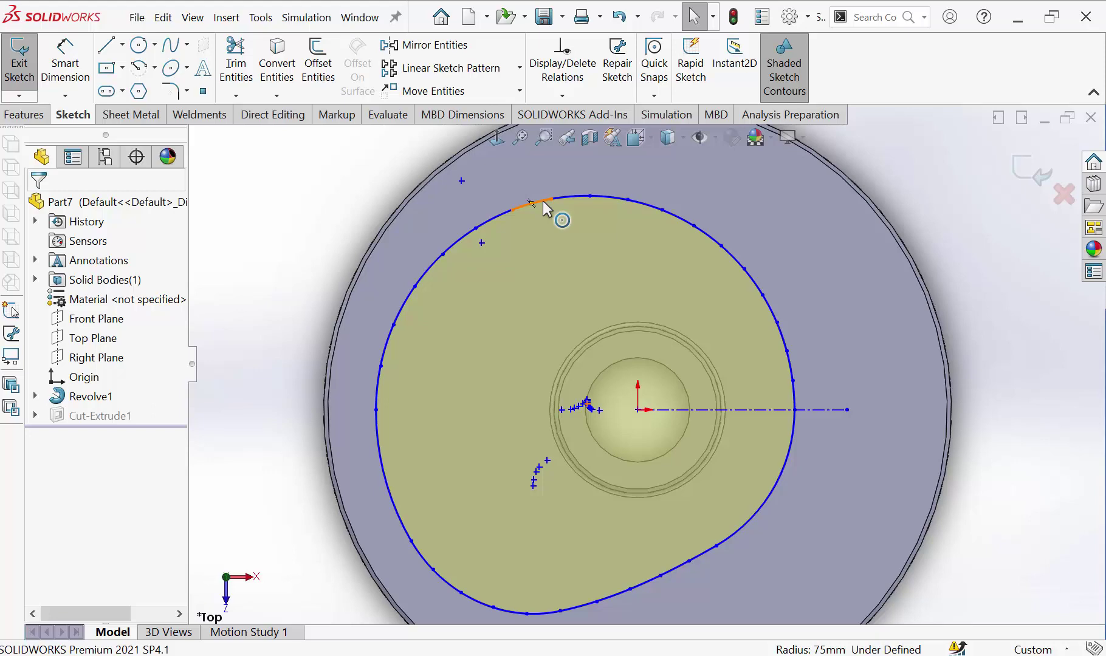
{"action": "left_click", "coordinate": [1031, 176]}
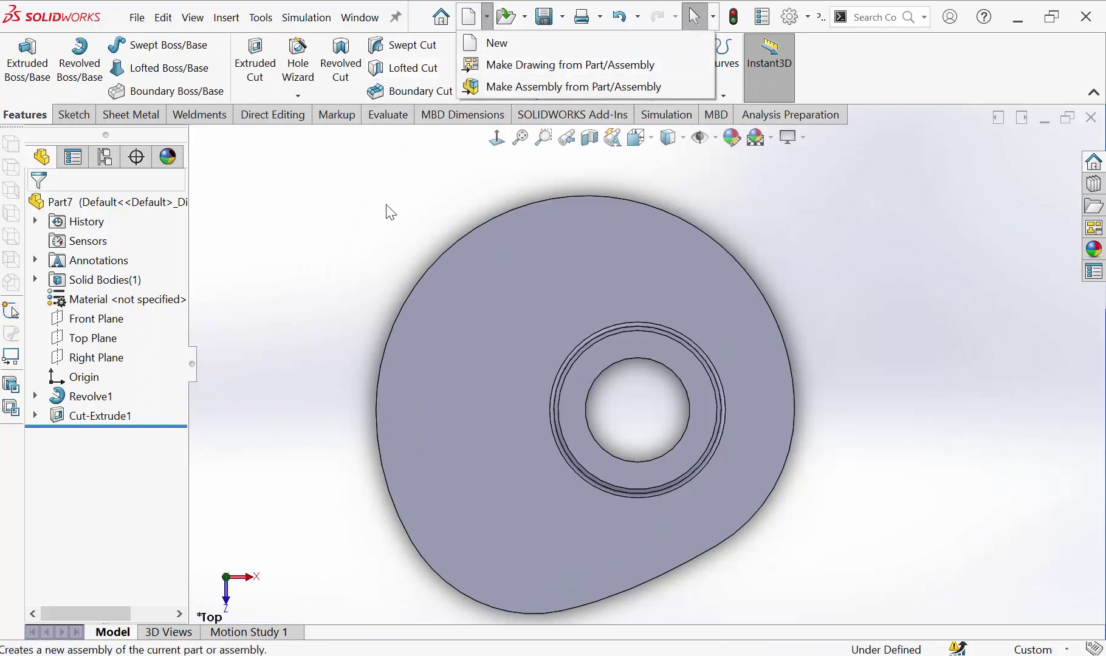
Step: Save the part as Cam3 and start a new assembly with Cam3 placed at the origin
{"action": "left_click", "coordinate": [543, 21]}
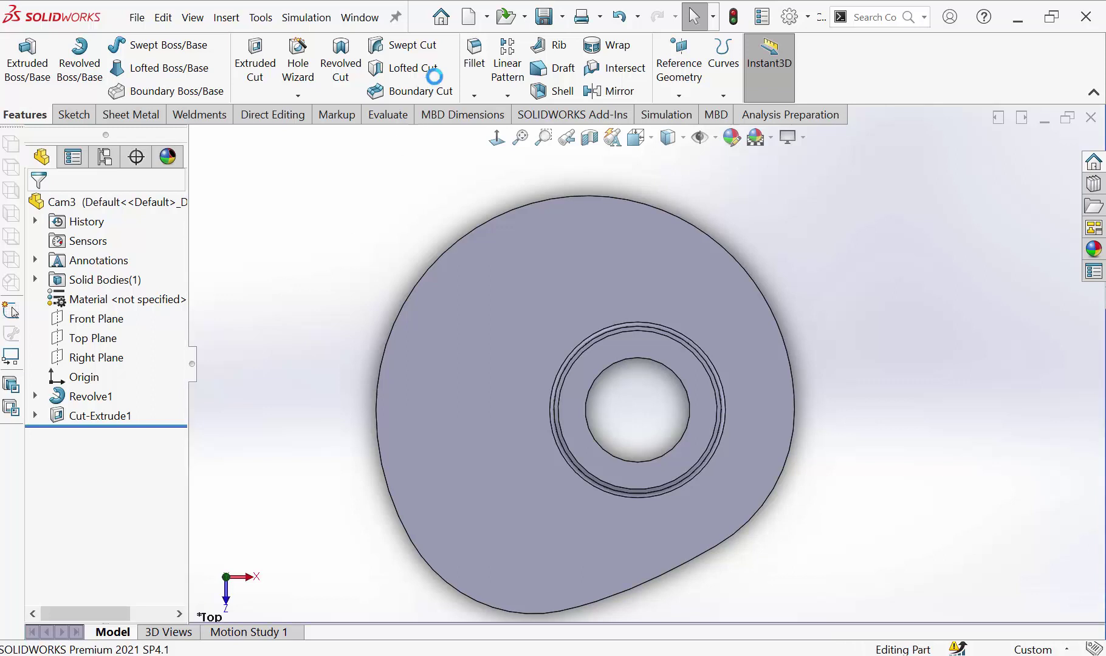
{"action": "left_click", "coordinate": [487, 18]}
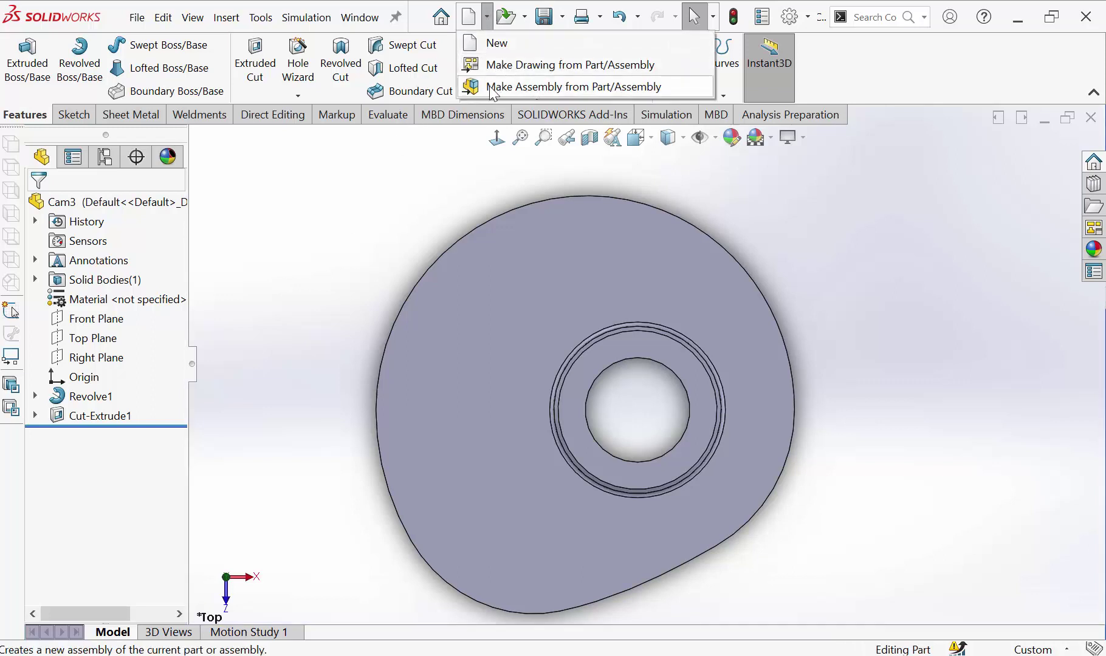
{"action": "left_click", "coordinate": [534, 86]}
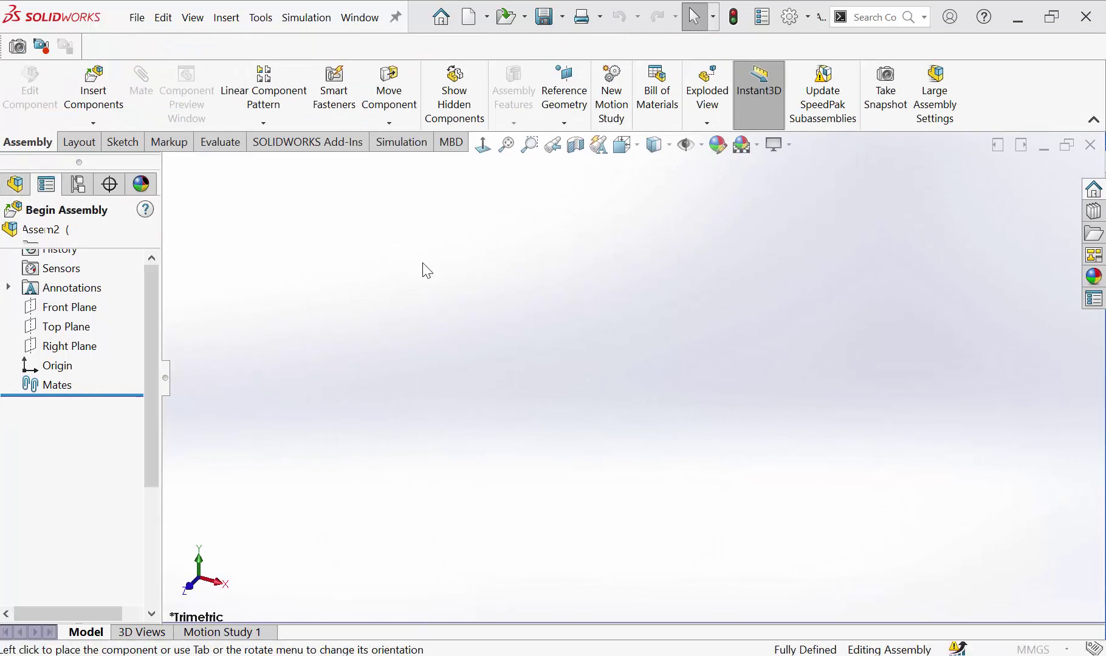
{"action": "left_click", "coordinate": [60, 498]}
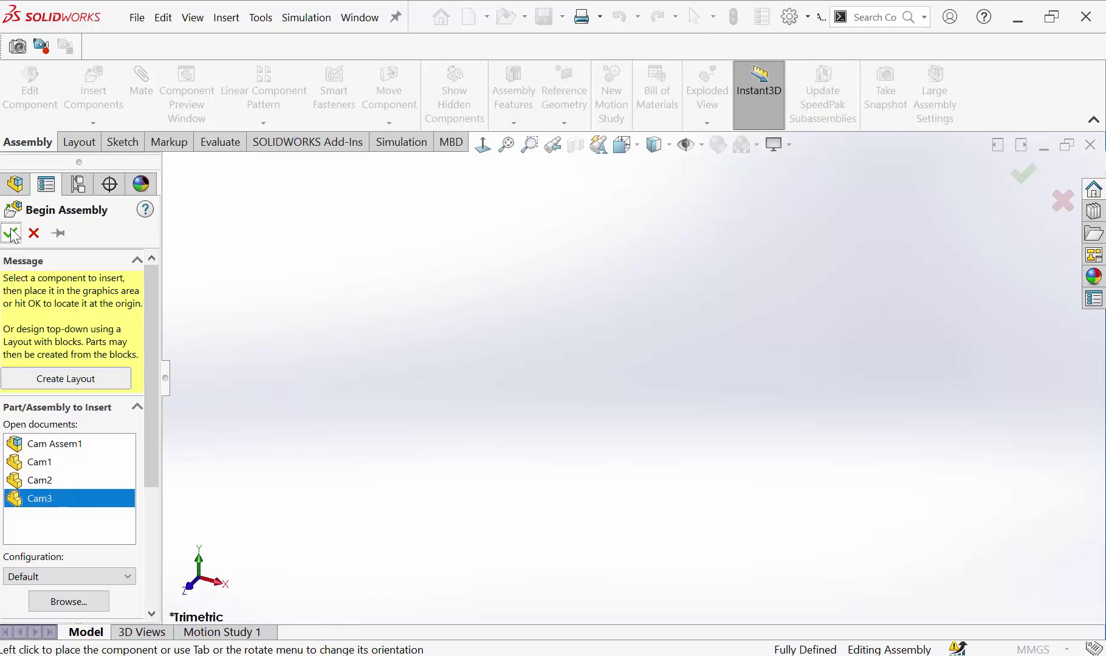
{"action": "left_click", "coordinate": [426, 331]}
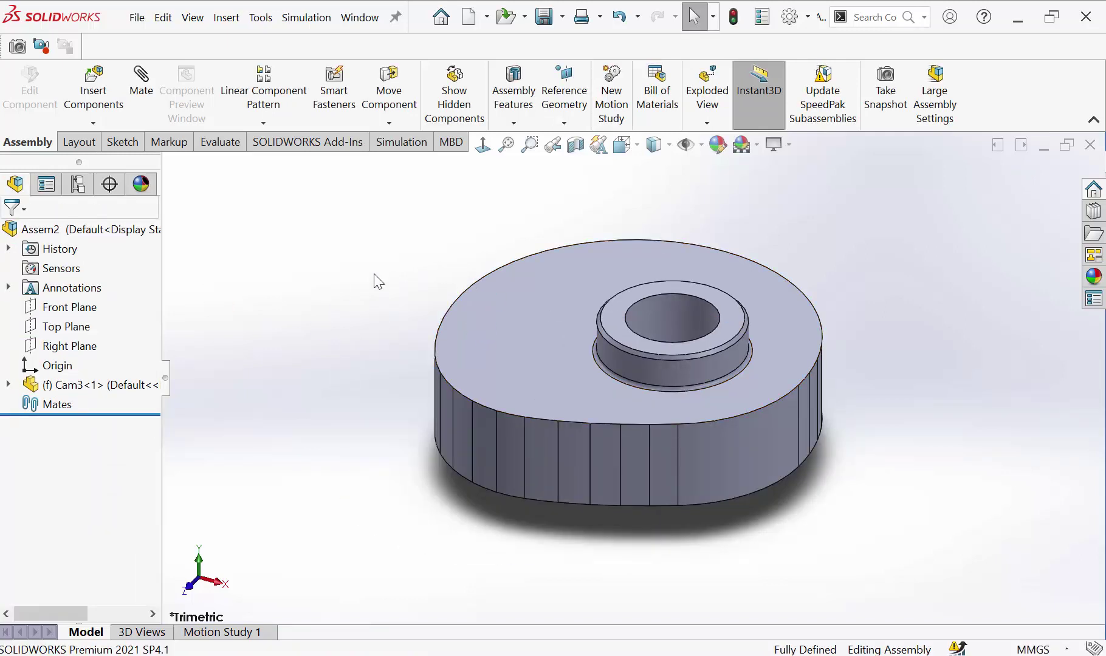
Step: Set Cam3 to Float, spin it to confirm it moves, then list the open documents
{"action": "right_click", "coordinate": [65, 392]}
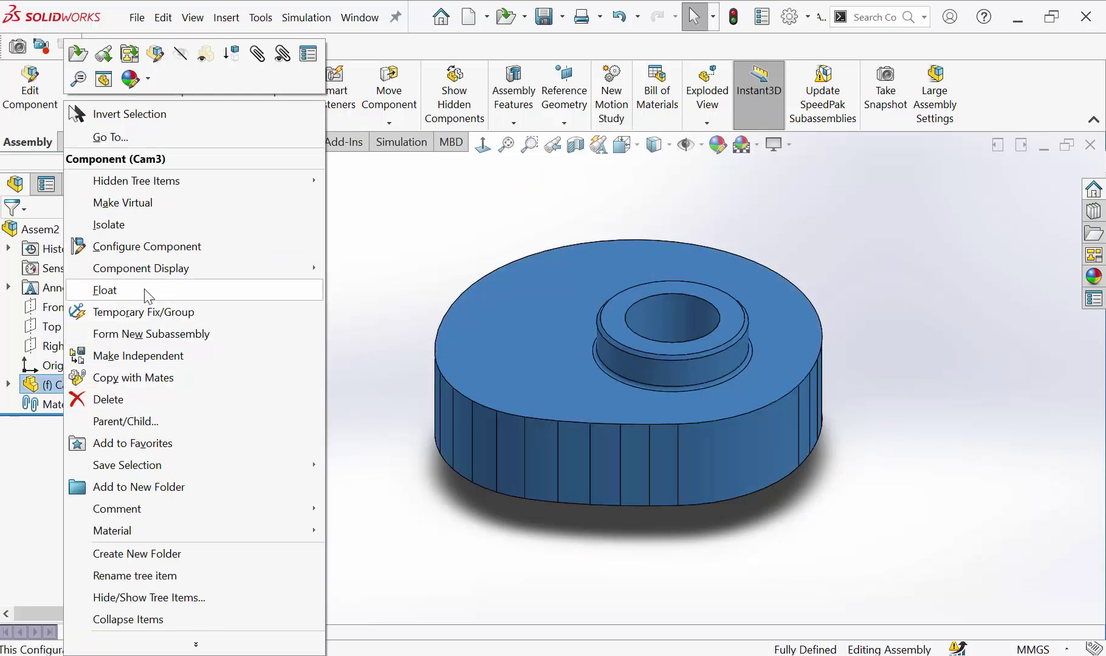
{"action": "left_click", "coordinate": [144, 290]}
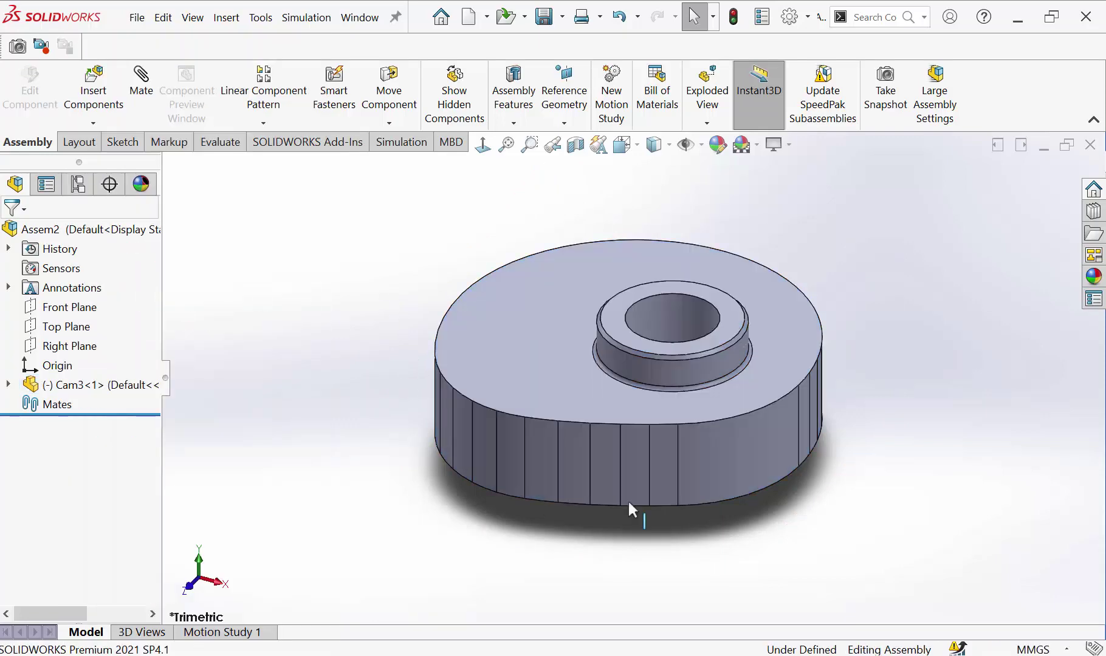
{"action": "mouse_move", "coordinate": [737, 329]}
{"action": "right_mouse_down"}
{"action": "mouse_move", "coordinate": [707, 324]}
{"action": "mouse_move", "coordinate": [708, 474]}
{"action": "right_mouse_up"}
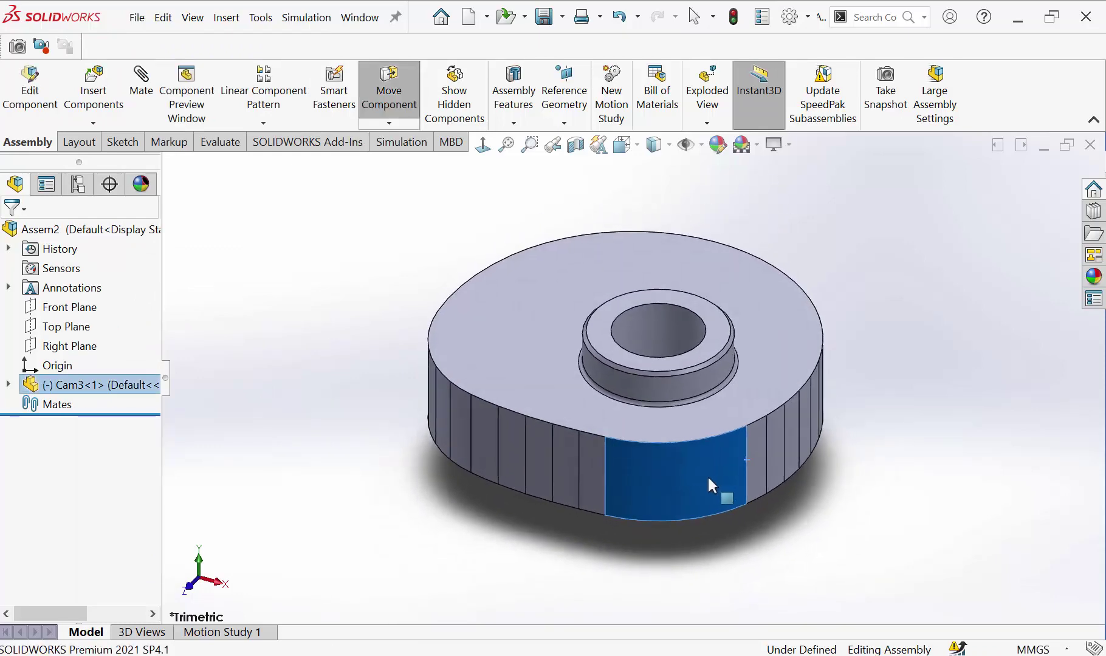
{"action": "left_click", "coordinate": [768, 518]}
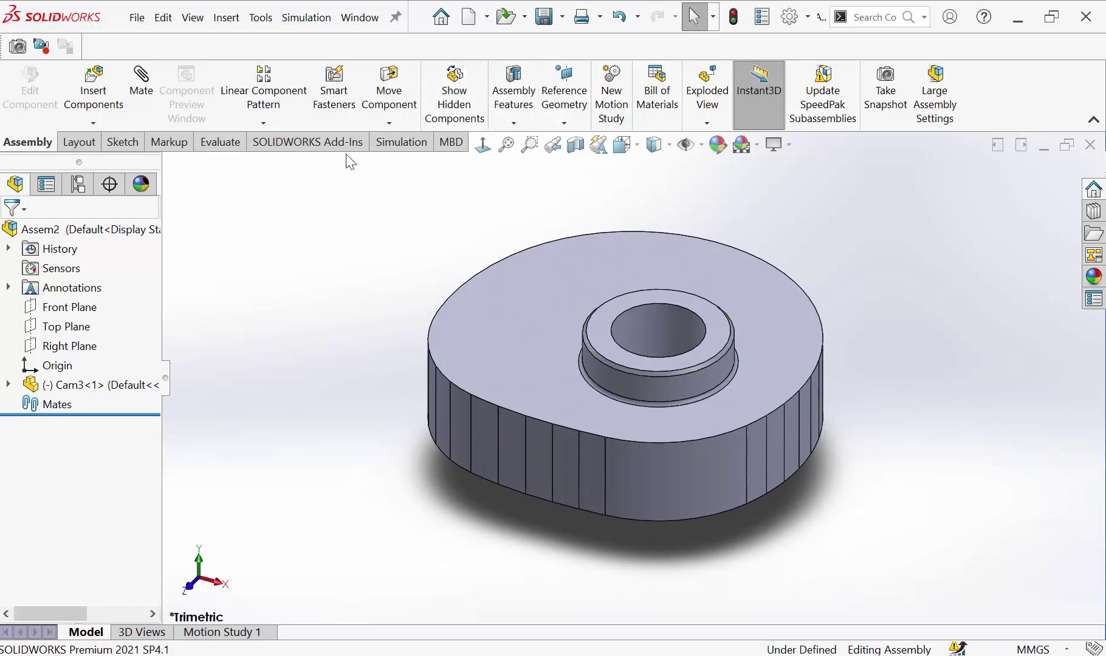
{"action": "left_click", "coordinate": [350, 19]}
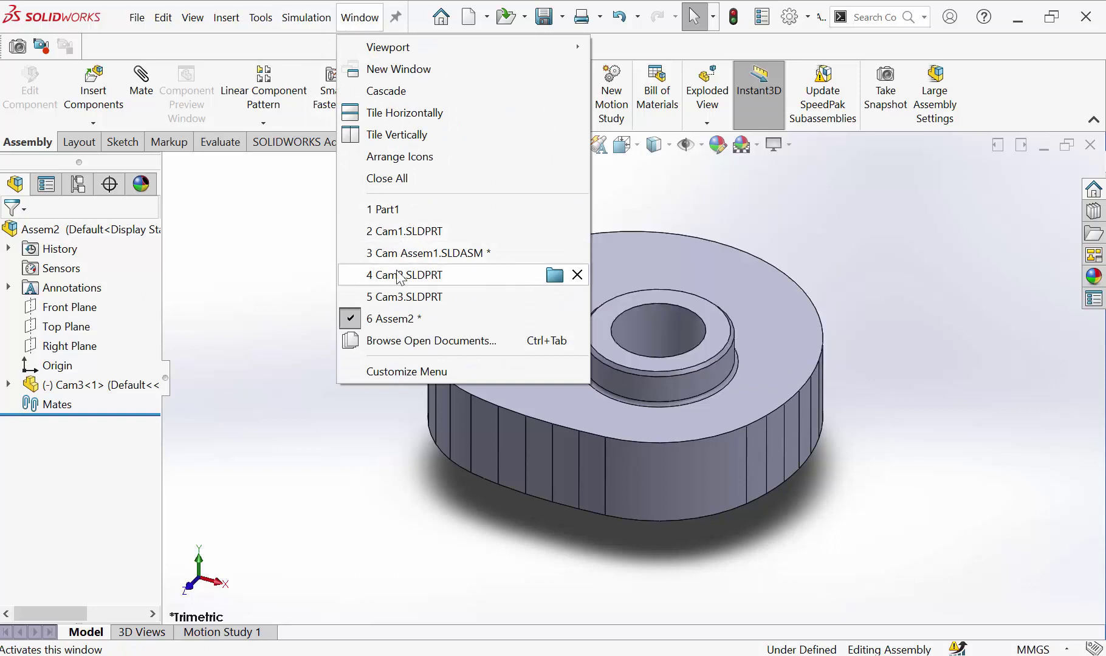
{"action": "mouse_move", "coordinate": [404, 231]}
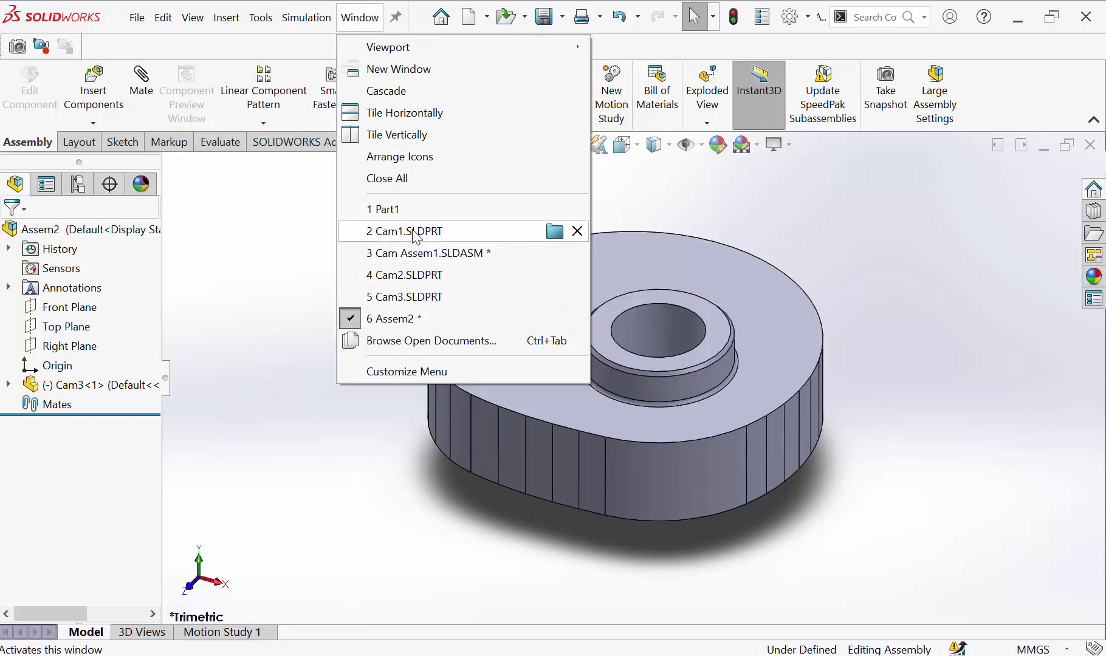
Step: In Cam Assem1, open the follower shaft as its own part and orbit to inspect it
{"action": "left_click", "coordinate": [419, 255]}
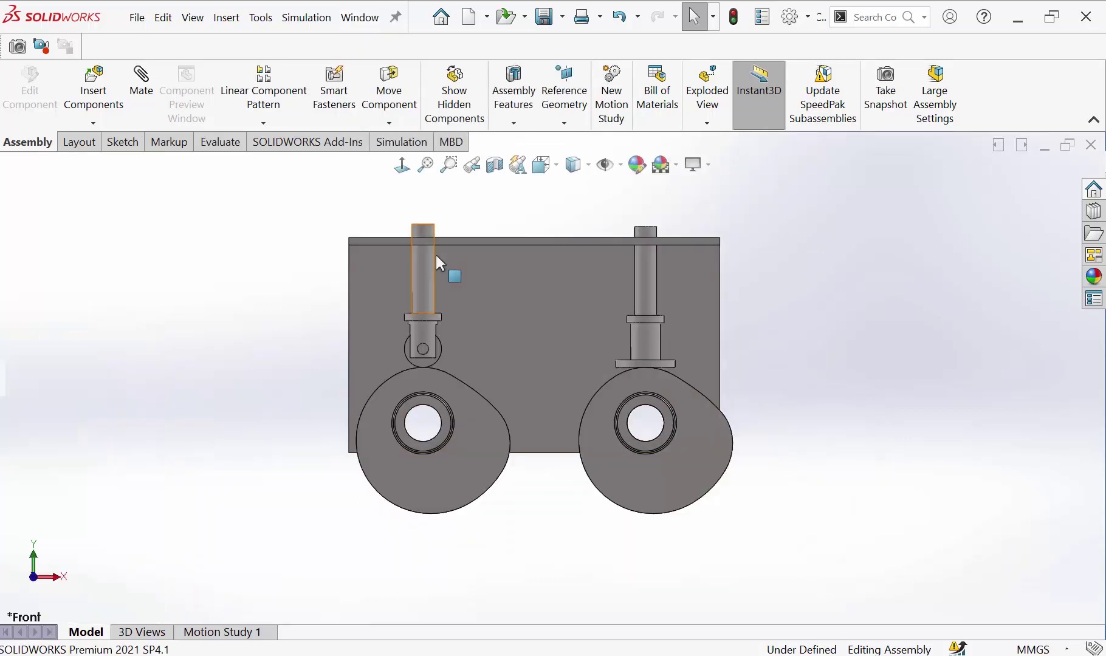
{"action": "left_click", "coordinate": [429, 264]}
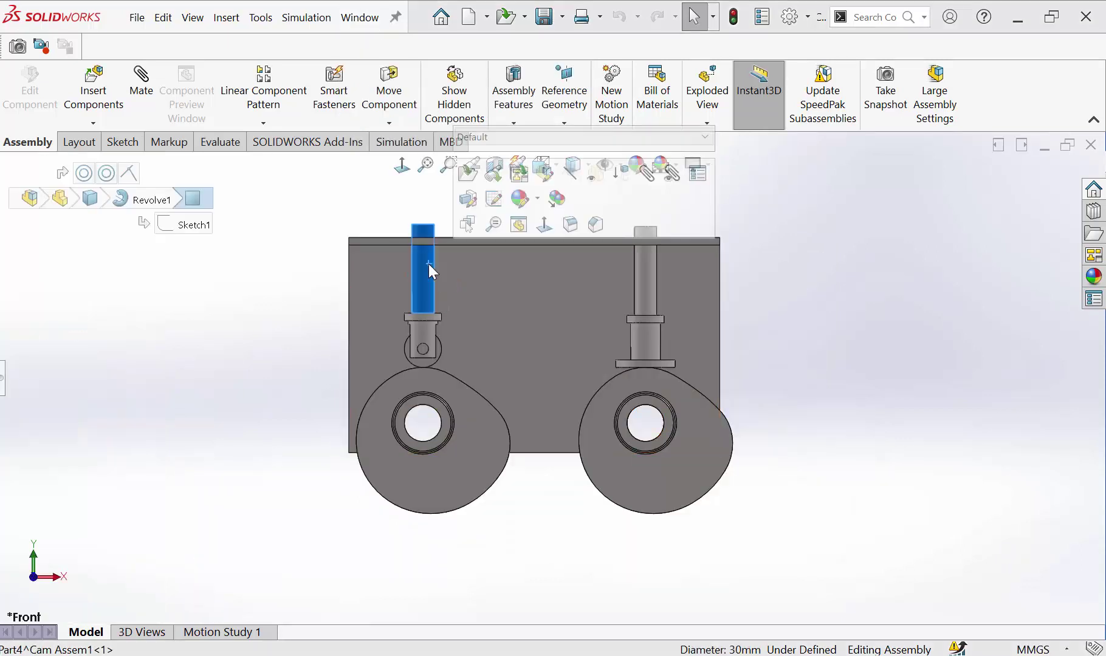
{"action": "left_click", "coordinate": [468, 175]}
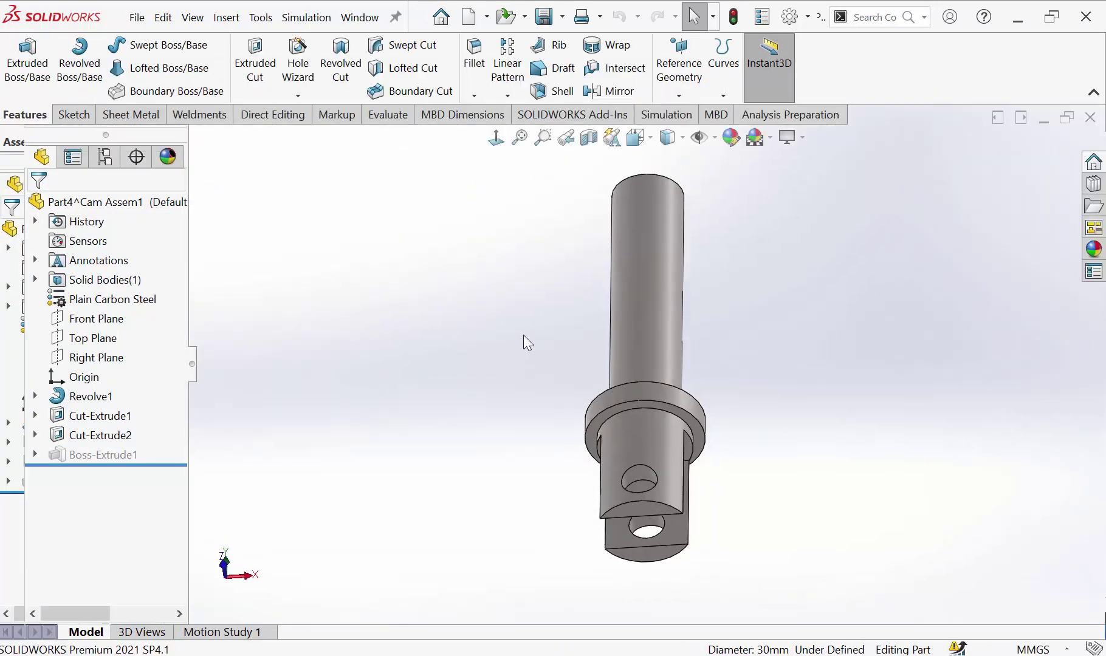
{"action": "mouse_move", "coordinate": [524, 335]}
{"action": "middle_mouse_down"}
{"action": "mouse_move", "coordinate": [635, 326]}
{"action": "mouse_move", "coordinate": [679, 258]}
{"action": "middle_mouse_up"}
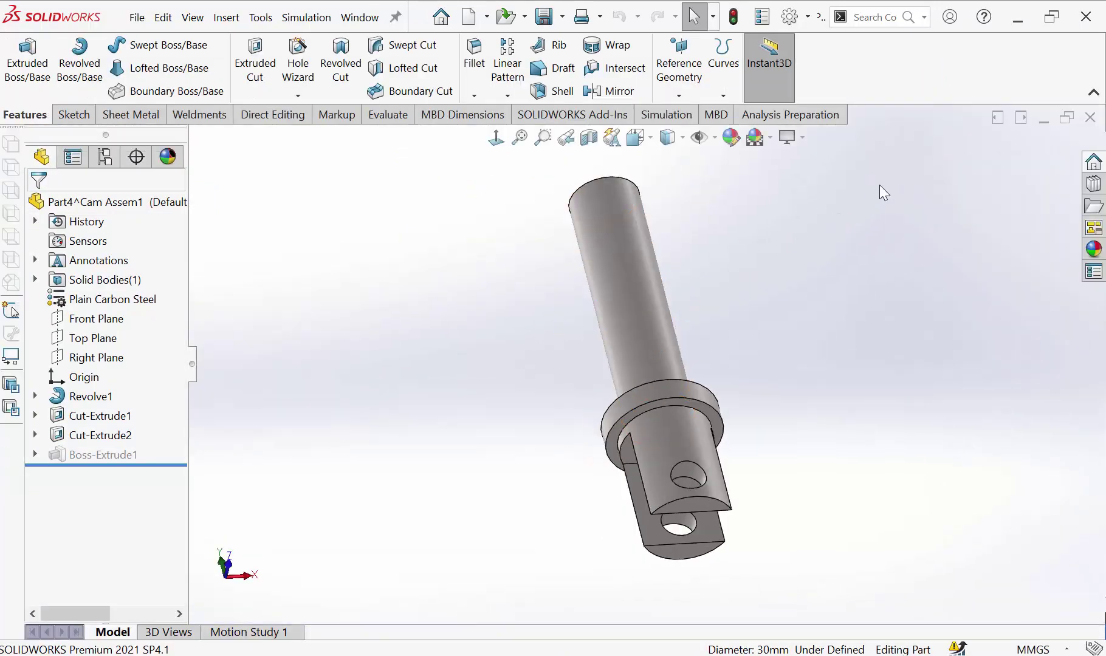
{"action": "mouse_move", "coordinate": [879, 185]}
{"action": "middle_mouse_down"}
{"action": "mouse_move", "coordinate": [831, 237]}
{"action": "mouse_move", "coordinate": [698, 279]}
{"action": "mouse_move", "coordinate": [683, 323]}
{"action": "middle_mouse_up"}
{"action": "left_click", "coordinate": [684, 323]}
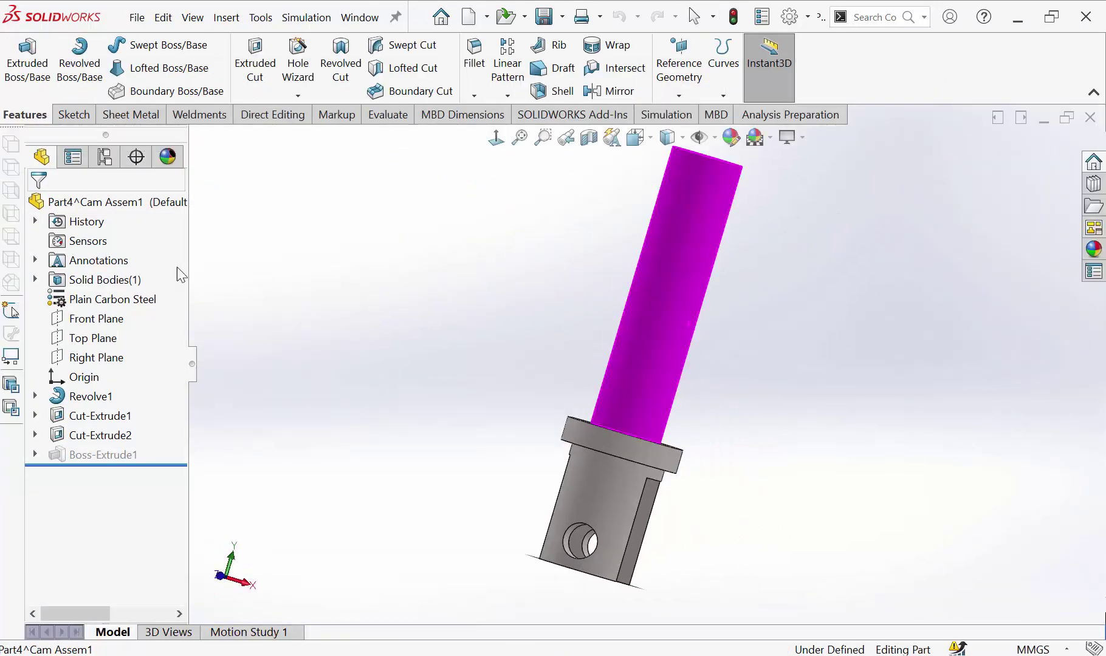
Step: Check the flat configuration, reactivate Default, and switch back to Assem2
{"action": "left_click", "coordinate": [104, 156]}
{"action": "left_click", "coordinate": [296, 254]}
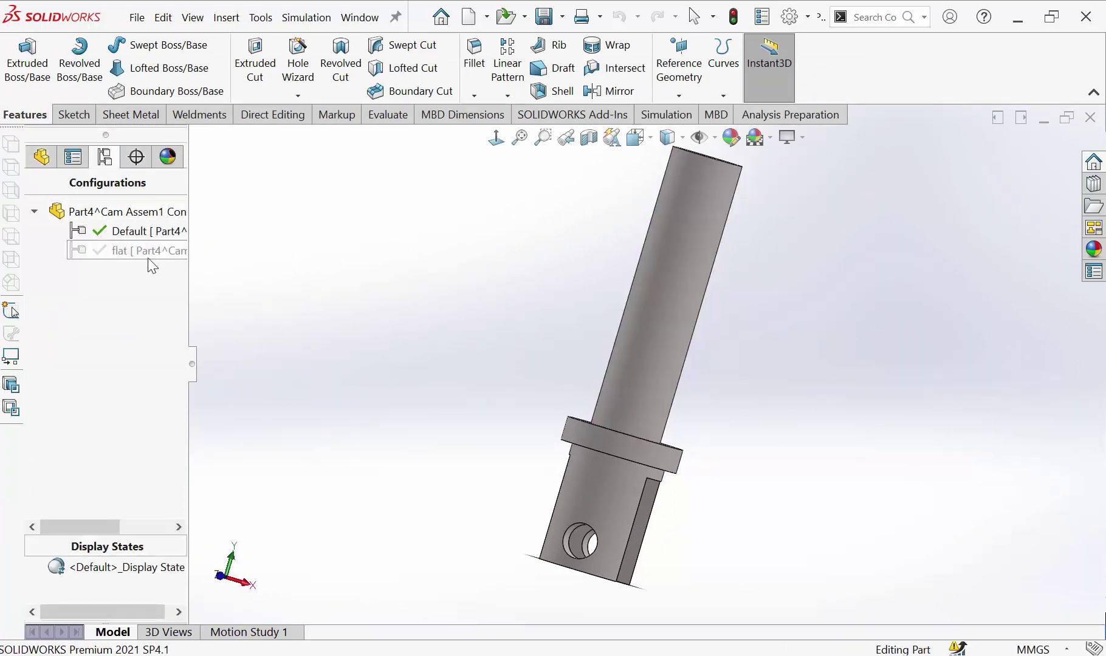
{"action": "left_click", "coordinate": [146, 250]}
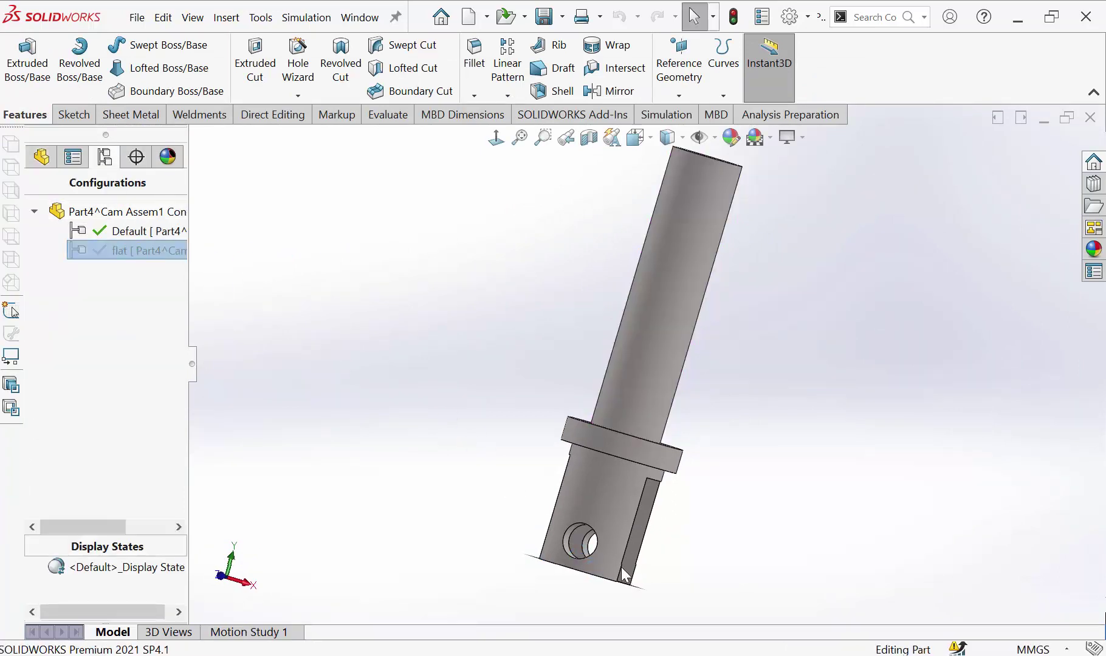
{"action": "double_click", "coordinate": [107, 230]}
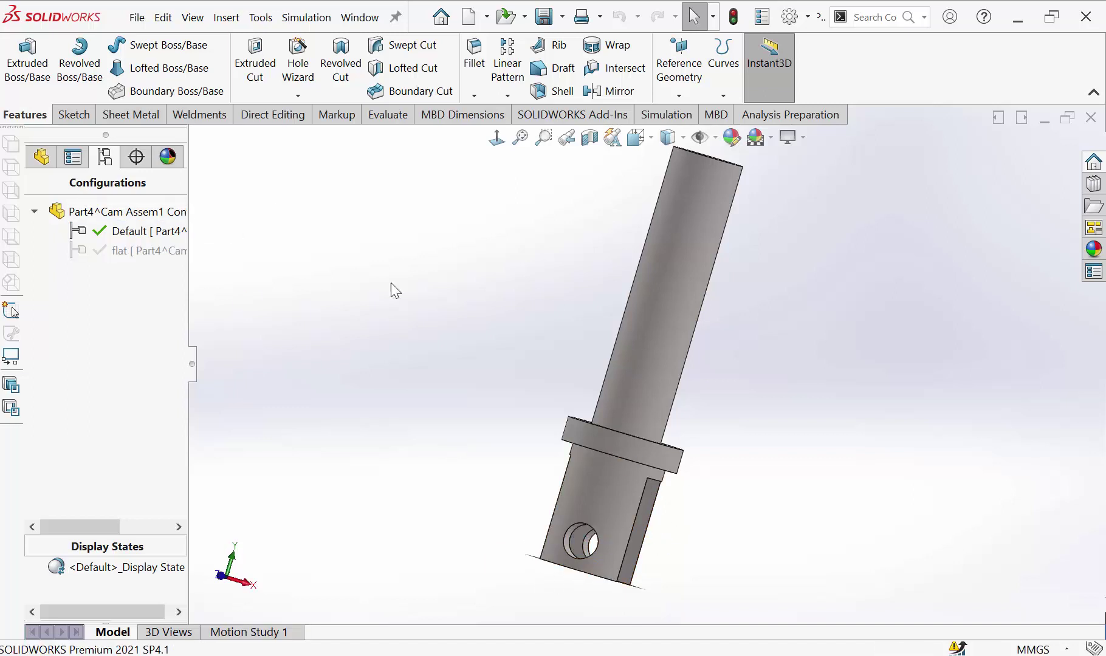
{"action": "left_click", "coordinate": [372, 19]}
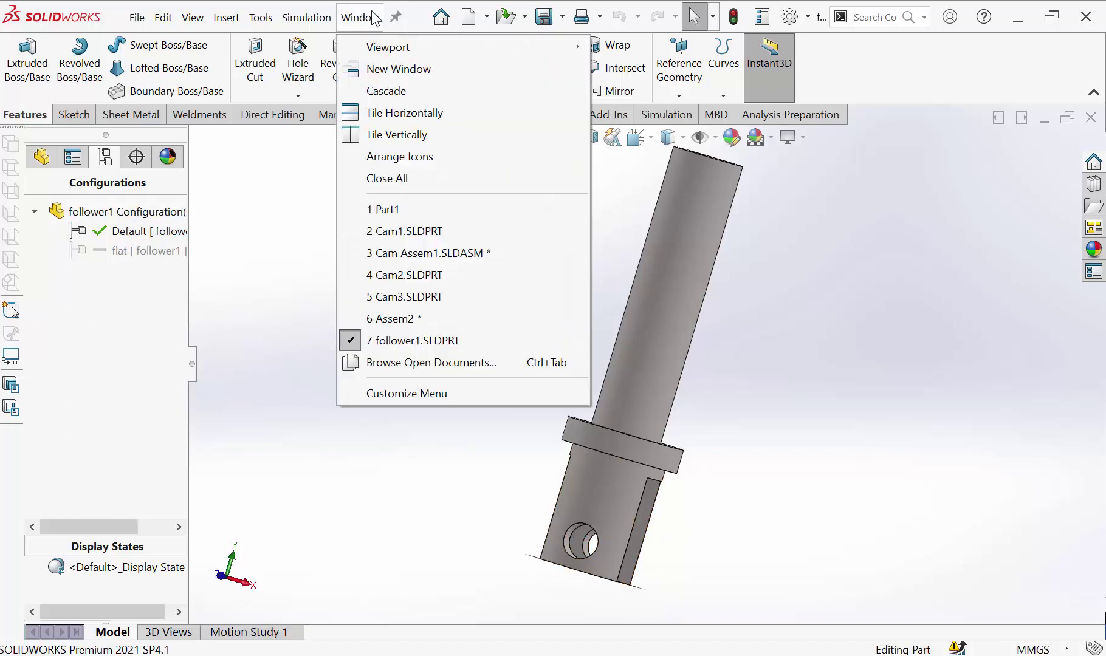
{"action": "left_click", "coordinate": [416, 318]}
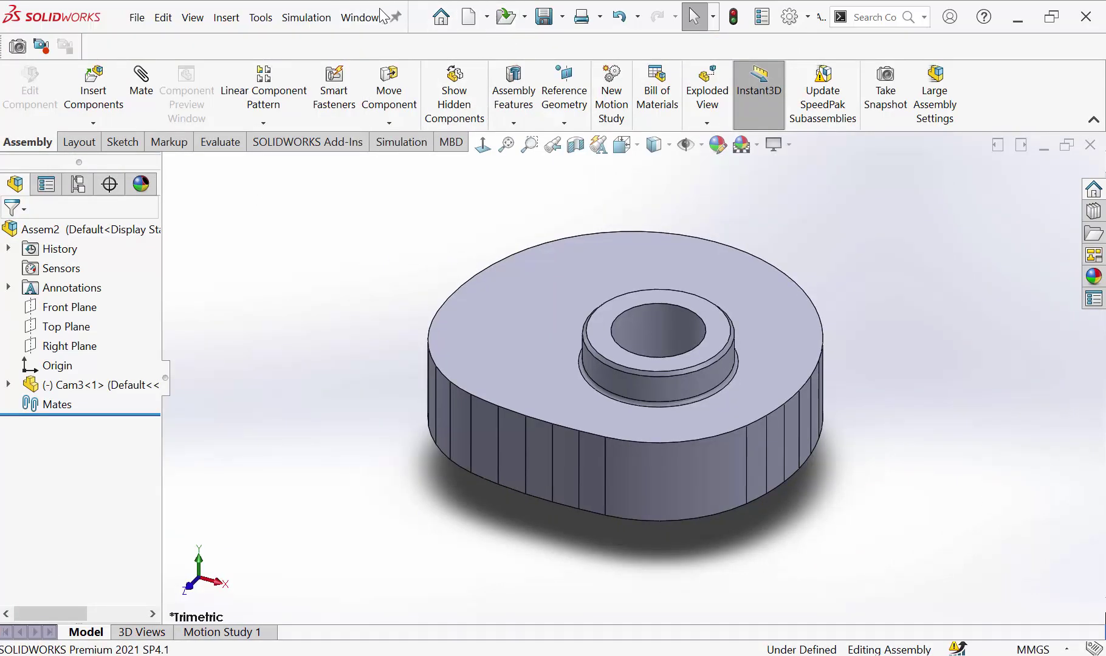
Step: Switch to Cam Assem1.SLDASM and orbit and zoom to pick out the support plate
{"action": "left_click", "coordinate": [358, 18]}
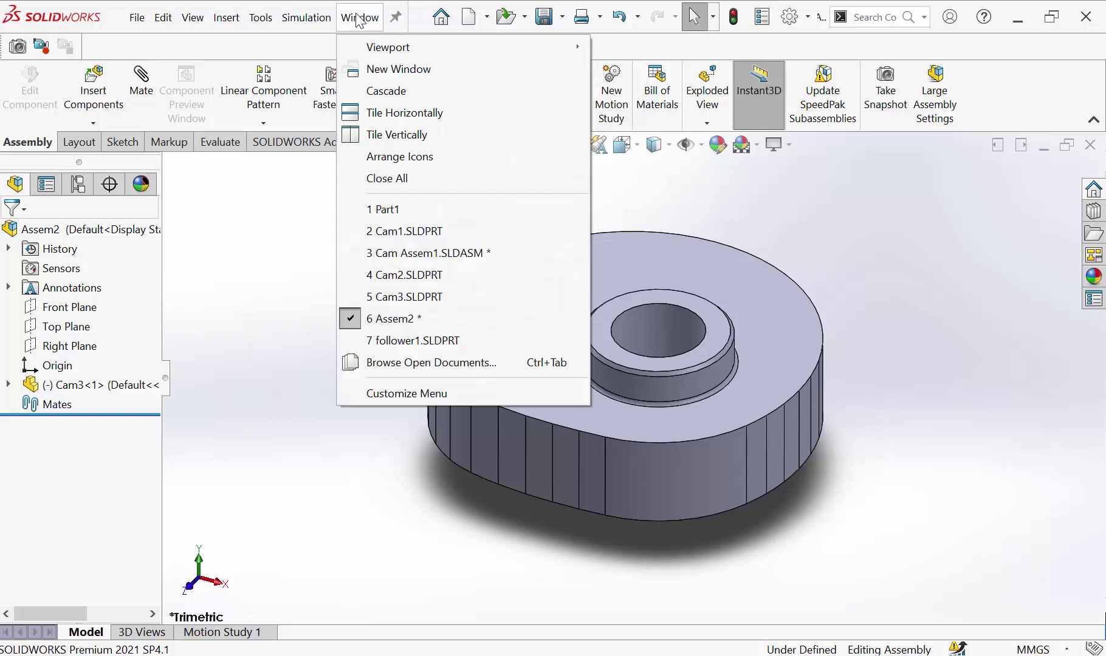
{"action": "left_click", "coordinate": [421, 254]}
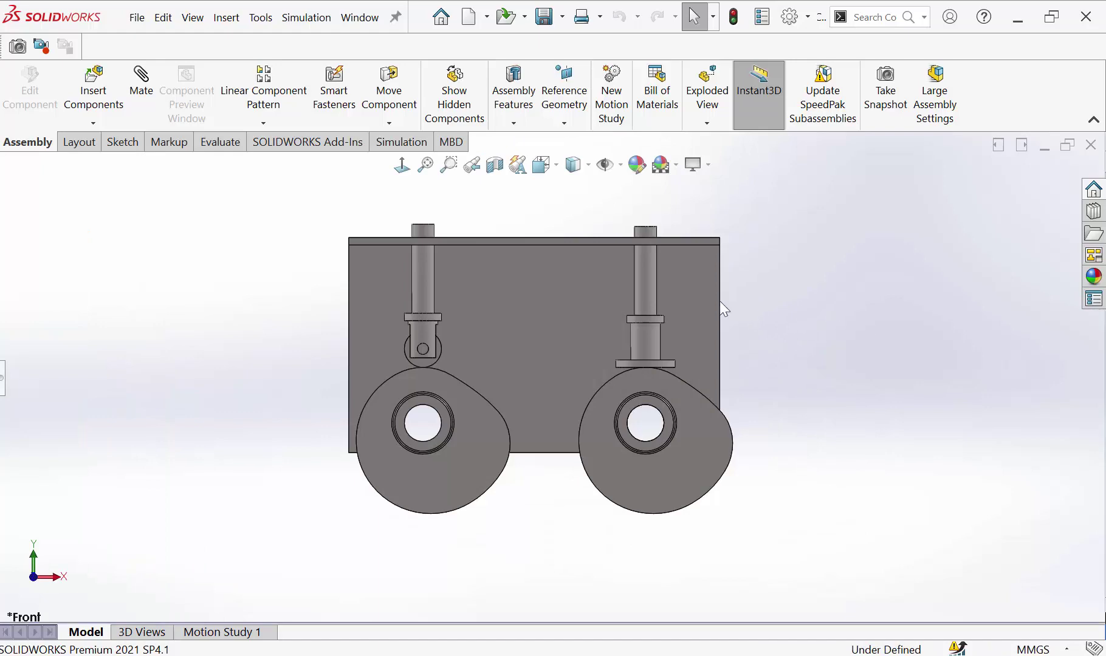
{"action": "middle_click_drag", "start_coordinate": [717, 309], "coordinate": [619, 327]}
{"action": "scroll", "coordinate": [595, 427], "scroll_direction": "down", "scroll_amount": 3}
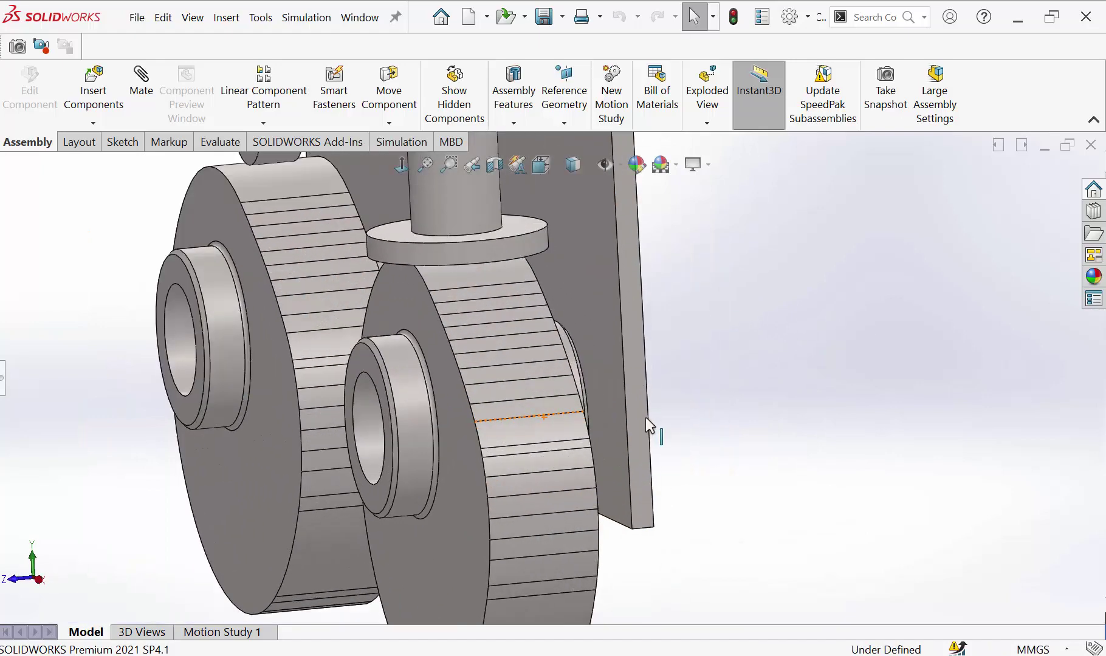
{"action": "scroll", "coordinate": [645, 416], "scroll_direction": "down", "scroll_amount": 3}
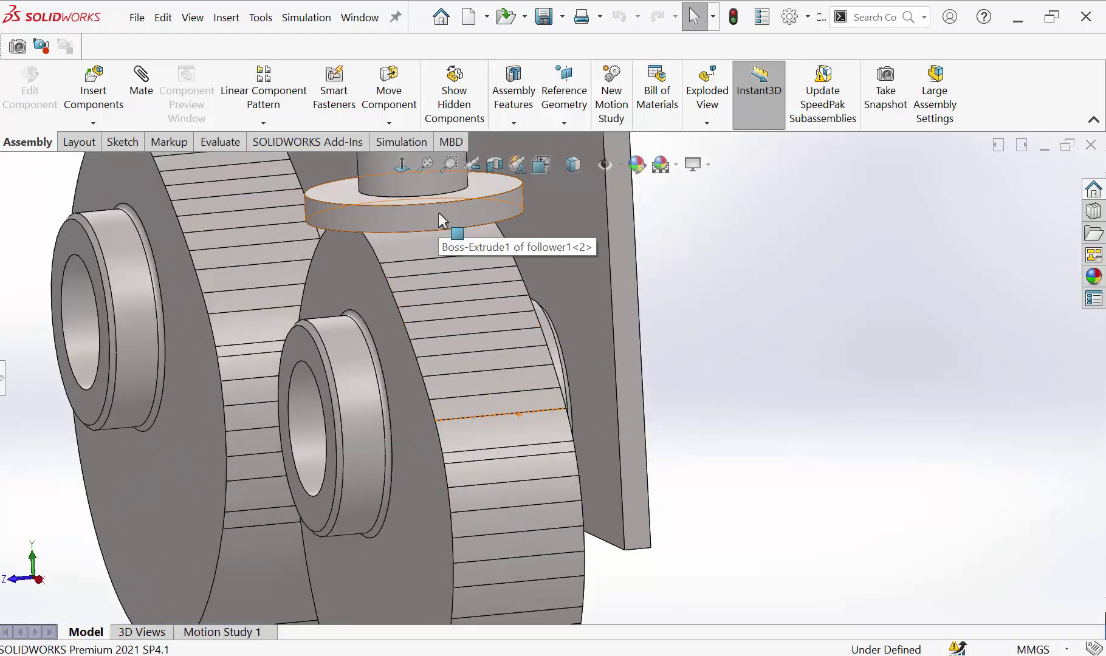
{"action": "scroll", "coordinate": [536, 306], "scroll_direction": "up", "scroll_amount": 3}
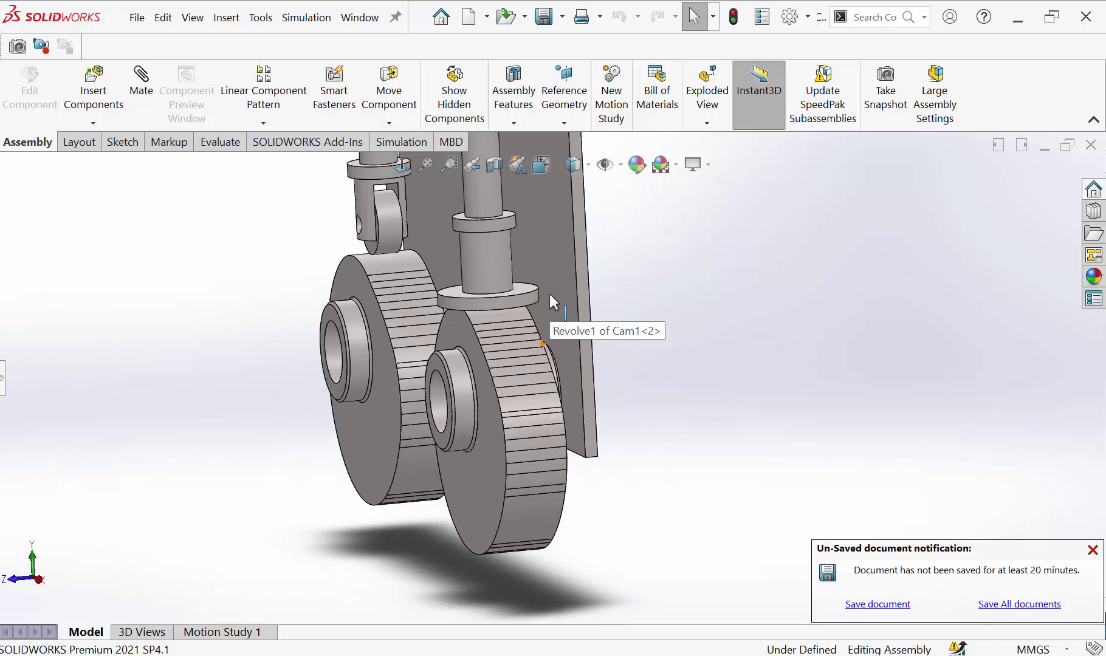
{"action": "left_click", "coordinate": [588, 361]}
Step: Reorient around the plate and open it as its own part, support.SLDPRT
{"action": "mouse_move", "coordinate": [618, 349]}
{"action": "middle_mouse_down"}
{"action": "mouse_move", "coordinate": [689, 424]}
{"action": "mouse_move", "coordinate": [669, 403]}
{"action": "middle_mouse_up"}
{"action": "scroll", "coordinate": [852, 344], "scroll_direction": "up", "scroll_amount": 3}
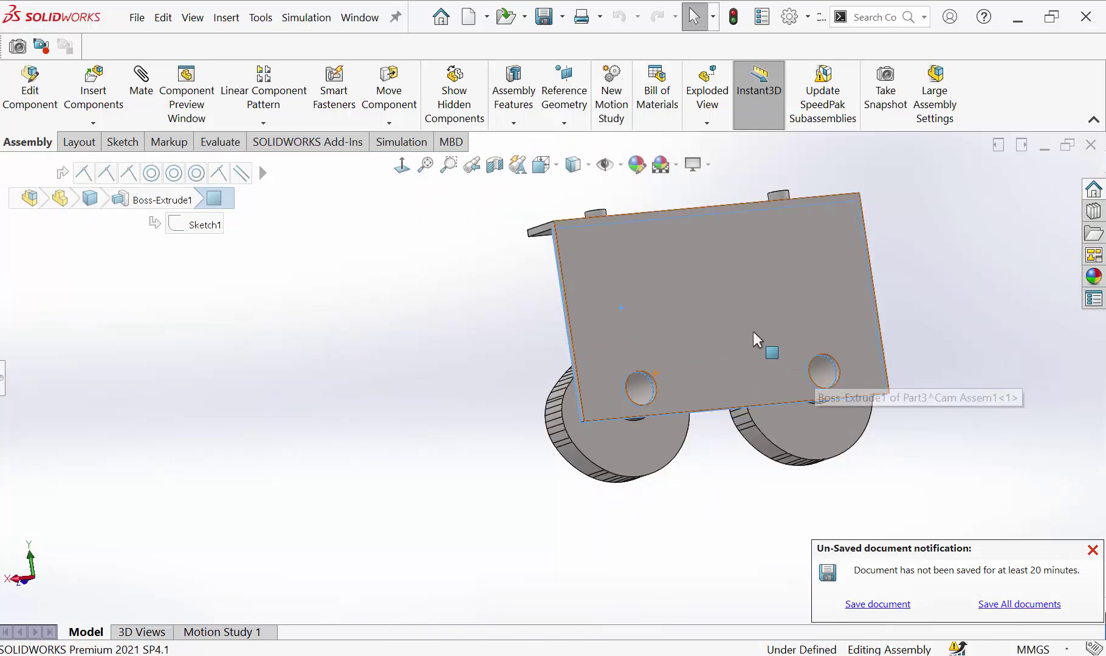
{"action": "middle_click_drag", "start_coordinate": [752, 331], "coordinate": [815, 319]}
{"action": "scroll", "coordinate": [700, 227], "scroll_direction": "down", "scroll_amount": 3}
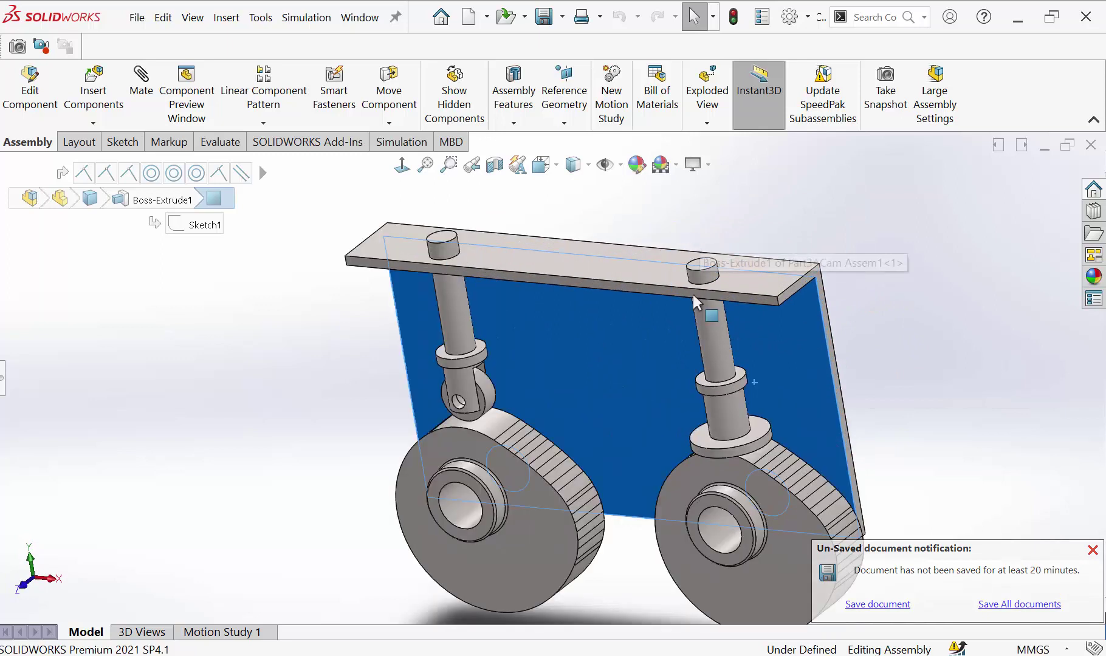
{"action": "left_click", "coordinate": [651, 347]}
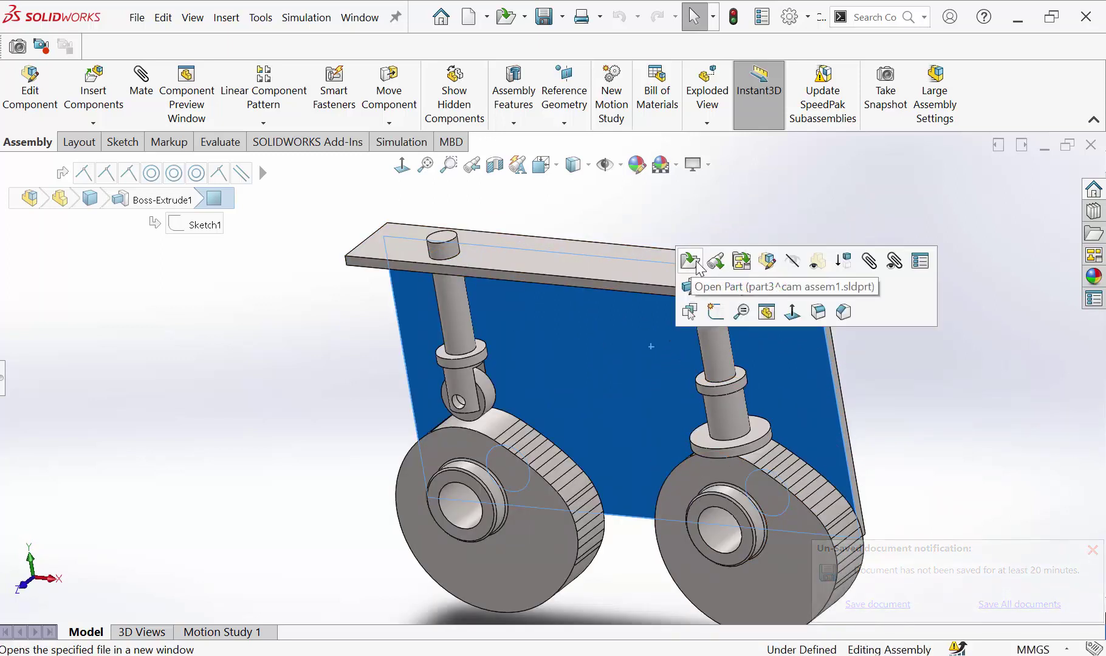
{"action": "left_click", "coordinate": [697, 267]}
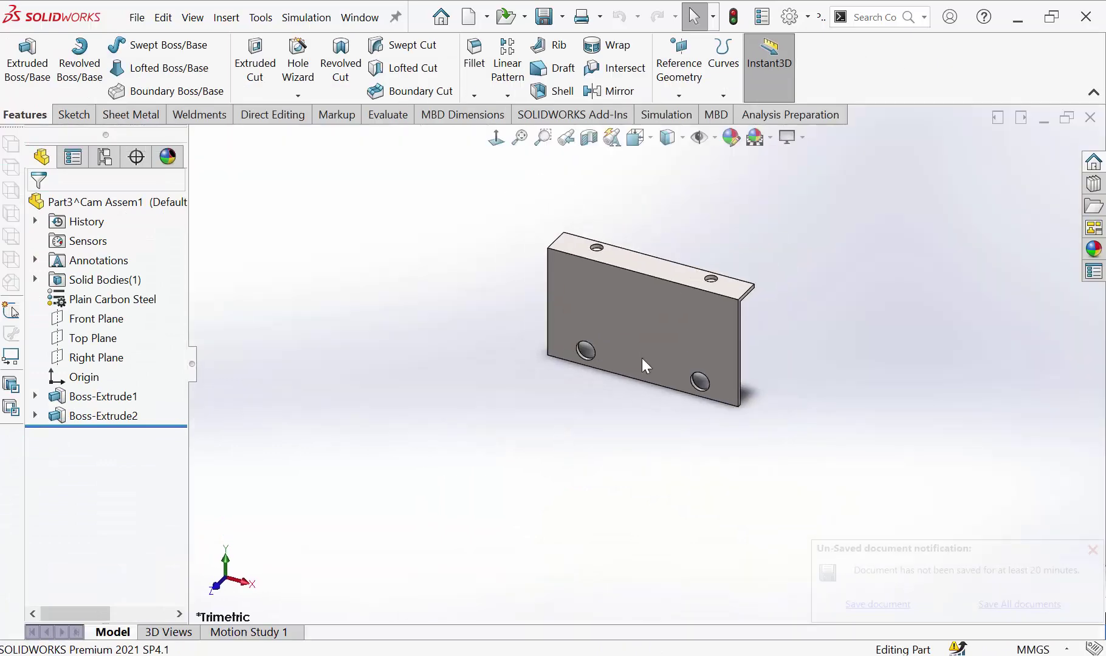
{"action": "left_click", "coordinate": [360, 17]}
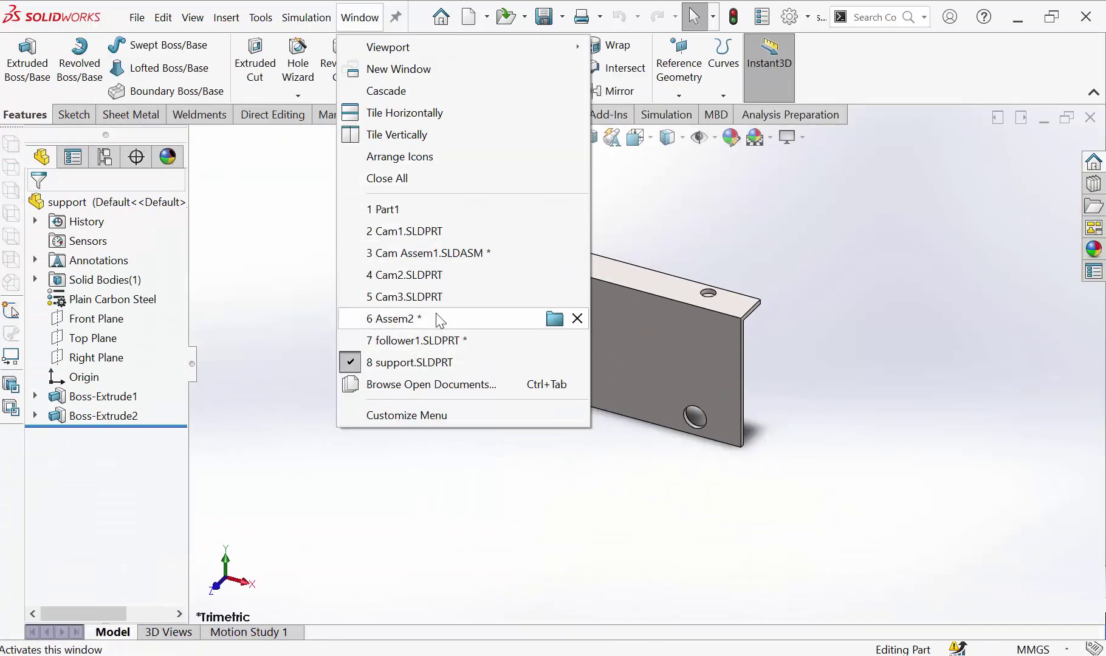
{"action": "left_click", "coordinate": [488, 317]}
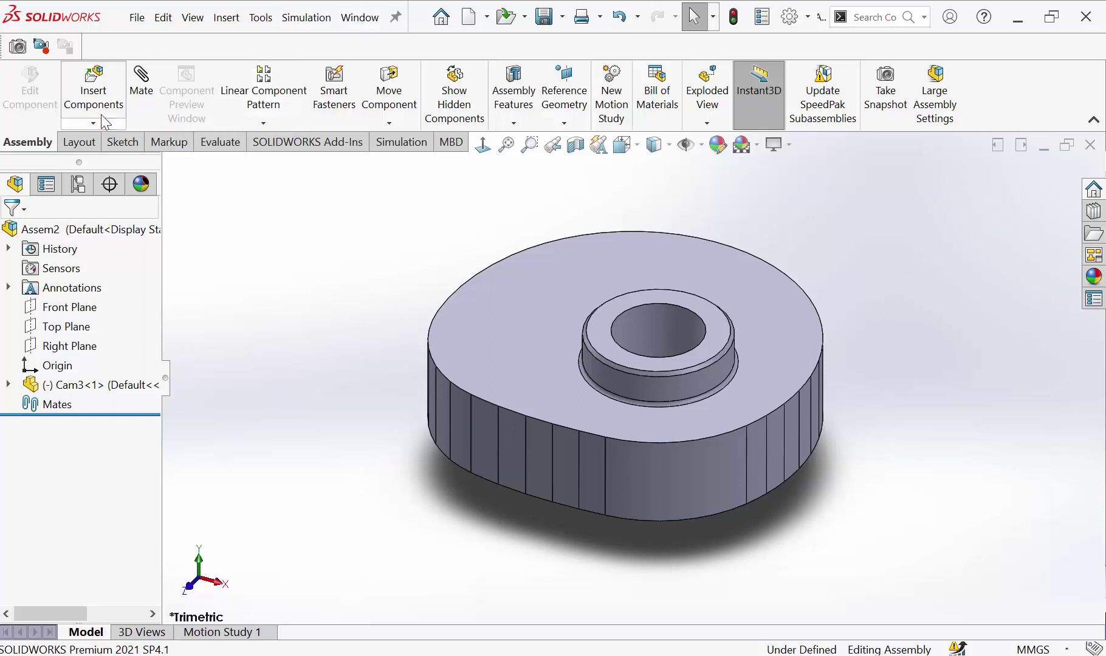
{"action": "left_click", "coordinate": [93, 82]}
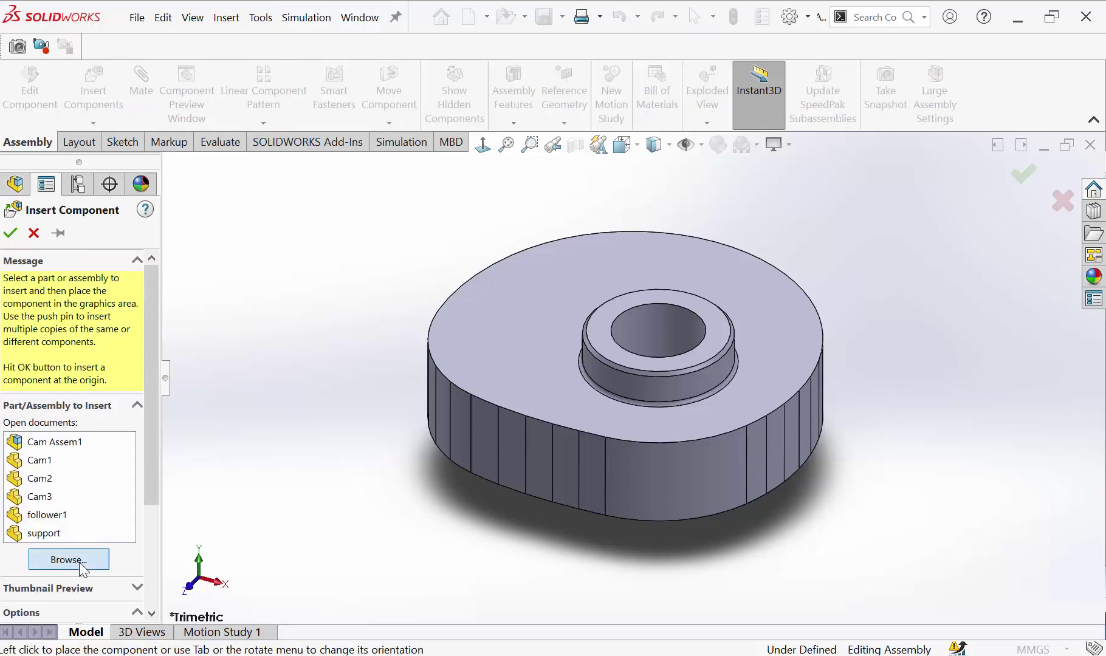
{"action": "left_click_drag", "start_coordinate": [313, 243], "coordinate": [295, 148]}
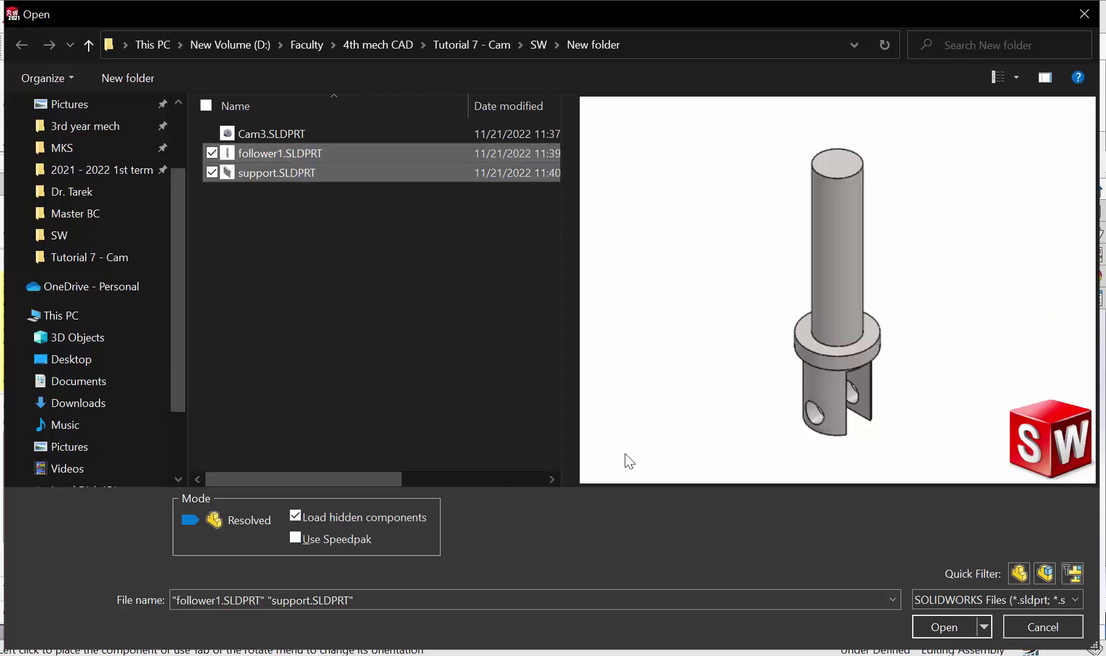
{"action": "left_click", "coordinate": [926, 625]}
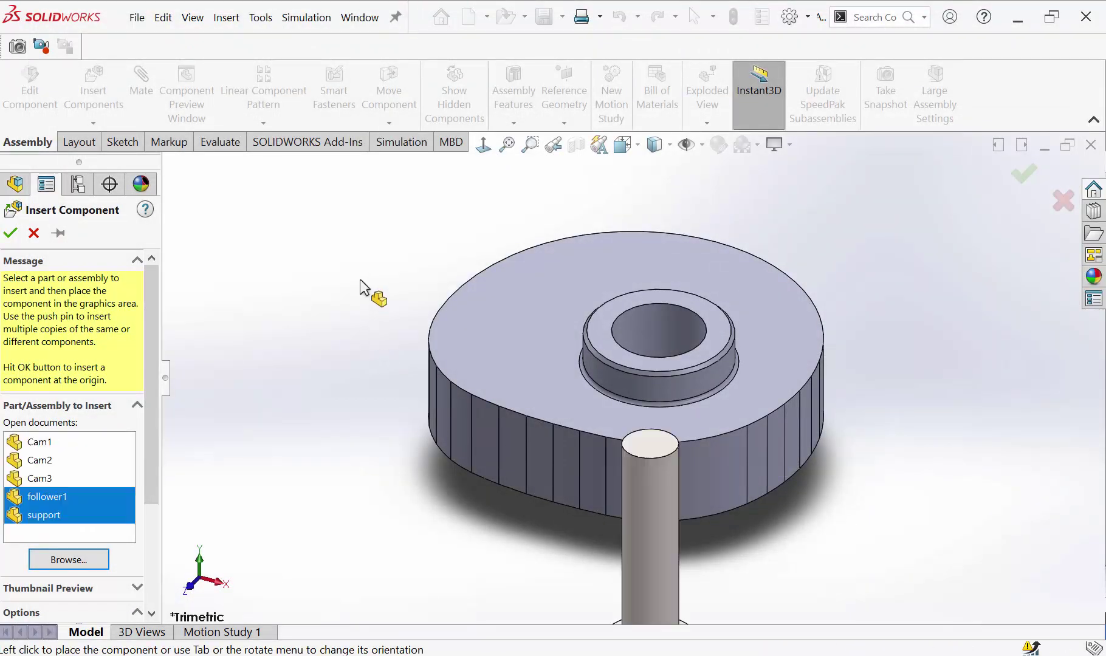
{"action": "left_click", "coordinate": [348, 323]}
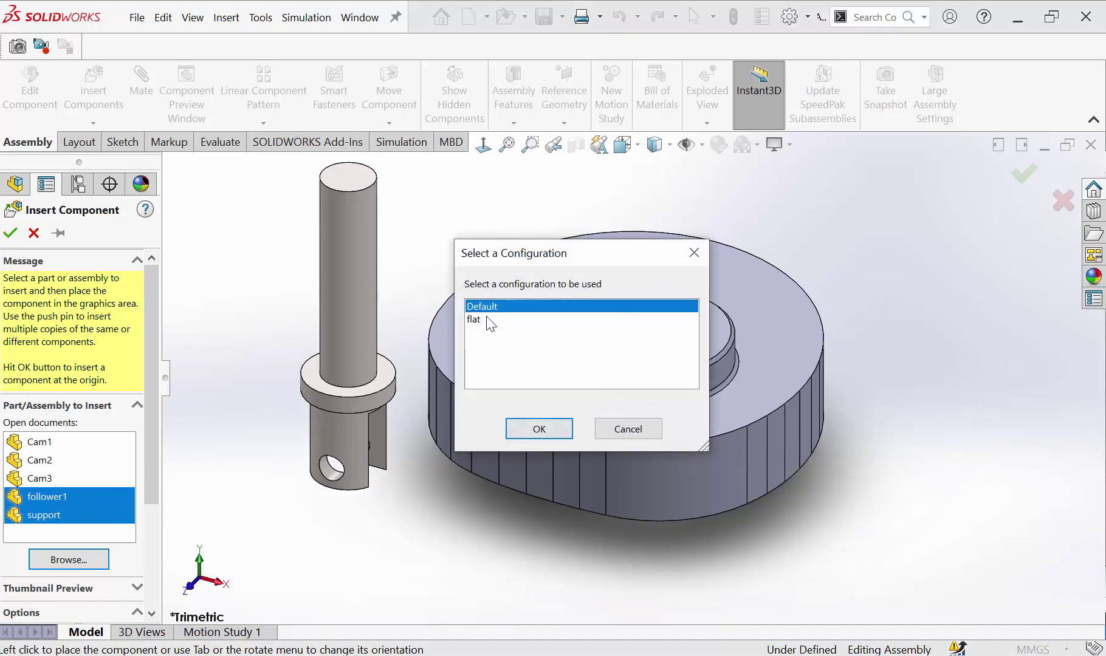
{"action": "left_click", "coordinate": [526, 432]}
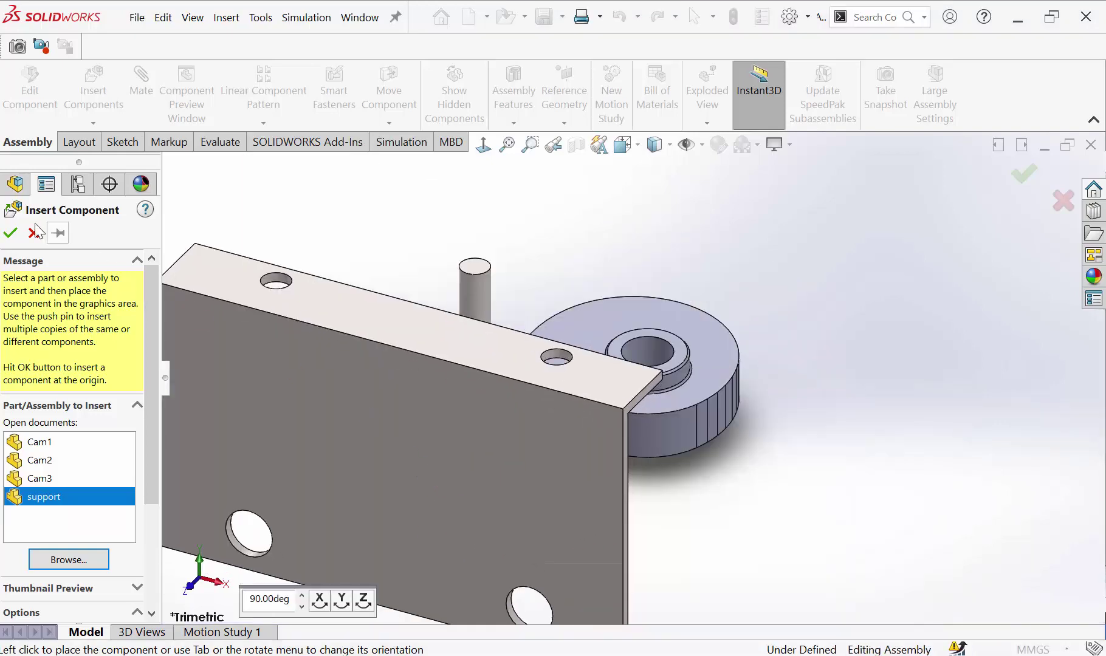
{"action": "left_click", "coordinate": [420, 459]}
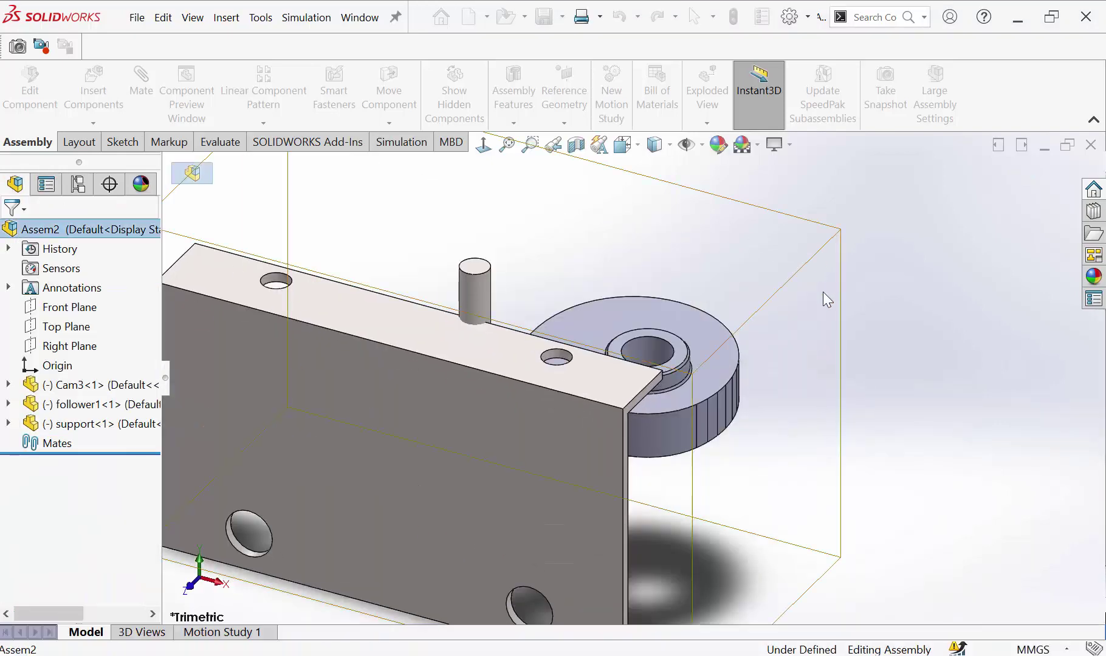
Step: Zoom the assembly to fit and set the Front view orientation
{"action": "key", "text": "f"}
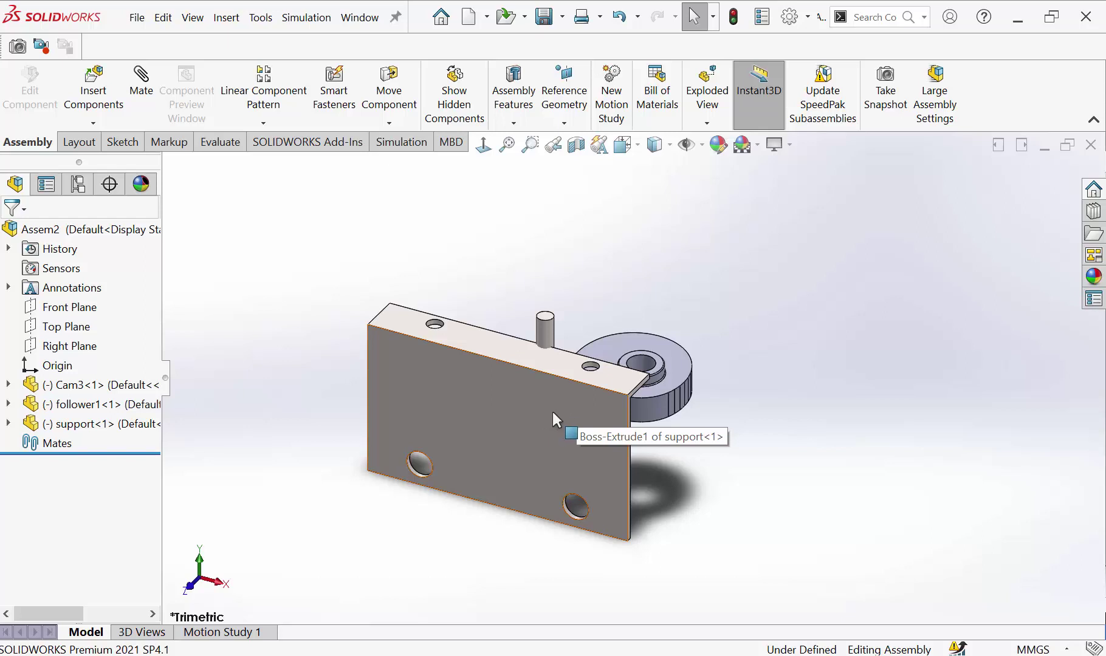
{"action": "scroll", "coordinate": [552, 412], "scroll_direction": "down", "scroll_amount": 1}
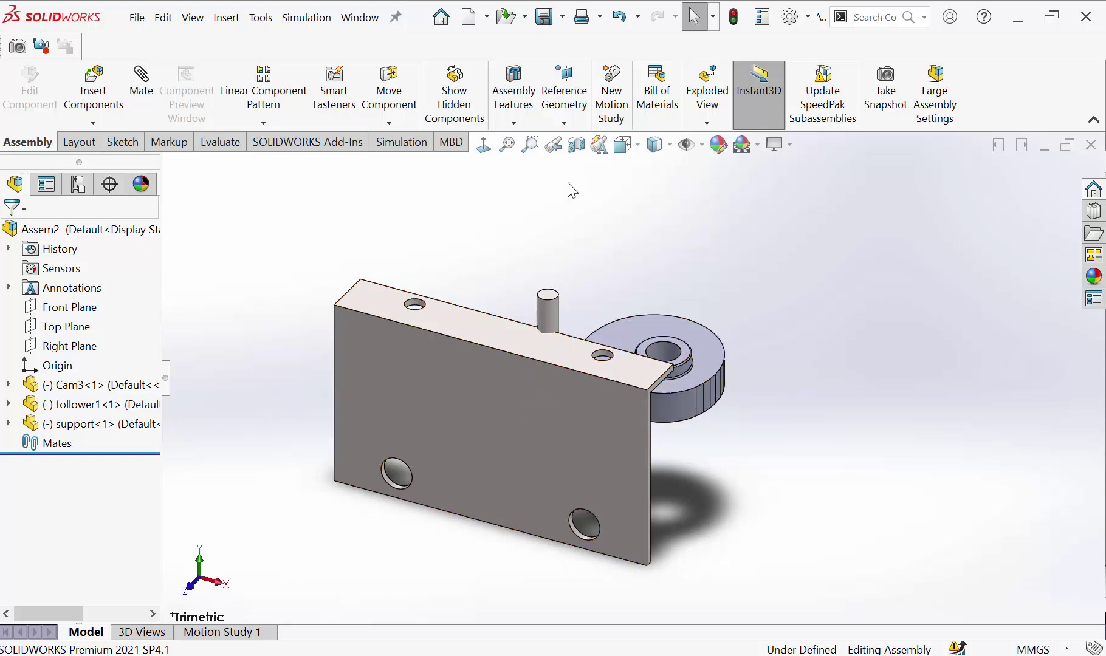
{"action": "left_click", "coordinate": [628, 151]}
{"action": "left_click", "coordinate": [648, 218]}
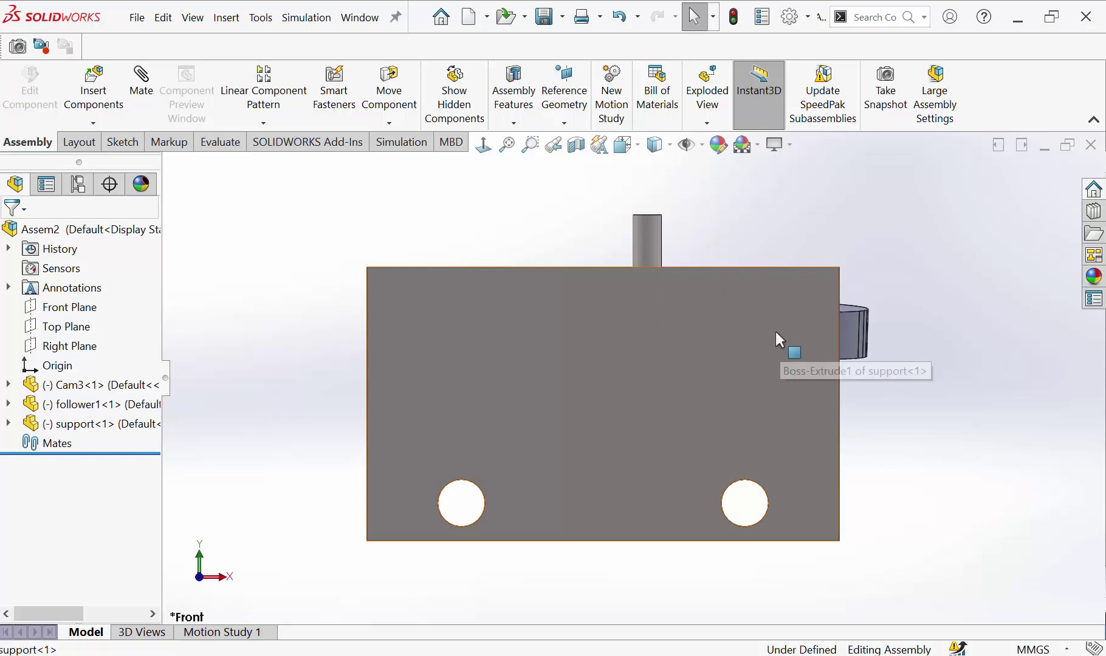
Step: Rotate the unconstrained support plate to a tilted position, then exit Move Component
{"action": "middle_click_drag", "start_coordinate": [774, 331], "coordinate": [526, 326]}
{"action": "left_click_drag", "start_coordinate": [524, 320], "coordinate": [459, 212]}
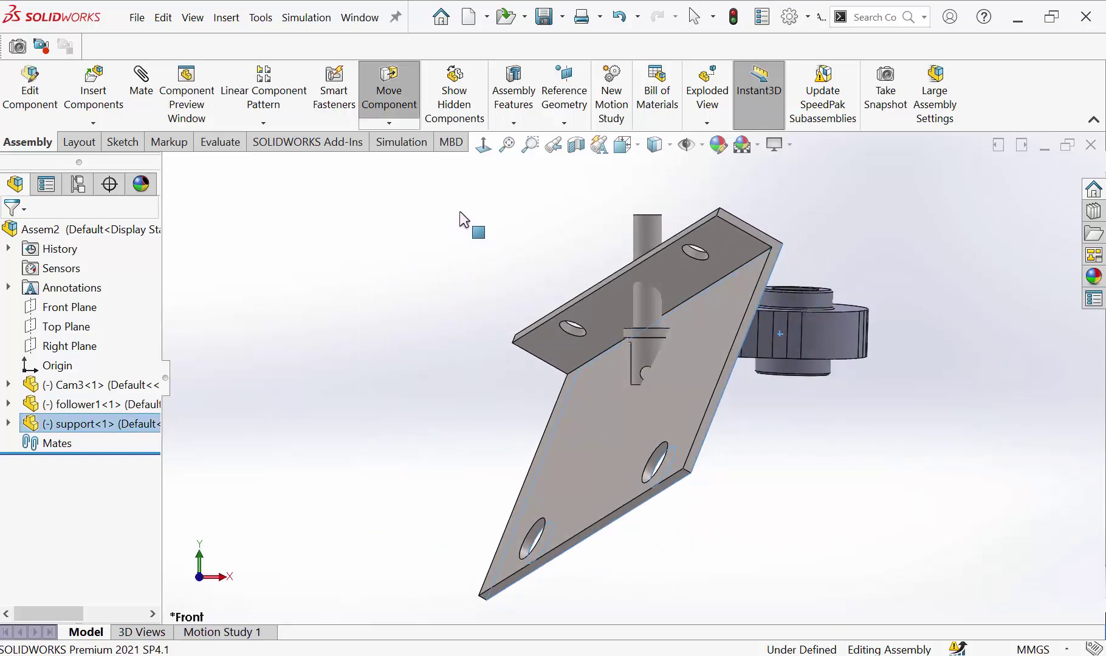
{"action": "key", "text": "Escape"}
{"action": "left_click", "coordinate": [846, 231]}
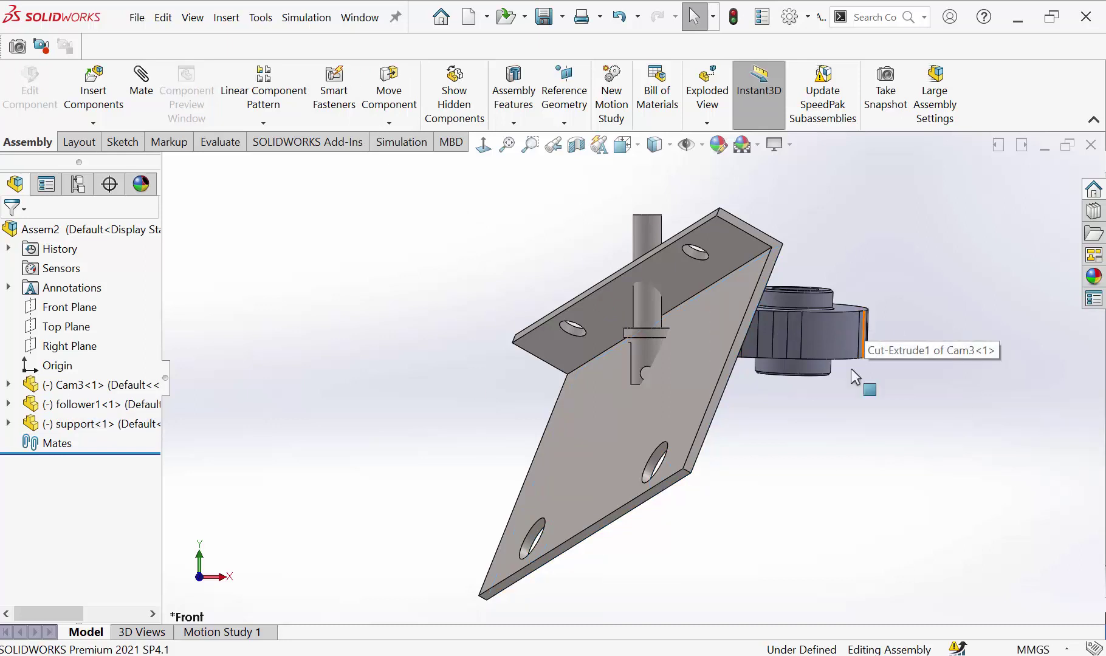
{"action": "scroll", "coordinate": [796, 402], "scroll_direction": "down", "scroll_amount": 1}
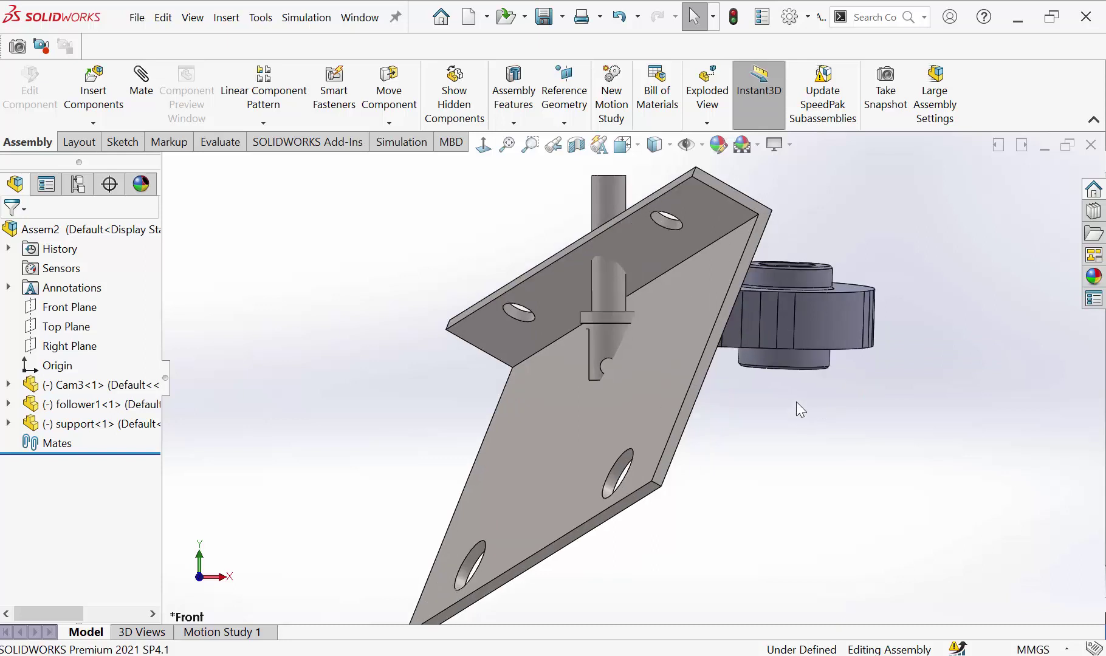
{"action": "scroll", "coordinate": [796, 402], "scroll_direction": "up", "scroll_amount": 1}
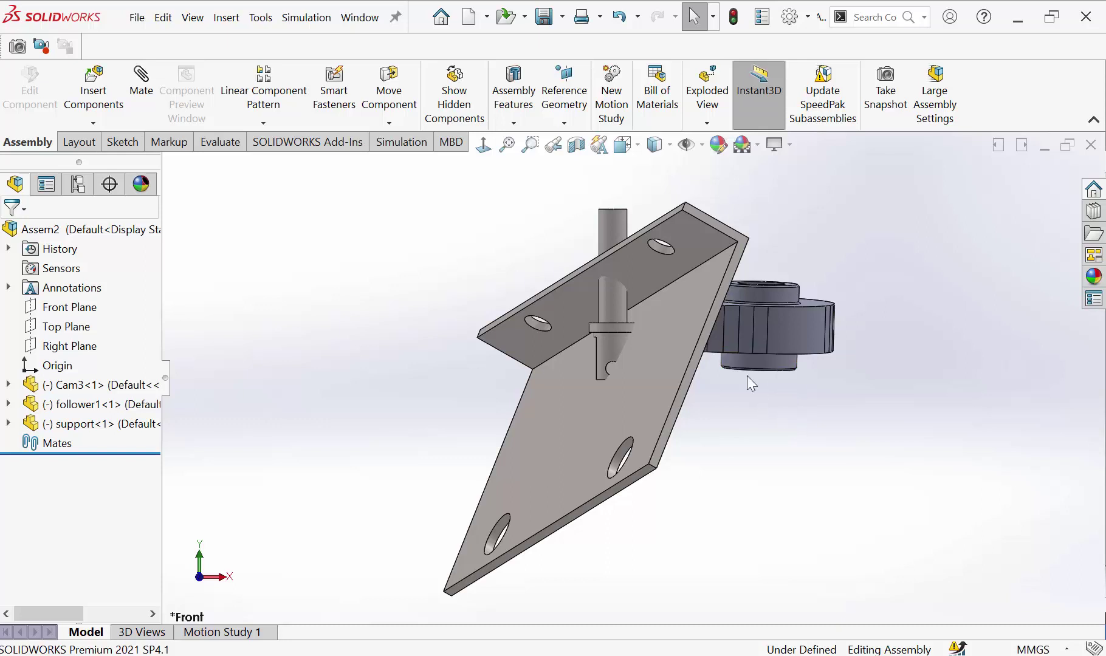
Step: Mate the support plate's front face coincident with the assembly Front Plane
{"action": "left_click", "coordinate": [651, 336]}
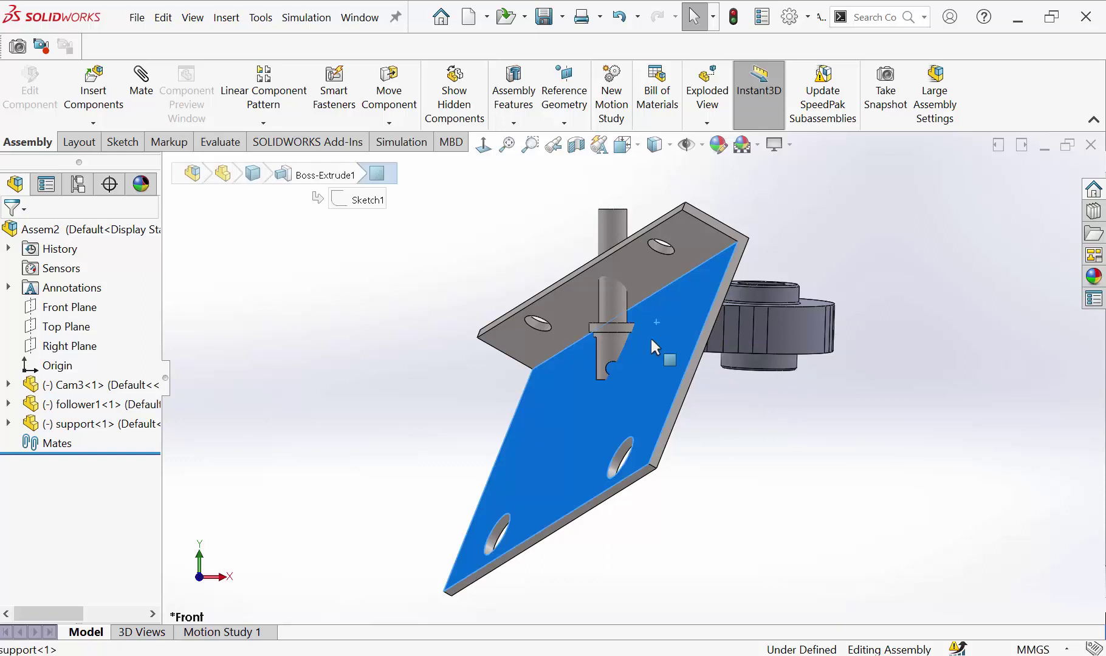
{"action": "left_click", "coordinate": [66, 308], "text": "ctrl"}
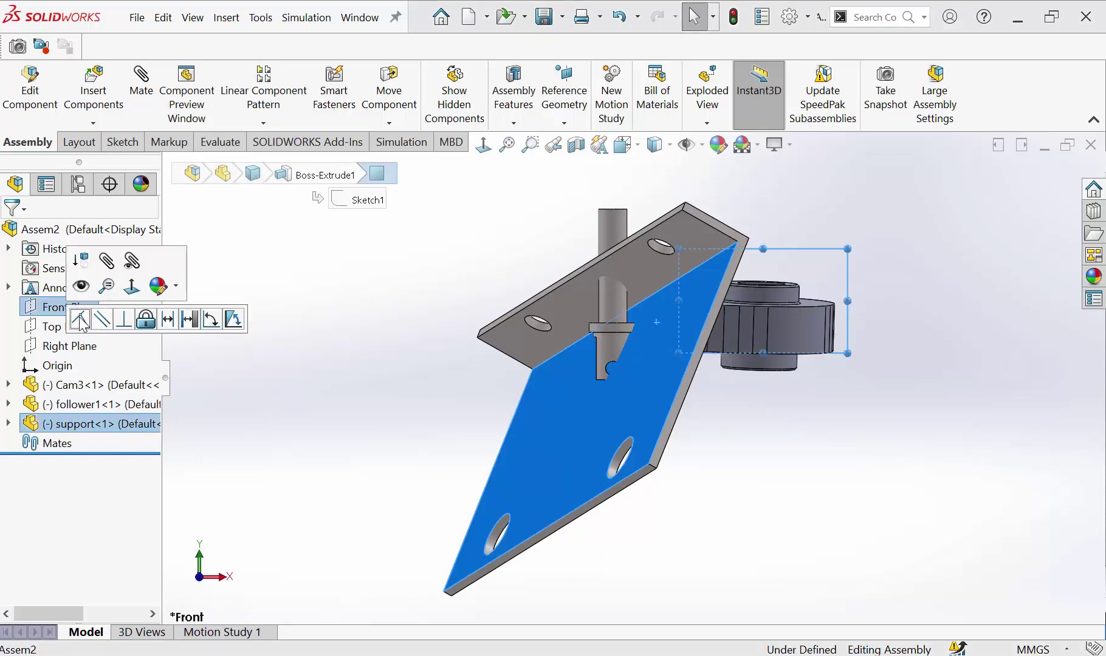
{"action": "left_click", "coordinate": [81, 319]}
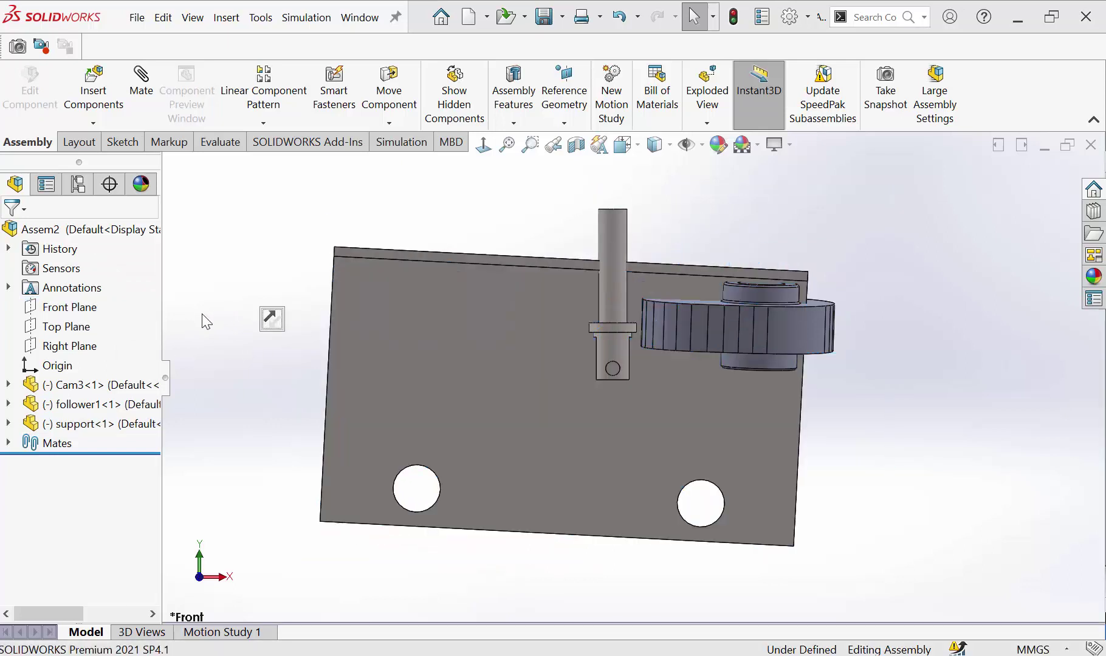
Step: Mate the support's Top Plane coincident with the assembly Top Plane
{"action": "left_click", "coordinate": [61, 326]}
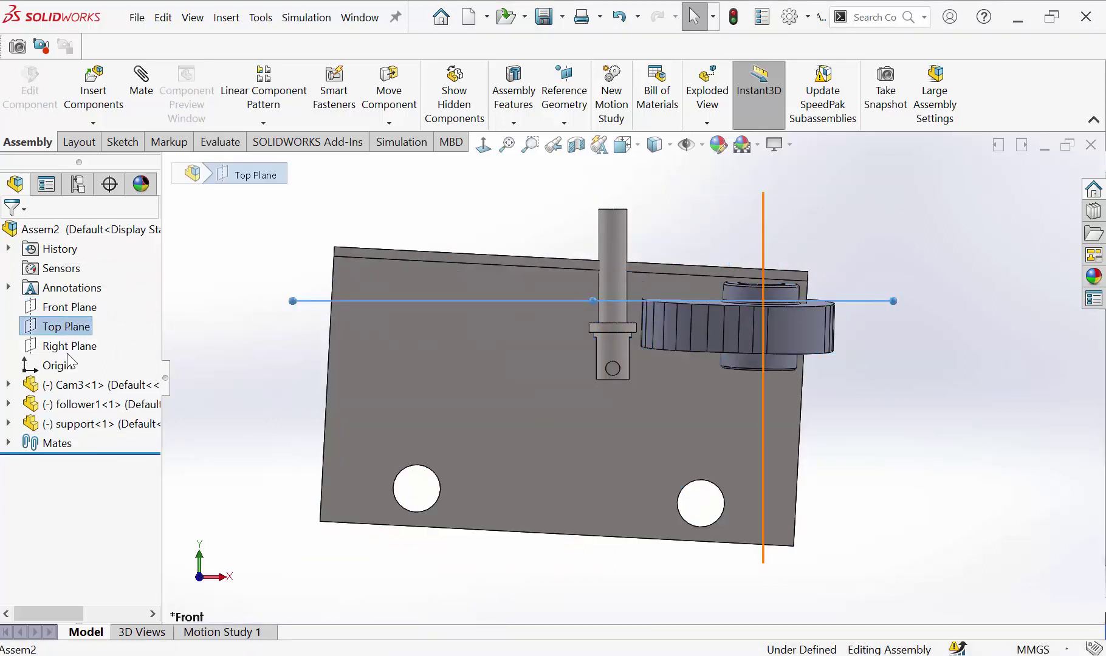
{"action": "left_click", "coordinate": [7, 424]}
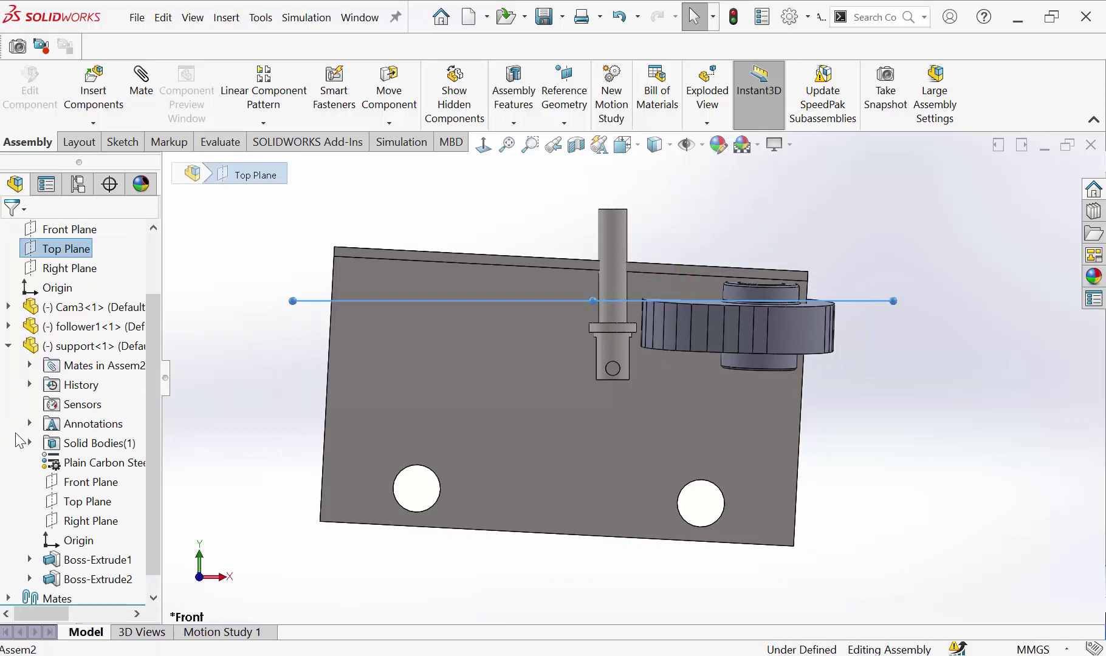
{"action": "left_click", "coordinate": [101, 503], "text": "ctrl"}
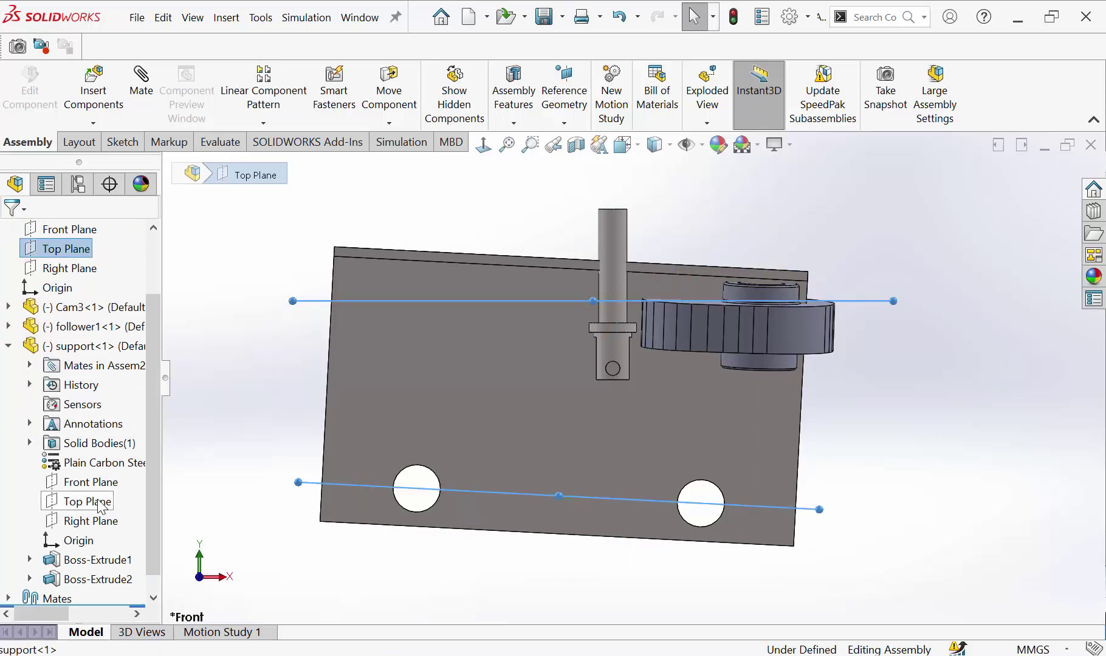
{"action": "left_click", "coordinate": [112, 511]}
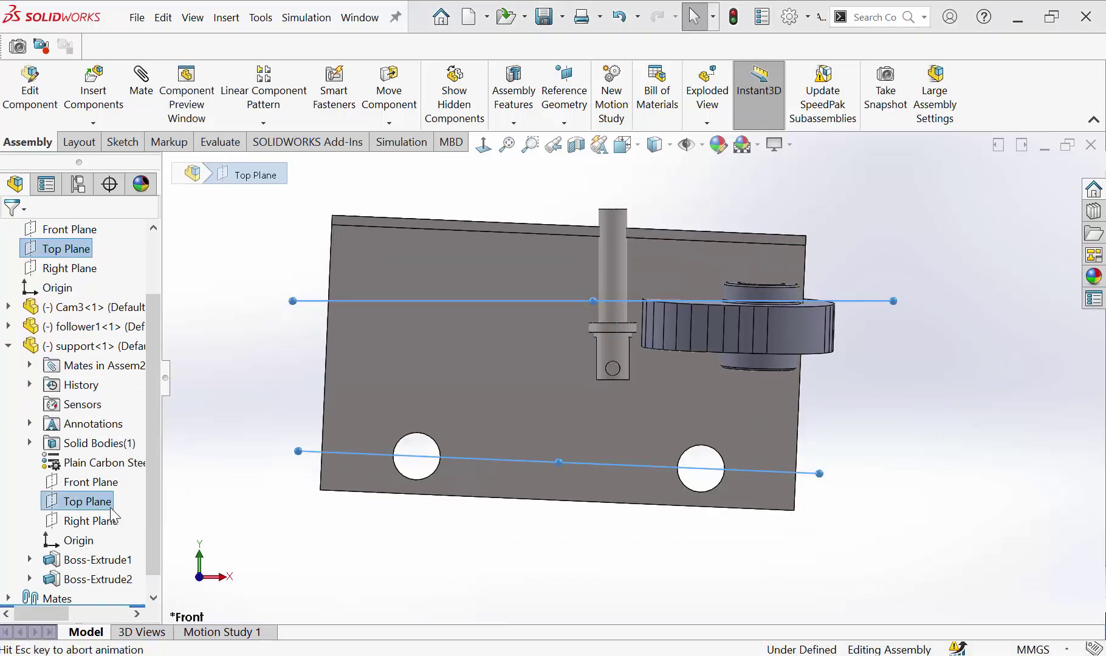
{"action": "left_click", "coordinate": [242, 402]}
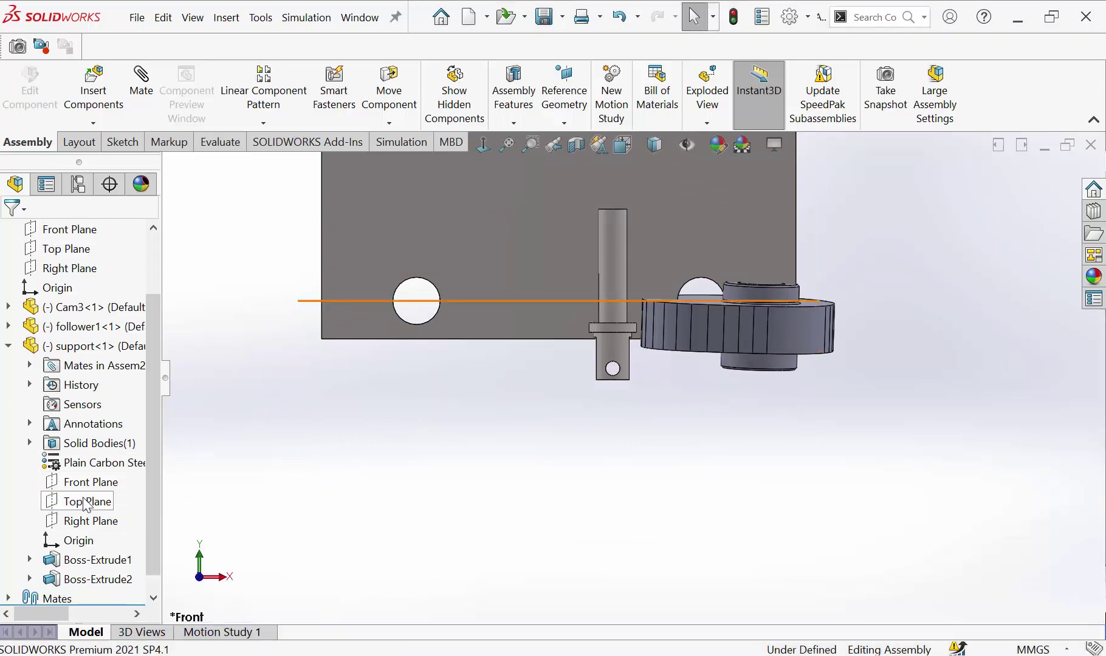
Step: Mate the support's Right Plane coincident with the assembly Right Plane
{"action": "left_click", "coordinate": [88, 521]}
{"action": "scroll", "coordinate": [73, 328], "scroll_direction": "up", "scroll_amount": 2}
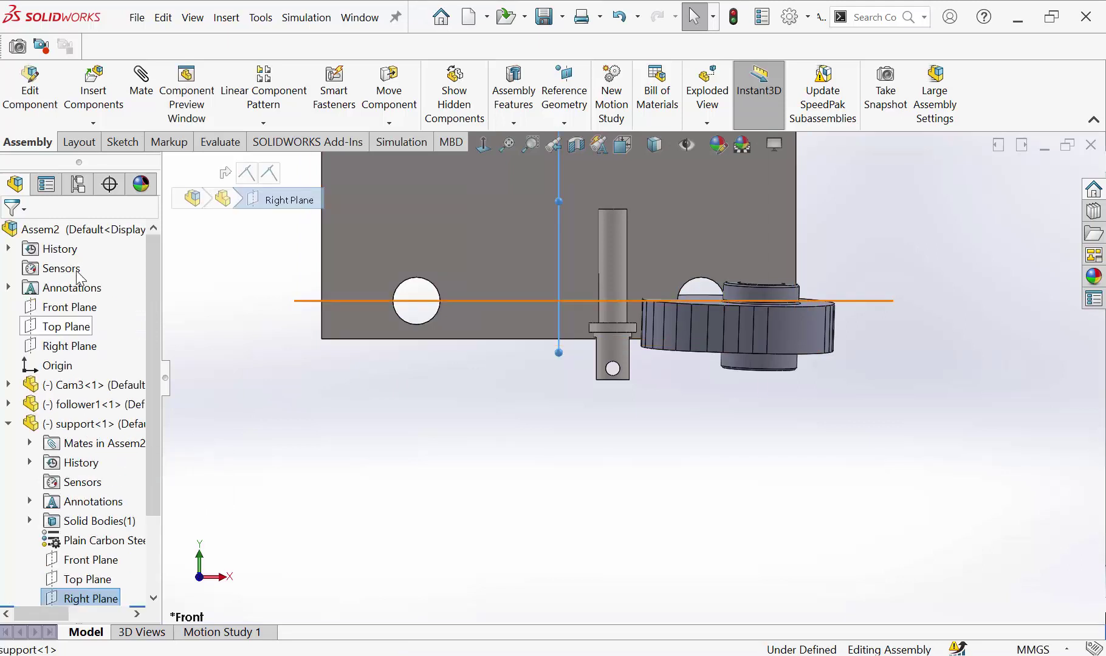
{"action": "left_click", "coordinate": [78, 351], "text": "ctrl"}
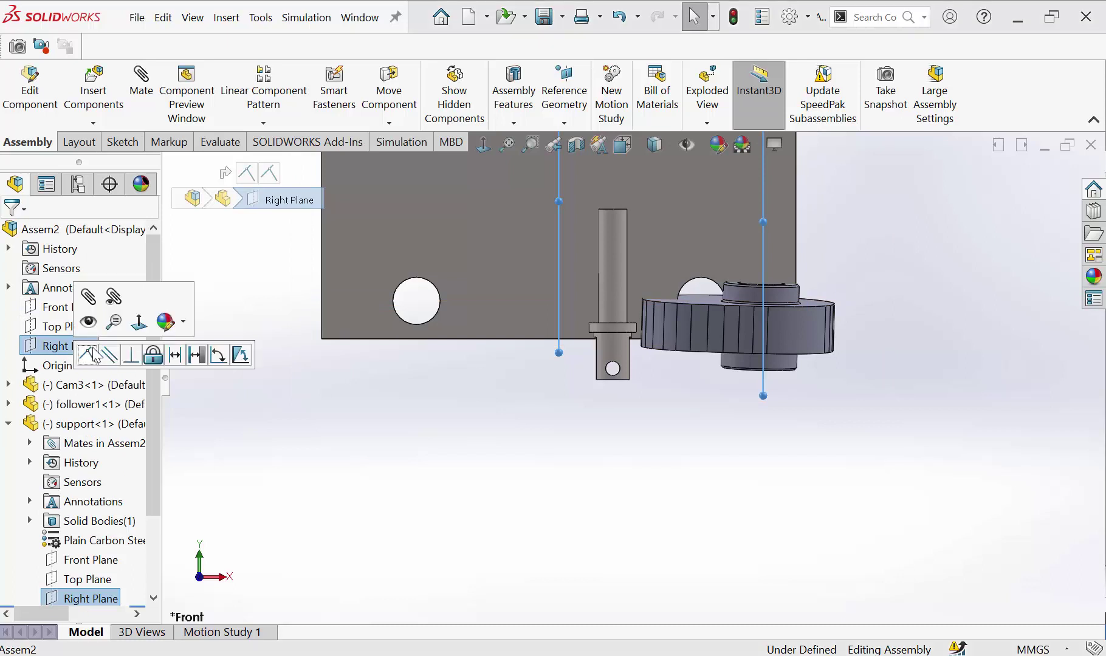
{"action": "left_click", "coordinate": [88, 354]}
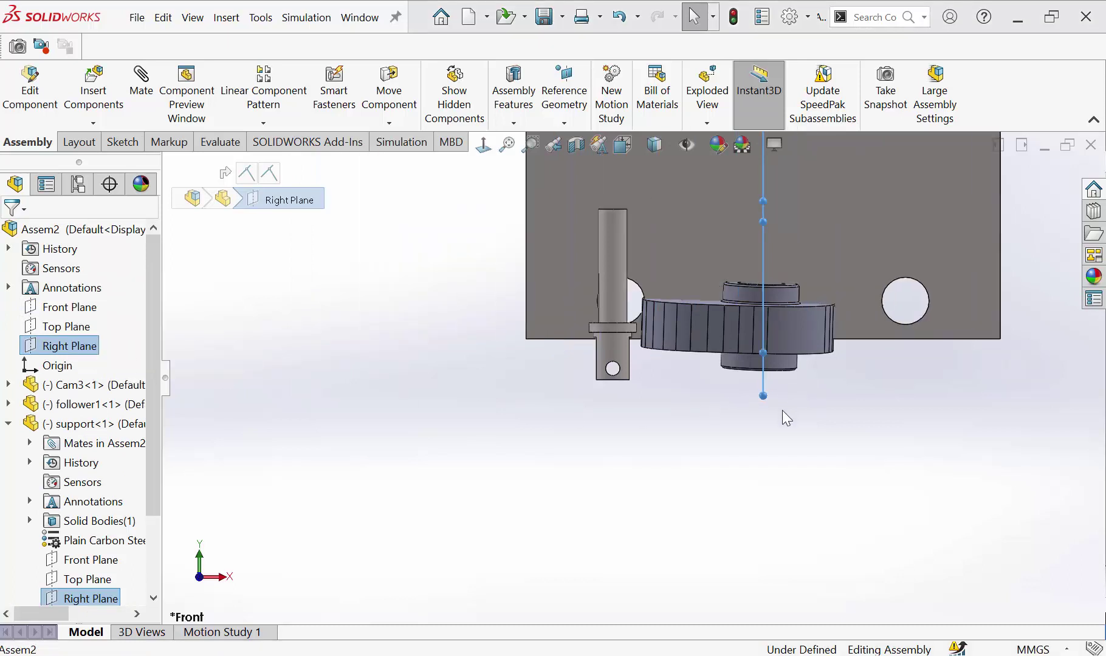
{"action": "left_click", "coordinate": [811, 452]}
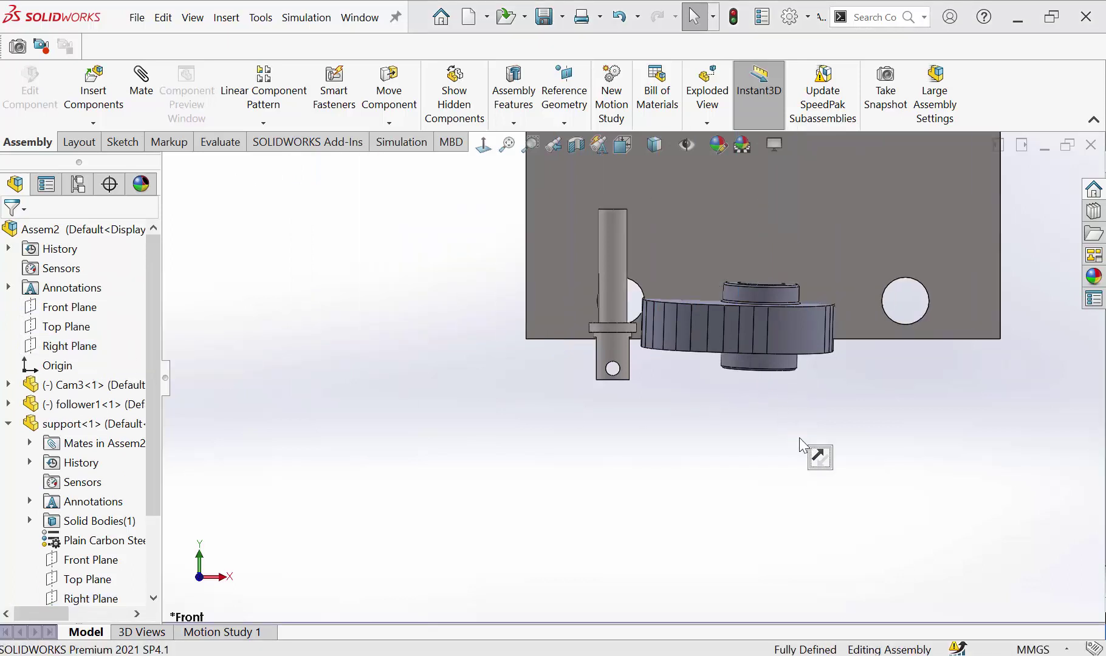
Step: Pull the follower pin aside, zoom to the flange hole, and add a Concentric mate
{"action": "key", "text": "f"}
{"action": "left_click_drag", "start_coordinate": [462, 439], "coordinate": [231, 183]}
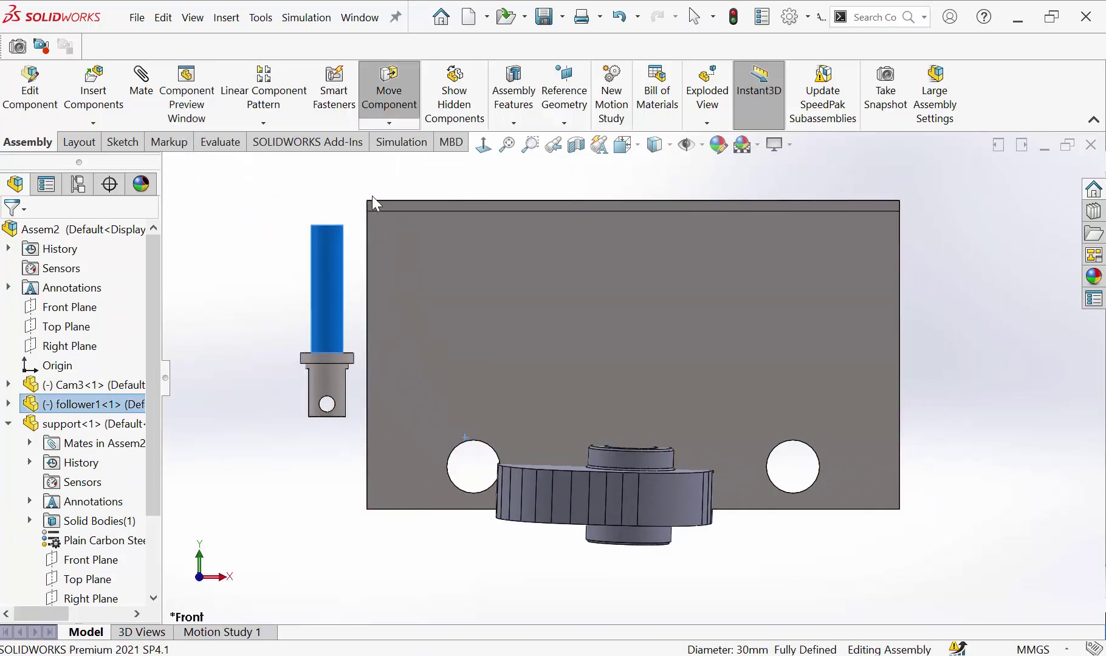
{"action": "key", "text": "f"}
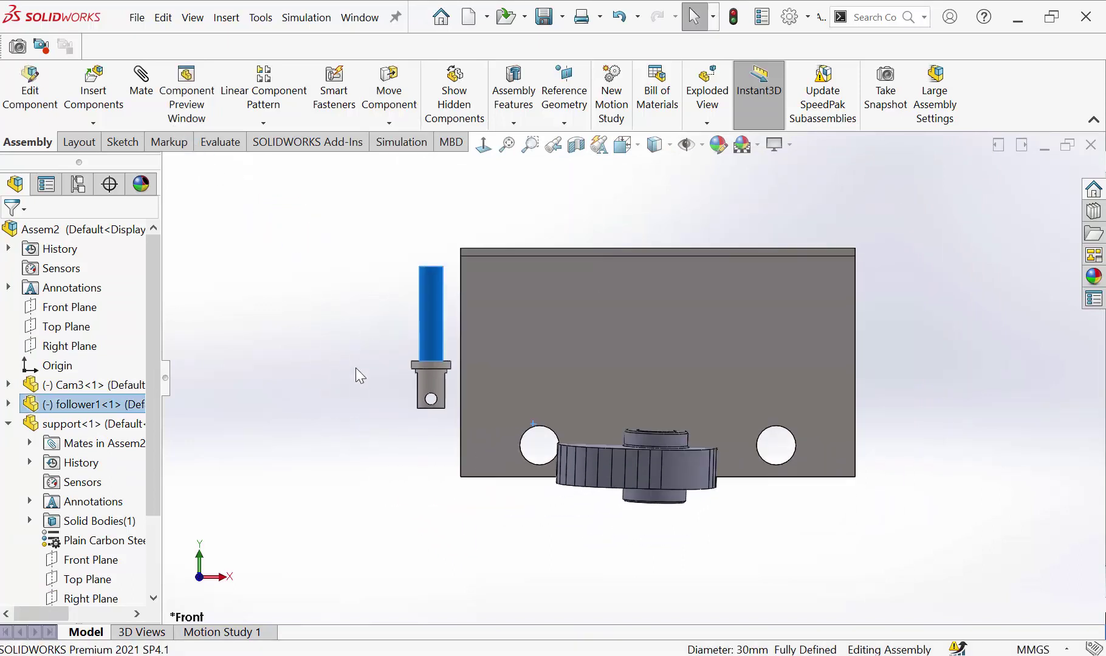
{"action": "middle_click_drag", "start_coordinate": [353, 352], "coordinate": [531, 341]}
{"action": "scroll", "coordinate": [563, 268], "scroll_direction": "down", "scroll_amount": 5}
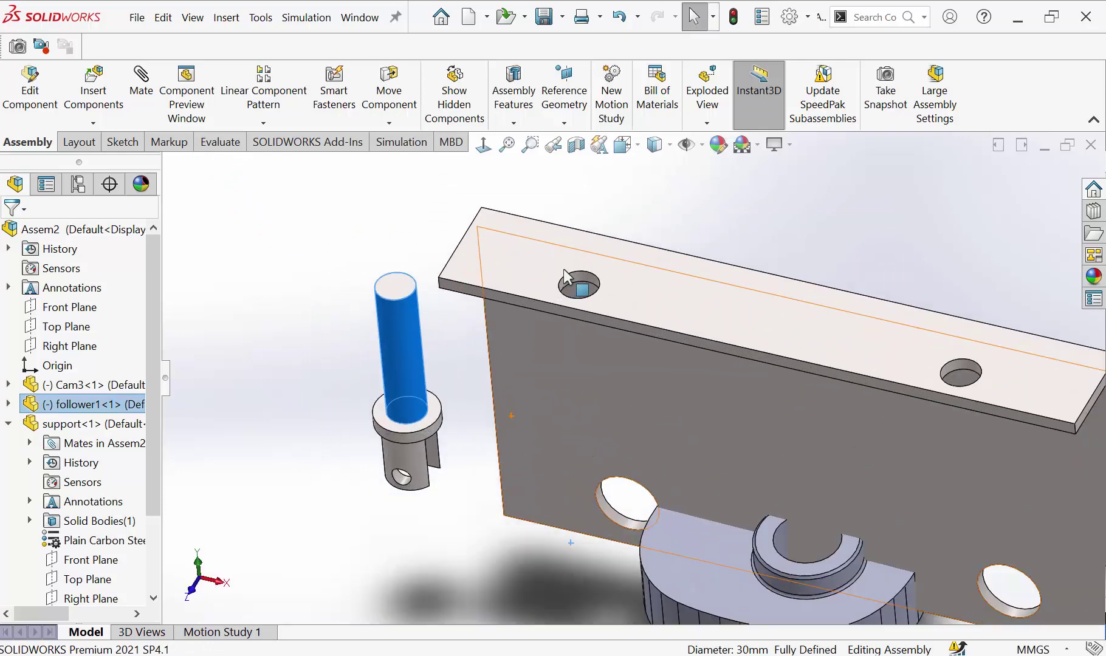
{"action": "scroll", "coordinate": [591, 304], "scroll_direction": "down", "scroll_amount": 5}
{"action": "left_click", "coordinate": [611, 301], "text": "ctrl"}
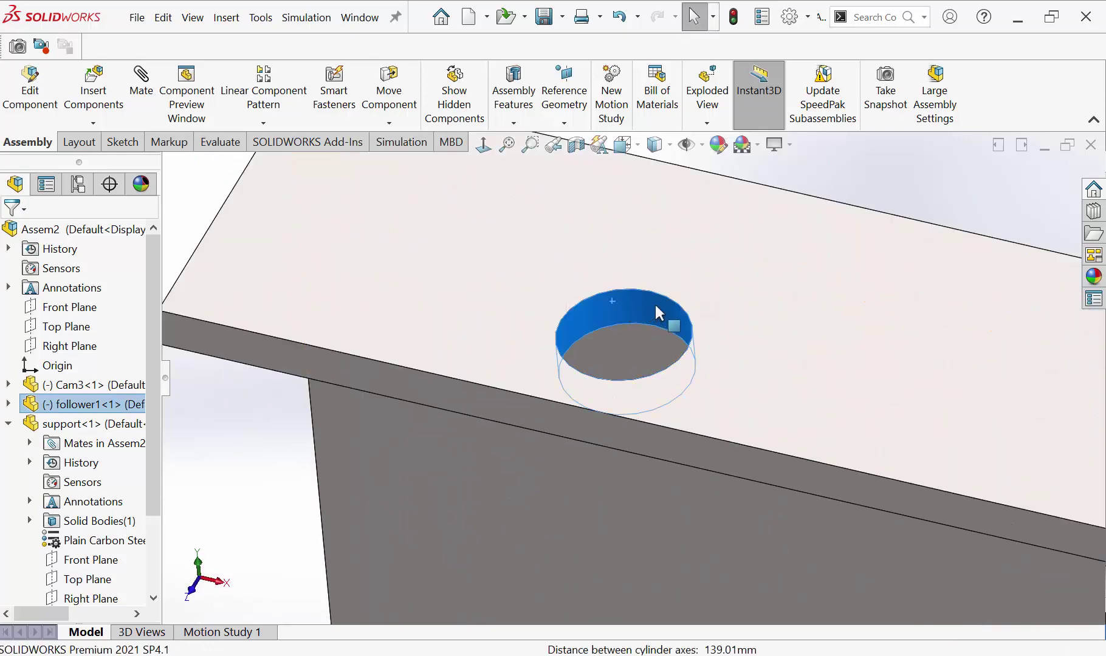
{"action": "left_click", "coordinate": [716, 295]}
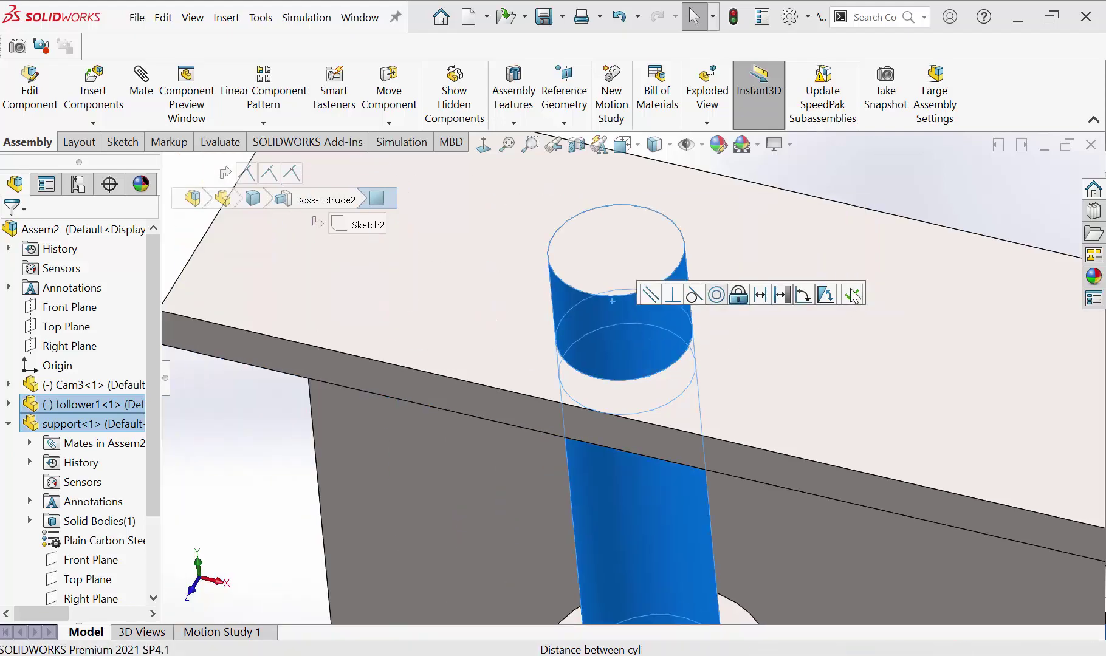
{"action": "left_click", "coordinate": [851, 296]}
Step: Orbit to the cam's cylindrical side and shift the cam slightly beside the plate
{"action": "scroll", "coordinate": [634, 379], "scroll_direction": "up", "scroll_amount": 5}
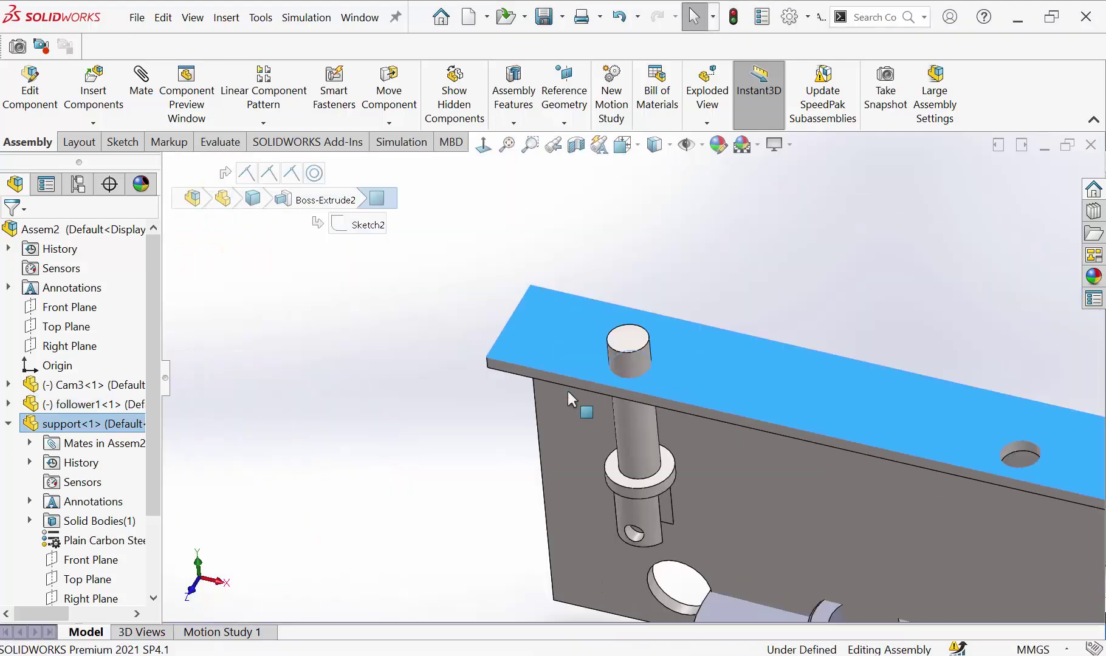
{"action": "scroll", "coordinate": [776, 557], "scroll_direction": "down", "scroll_amount": 3}
{"action": "scroll", "coordinate": [773, 557], "scroll_direction": "down", "scroll_amount": 3}
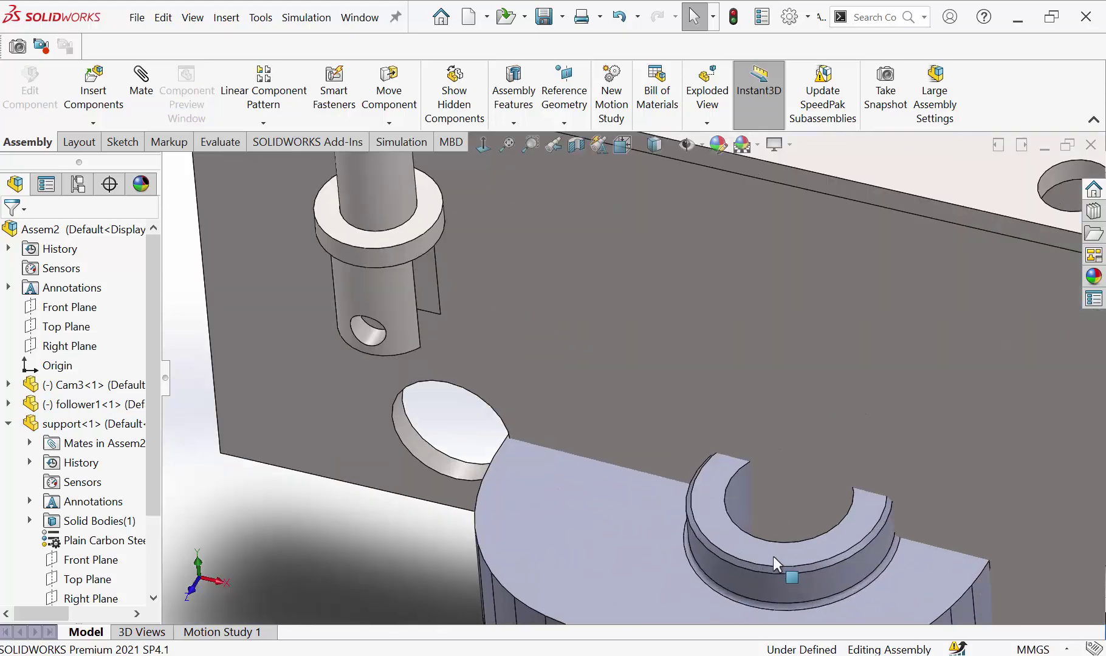
{"action": "scroll", "coordinate": [773, 556], "scroll_direction": "down", "scroll_amount": 2}
{"action": "scroll", "coordinate": [610, 565], "scroll_direction": "up", "scroll_amount": 3}
{"action": "mouse_move", "coordinate": [679, 447]}
{"action": "right_mouse_down"}
{"action": "mouse_move", "coordinate": [780, 280]}
{"action": "mouse_move", "coordinate": [853, 335]}
{"action": "mouse_move", "coordinate": [745, 314]}
{"action": "mouse_move", "coordinate": [668, 364]}
{"action": "mouse_move", "coordinate": [686, 391]}
{"action": "right_mouse_up"}
{"action": "left_click_drag", "start_coordinate": [689, 394], "coordinate": [548, 442]}
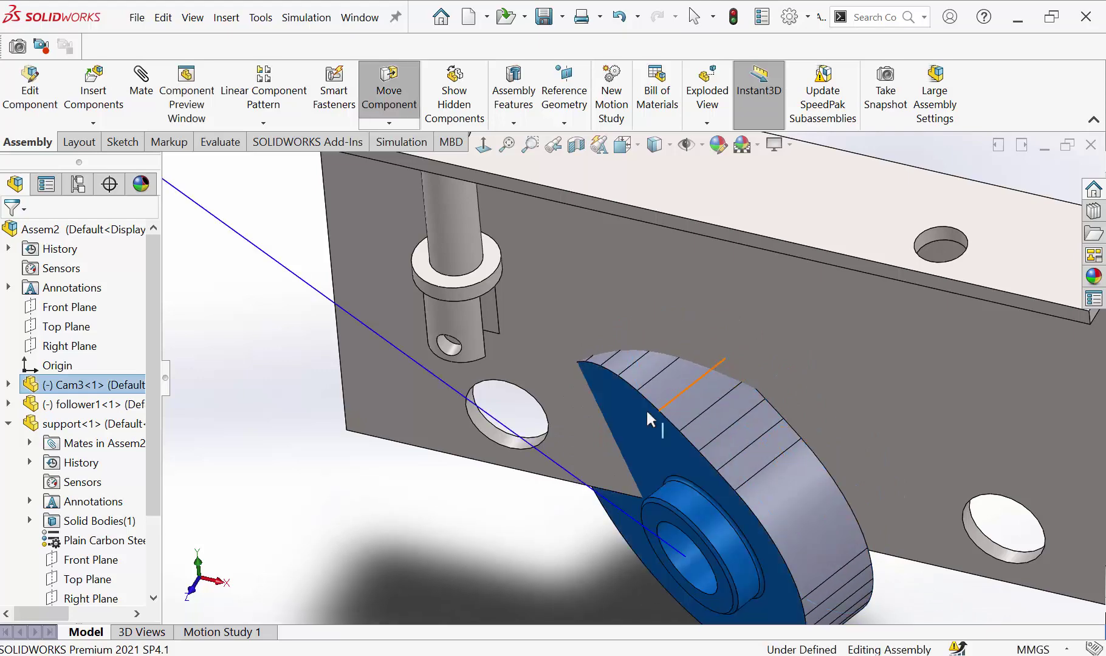
{"action": "key", "text": "Escape"}
{"action": "scroll", "coordinate": [523, 524], "scroll_direction": "up", "scroll_amount": 5}
Step: Move the cam to the lower-left of the support plate
{"action": "left_click", "coordinate": [522, 525]}
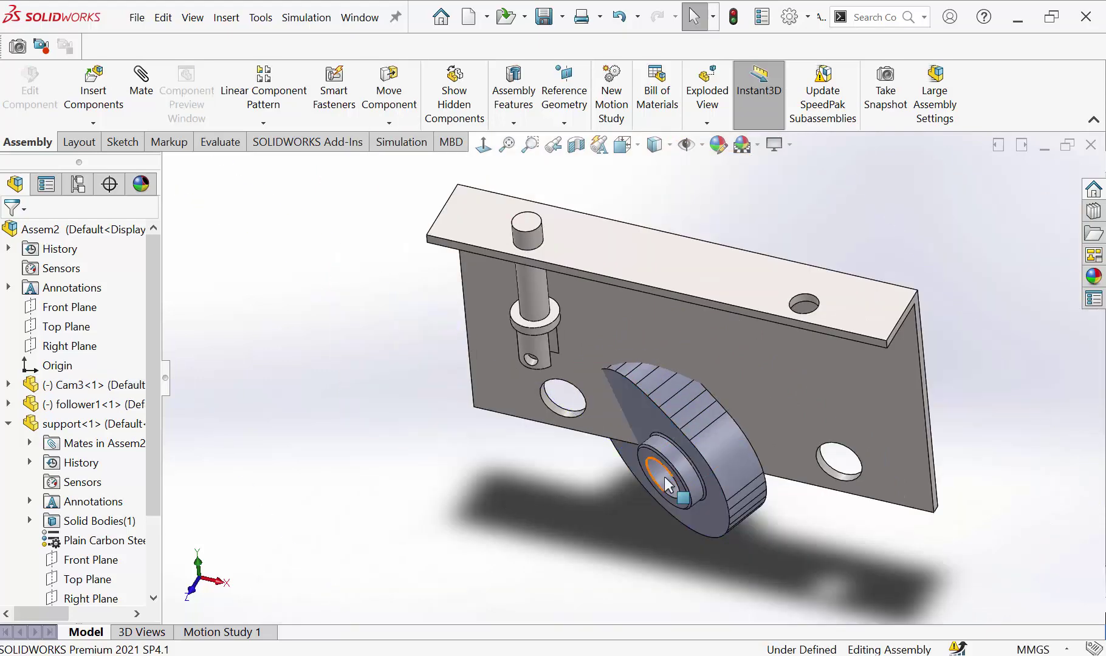
{"action": "left_click", "coordinate": [677, 461]}
{"action": "mouse_move", "coordinate": [677, 462]}
{"action": "left_mouse_down"}
{"action": "mouse_move", "coordinate": [395, 469]}
{"action": "mouse_move", "coordinate": [475, 489]}
{"action": "mouse_move", "coordinate": [626, 434]}
{"action": "mouse_move", "coordinate": [477, 430]}
{"action": "mouse_move", "coordinate": [422, 438]}
{"action": "mouse_move", "coordinate": [393, 457]}
{"action": "mouse_move", "coordinate": [395, 470]}
{"action": "left_mouse_up"}
{"action": "scroll", "coordinate": [600, 467], "scroll_direction": "down", "scroll_amount": 3}
{"action": "scroll", "coordinate": [600, 468], "scroll_direction": "down", "scroll_amount": 2}
{"action": "key", "text": "Escape"}
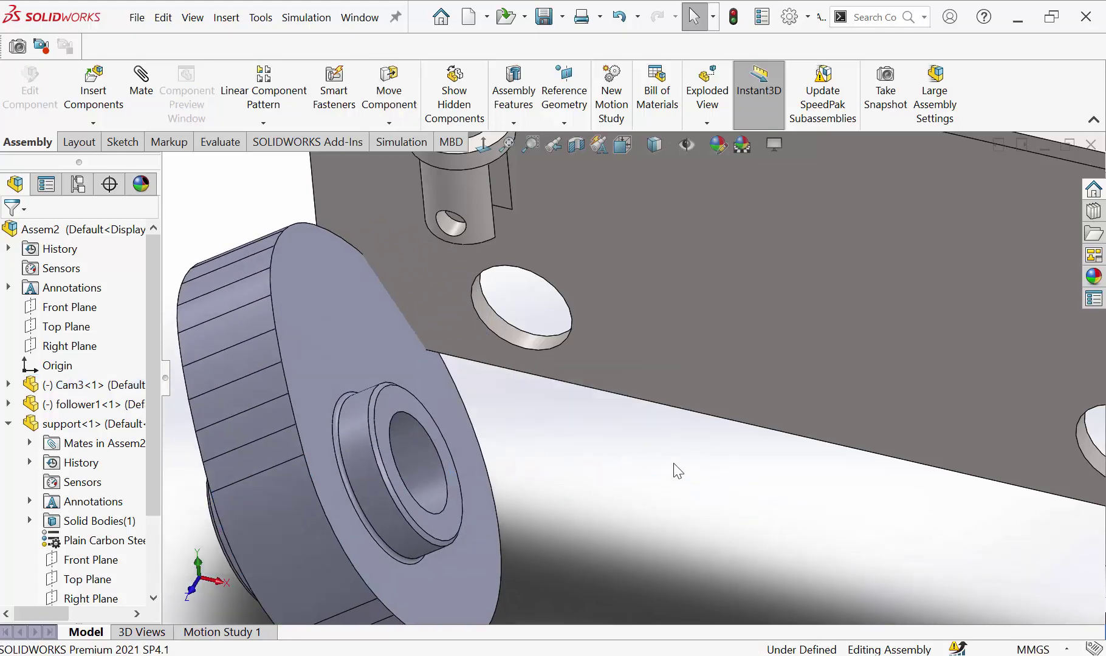
{"action": "scroll", "coordinate": [672, 471], "scroll_direction": "up", "scroll_amount": 3}
Step: Shift the cam under the follower and spin it so its hub and bore face outward
{"action": "mouse_move", "coordinate": [667, 475]}
{"action": "middle_mouse_down"}
{"action": "mouse_move", "coordinate": [764, 225]}
{"action": "mouse_move", "coordinate": [673, 425]}
{"action": "middle_mouse_up"}
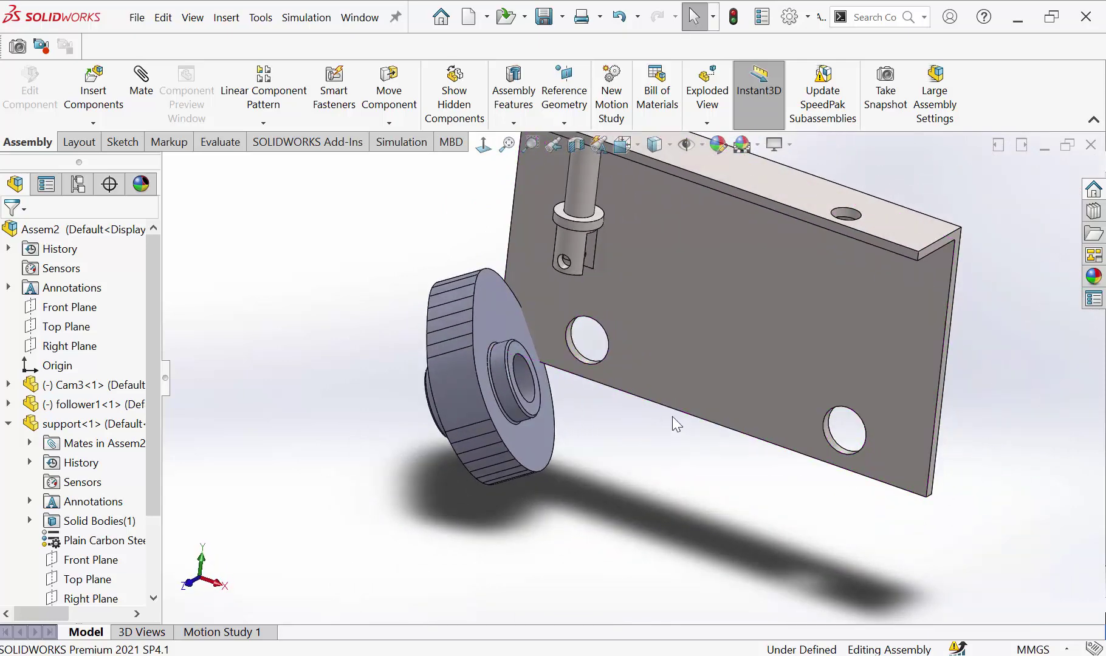
{"action": "scroll", "coordinate": [709, 326], "scroll_direction": "up", "scroll_amount": 3}
{"action": "scroll", "coordinate": [505, 370], "scroll_direction": "down", "scroll_amount": 6}
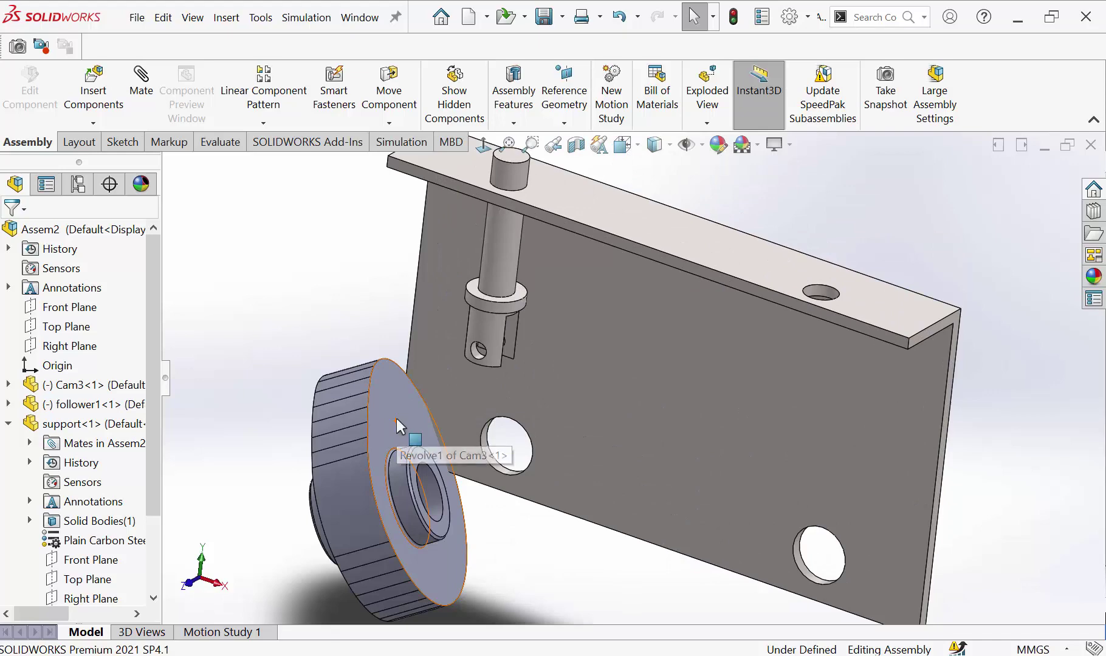
{"action": "mouse_move", "coordinate": [396, 418]}
{"action": "left_mouse_down"}
{"action": "mouse_move", "coordinate": [357, 384]}
{"action": "mouse_move", "coordinate": [481, 383]}
{"action": "mouse_move", "coordinate": [363, 370]}
{"action": "mouse_move", "coordinate": [375, 344]}
{"action": "mouse_move", "coordinate": [363, 325]}
{"action": "mouse_move", "coordinate": [372, 380]}
{"action": "left_mouse_up"}
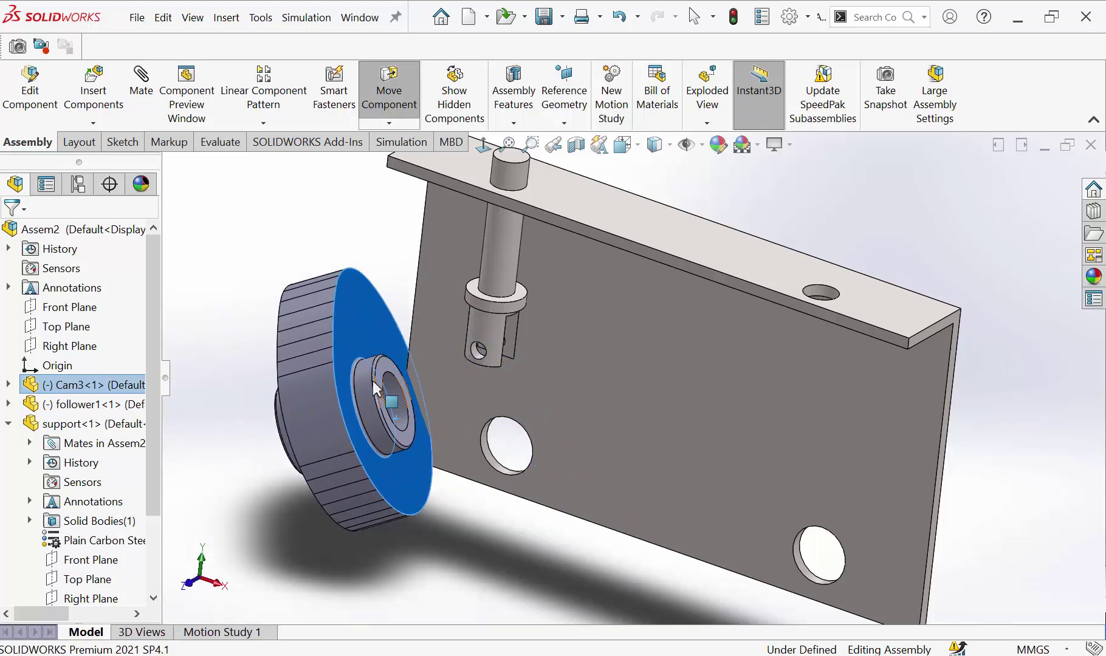
{"action": "mouse_move", "coordinate": [369, 347]}
{"action": "right_mouse_down"}
{"action": "mouse_move", "coordinate": [543, 236]}
{"action": "mouse_move", "coordinate": [376, 316]}
{"action": "mouse_move", "coordinate": [347, 312]}
{"action": "mouse_move", "coordinate": [497, 280]}
{"action": "mouse_move", "coordinate": [485, 319]}
{"action": "mouse_move", "coordinate": [396, 335]}
{"action": "right_mouse_up"}
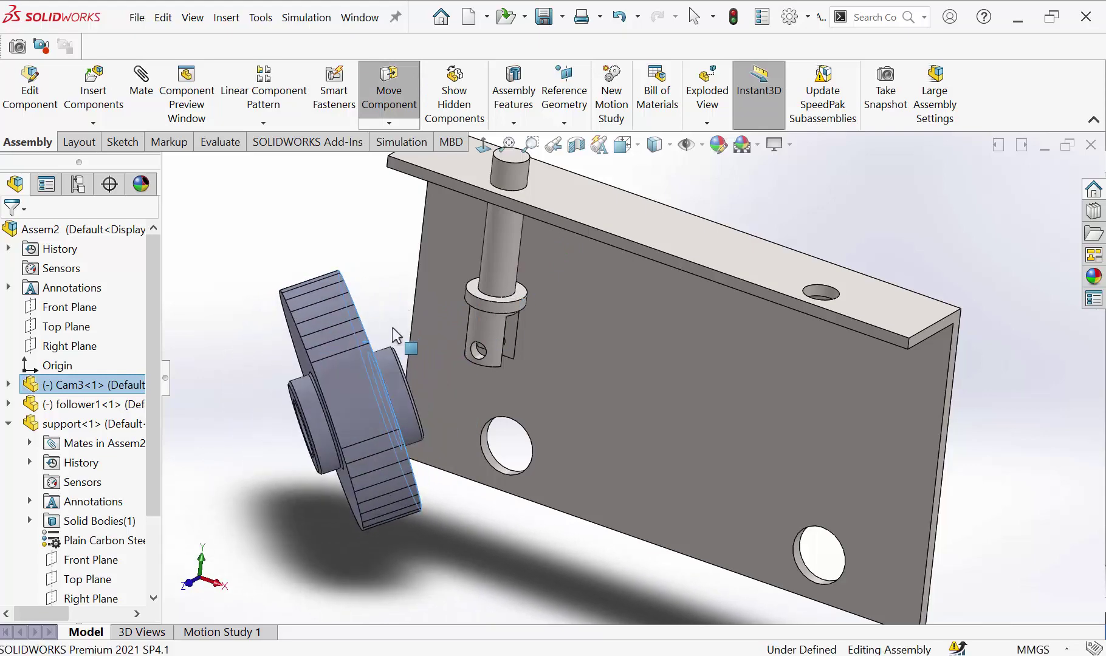
{"action": "left_click", "coordinate": [393, 328]}
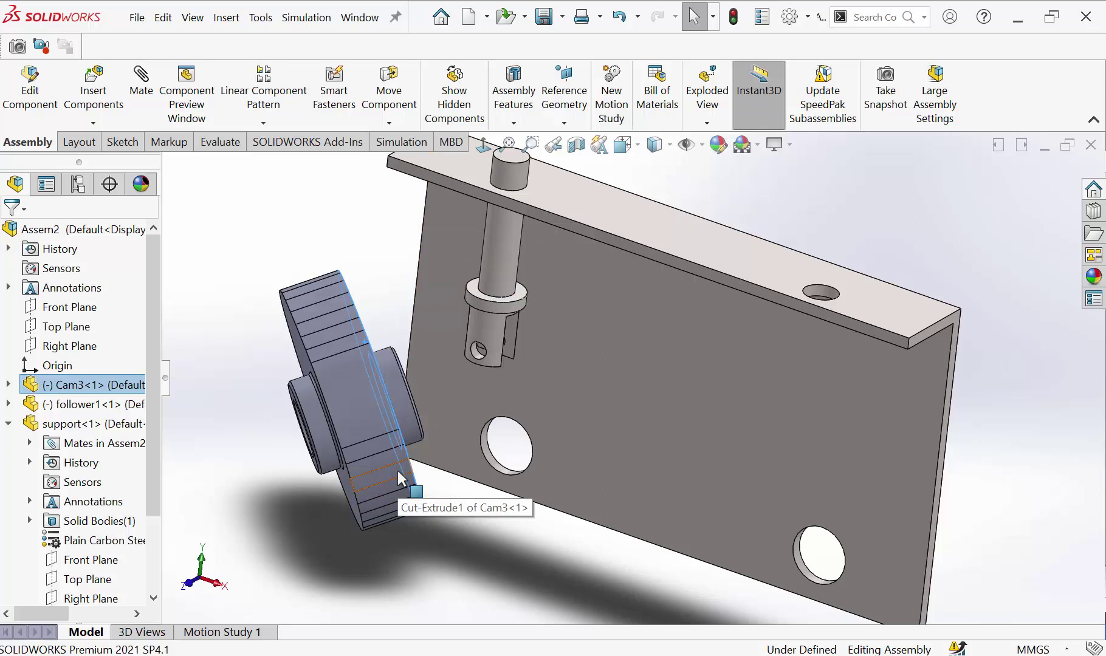
{"action": "key", "text": "Escape"}
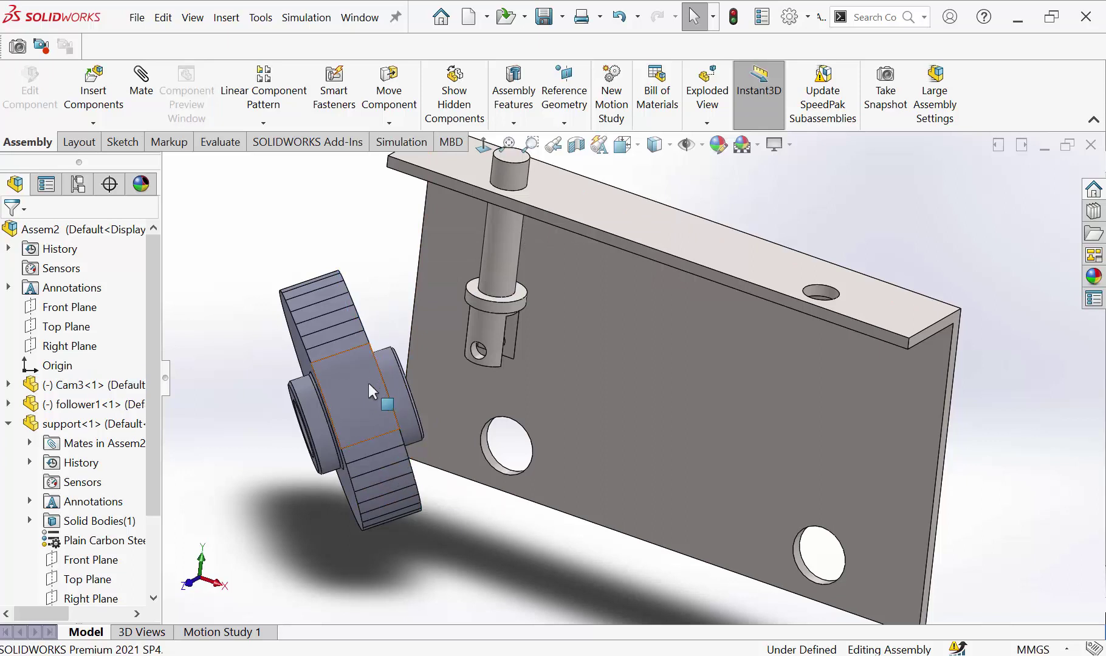
{"action": "left_click_drag", "start_coordinate": [368, 383], "coordinate": [283, 383]}
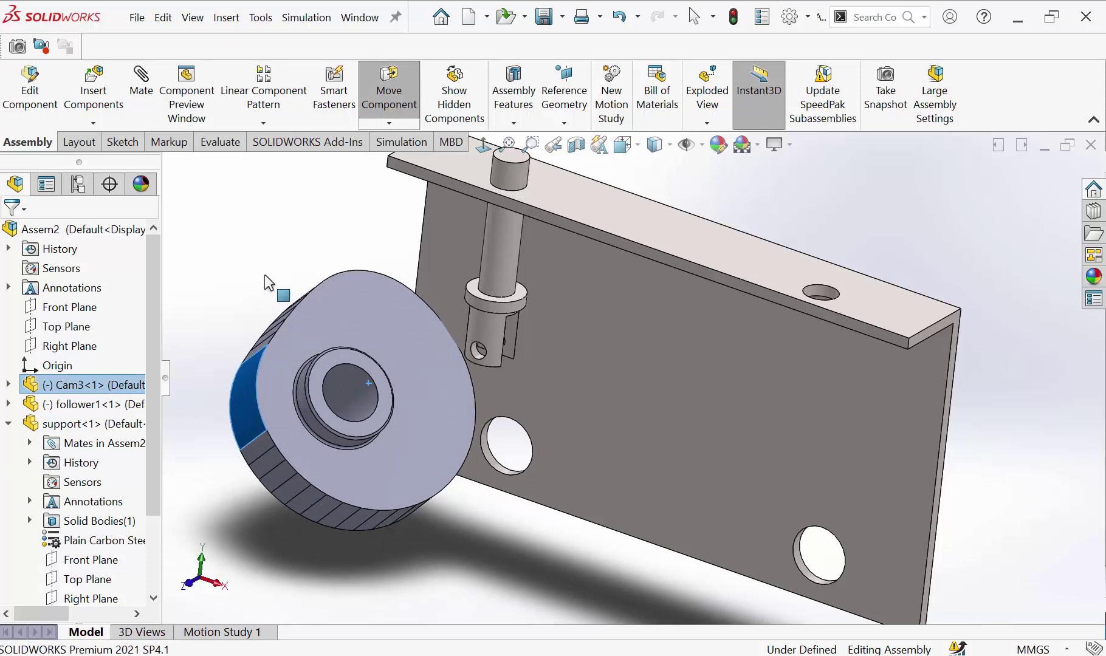
{"action": "key", "text": "Escape"}
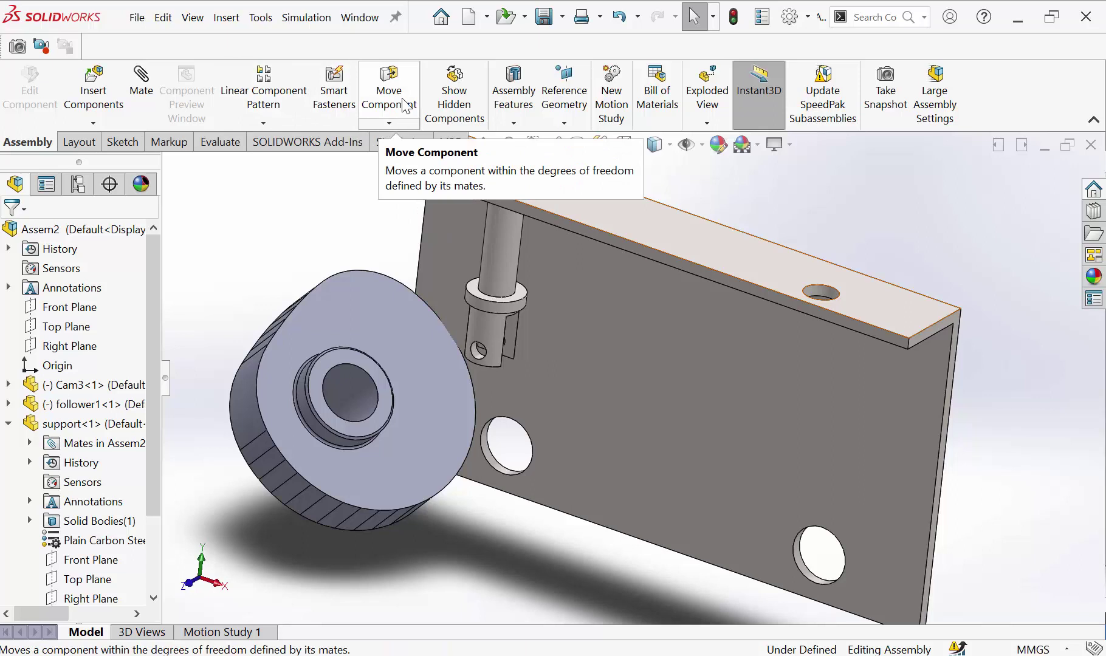
Step: Rotate Cam3 by Delta XYZ with ΔY set to 180°
{"action": "left_click", "coordinate": [398, 120]}
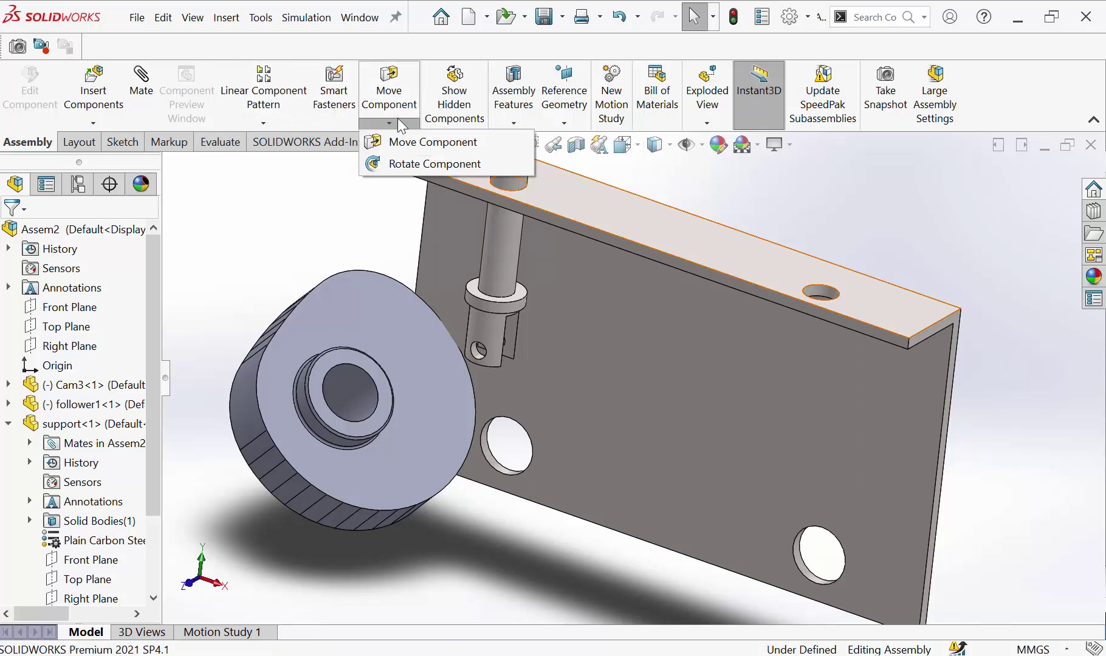
{"action": "left_click", "coordinate": [417, 164]}
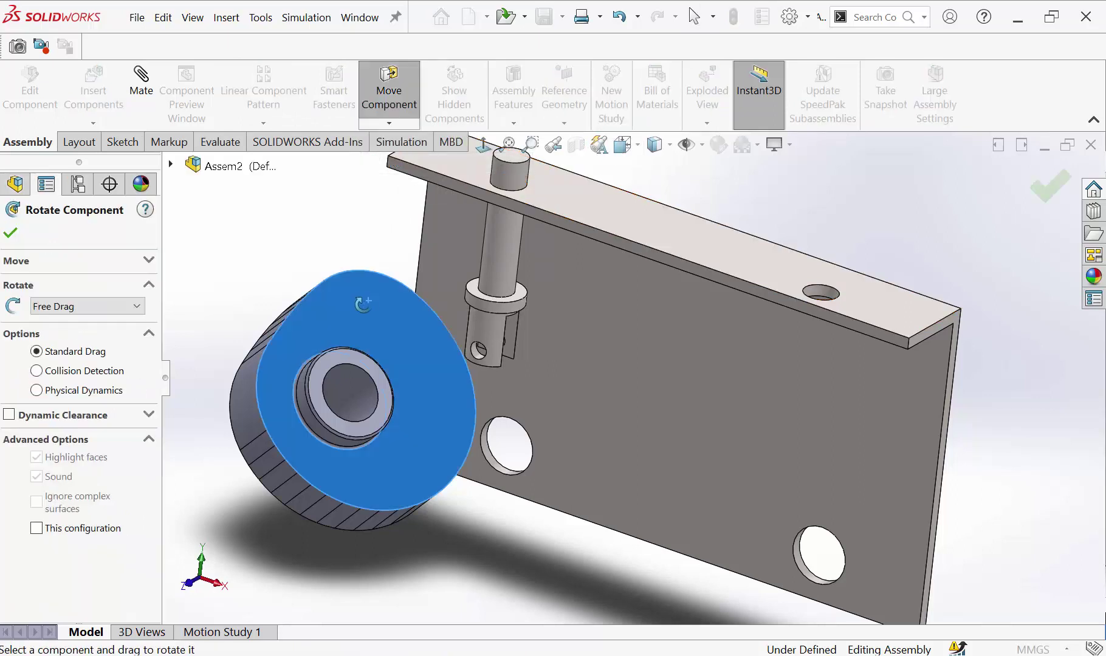
{"action": "left_click", "coordinate": [119, 315]}
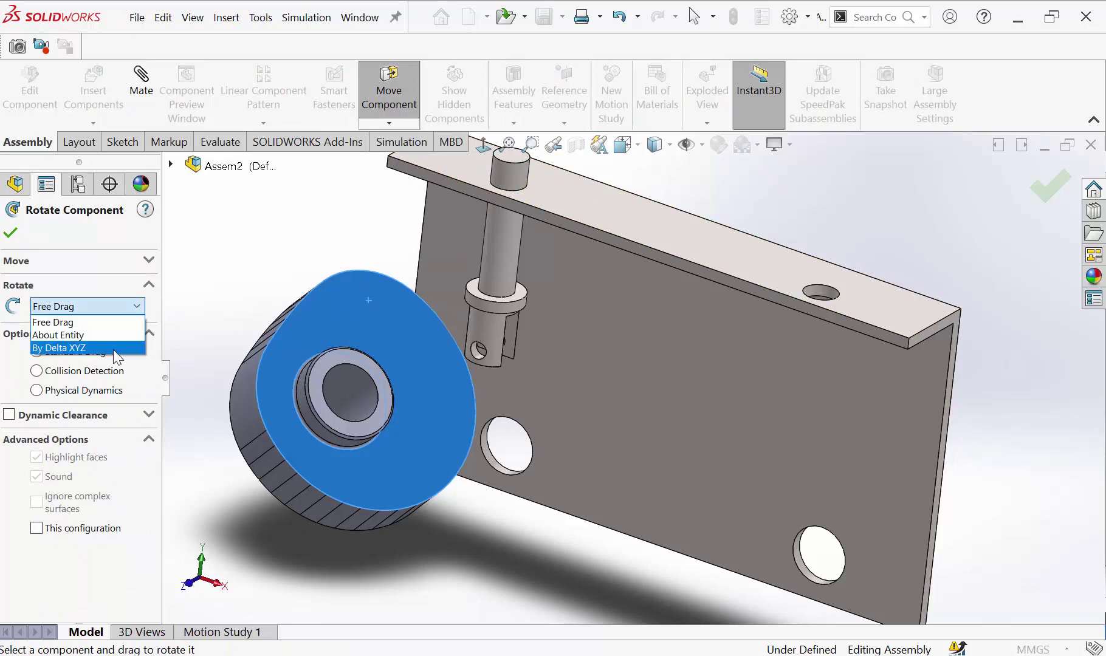
{"action": "left_click", "coordinate": [113, 348]}
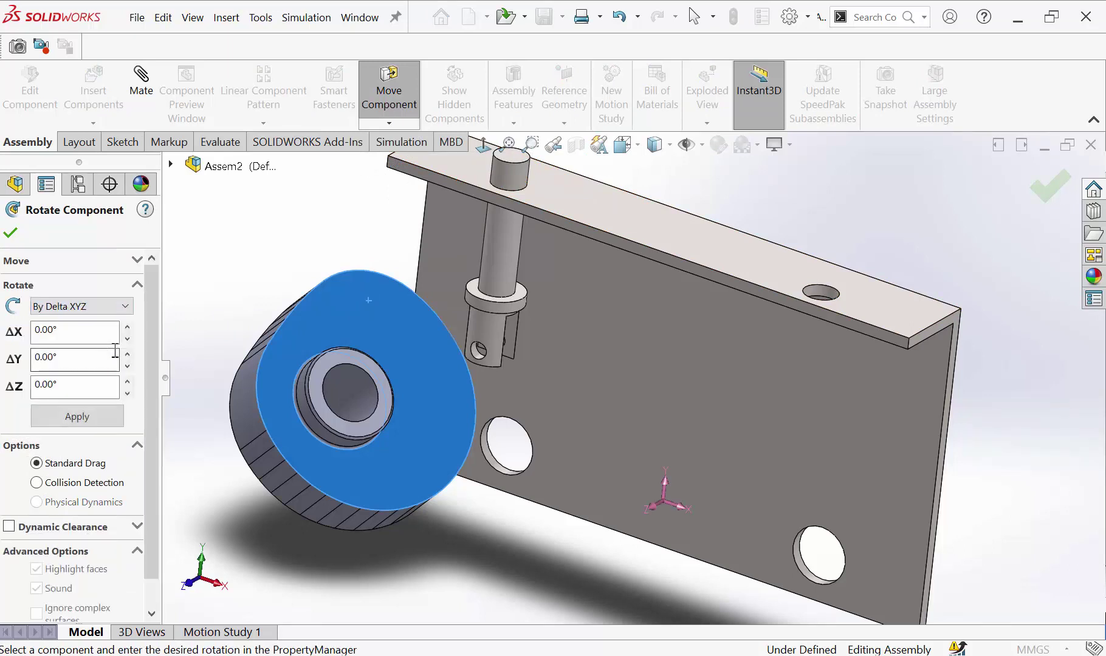
{"action": "double_click", "coordinate": [39, 356]}
{"action": "type", "text": "180"}
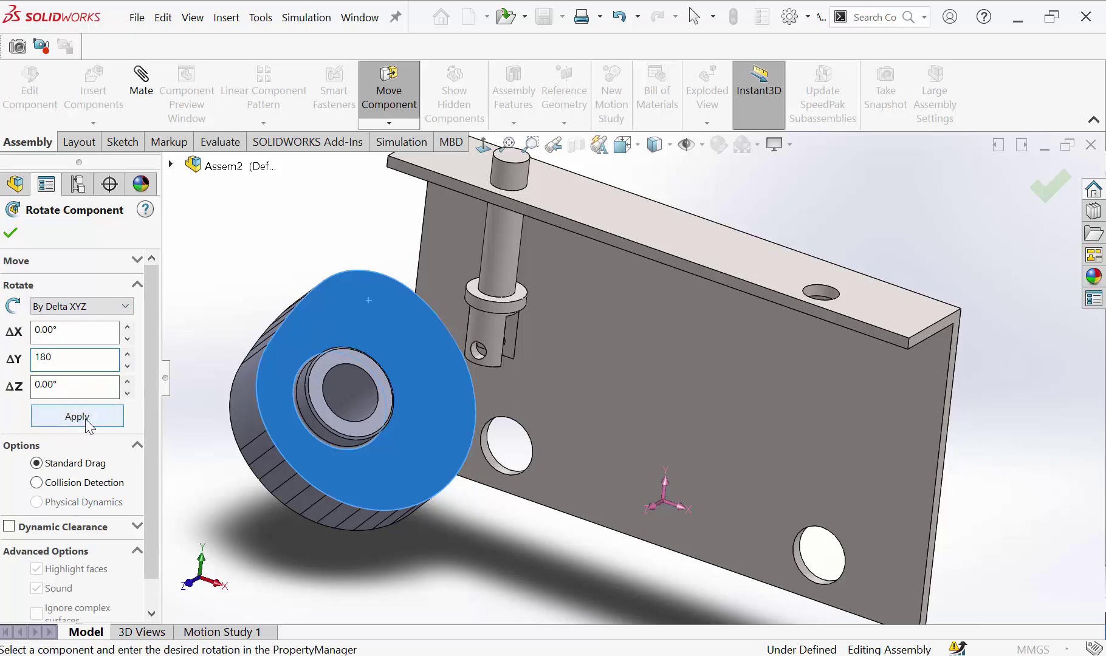
{"action": "left_click", "coordinate": [86, 417]}
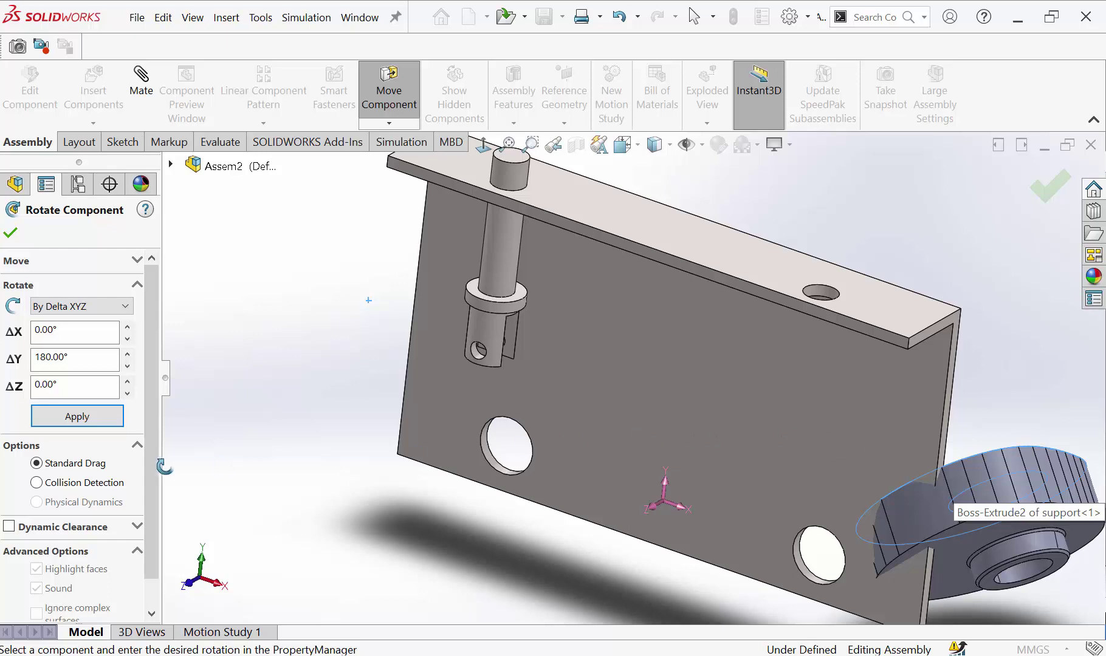
Step: Confirm the rotation and drag the cam to the lower left of the support plate
{"action": "left_click", "coordinate": [97, 306]}
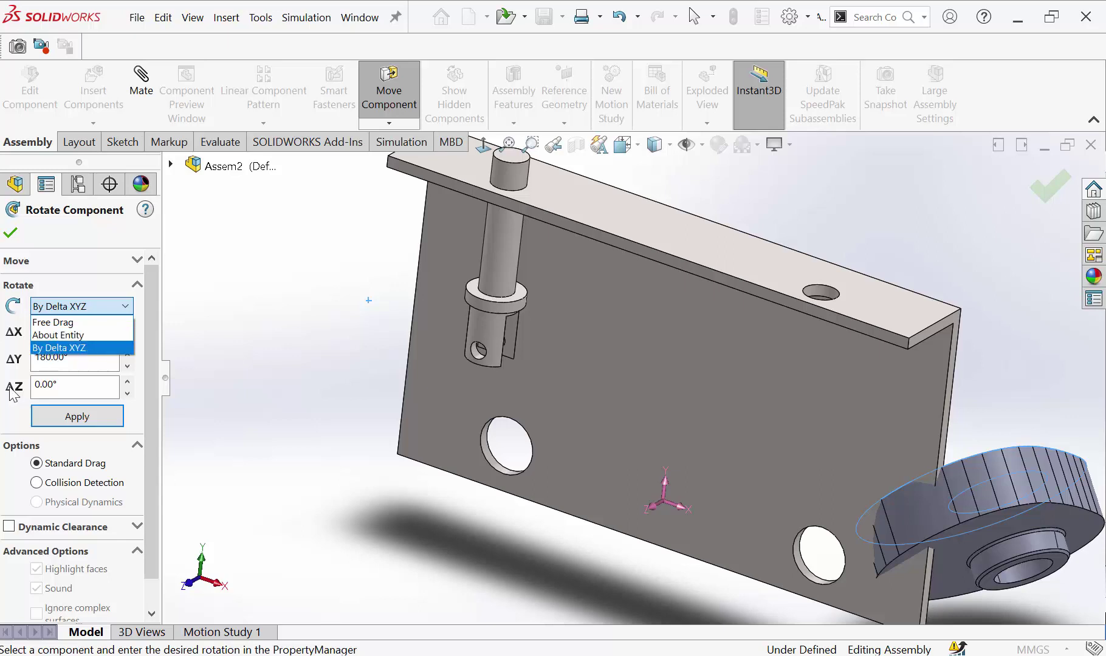
{"action": "left_click", "coordinate": [67, 348]}
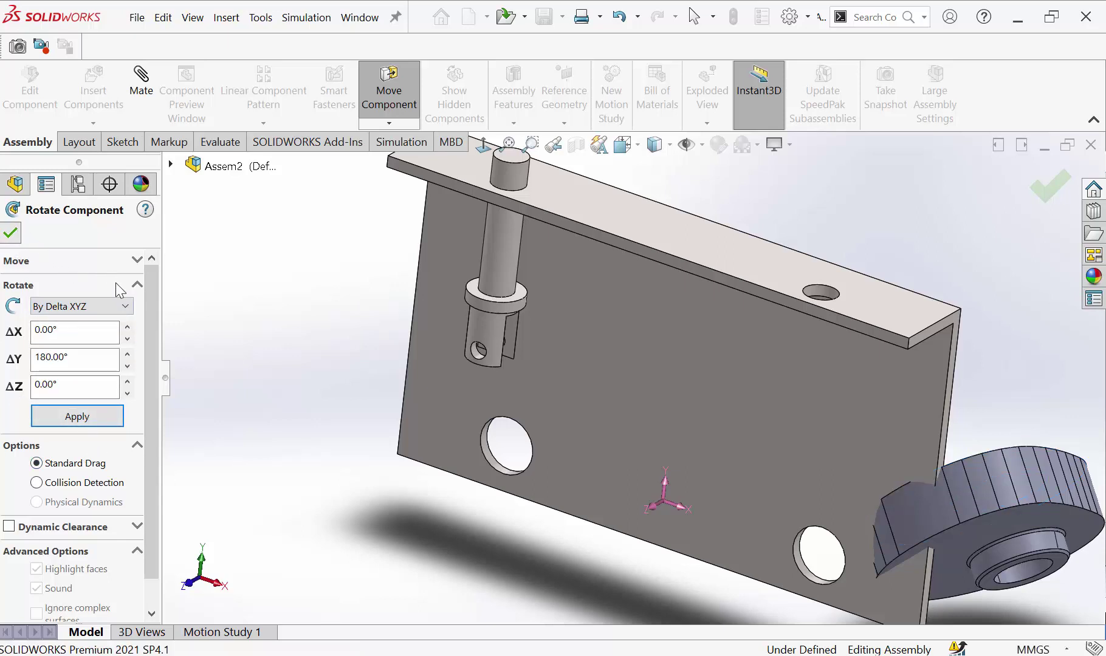
{"action": "left_click", "coordinate": [14, 230]}
{"action": "left_click_drag", "start_coordinate": [987, 475], "coordinate": [309, 422]}
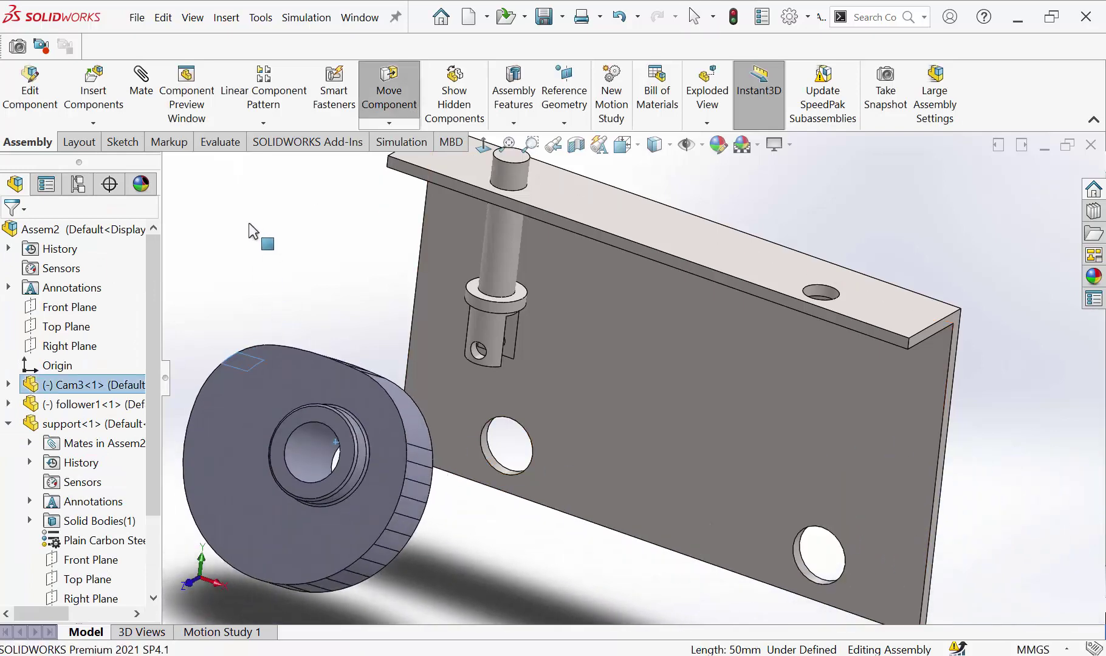
Step: Drag the cam further left, turn it to show its ribbed rim, and refit the view
{"action": "left_click_drag", "start_coordinate": [285, 336], "coordinate": [150, 269]}
{"action": "scroll", "coordinate": [386, 442], "scroll_direction": "down", "scroll_amount": 5}
{"action": "key", "text": "Escape"}
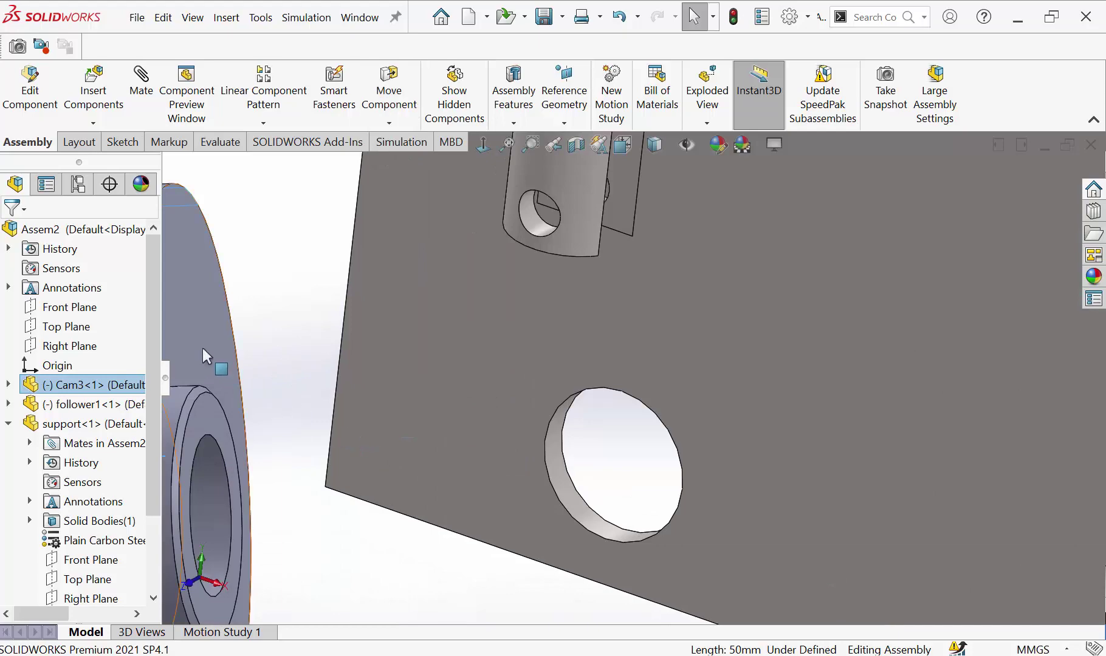
{"action": "left_click_drag", "start_coordinate": [245, 360], "coordinate": [278, 351]}
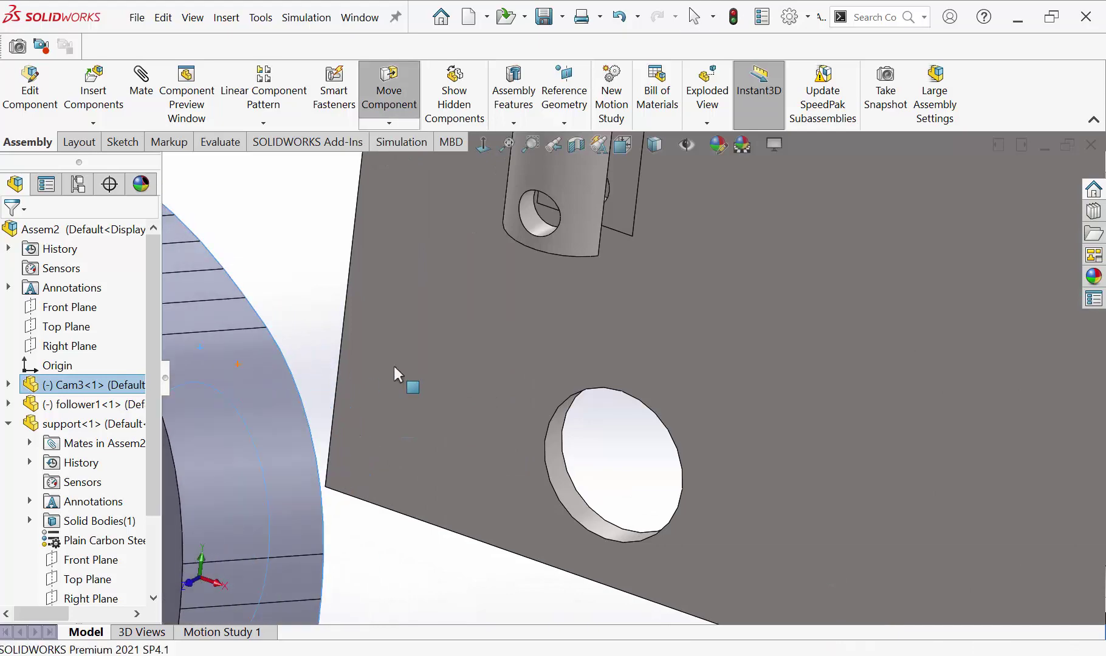
{"action": "key", "text": "z"}
Step: Mate the cam's ring face coincident with the support plate's front face
{"action": "left_click", "coordinate": [521, 376]}
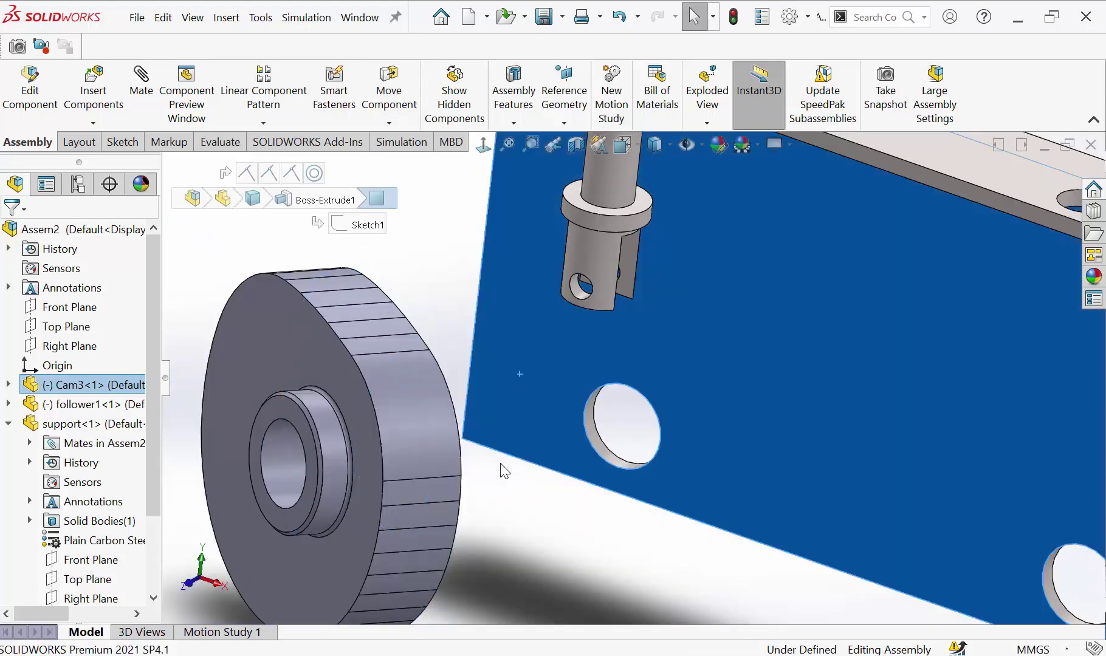
{"action": "middle_click_drag", "start_coordinate": [504, 464], "coordinate": [425, 432]}
{"action": "scroll", "coordinate": [292, 391], "scroll_direction": "down", "scroll_amount": 3}
{"action": "scroll", "coordinate": [292, 391], "scroll_direction": "down", "scroll_amount": 2}
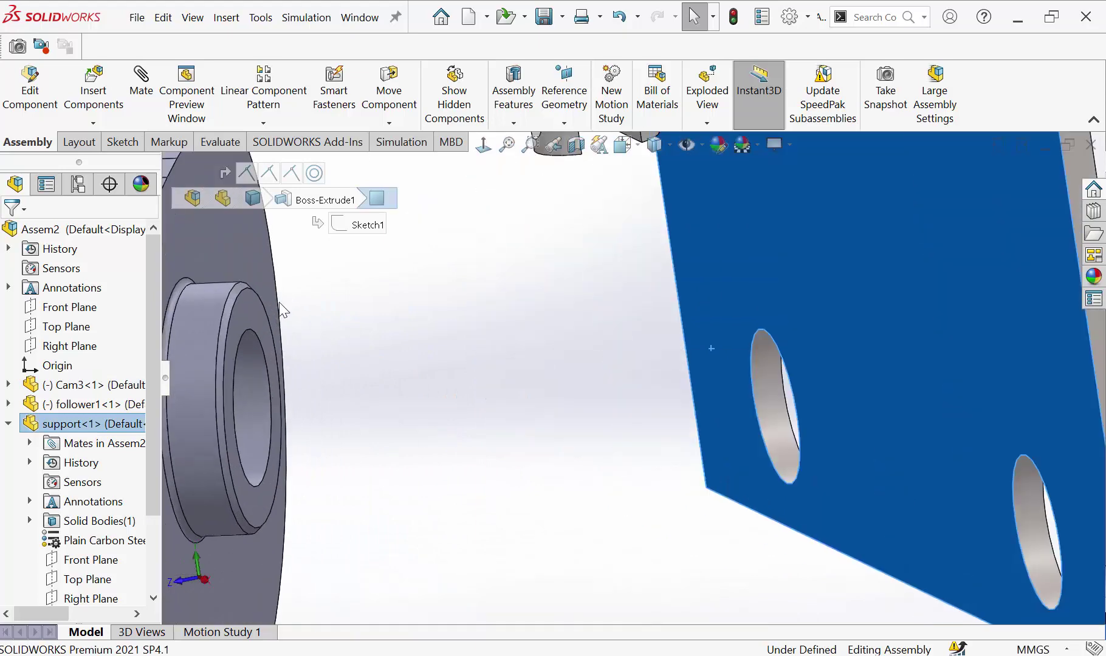
{"action": "left_click", "coordinate": [260, 309], "text": "ctrl"}
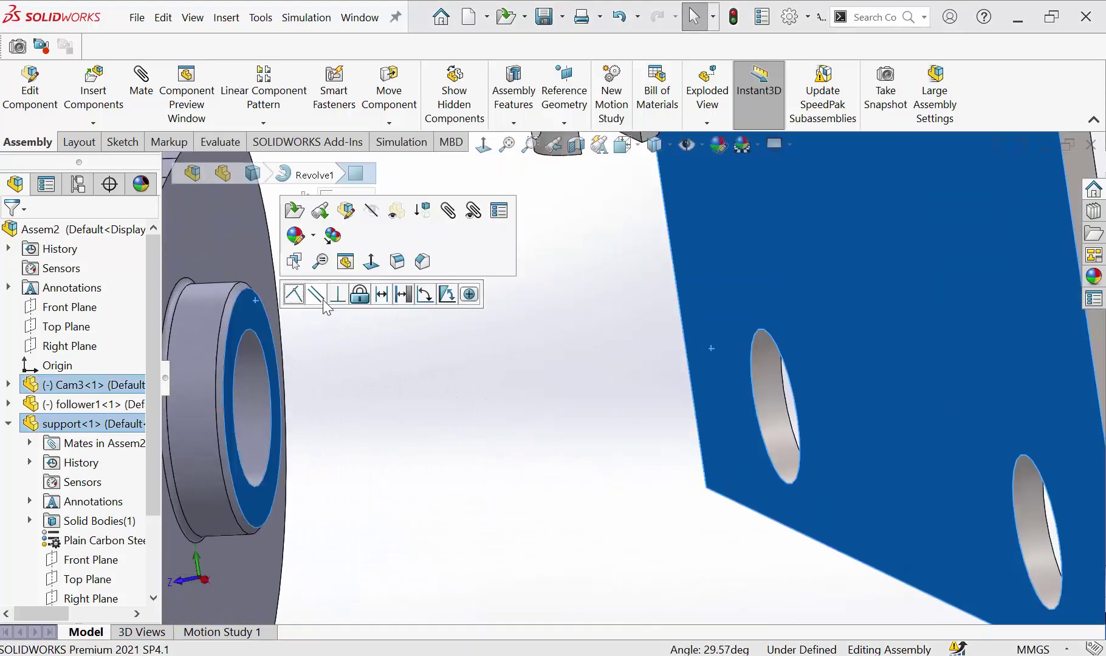
{"action": "left_click", "coordinate": [294, 295]}
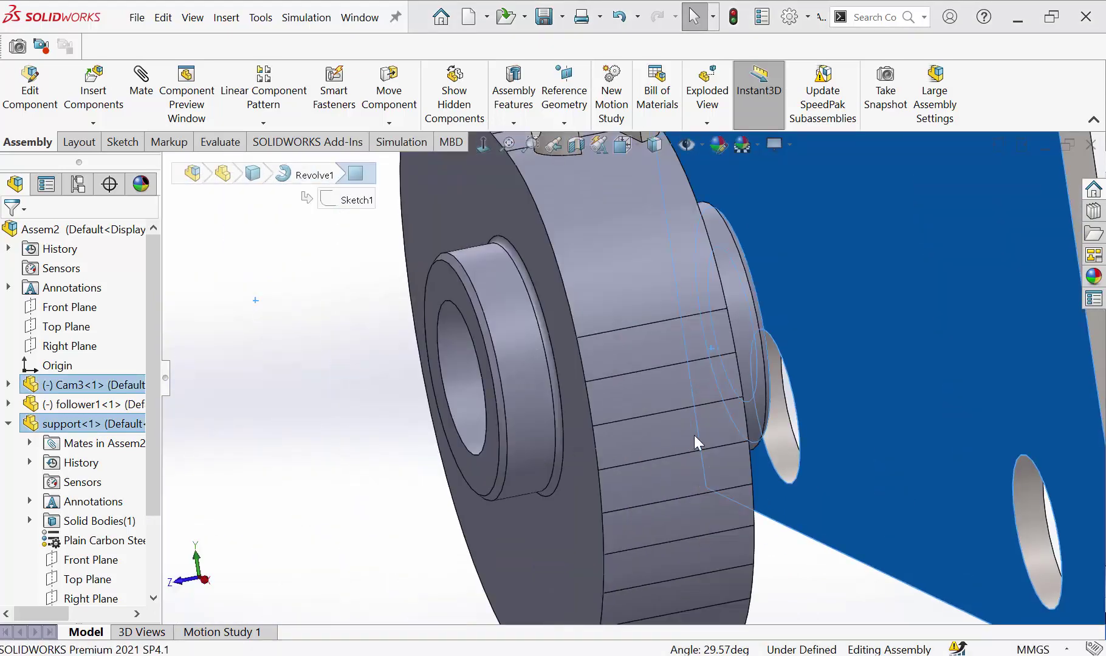
{"action": "key", "text": "Escape"}
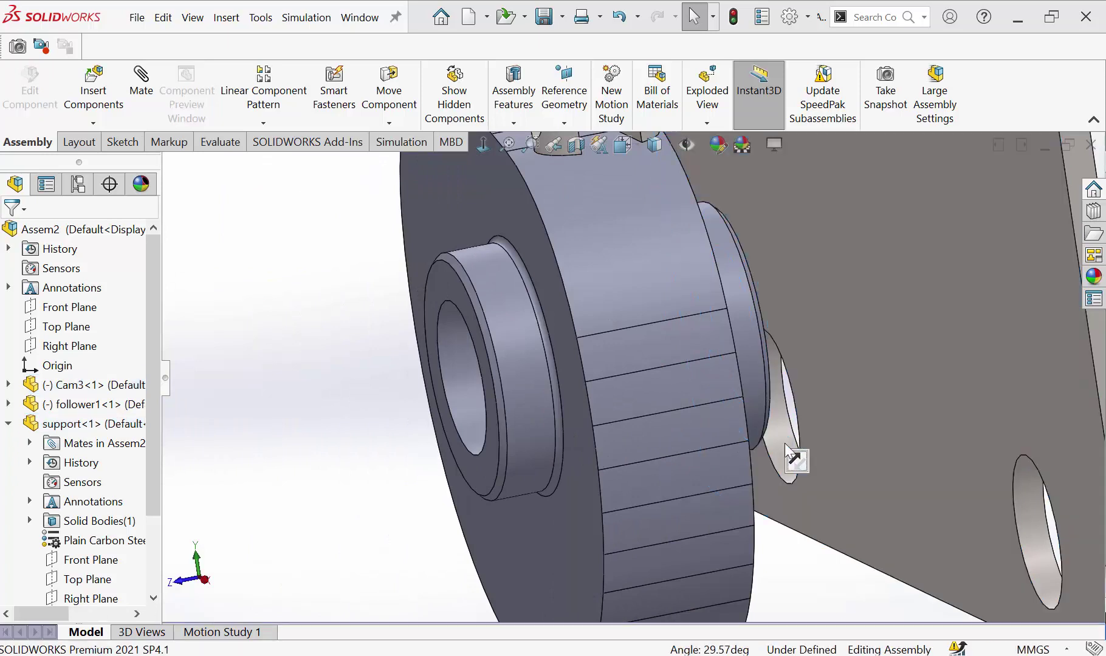
Step: Mate the cam's bore concentric with the plate's left hole
{"action": "left_click", "coordinate": [770, 432]}
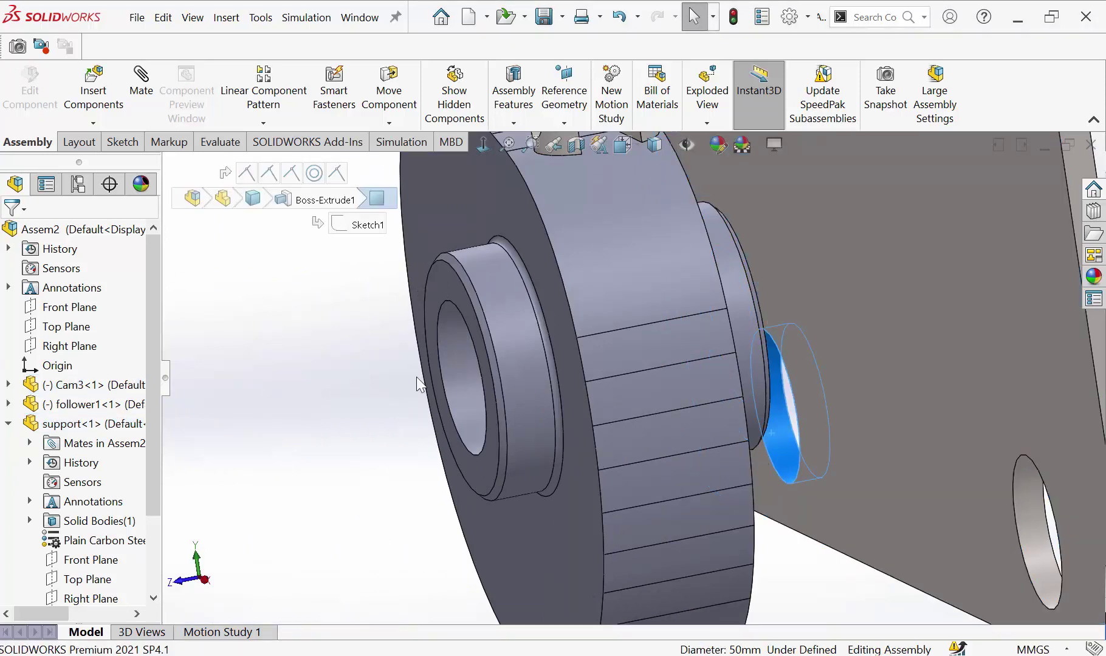
{"action": "left_click", "coordinate": [462, 373], "text": "ctrl"}
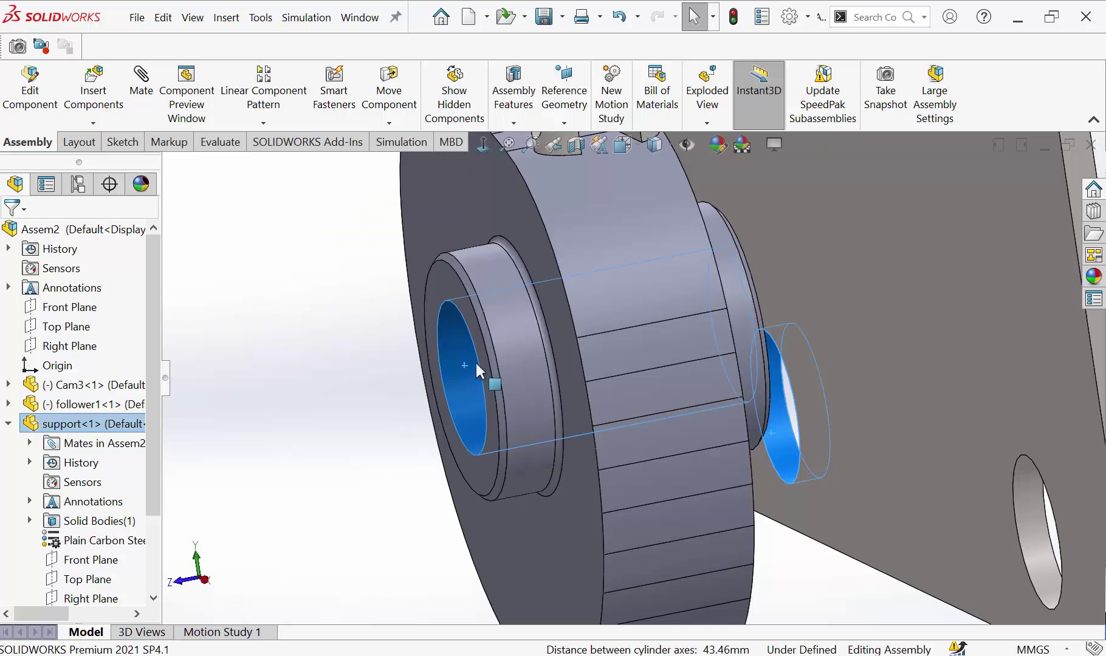
{"action": "left_click", "coordinate": [566, 364]}
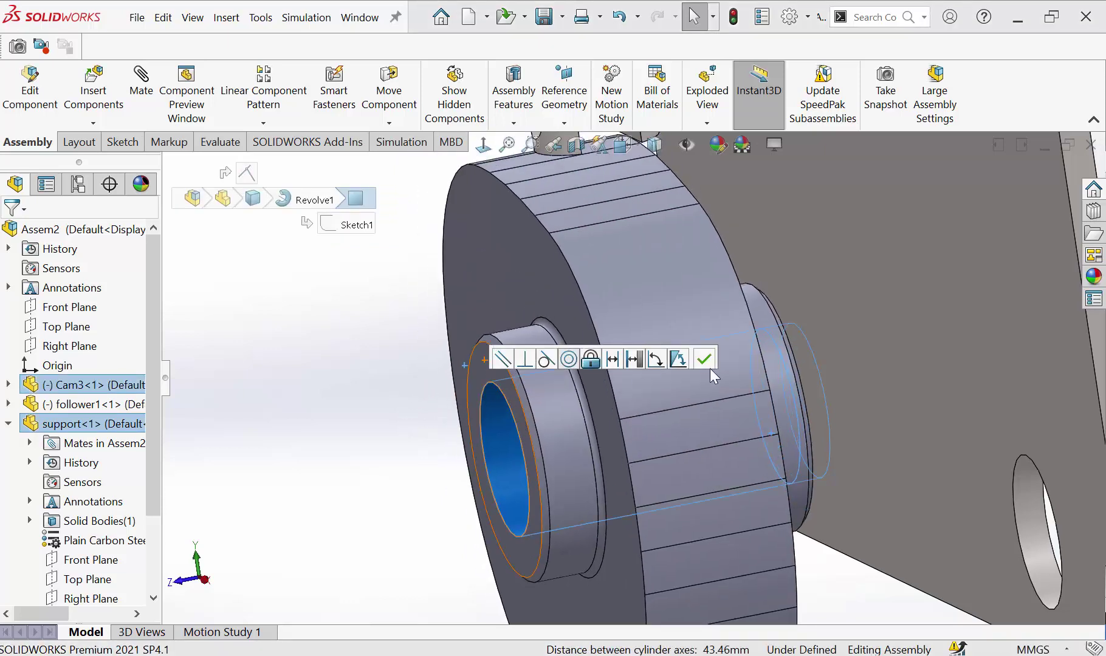
{"action": "left_click", "coordinate": [704, 360]}
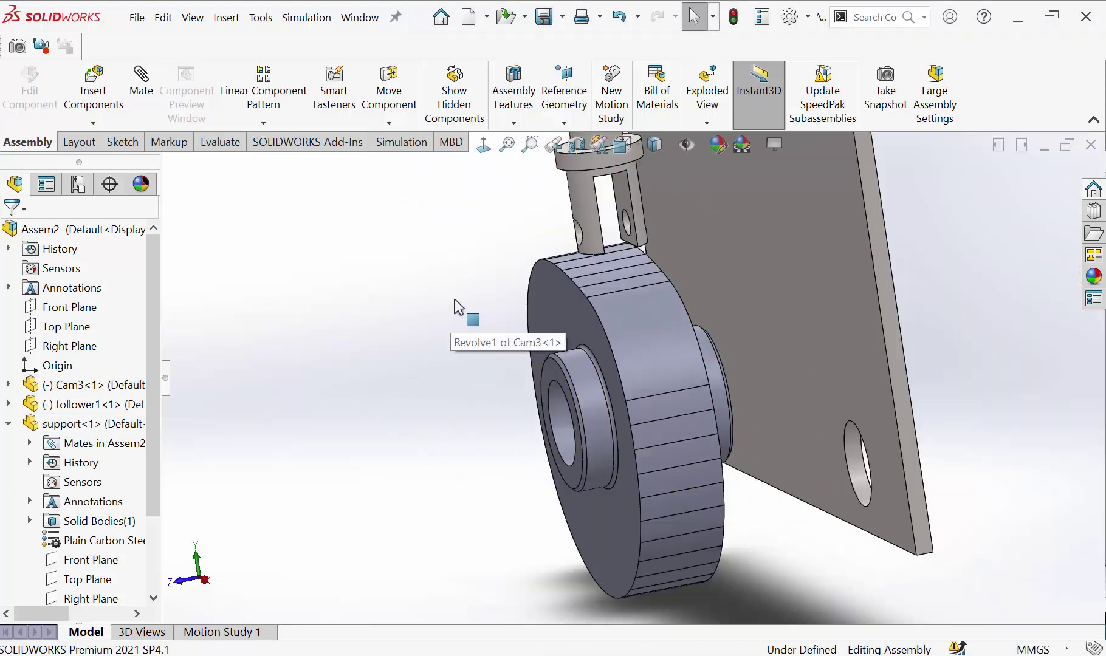
{"action": "middle_click_drag", "start_coordinate": [458, 313], "coordinate": [655, 190]}
{"action": "scroll", "coordinate": [655, 190], "scroll_direction": "down", "scroll_amount": 3}
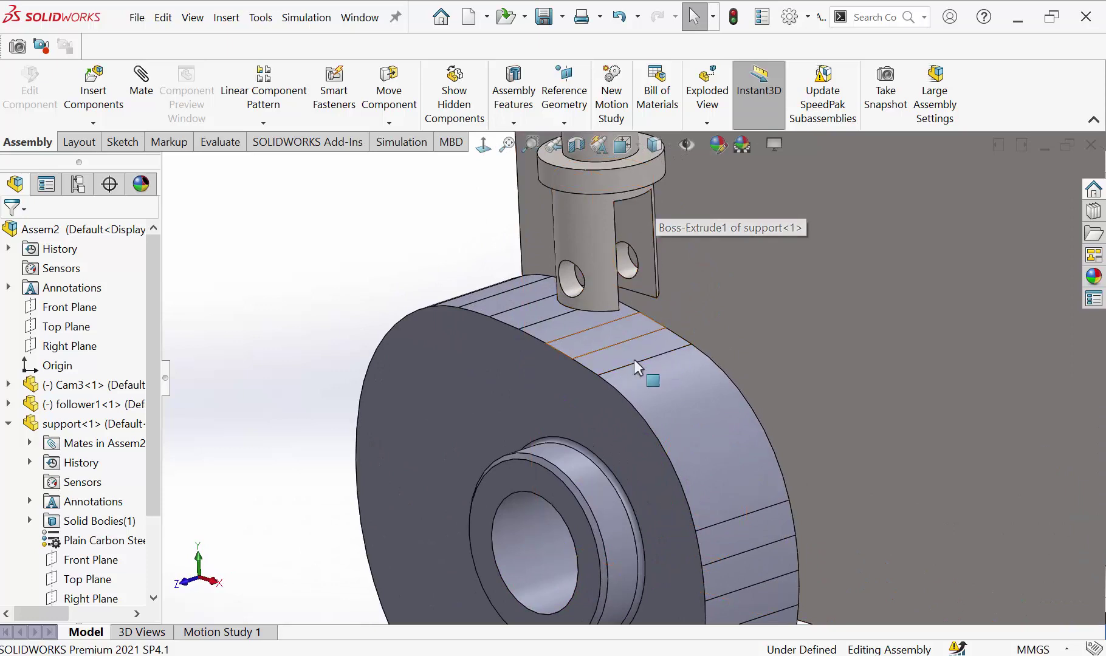
Step: Insert a new in-context part placed on the follower's flat face
{"action": "left_click", "coordinate": [358, 20]}
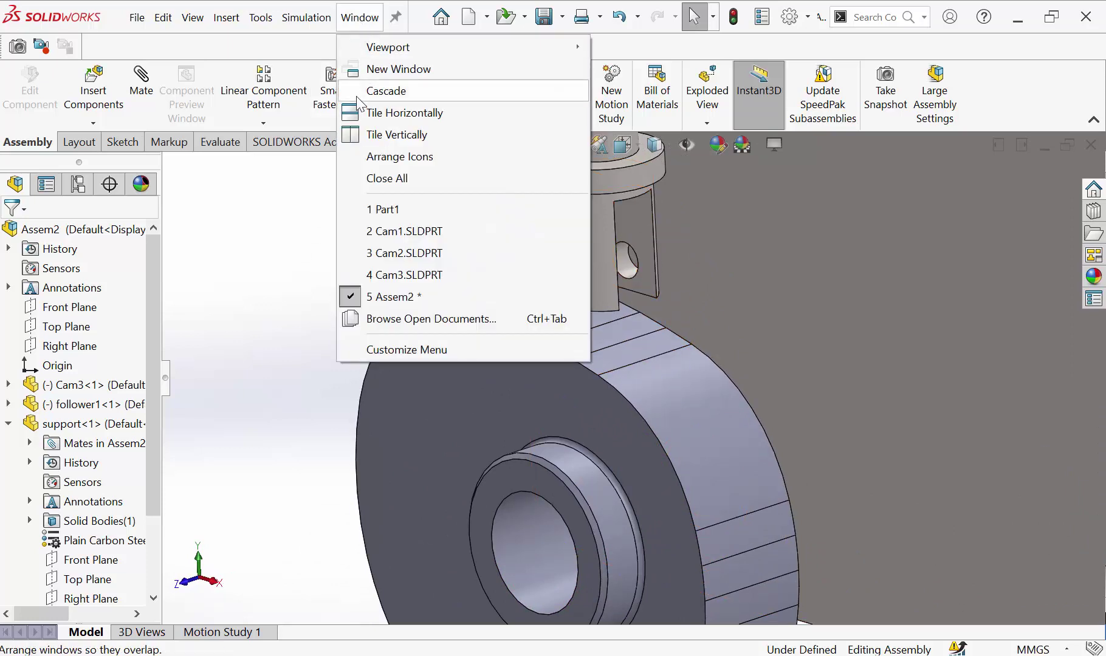
{"action": "left_click", "coordinate": [460, 29]}
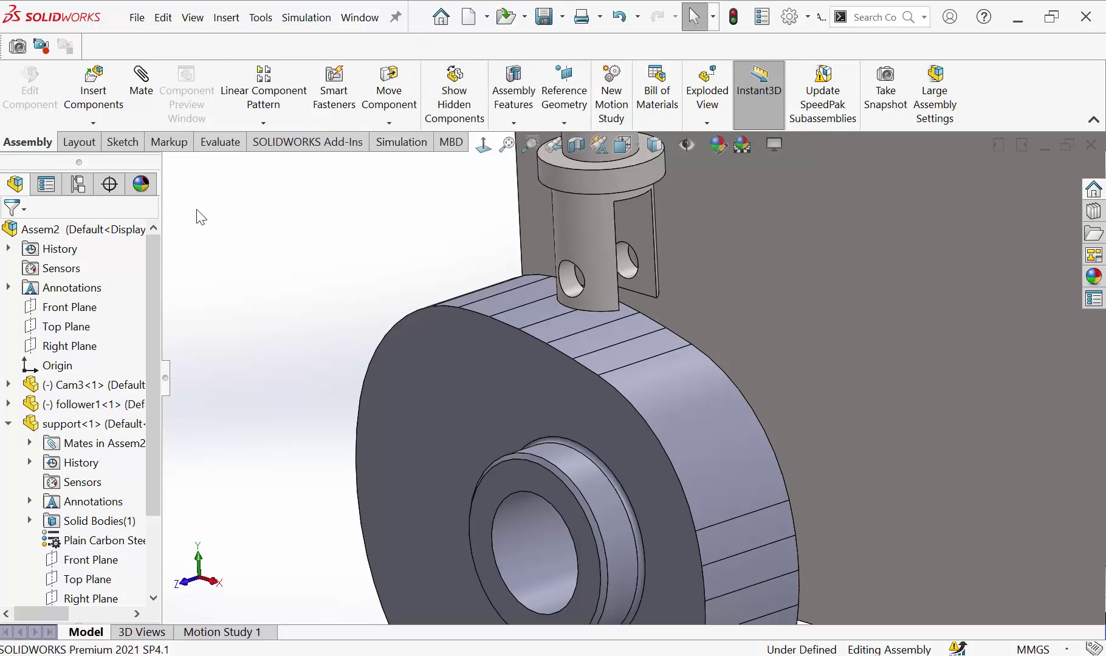
{"action": "left_click", "coordinate": [101, 127]}
{"action": "left_click", "coordinate": [131, 162]}
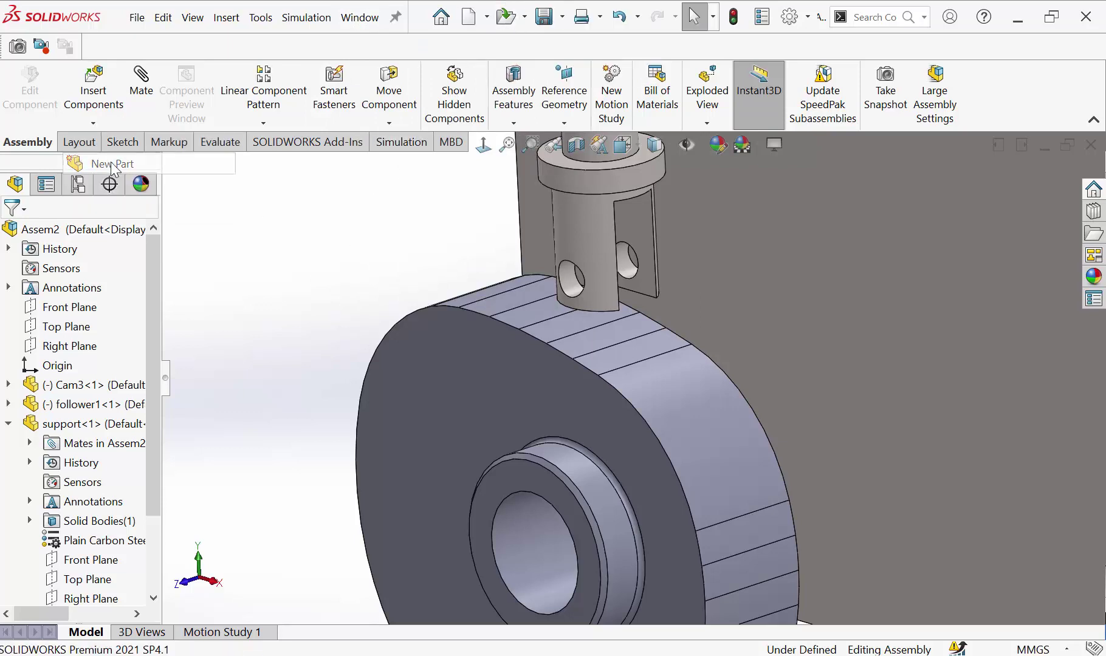
{"action": "left_click", "coordinate": [635, 230]}
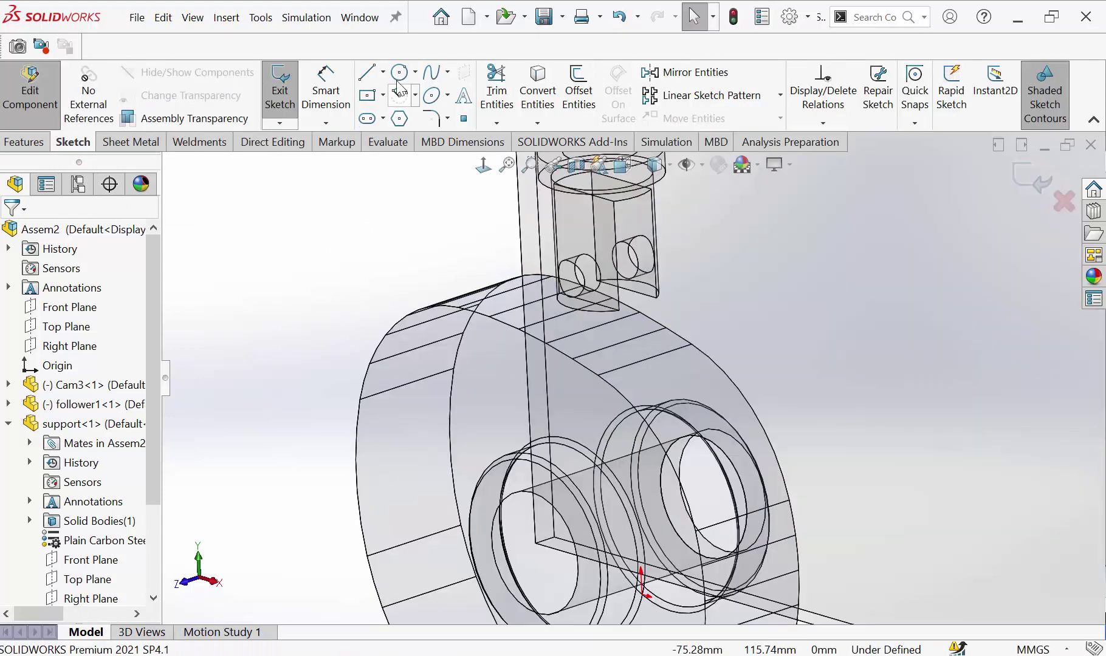
Step: In Normal To view, draw small and large concentric circles centred on the pin
{"action": "left_click", "coordinate": [401, 73]}
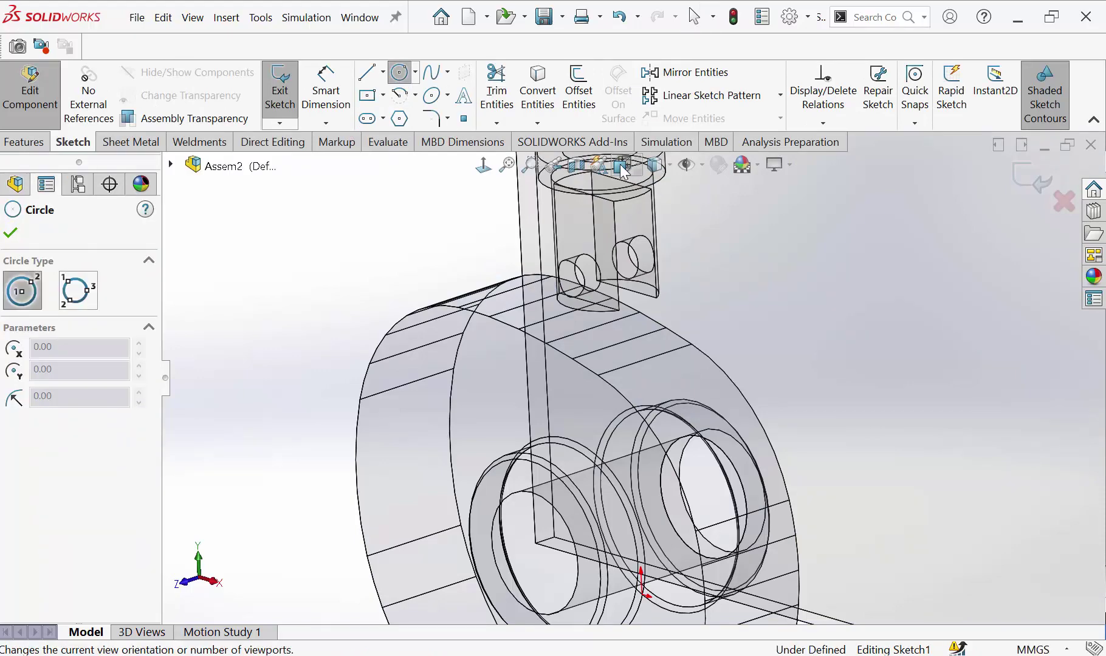
{"action": "left_click", "coordinate": [620, 165]}
{"action": "left_click", "coordinate": [721, 262]}
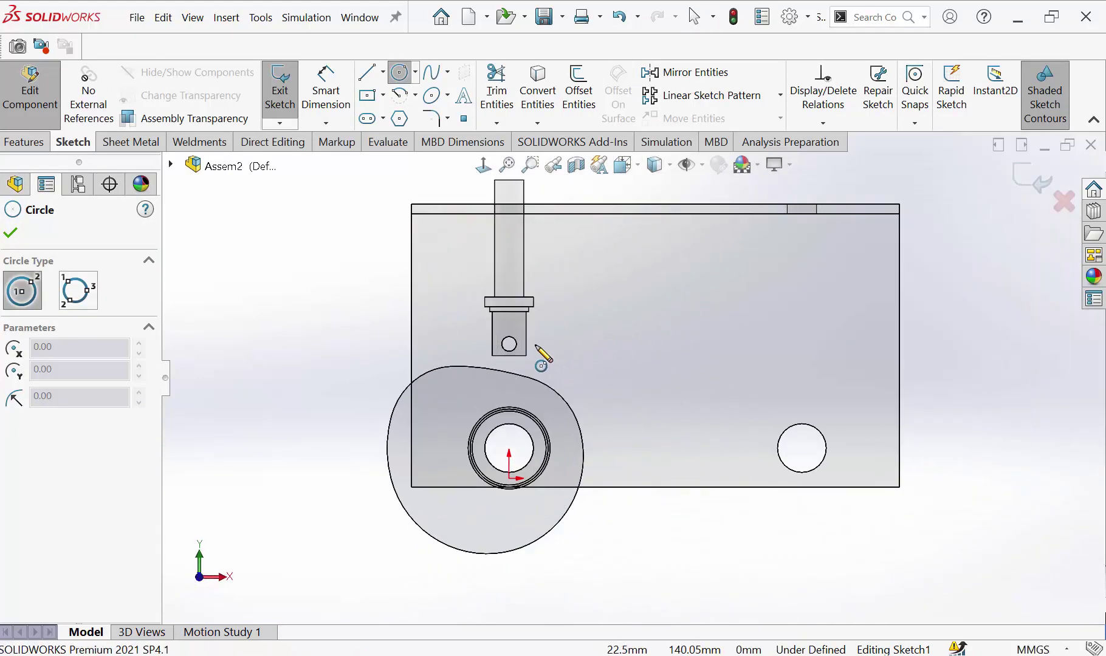
{"action": "scroll", "coordinate": [529, 358], "scroll_direction": "down", "scroll_amount": 5}
{"action": "left_click", "coordinate": [484, 353]}
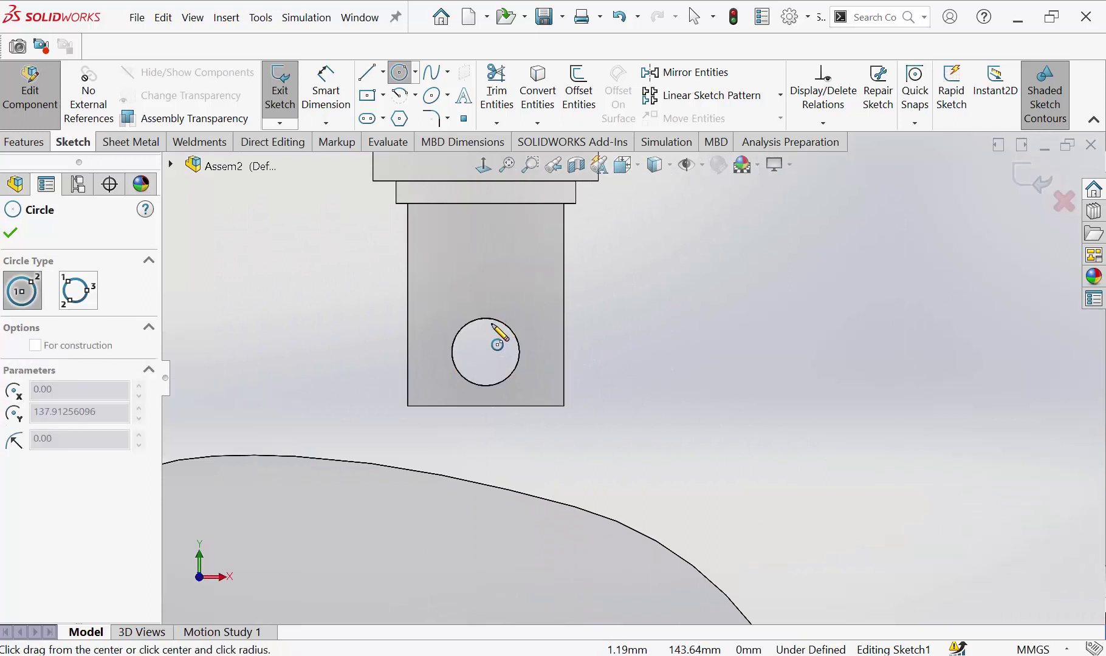
{"action": "left_click", "coordinate": [494, 324]}
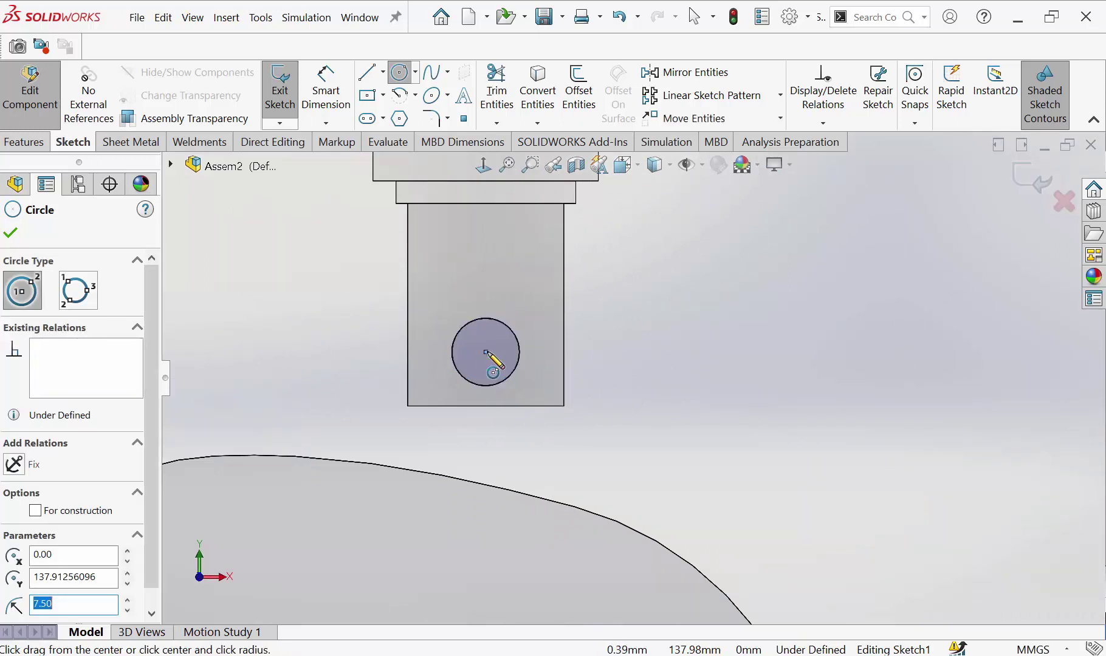
{"action": "left_click", "coordinate": [485, 352]}
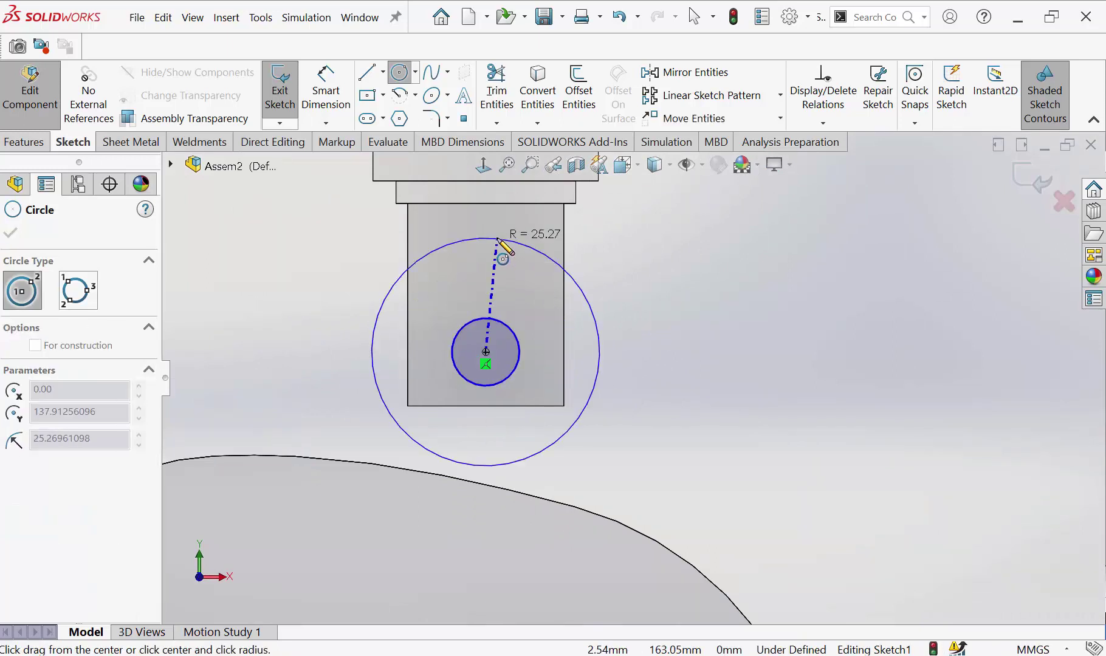
{"action": "left_click", "coordinate": [619, 358]}
Step: Dimension the outer circle to Ø50 mm and the inner circle to Ø15 mm
{"action": "right_click_drag", "start_coordinate": [661, 447], "coordinate": [661, 352]}
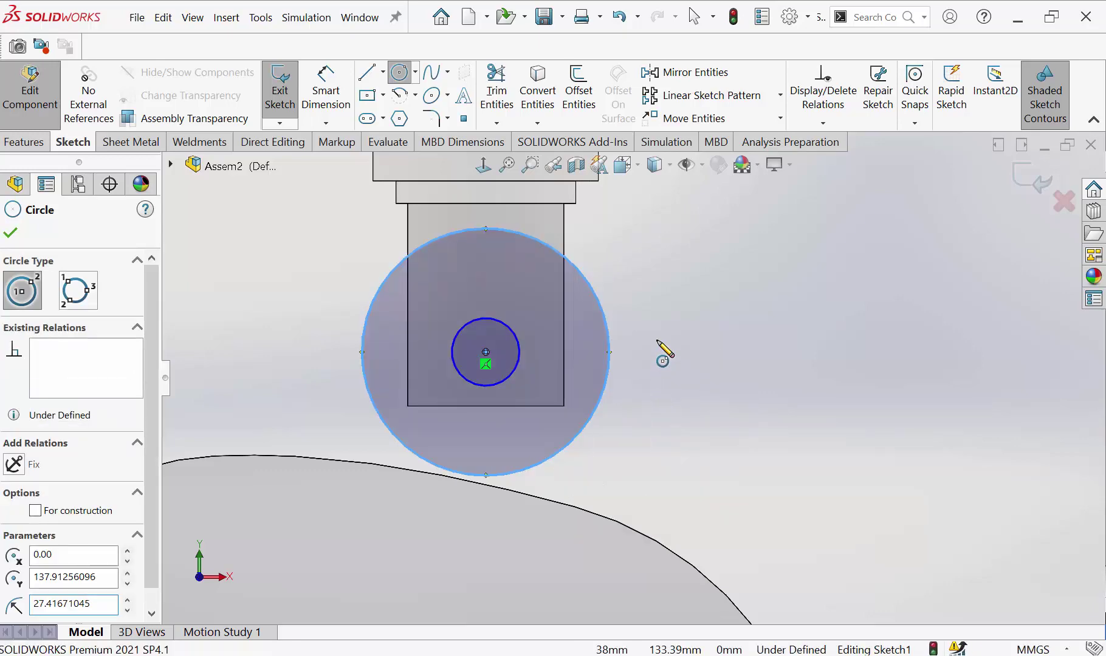
{"action": "left_click", "coordinate": [598, 297]}
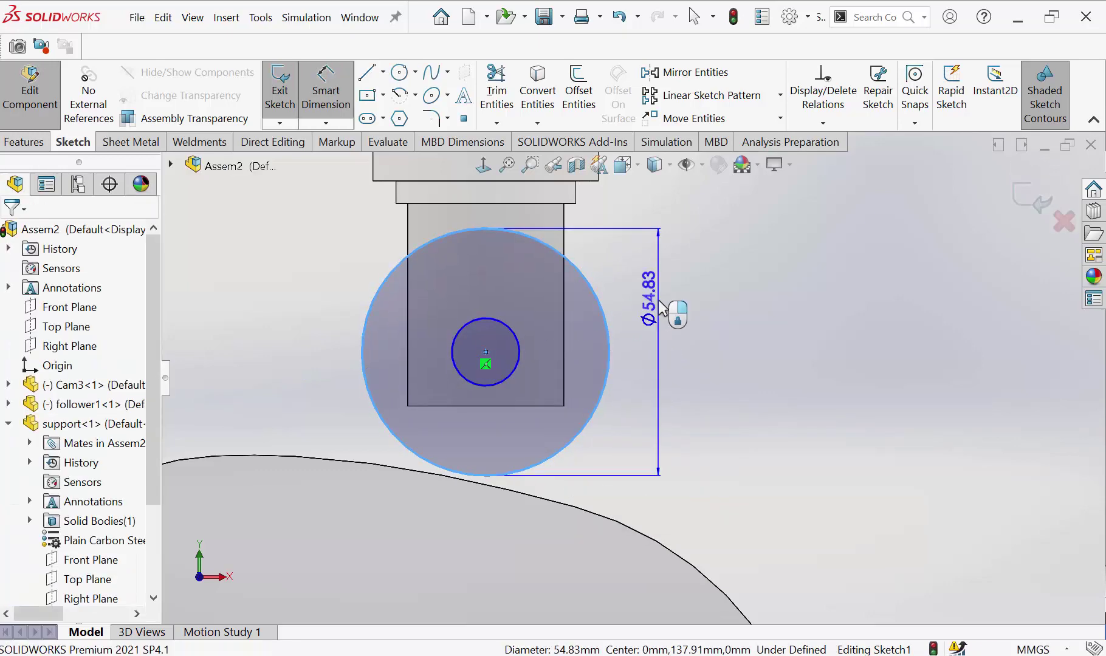
{"action": "left_click", "coordinate": [662, 307]}
{"action": "type", "text": "5"}
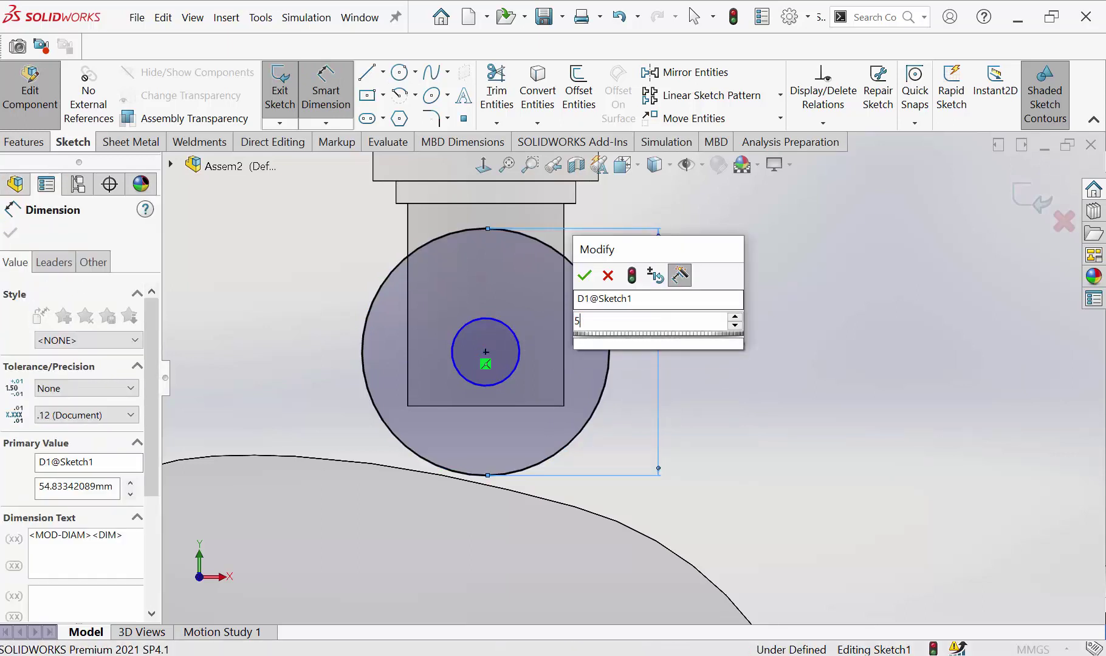
{"action": "key", "text": "Escape"}
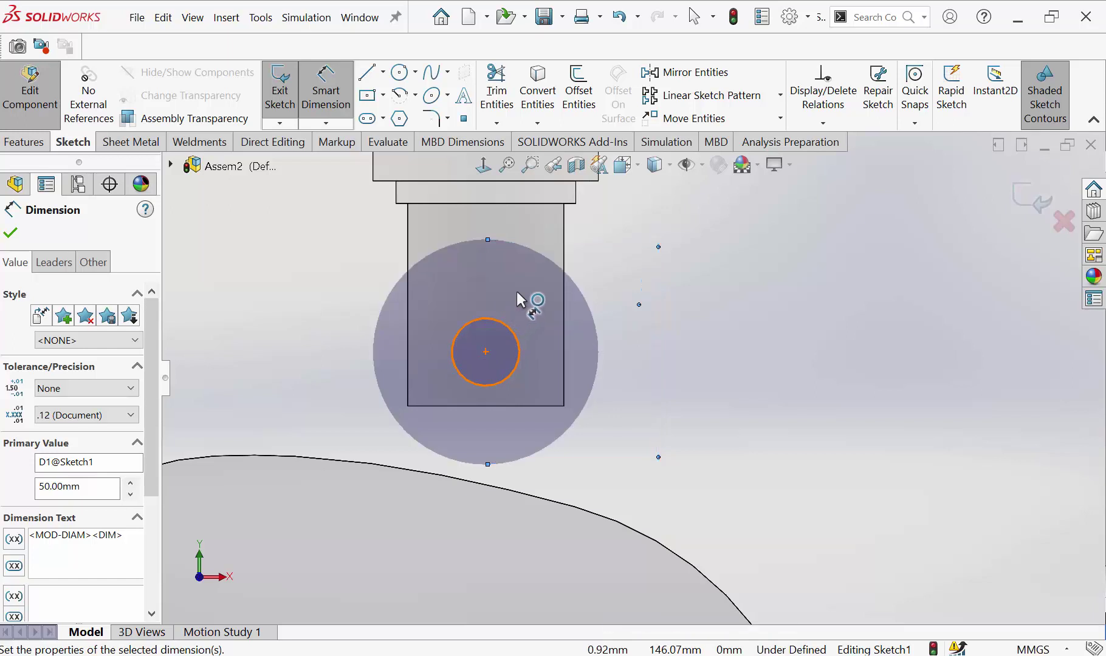
{"action": "left_click", "coordinate": [533, 292]}
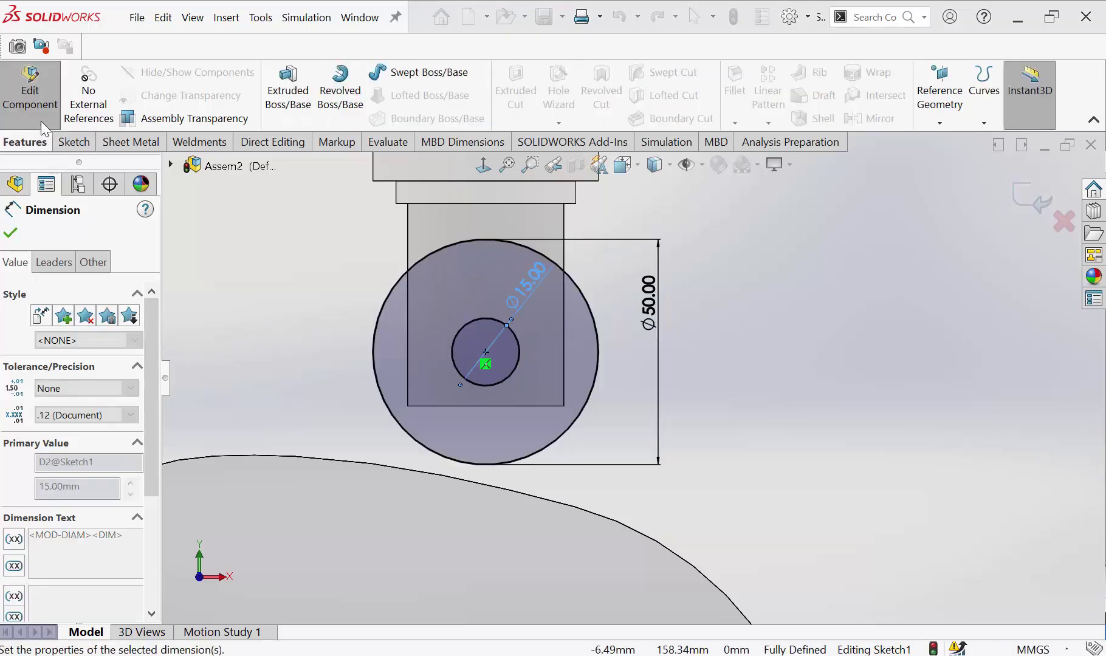
Step: Boss-extrude the circle sketch to a 20 mm blind depth as the roller body
{"action": "left_click", "coordinate": [288, 85]}
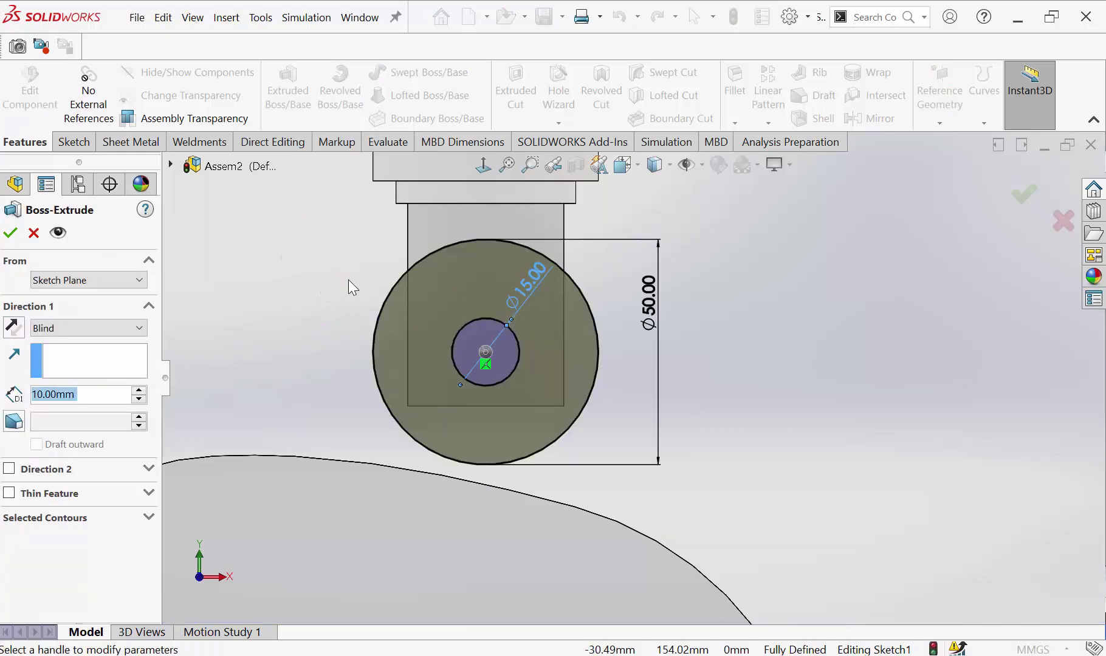
{"action": "middle_click_drag", "start_coordinate": [310, 293], "coordinate": [240, 341]}
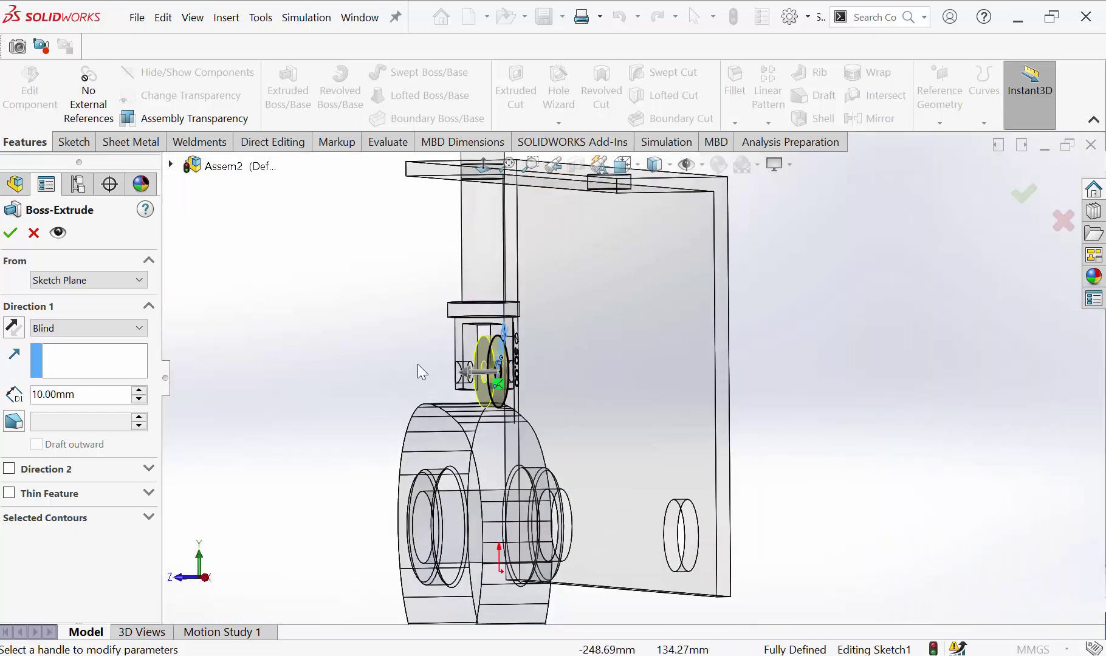
{"action": "scroll", "coordinate": [450, 353], "scroll_direction": "down", "scroll_amount": 3}
{"action": "mouse_move", "coordinate": [475, 343]}
{"action": "middle_mouse_down"}
{"action": "mouse_move", "coordinate": [444, 333]}
{"action": "mouse_move", "coordinate": [468, 377]}
{"action": "middle_mouse_up"}
{"action": "scroll", "coordinate": [467, 376], "scroll_direction": "down", "scroll_amount": 2}
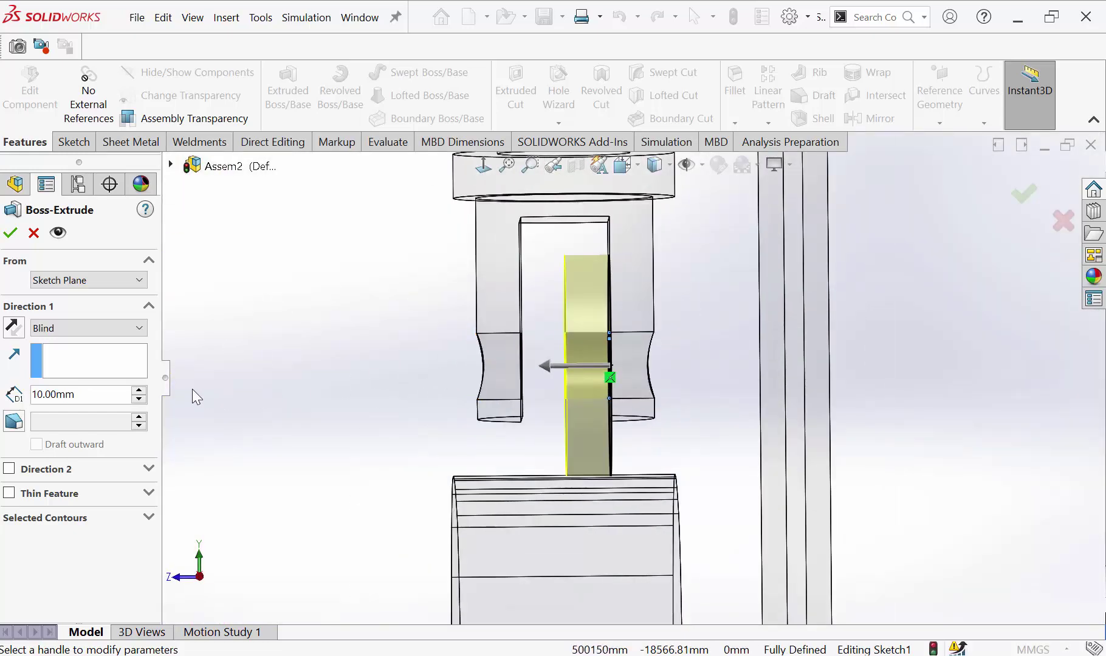
{"action": "left_click", "coordinate": [139, 389]}
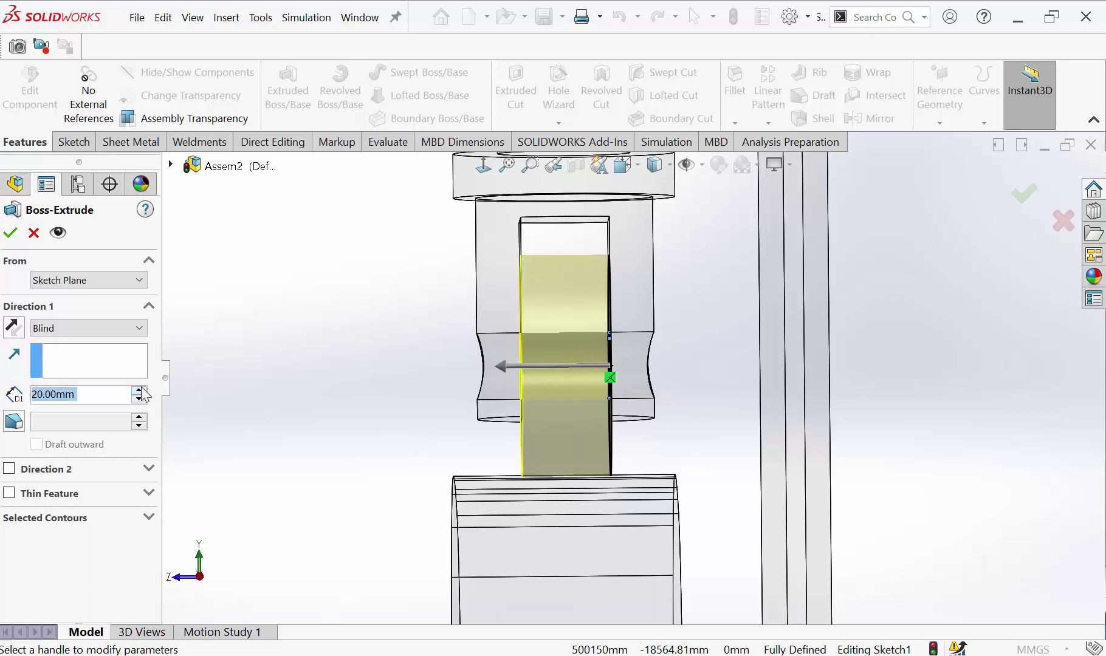
{"action": "left_click", "coordinate": [11, 233]}
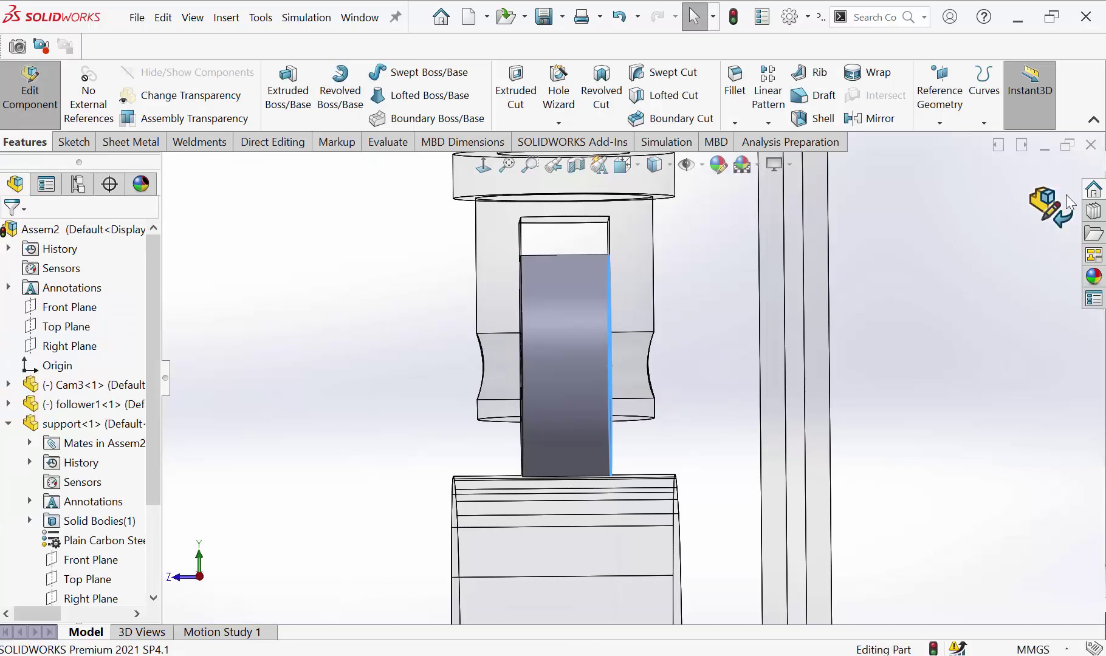
Step: Exit part editing back to Assem2 and orbit to view the new roller
{"action": "left_click", "coordinate": [1040, 213]}
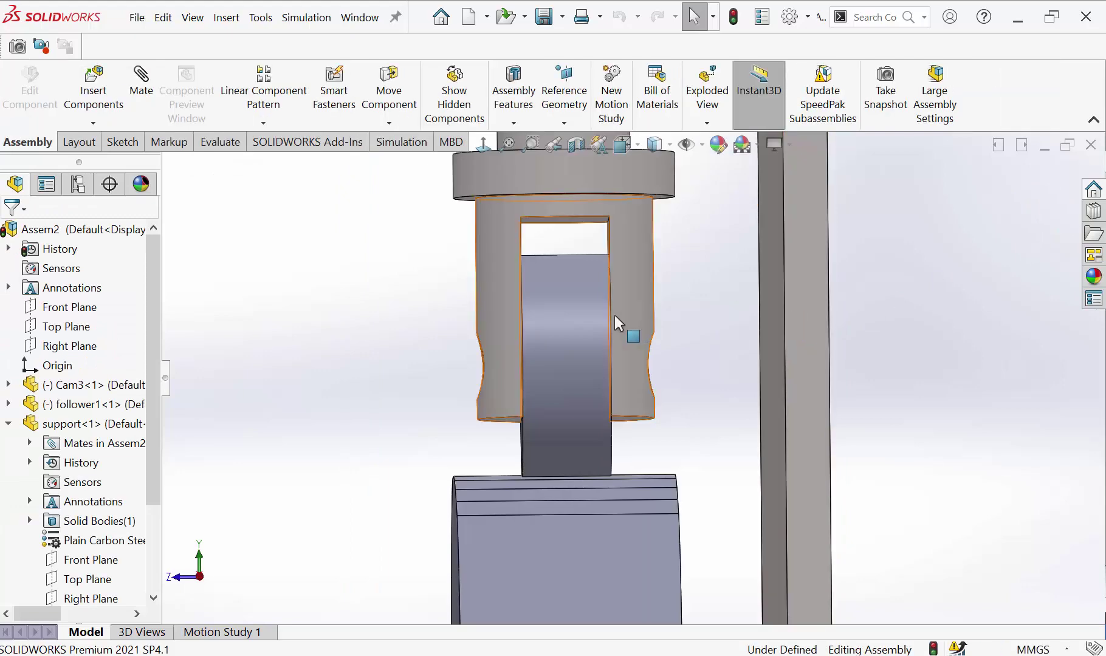
{"action": "middle_click_drag", "start_coordinate": [614, 315], "coordinate": [723, 365]}
{"action": "scroll", "coordinate": [723, 365], "scroll_direction": "up", "scroll_amount": 2}
{"action": "scroll", "coordinate": [698, 352], "scroll_direction": "up", "scroll_amount": 2}
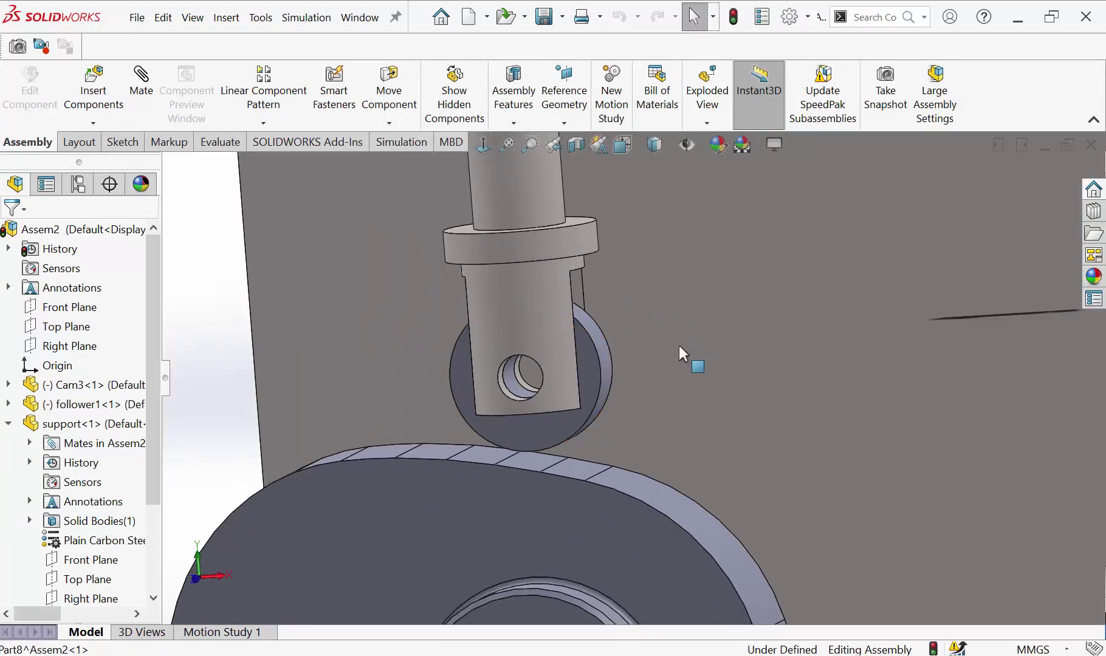
{"action": "scroll", "coordinate": [679, 345], "scroll_direction": "up", "scroll_amount": 3}
{"action": "scroll", "coordinate": [377, 414], "scroll_direction": "up", "scroll_amount": 2}
{"action": "scroll", "coordinate": [578, 443], "scroll_direction": "down", "scroll_amount": 2}
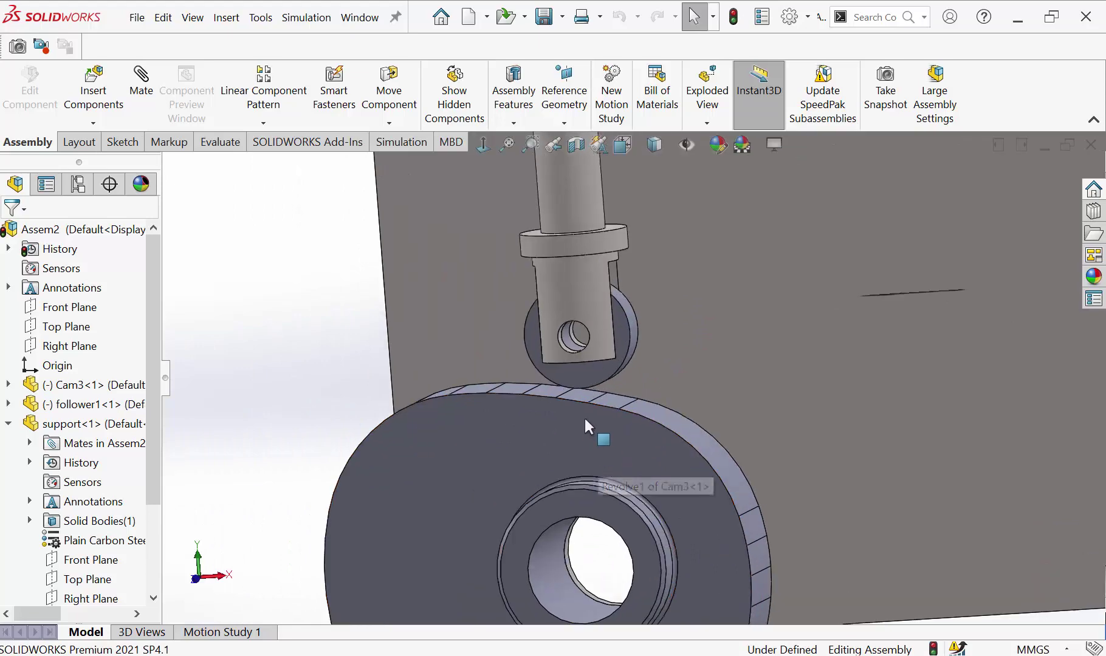
{"action": "scroll", "coordinate": [584, 416], "scroll_direction": "down", "scroll_amount": 2}
{"action": "scroll", "coordinate": [581, 414], "scroll_direction": "down", "scroll_amount": 2}
{"action": "mouse_move", "coordinate": [569, 463]}
{"action": "middle_mouse_down"}
{"action": "mouse_move", "coordinate": [574, 424]}
{"action": "mouse_move", "coordinate": [535, 419]}
{"action": "mouse_move", "coordinate": [535, 452]}
{"action": "middle_mouse_up"}
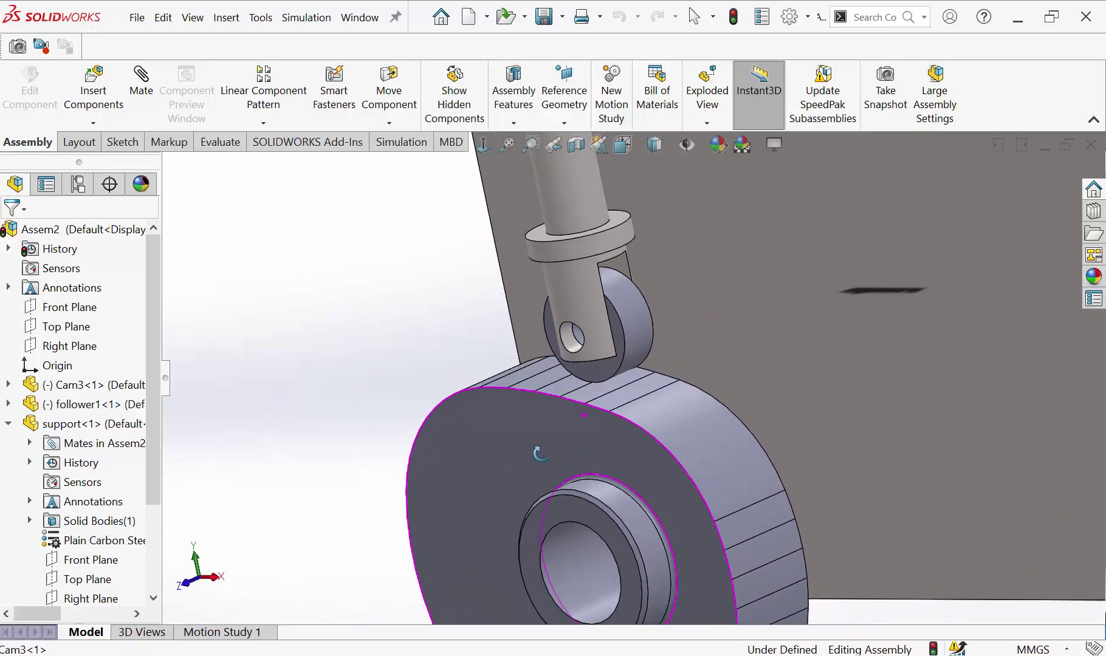
Step: Start a Cam mate from the Mechanical mate types
{"action": "left_click", "coordinate": [150, 104]}
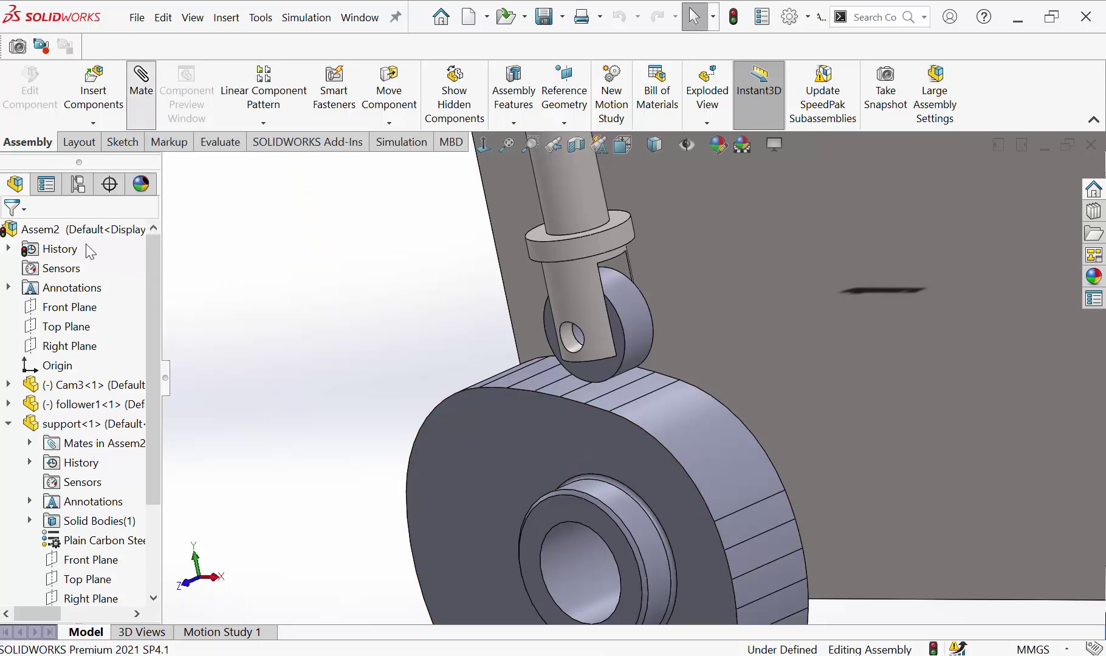
{"action": "left_click", "coordinate": [118, 291]}
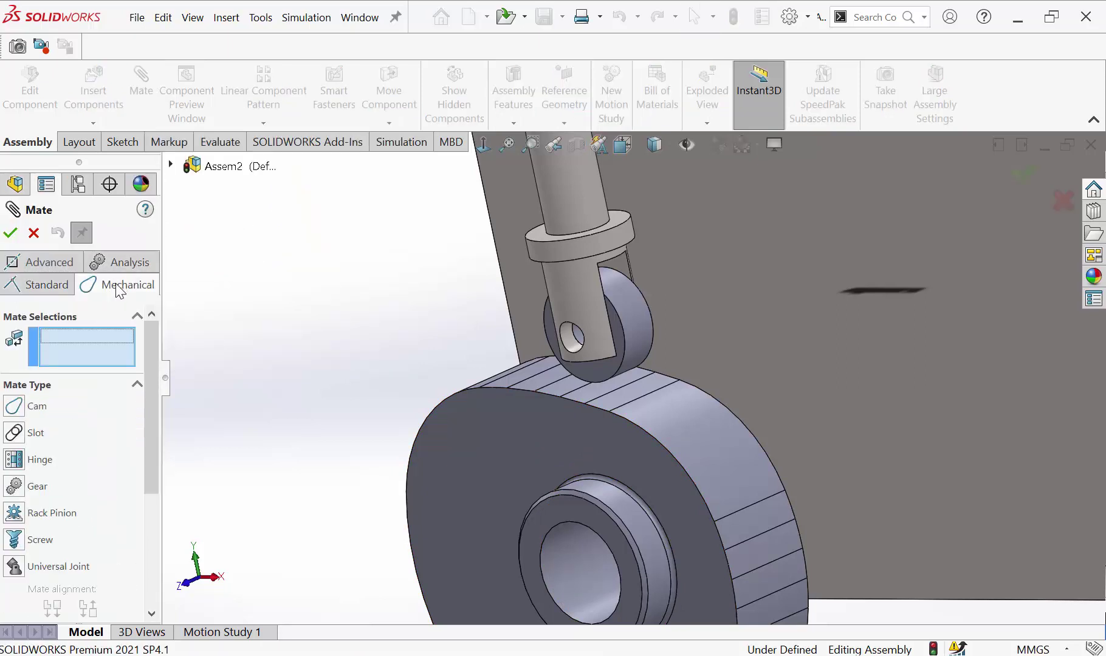
{"action": "left_click", "coordinate": [14, 407]}
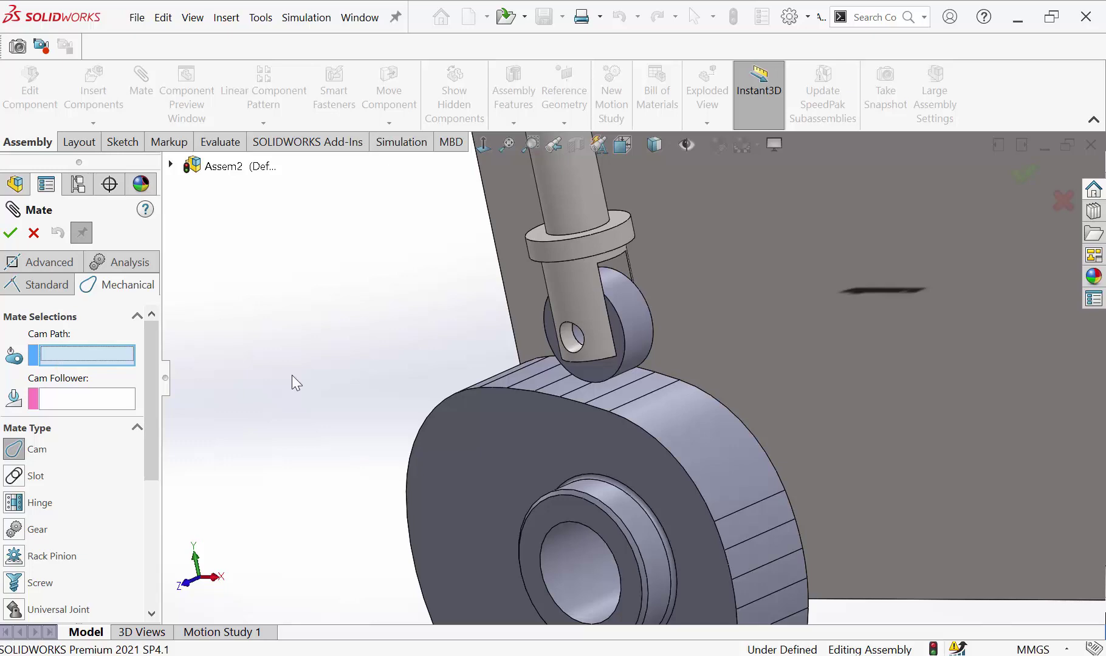
Step: Pick the cam's outer face as the cam path, zoom to inspect it, then cancel the cam mate
{"action": "left_click", "coordinate": [649, 389]}
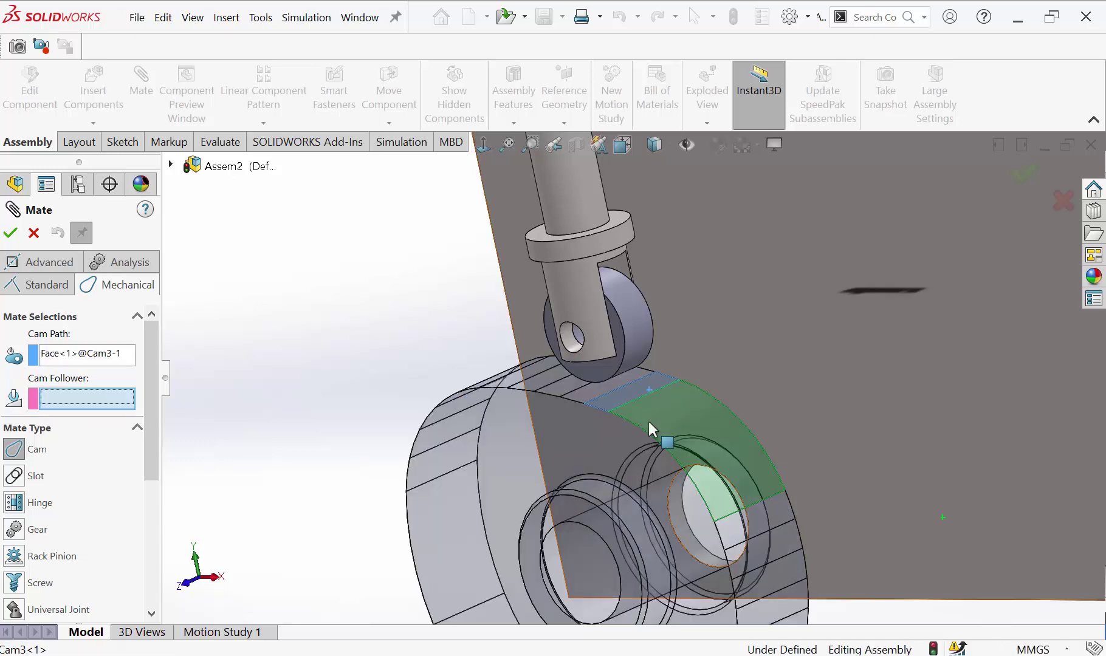
{"action": "scroll", "coordinate": [653, 416], "scroll_direction": "down", "scroll_amount": 3}
{"action": "scroll", "coordinate": [668, 407], "scroll_direction": "down", "scroll_amount": 3}
{"action": "scroll", "coordinate": [662, 364], "scroll_direction": "up", "scroll_amount": 2}
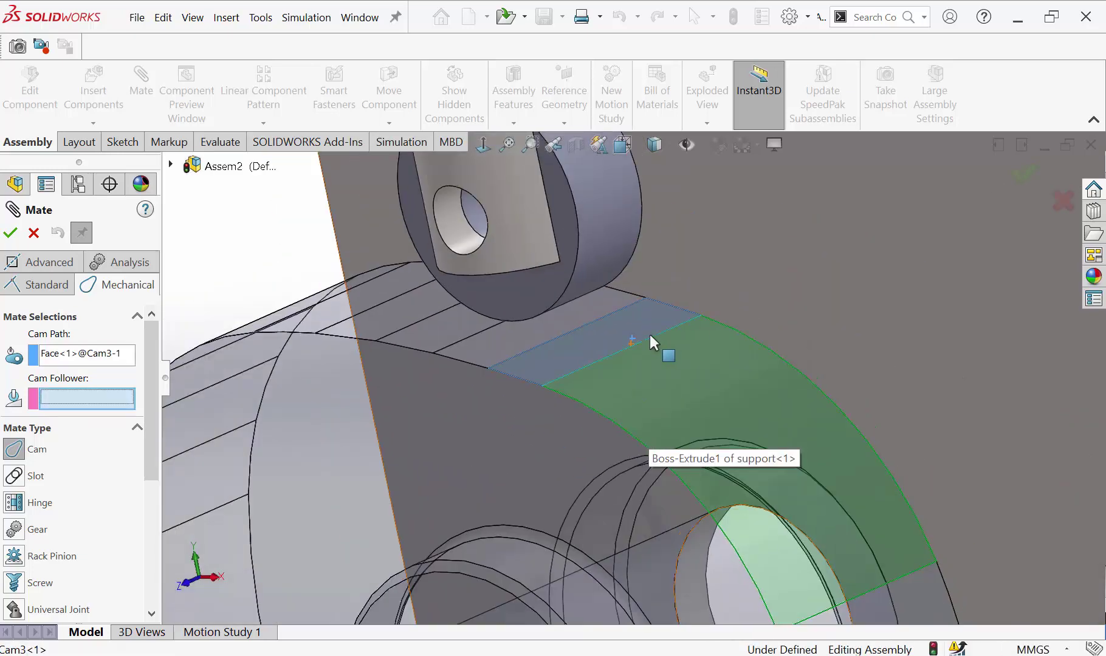
{"action": "scroll", "coordinate": [643, 365], "scroll_direction": "up", "scroll_amount": 1}
{"action": "scroll", "coordinate": [681, 304], "scroll_direction": "down", "scroll_amount": 3}
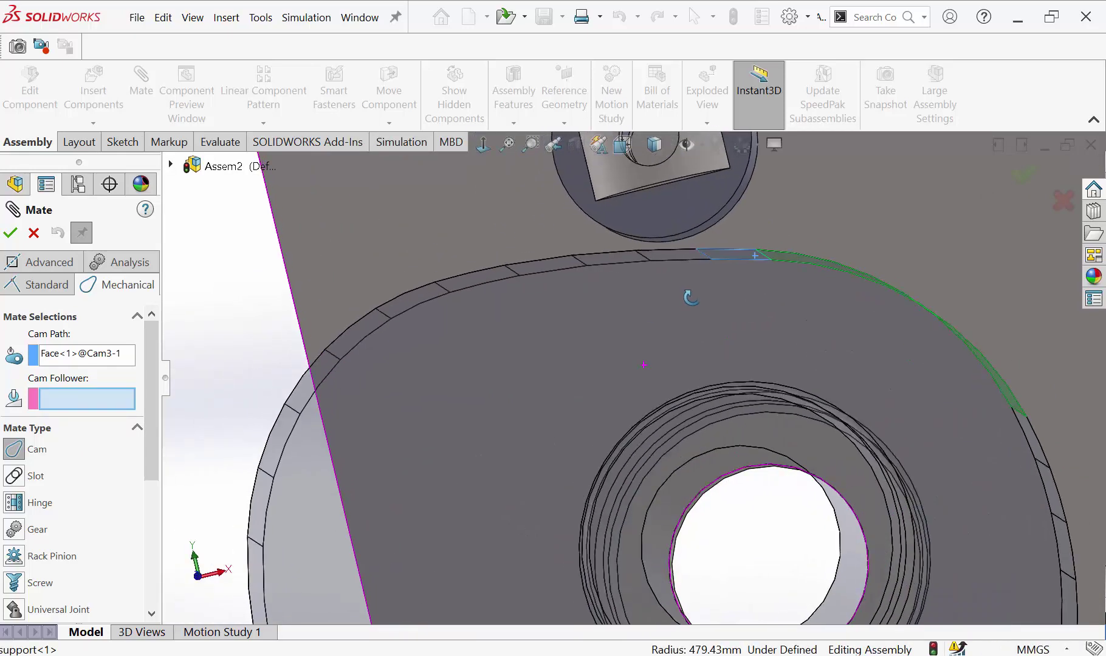
{"action": "scroll", "coordinate": [632, 340], "scroll_direction": "up", "scroll_amount": 3}
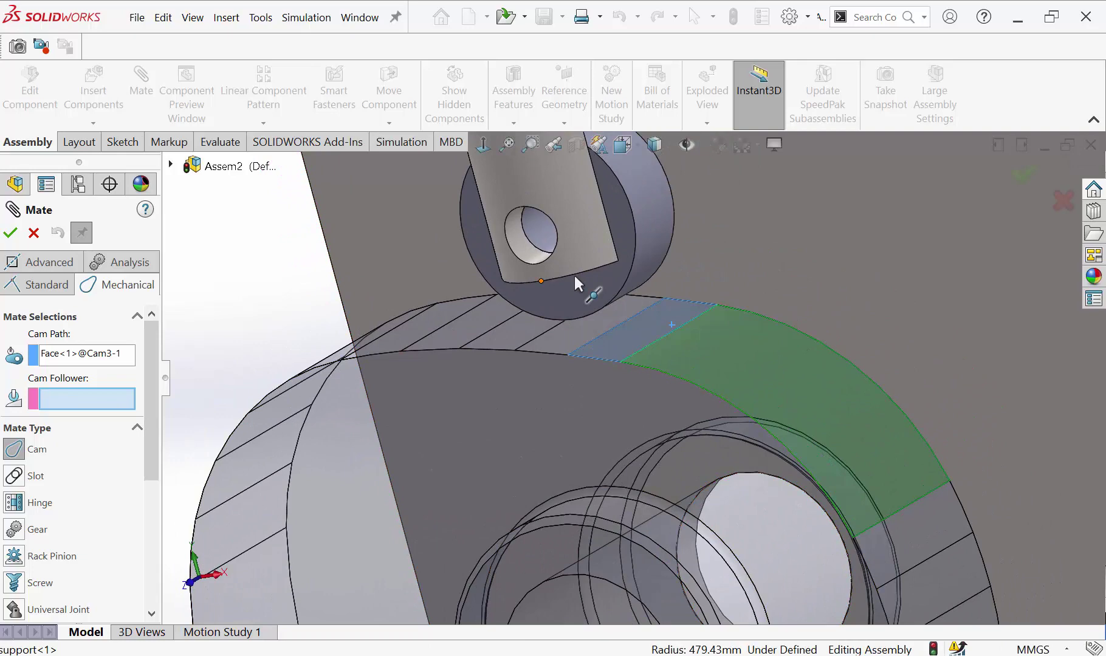
{"action": "scroll", "coordinate": [692, 383], "scroll_direction": "up", "scroll_amount": 2}
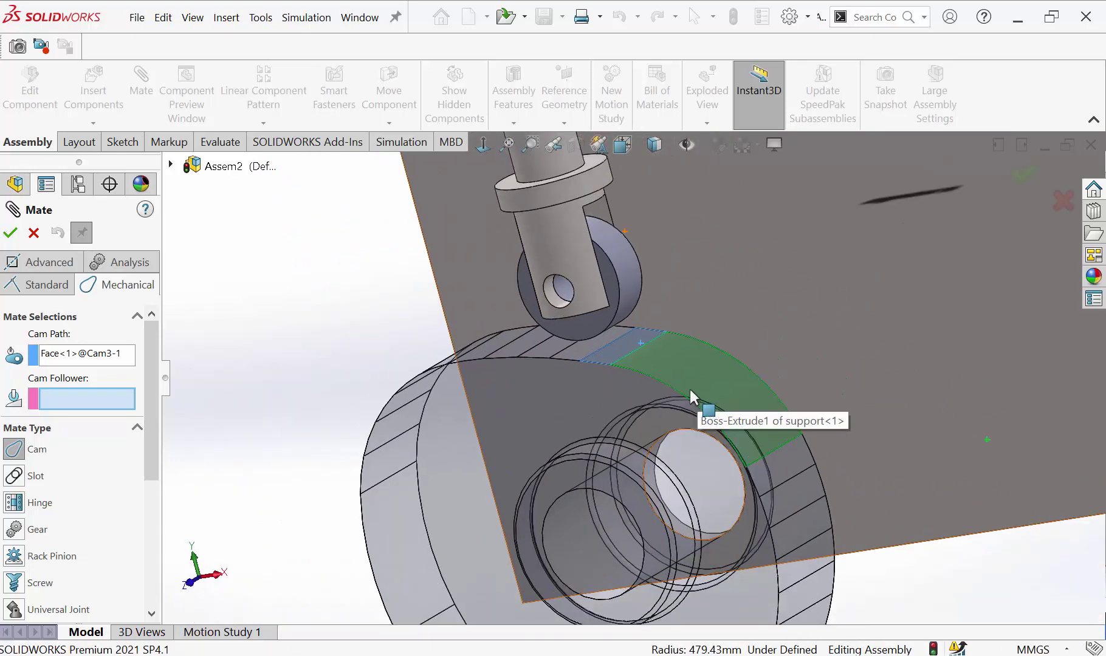
{"action": "scroll", "coordinate": [690, 391], "scroll_direction": "down", "scroll_amount": 2}
{"action": "scroll", "coordinate": [550, 341], "scroll_direction": "down", "scroll_amount": 1}
{"action": "scroll", "coordinate": [649, 429], "scroll_direction": "down", "scroll_amount": 1}
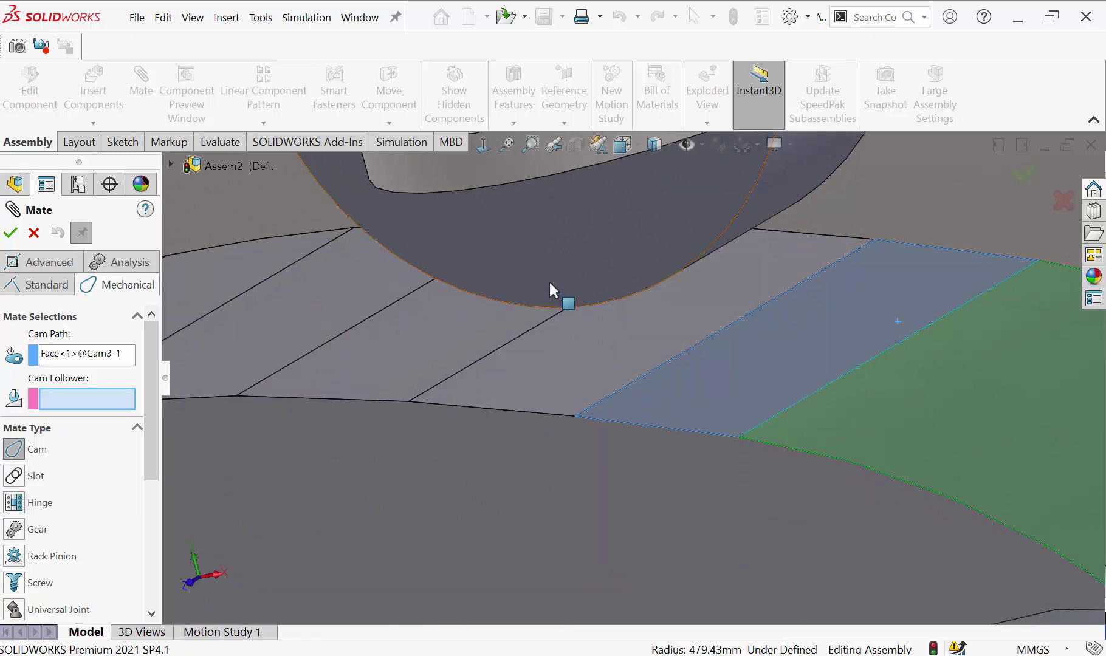
{"action": "scroll", "coordinate": [681, 321], "scroll_direction": "up", "scroll_amount": 2}
{"action": "scroll", "coordinate": [763, 371], "scroll_direction": "up", "scroll_amount": 2}
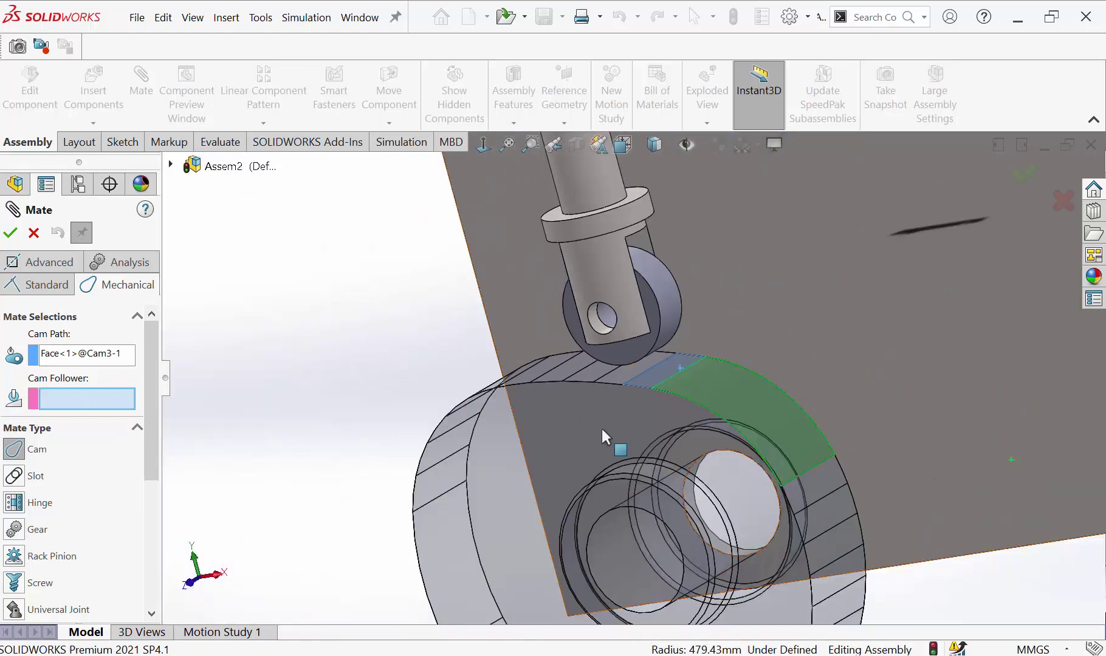
{"action": "key", "text": "Escape"}
Step: Open the Cam3 part and edit the Cut-Extrude1 sketch holding the spline cam profile
{"action": "left_click", "coordinate": [547, 409]}
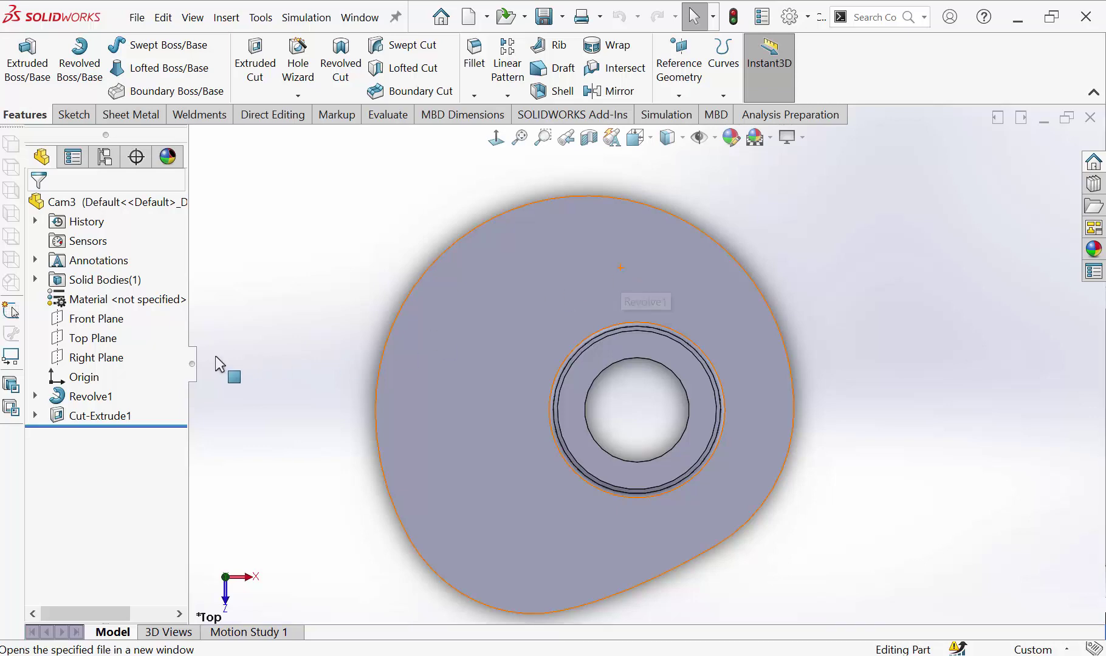
{"action": "left_click", "coordinate": [109, 415]}
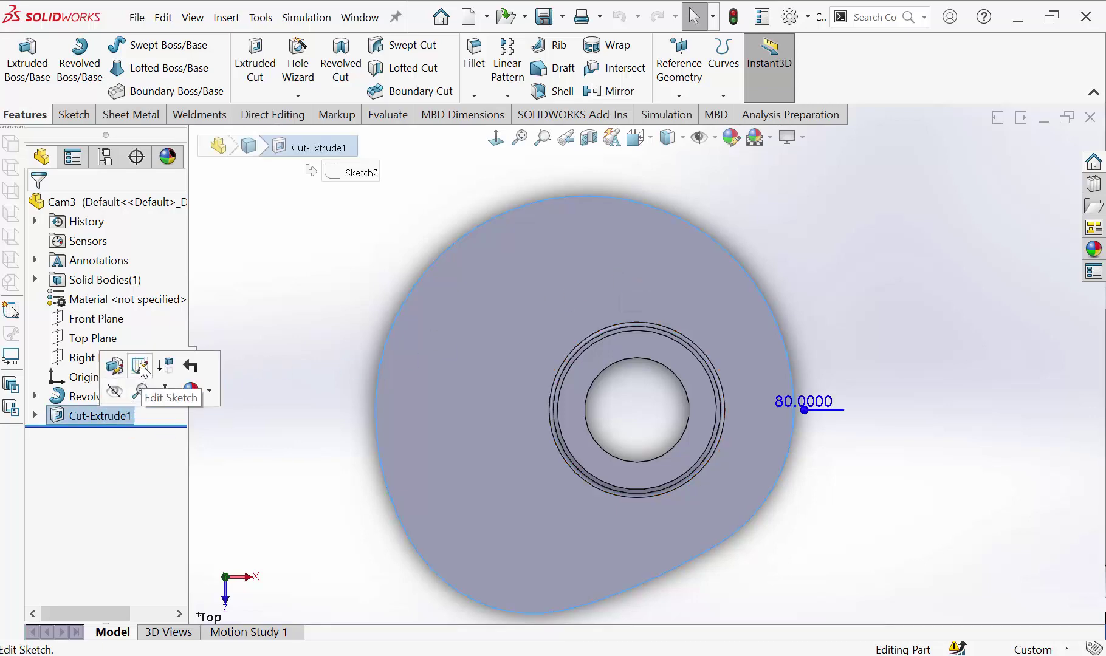
{"action": "left_click", "coordinate": [144, 366]}
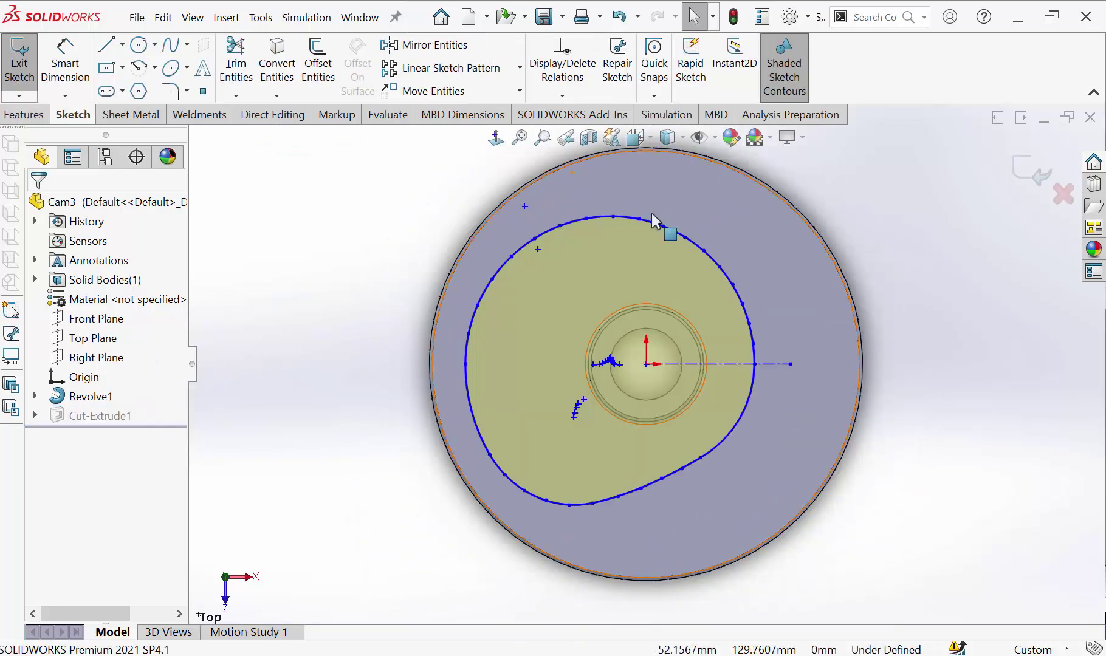
{"action": "scroll", "coordinate": [651, 213], "scroll_direction": "down", "scroll_amount": 3}
{"action": "scroll", "coordinate": [557, 250], "scroll_direction": "down", "scroll_amount": 3}
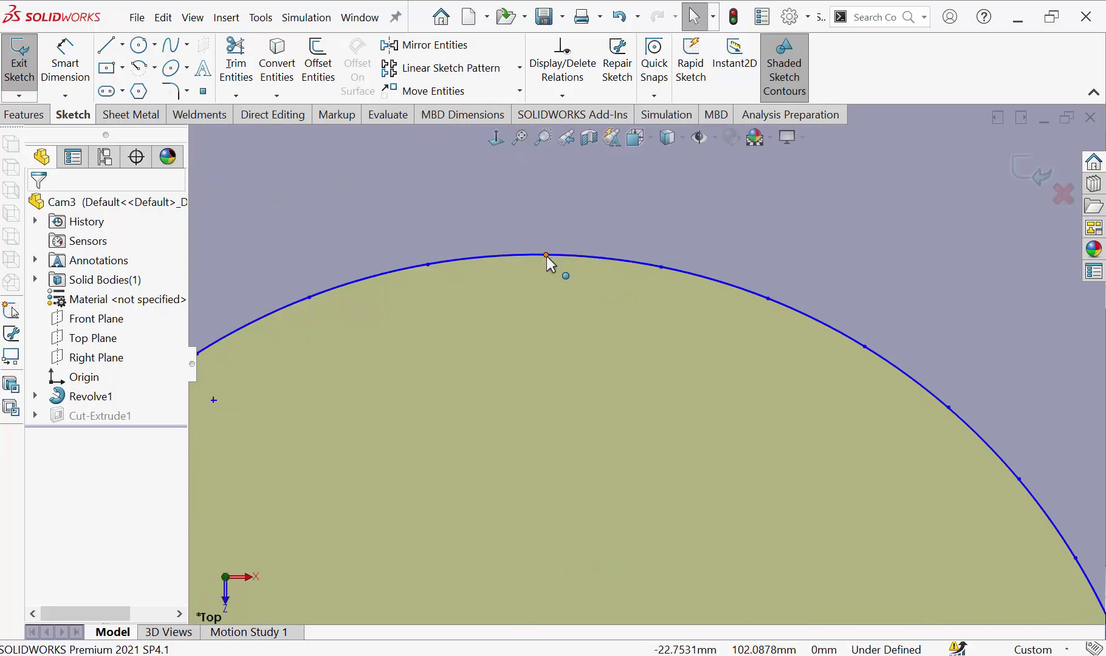
Step: Make the spline tangent at its top point and the next points to the left
{"action": "left_click", "coordinate": [547, 256]}
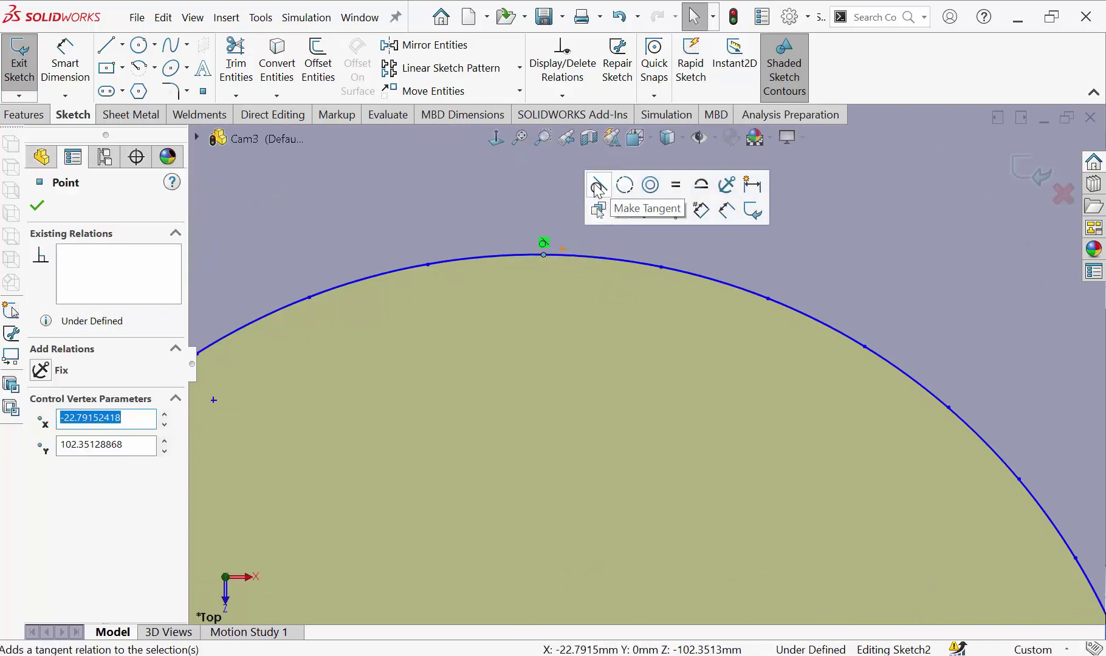
{"action": "left_click", "coordinate": [427, 264]}
{"action": "left_click", "coordinate": [469, 199]}
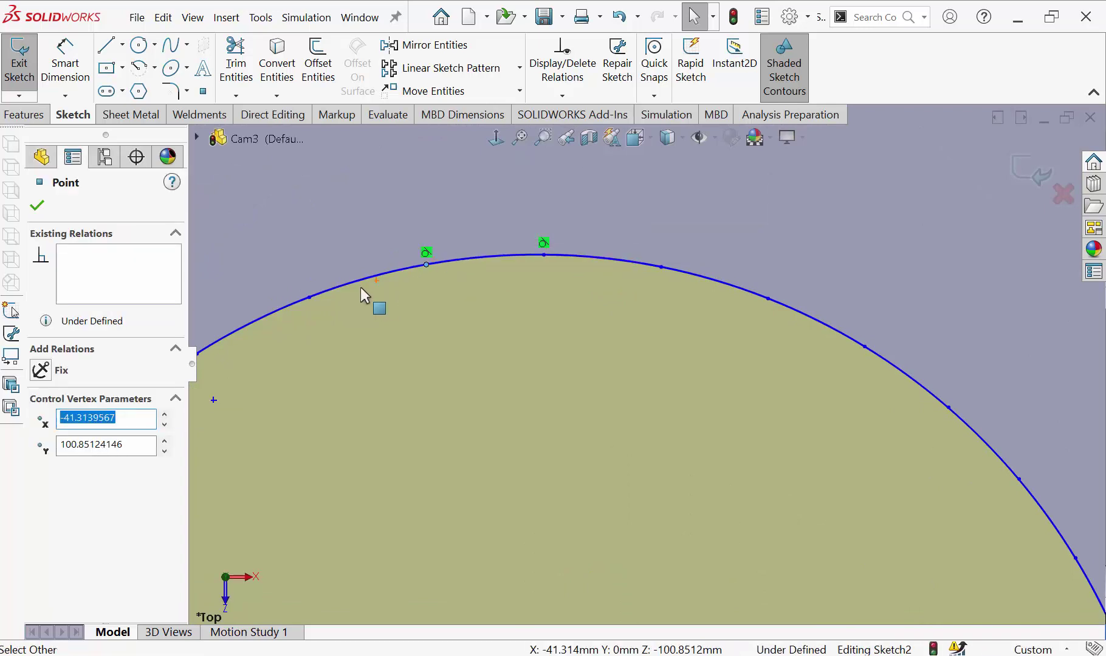
{"action": "left_click", "coordinate": [307, 296]}
{"action": "scroll", "coordinate": [271, 360], "scroll_direction": "up", "scroll_amount": 1}
{"action": "left_click", "coordinate": [317, 276]}
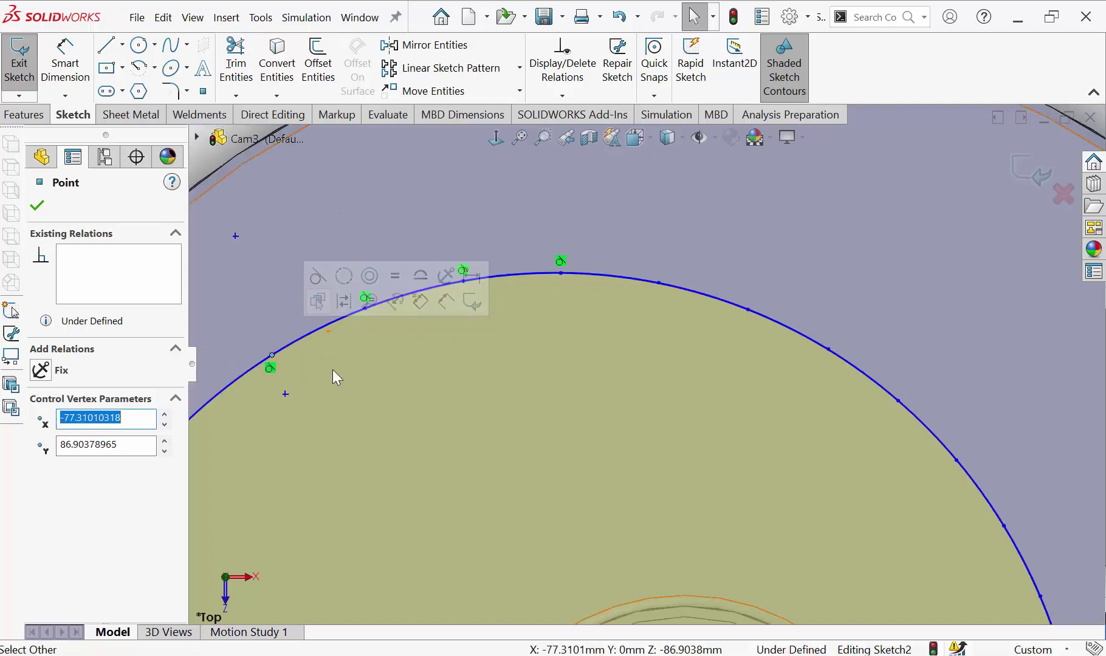
{"action": "scroll", "coordinate": [336, 370], "scroll_direction": "up", "scroll_amount": 1}
{"action": "scroll", "coordinate": [345, 386], "scroll_direction": "down", "scroll_amount": 1}
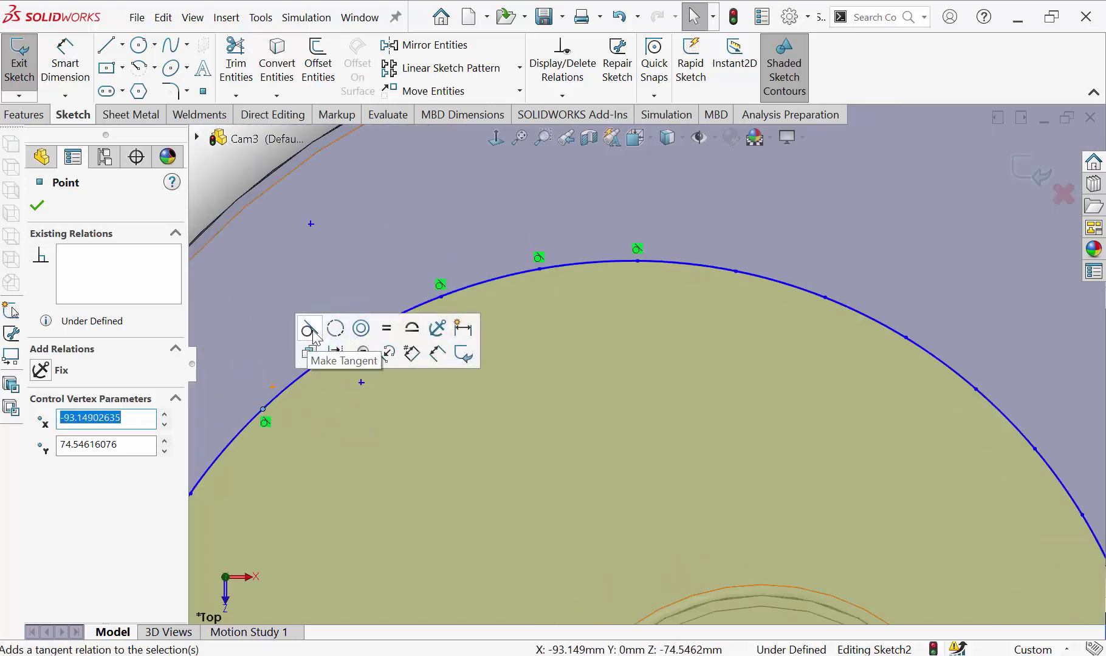
{"action": "scroll", "coordinate": [395, 377], "scroll_direction": "up", "scroll_amount": 1}
{"action": "left_click", "coordinate": [418, 394]}
Step: Add tangent relations at the spline points down the left side to the leftmost point
{"action": "left_click", "coordinate": [452, 340]}
{"action": "scroll", "coordinate": [670, 407], "scroll_direction": "up", "scroll_amount": 2}
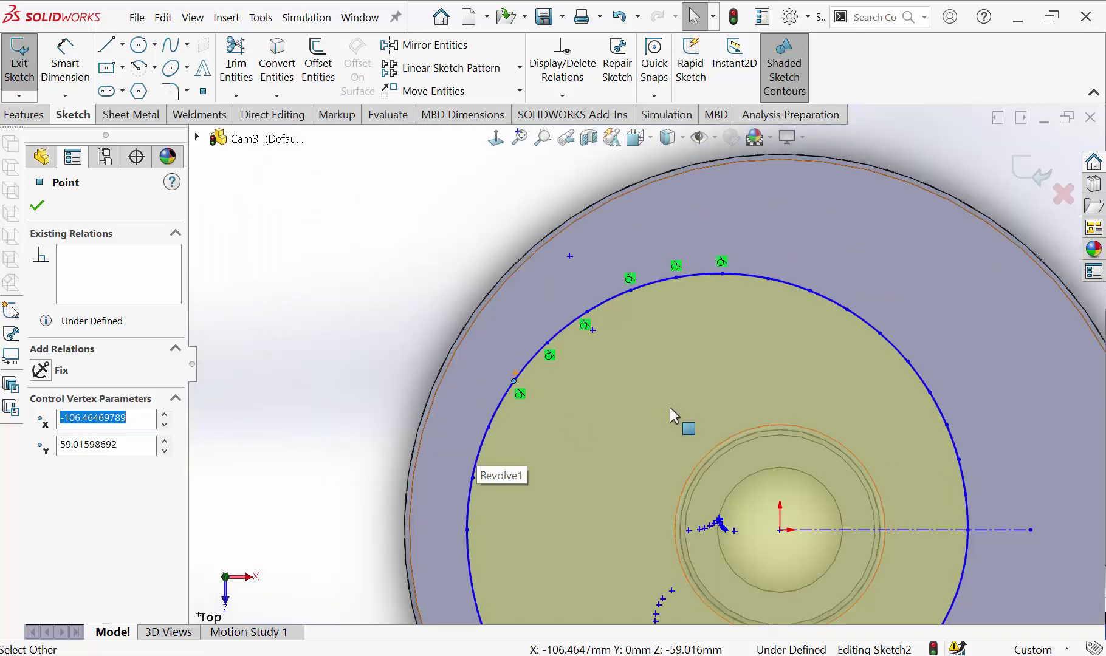
{"action": "left_click", "coordinate": [472, 478]}
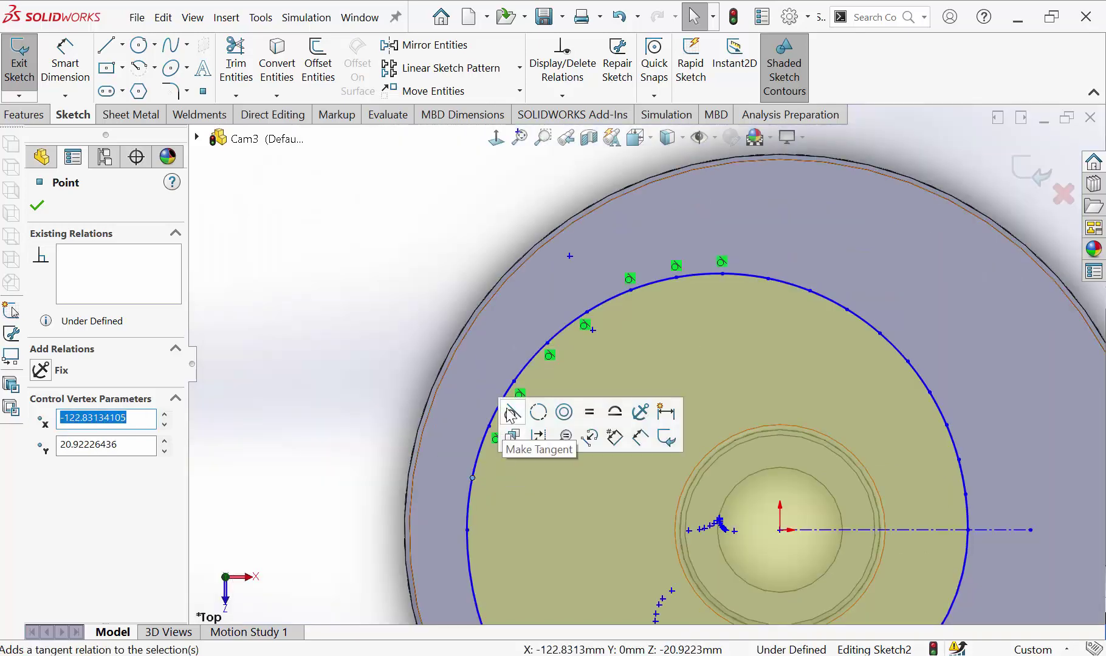
{"action": "left_click", "coordinate": [474, 567]}
{"action": "left_click", "coordinate": [467, 531]}
{"action": "scroll", "coordinate": [534, 523], "scroll_direction": "up", "scroll_amount": 1}
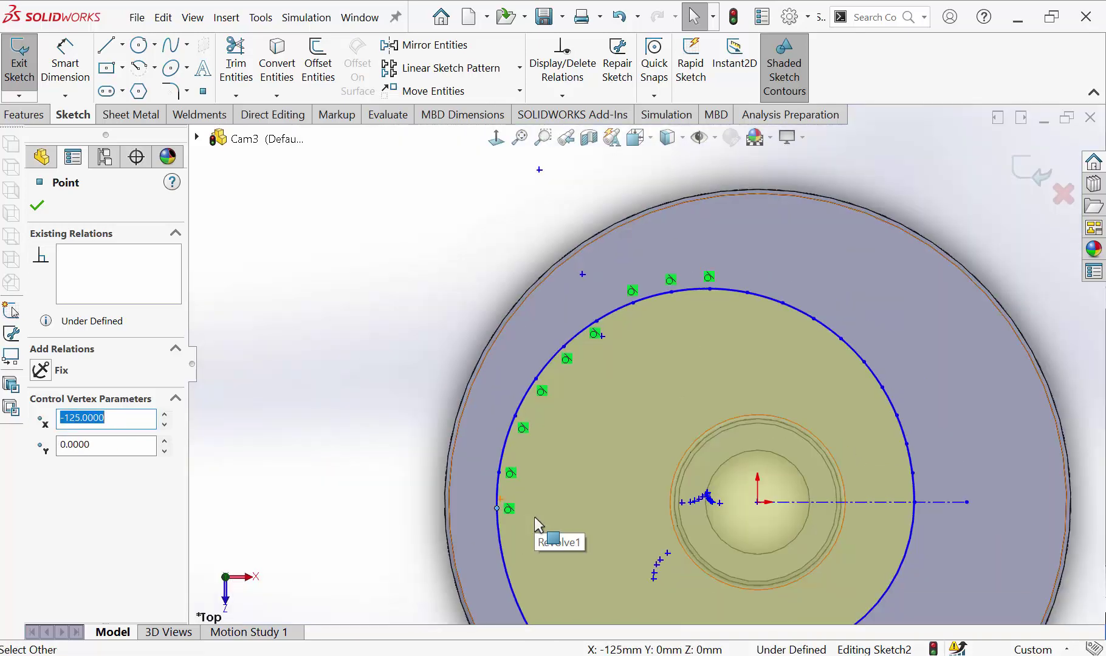
{"action": "scroll", "coordinate": [620, 283], "scroll_direction": "down", "scroll_amount": 5}
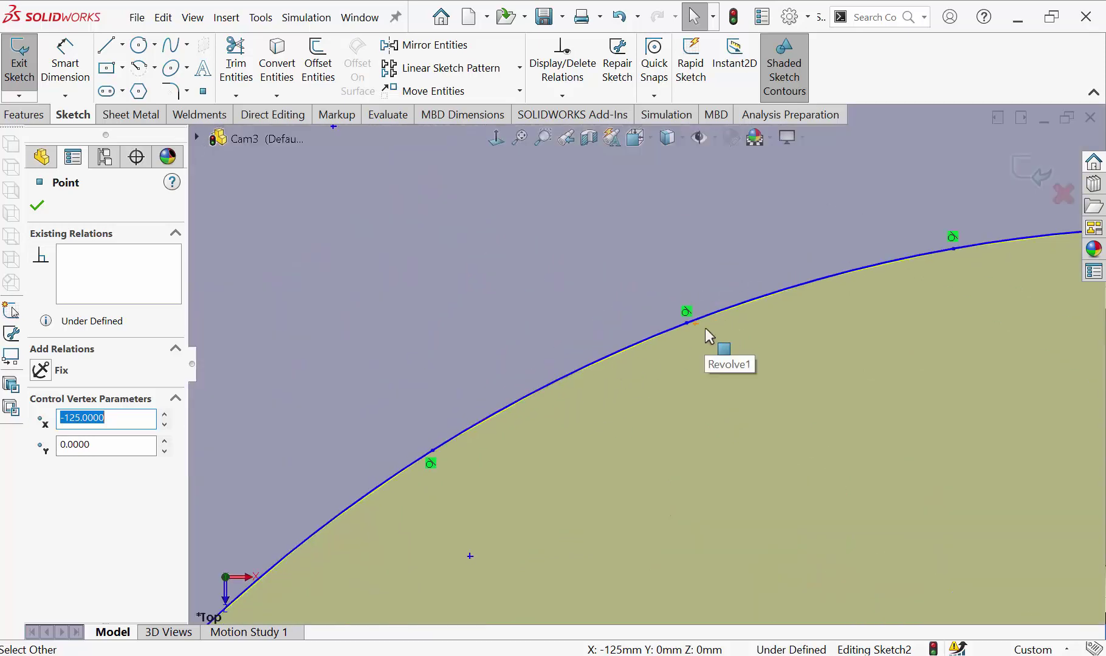
{"action": "scroll", "coordinate": [709, 336], "scroll_direction": "up", "scroll_amount": 3}
{"action": "scroll", "coordinate": [715, 359], "scroll_direction": "up", "scroll_amount": 2}
{"action": "scroll", "coordinate": [723, 451], "scroll_direction": "down", "scroll_amount": 5}
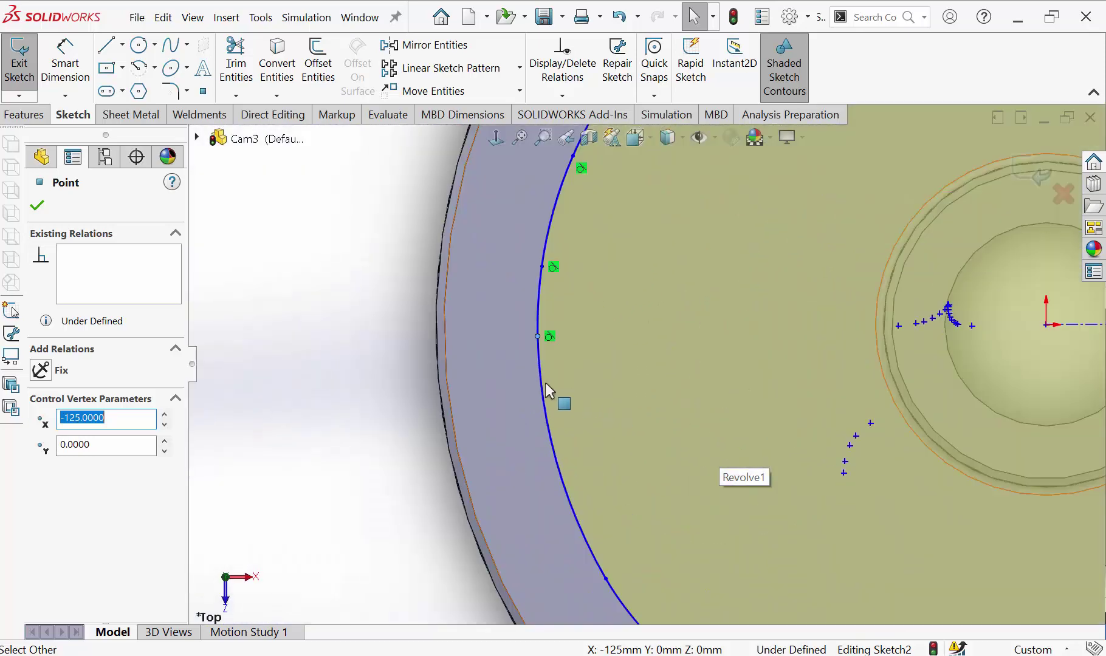
Step: Make the spline tangent at the lower-left and bottom points, working toward the right
{"action": "left_click", "coordinate": [606, 579]}
{"action": "scroll", "coordinate": [647, 469], "scroll_direction": "up", "scroll_amount": 3}
{"action": "left_click", "coordinate": [647, 469]}
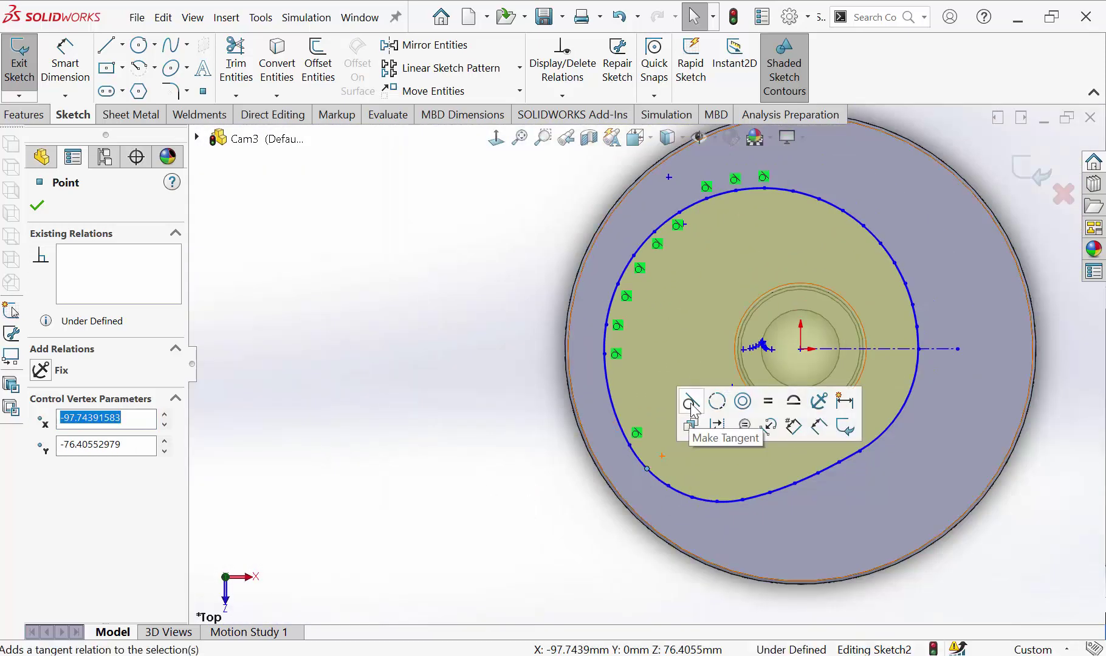
{"action": "left_click", "coordinate": [668, 486]}
{"action": "left_click", "coordinate": [692, 497]}
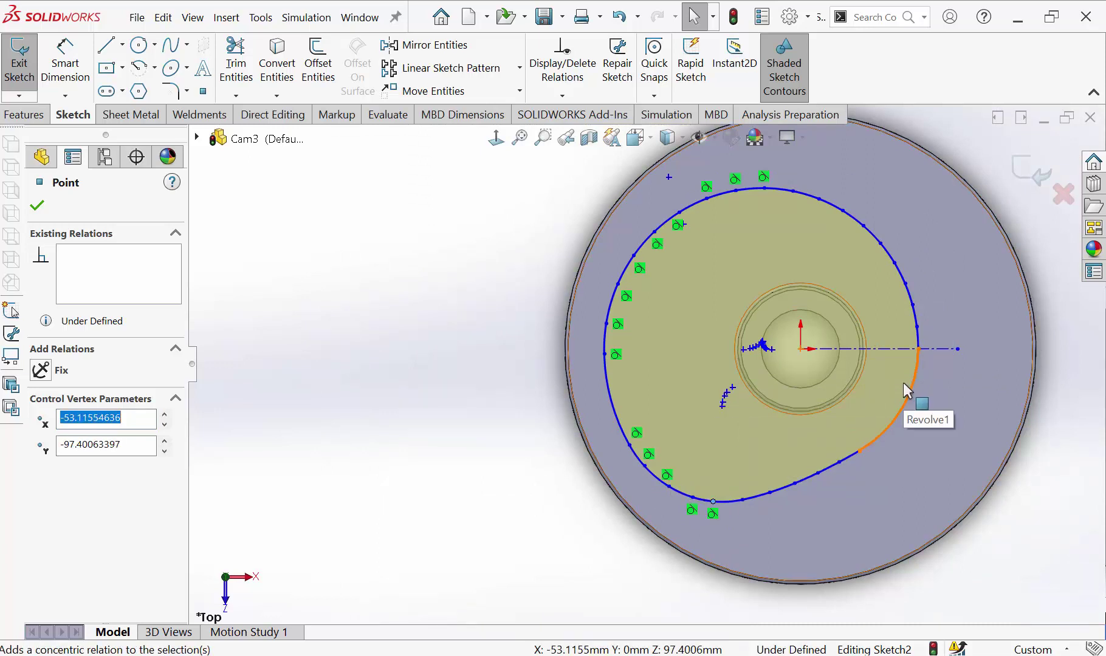
{"action": "left_click", "coordinate": [770, 492]}
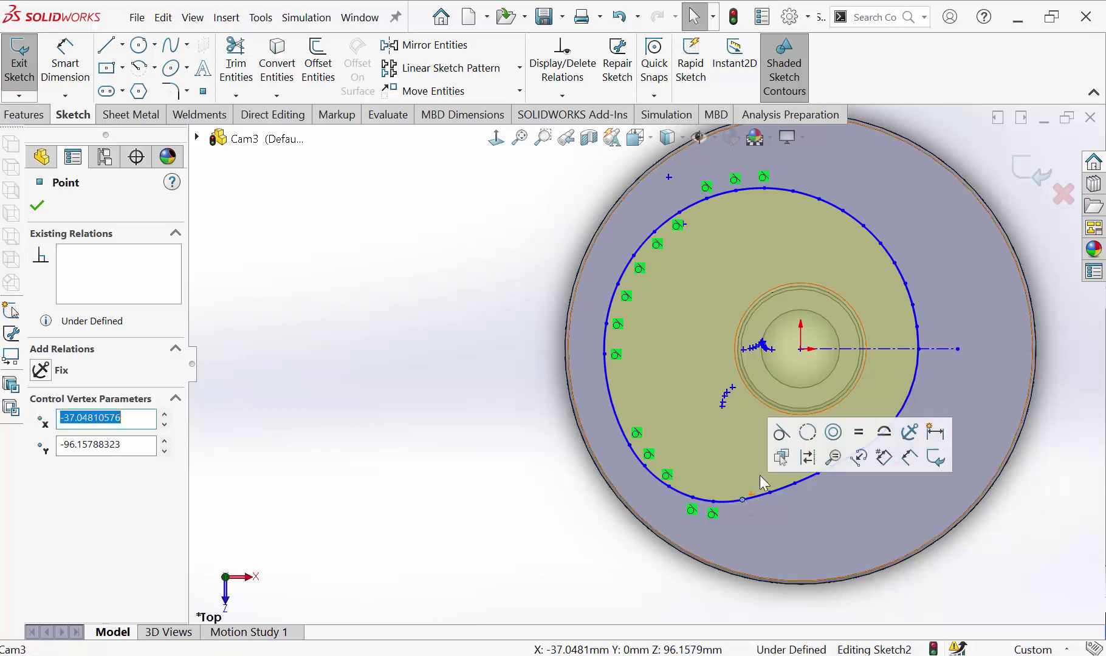
{"action": "left_click", "coordinate": [769, 493]}
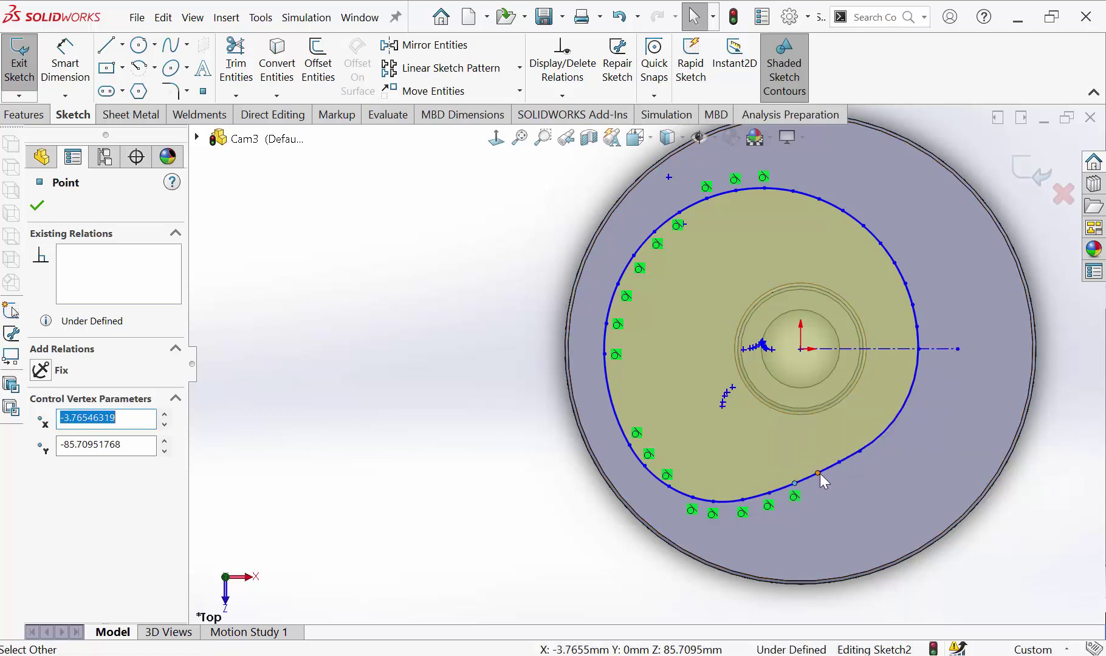
{"action": "left_click", "coordinate": [817, 473]}
{"action": "left_click", "coordinate": [851, 462]}
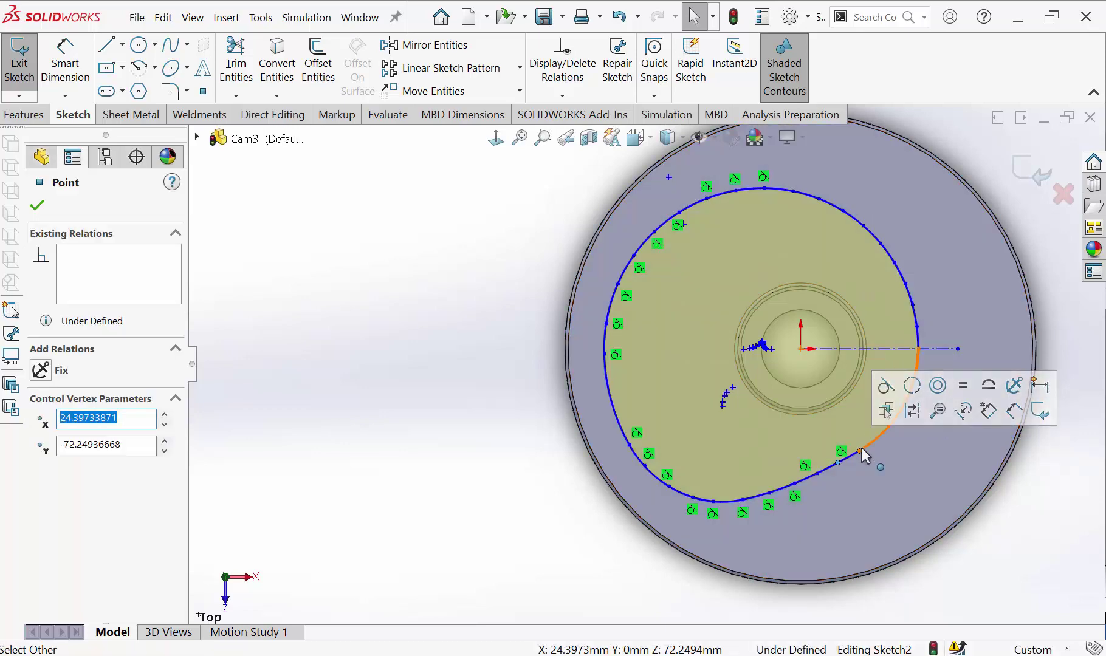
Step: Add tangency at the point 37.5, -64.95, then inspect the upper-right and top control points
{"action": "left_click", "coordinate": [858, 451]}
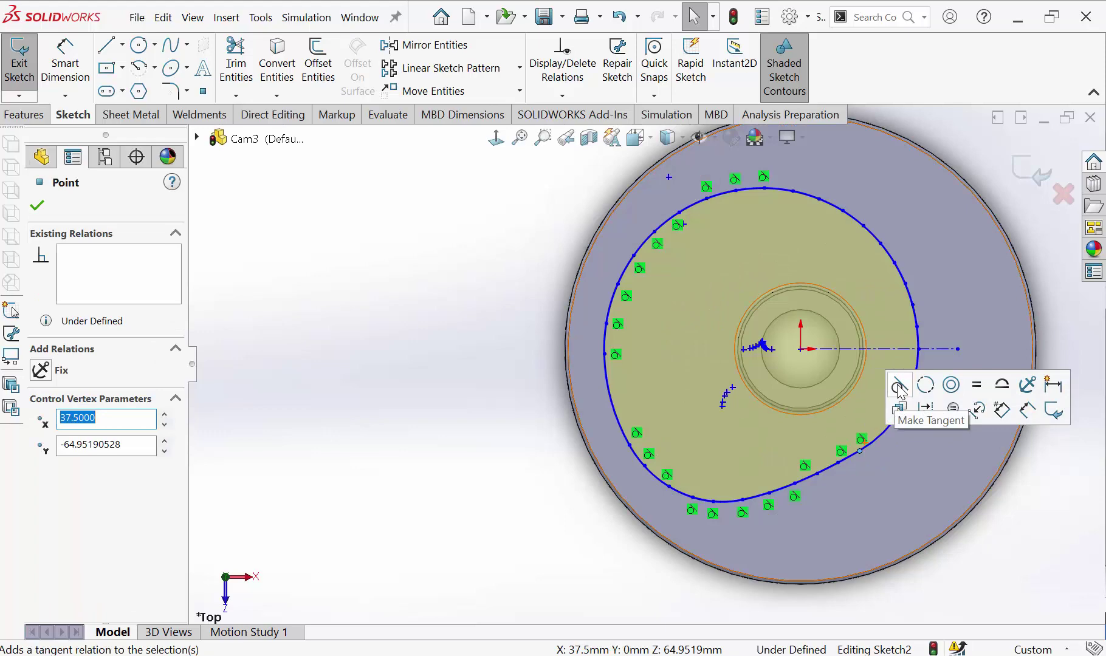
{"action": "key", "text": "z"}
{"action": "left_click", "coordinate": [782, 244]}
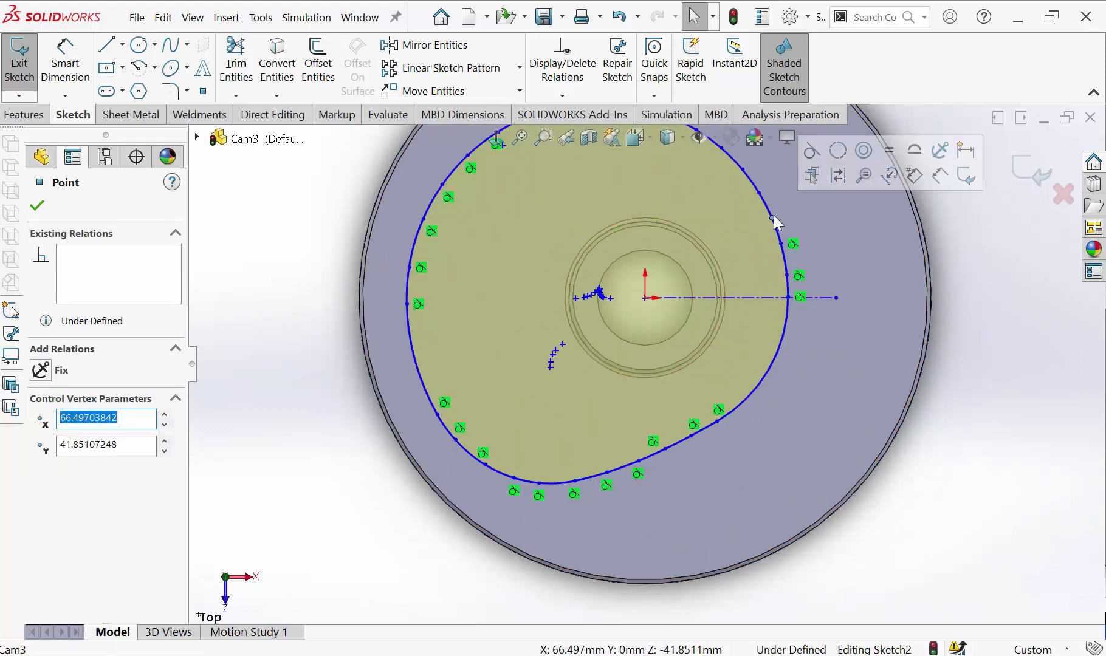
{"action": "left_click", "coordinate": [758, 193]}
{"action": "scroll", "coordinate": [815, 301], "scroll_direction": "up", "scroll_amount": 2}
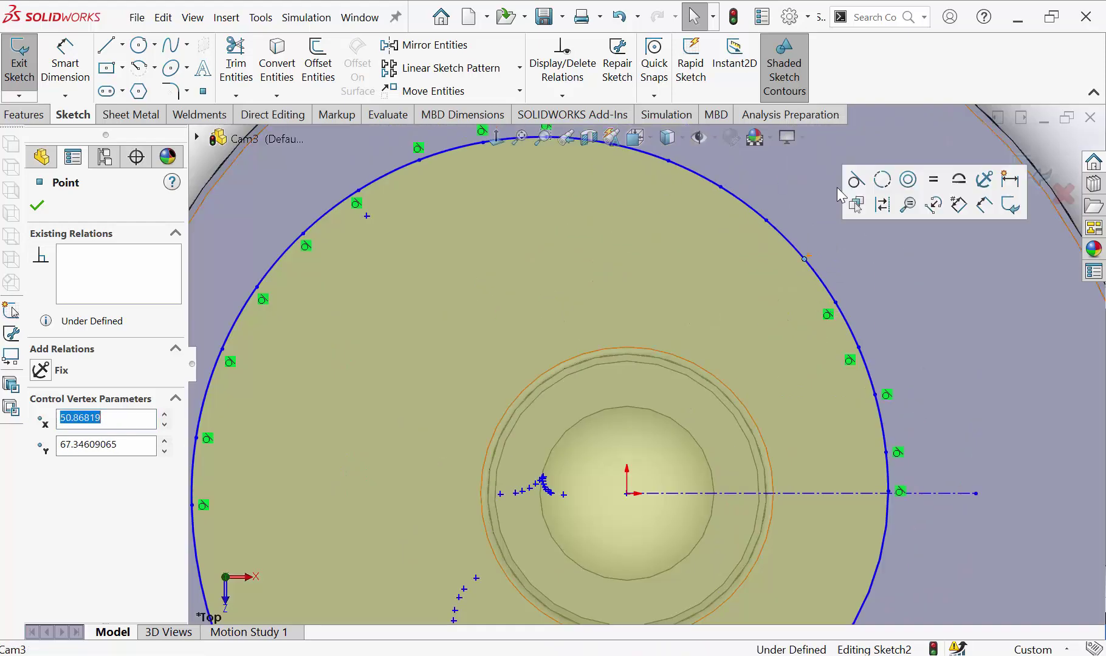
{"action": "left_click", "coordinate": [766, 222]}
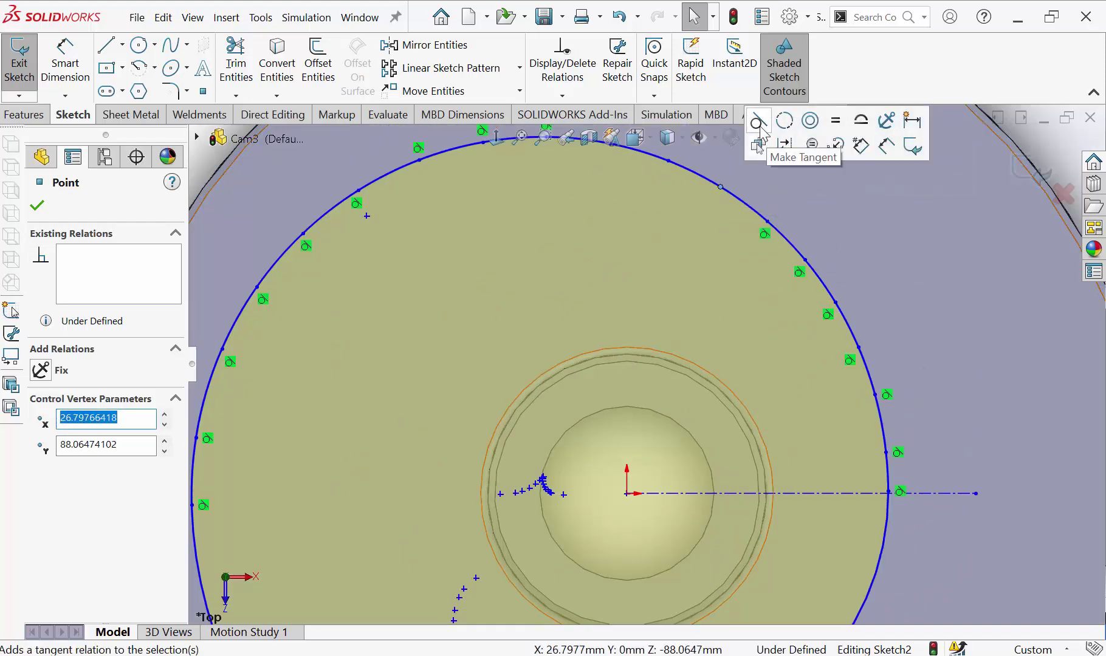
{"action": "scroll", "coordinate": [668, 192], "scroll_direction": "up", "scroll_amount": 2}
{"action": "left_click", "coordinate": [626, 187]}
{"action": "left_click", "coordinate": [617, 182]}
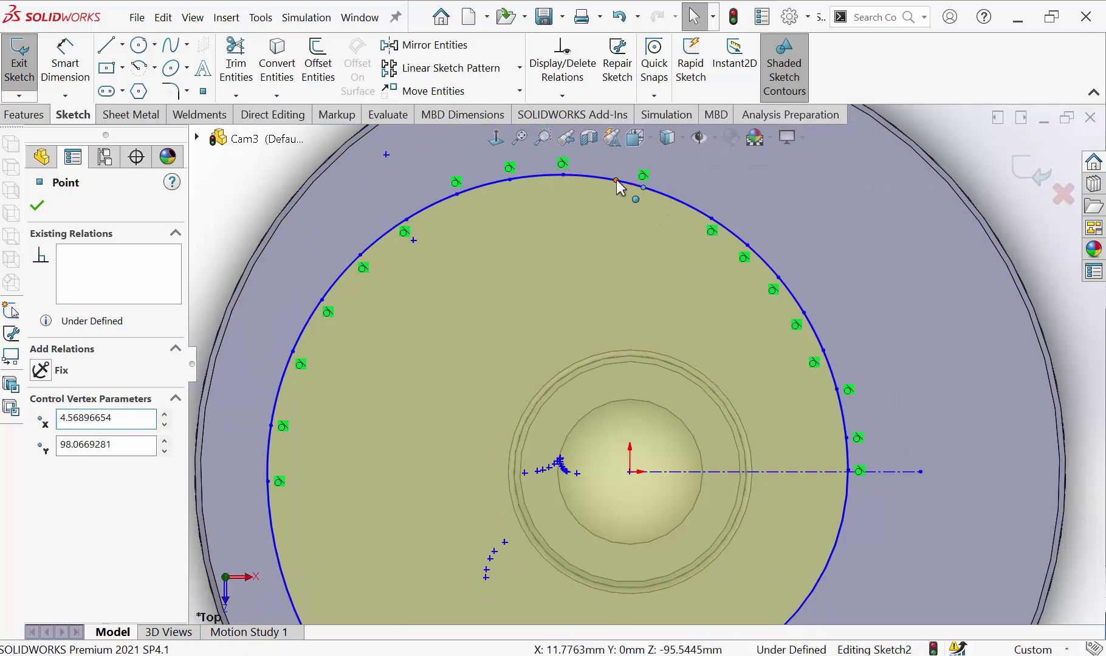
{"action": "scroll", "coordinate": [643, 361], "scroll_direction": "up", "scroll_amount": 3}
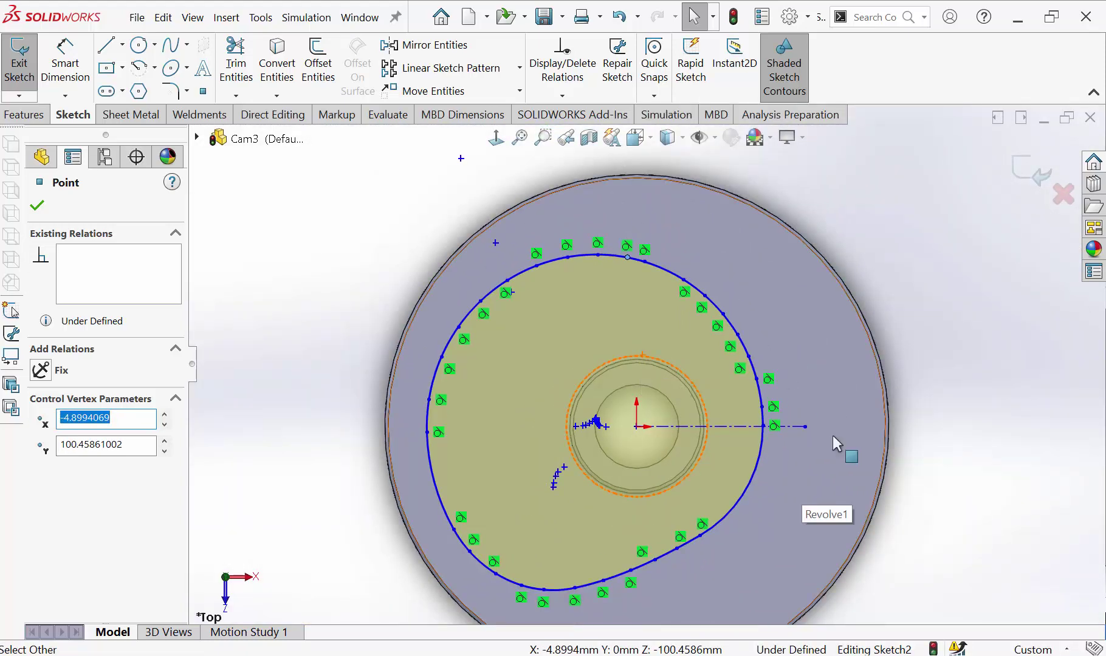
Step: Exit the sketch and select the rebuilt cam's tangent outer faces
{"action": "left_click", "coordinate": [1038, 180]}
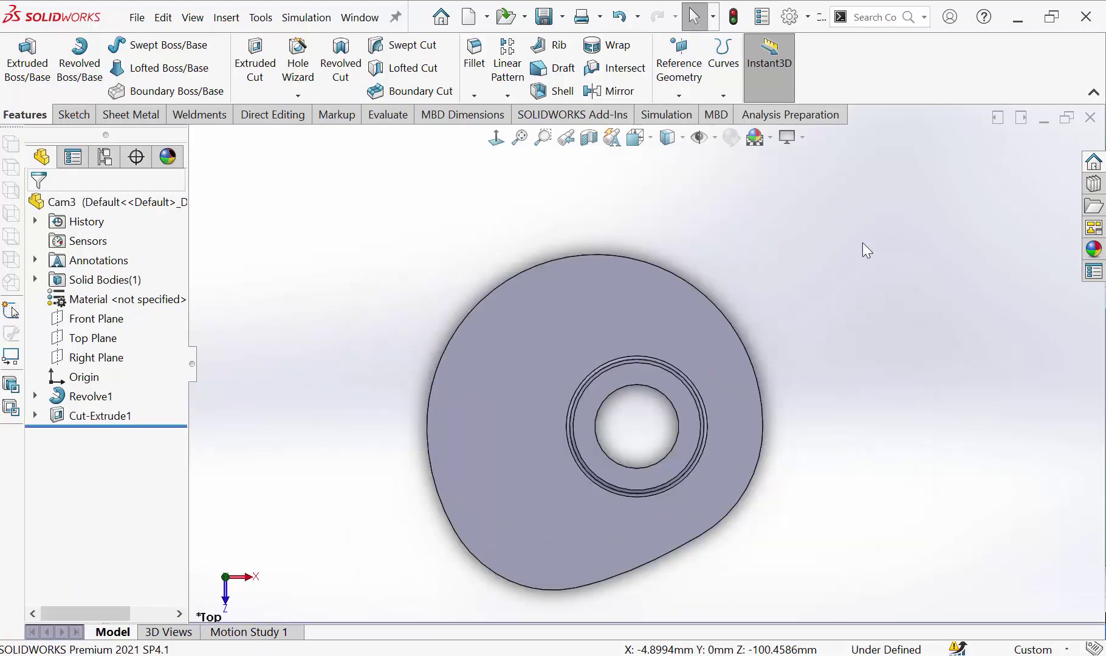
{"action": "middle_click_drag", "start_coordinate": [862, 243], "coordinate": [808, 305]}
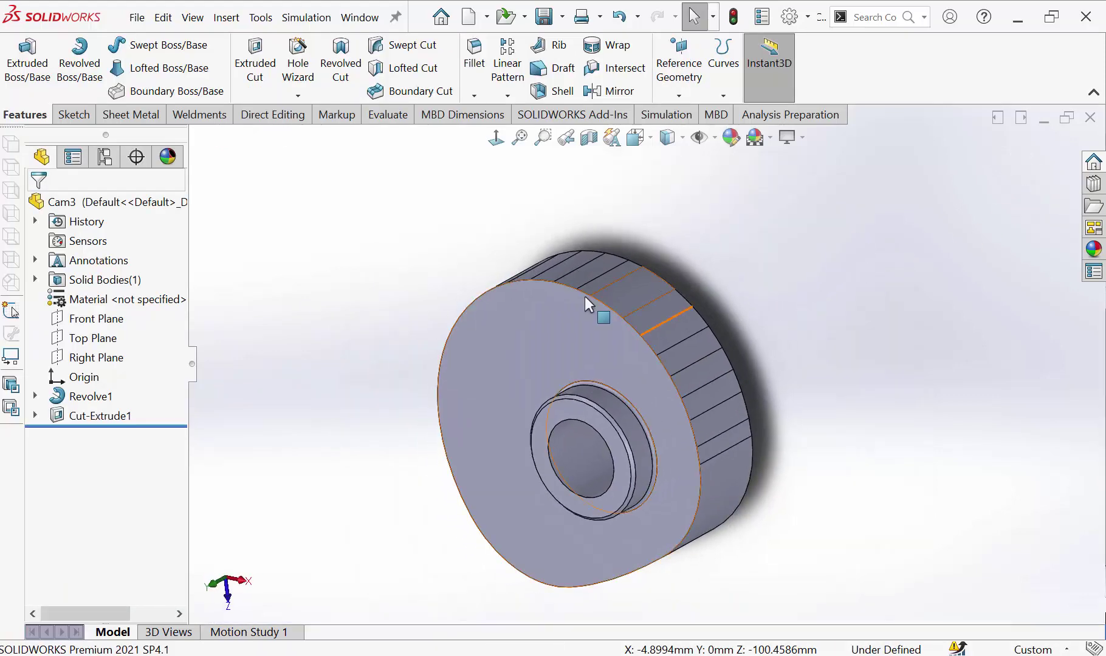
{"action": "right_click", "coordinate": [617, 275]}
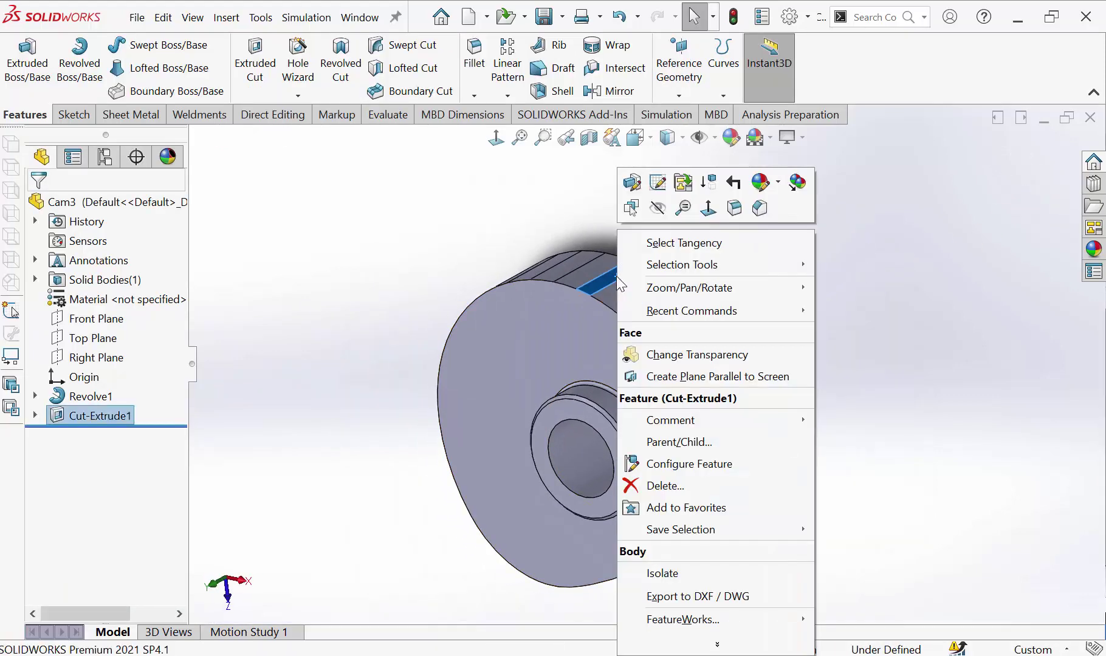
{"action": "left_click", "coordinate": [708, 242]}
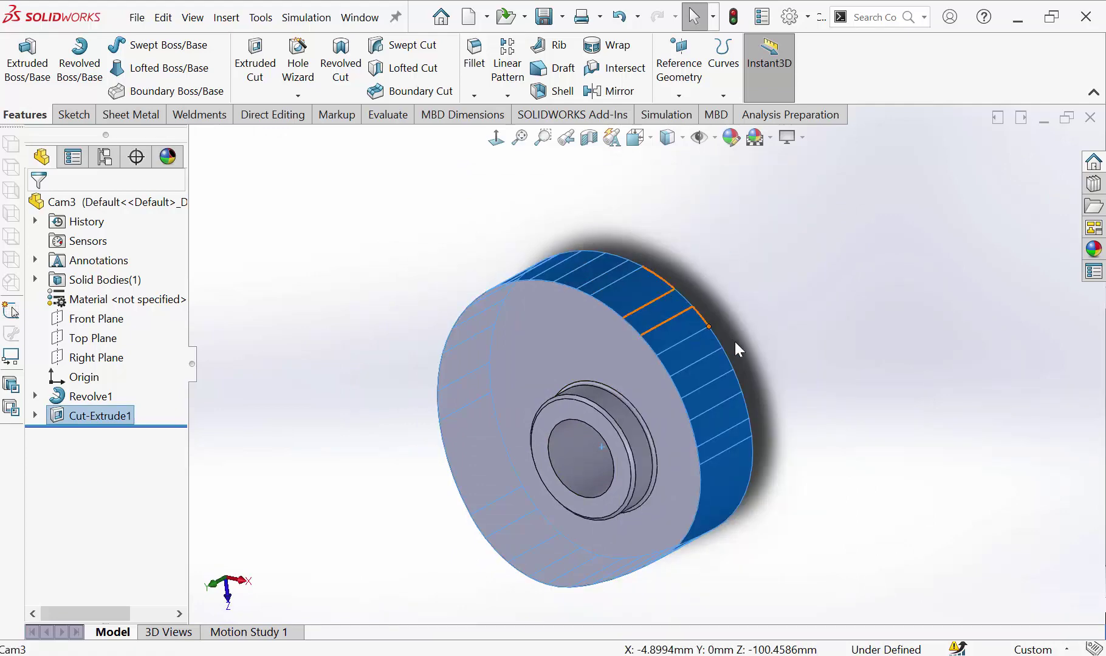
Step: Orbit the cam face-on and side-on to inspect its smoothed profile
{"action": "mouse_move", "coordinate": [733, 348]}
{"action": "middle_mouse_down"}
{"action": "mouse_move", "coordinate": [823, 261]}
{"action": "mouse_move", "coordinate": [797, 365]}
{"action": "mouse_move", "coordinate": [903, 515]}
{"action": "mouse_move", "coordinate": [923, 516]}
{"action": "middle_mouse_up"}
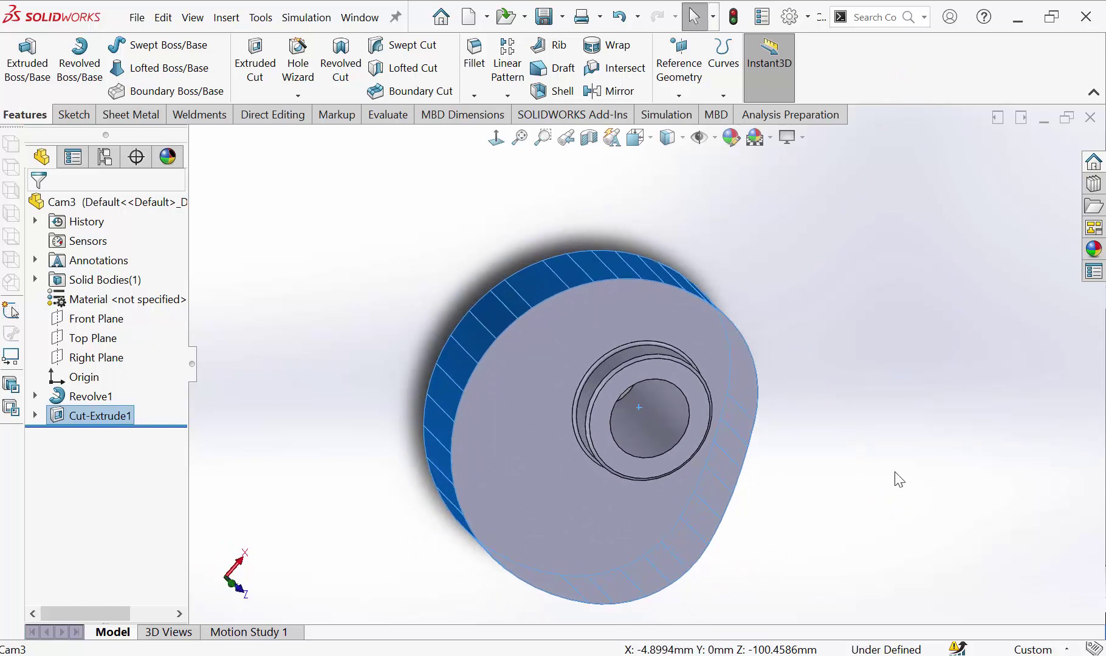
{"action": "left_click", "coordinate": [925, 430]}
{"action": "middle_click_drag", "start_coordinate": [873, 390], "coordinate": [801, 345]}
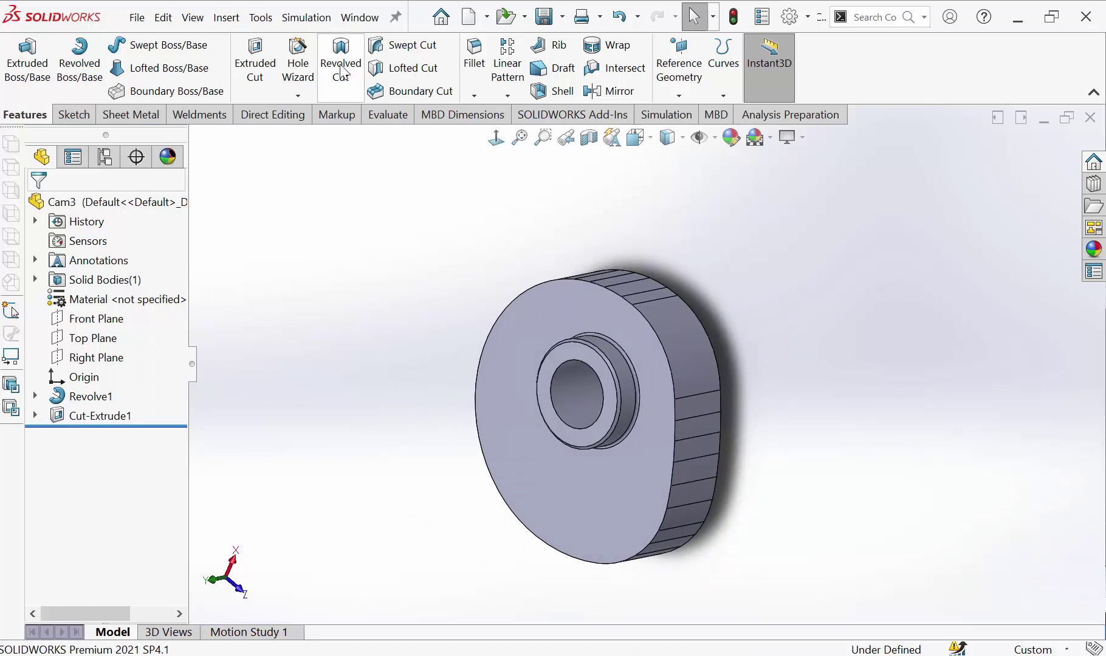
{"action": "left_click", "coordinate": [365, 18]}
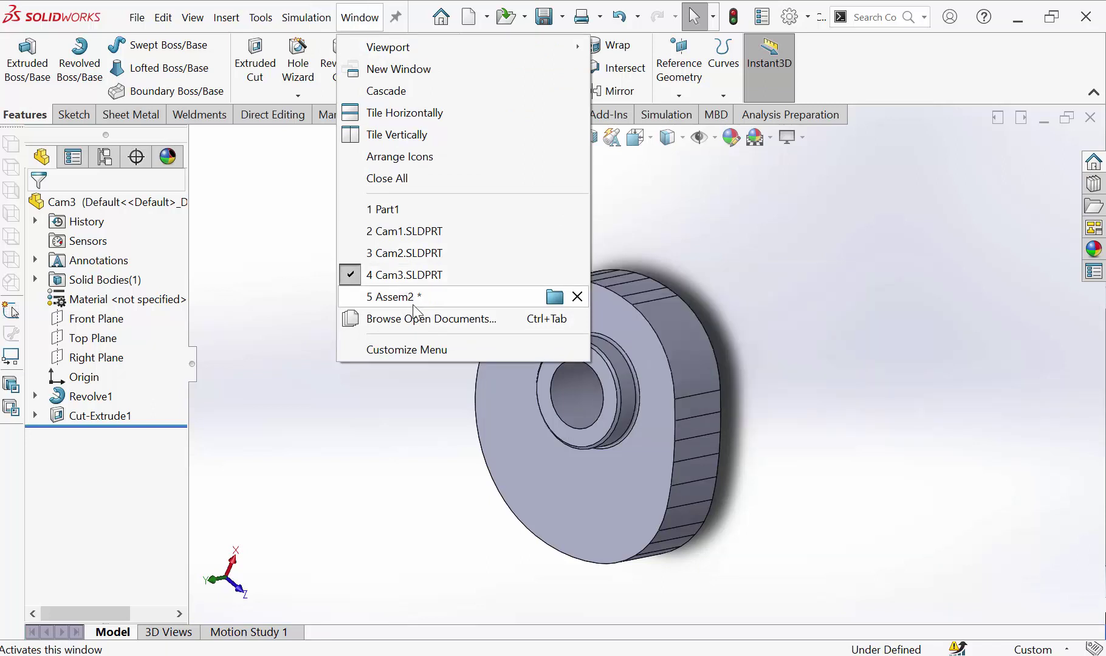
Step: Switch to the Assem2 assembly window and start a new mate
{"action": "left_click", "coordinate": [416, 303]}
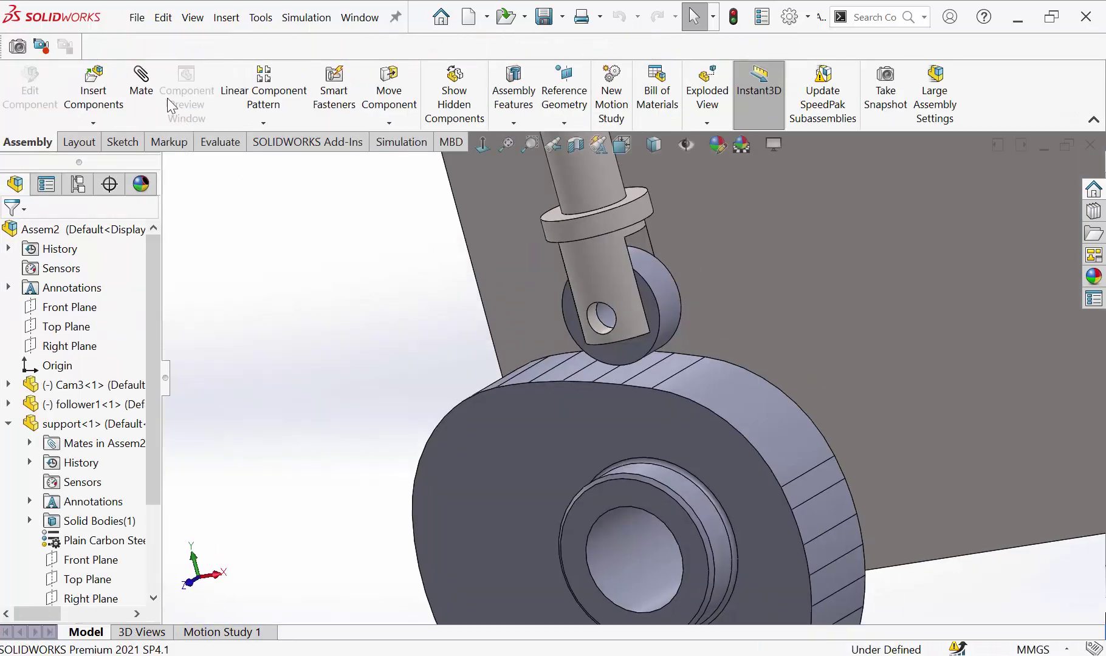
{"action": "left_click", "coordinate": [138, 88]}
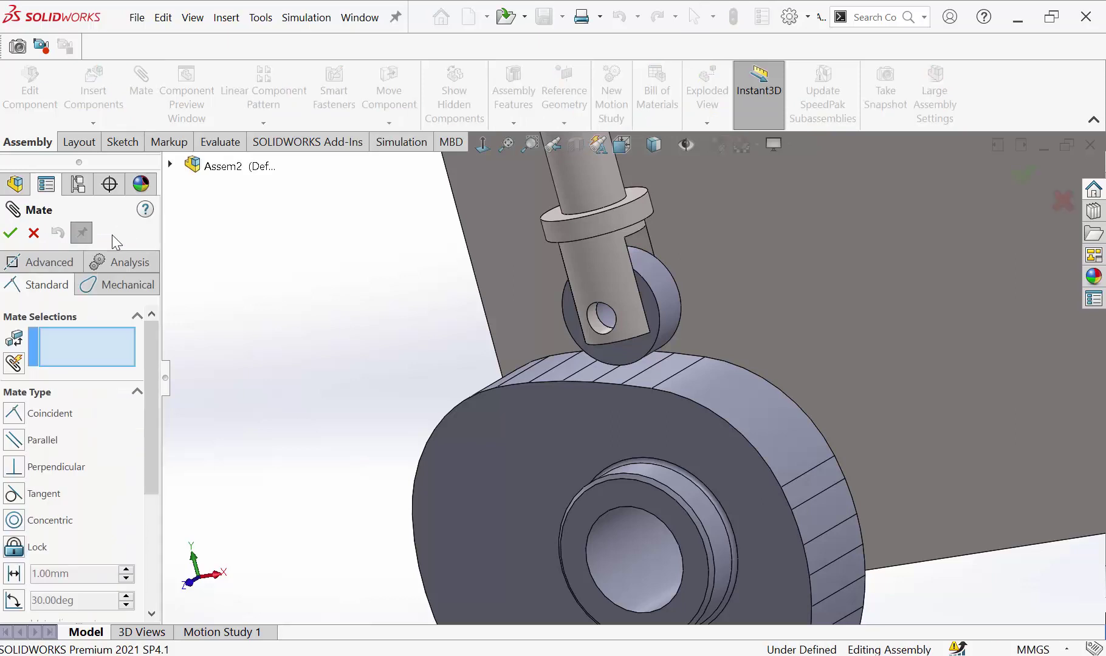
Step: Add a Cam mechanical mate with the cam's outer face as path and the roller as follower
{"action": "left_click", "coordinate": [82, 237]}
{"action": "left_click", "coordinate": [115, 285]}
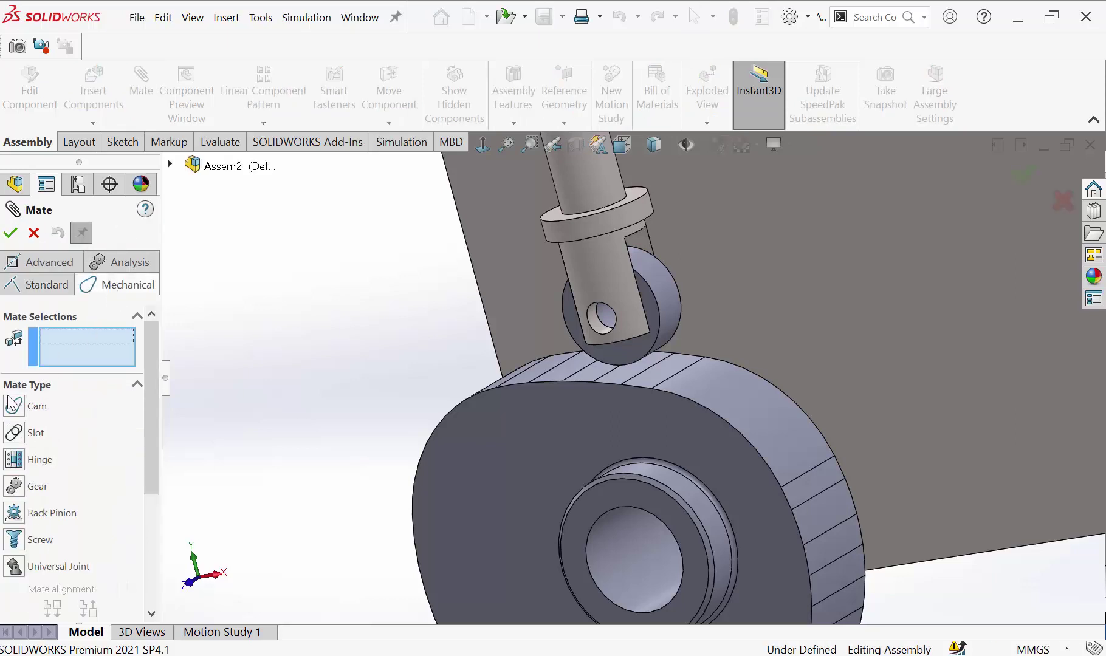
{"action": "left_click", "coordinate": [13, 403]}
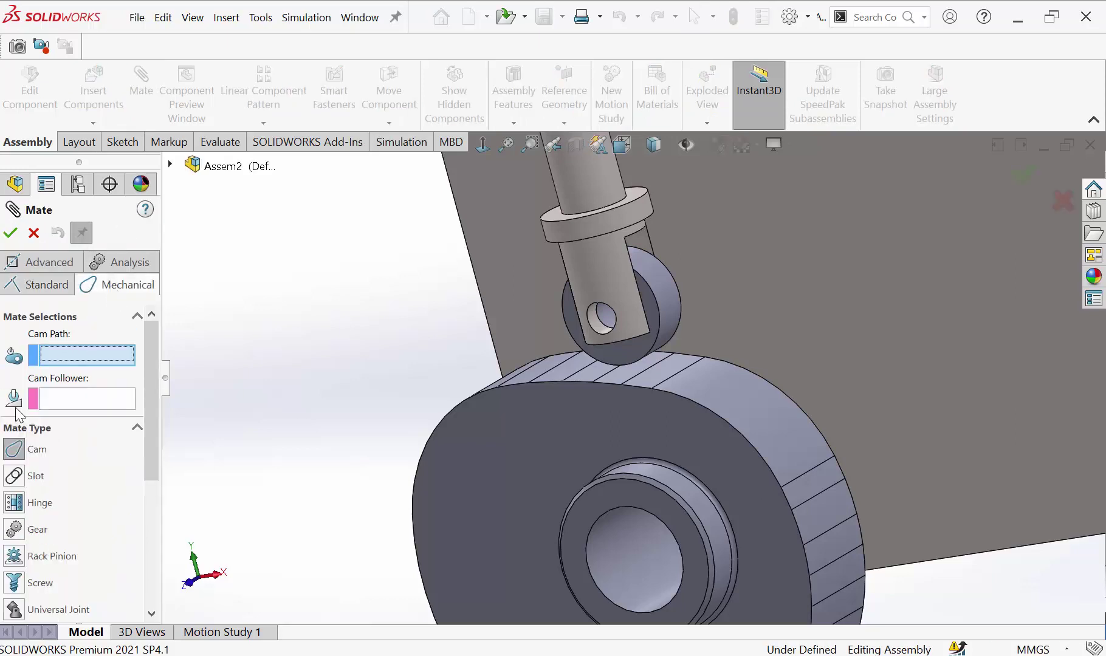
{"action": "left_click", "coordinate": [713, 389]}
{"action": "scroll", "coordinate": [452, 432], "scroll_direction": "up", "scroll_amount": 3}
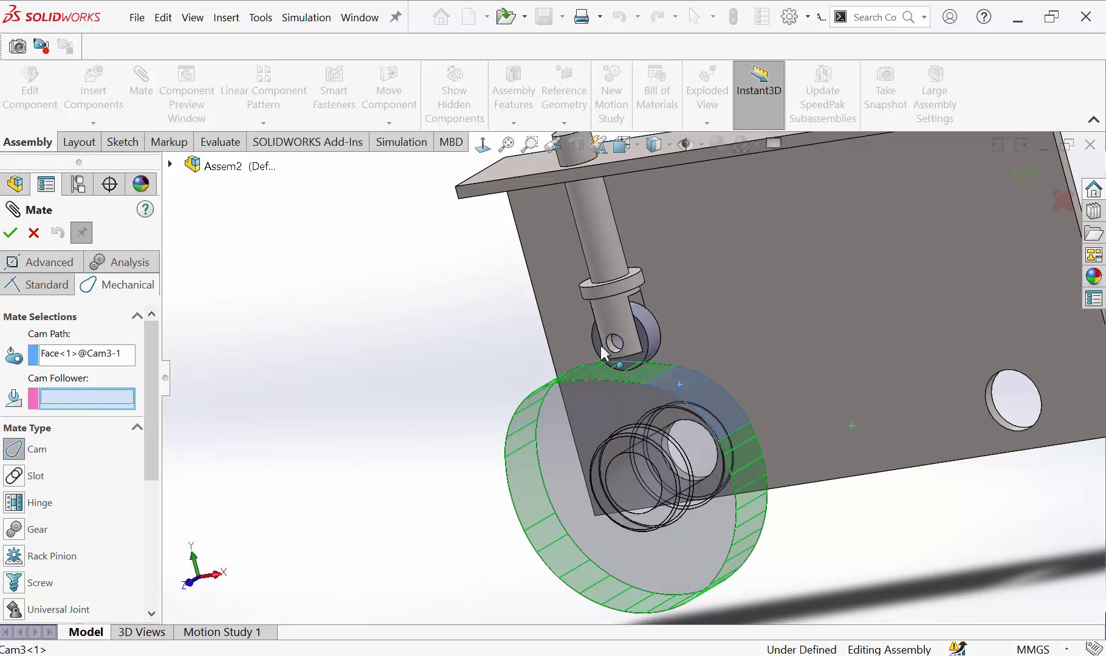
{"action": "scroll", "coordinate": [631, 352], "scroll_direction": "down", "scroll_amount": 3}
{"action": "left_click", "coordinate": [667, 324]}
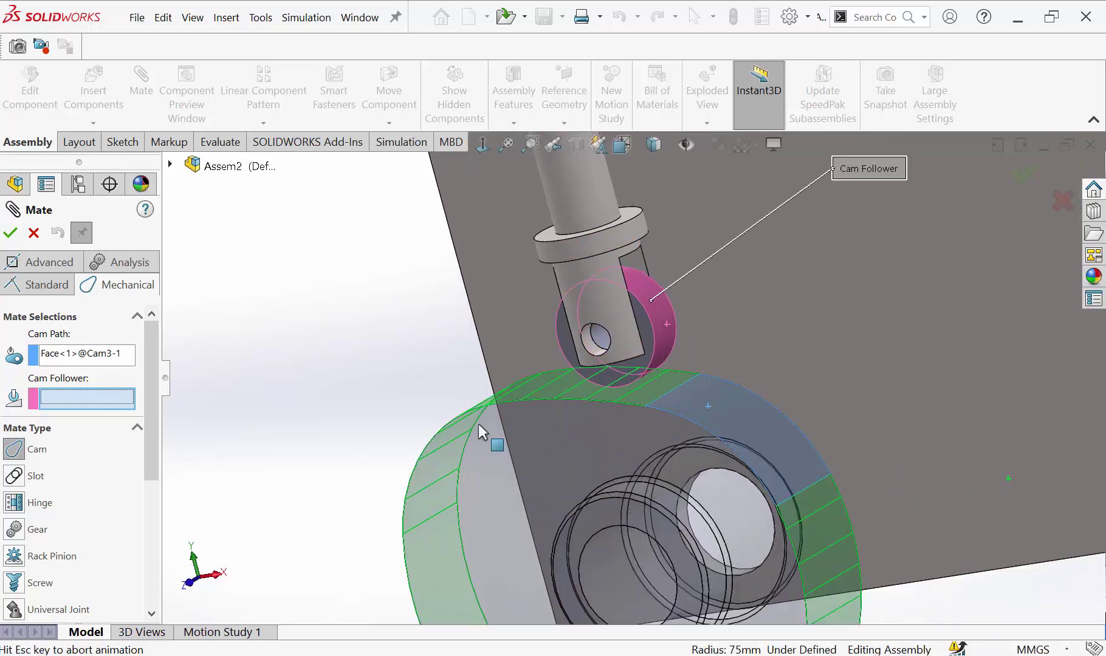
{"action": "key", "text": "z"}
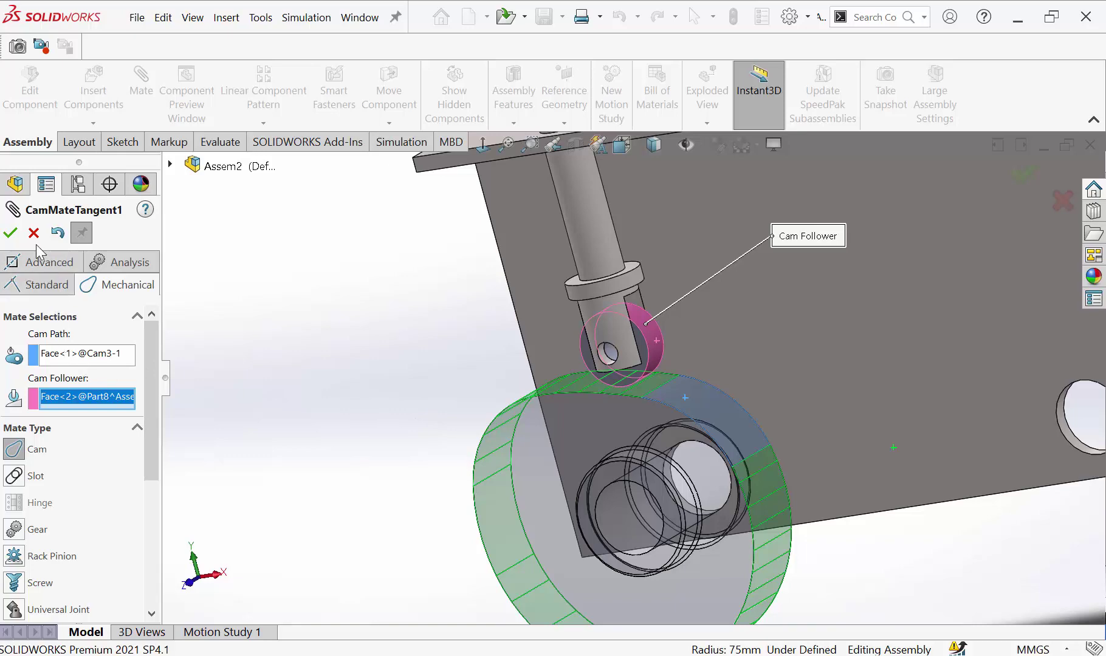
{"action": "left_click", "coordinate": [11, 238]}
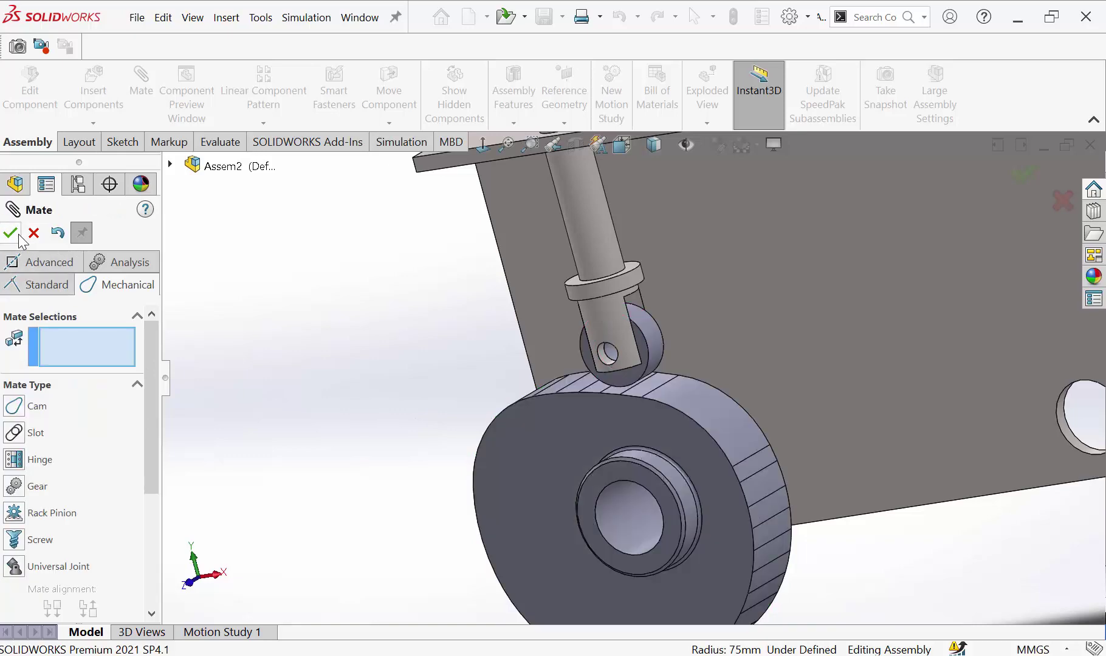
{"action": "left_click", "coordinate": [12, 234]}
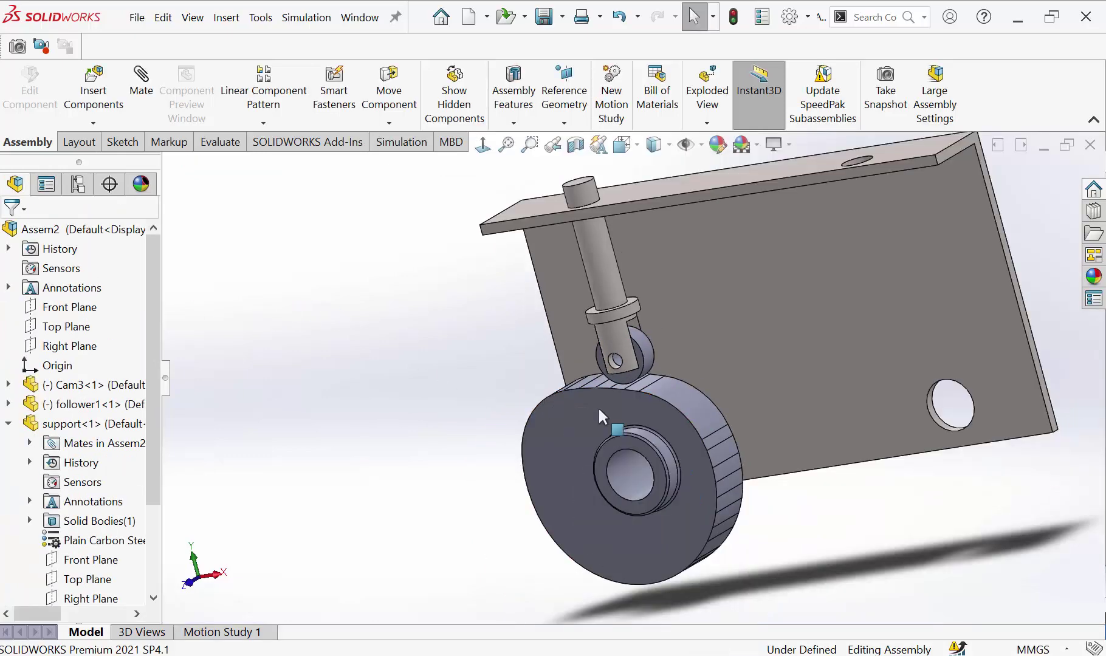
{"action": "middle_click_drag", "start_coordinate": [598, 407], "coordinate": [655, 374]}
{"action": "scroll", "coordinate": [615, 425], "scroll_direction": "down", "scroll_amount": 5}
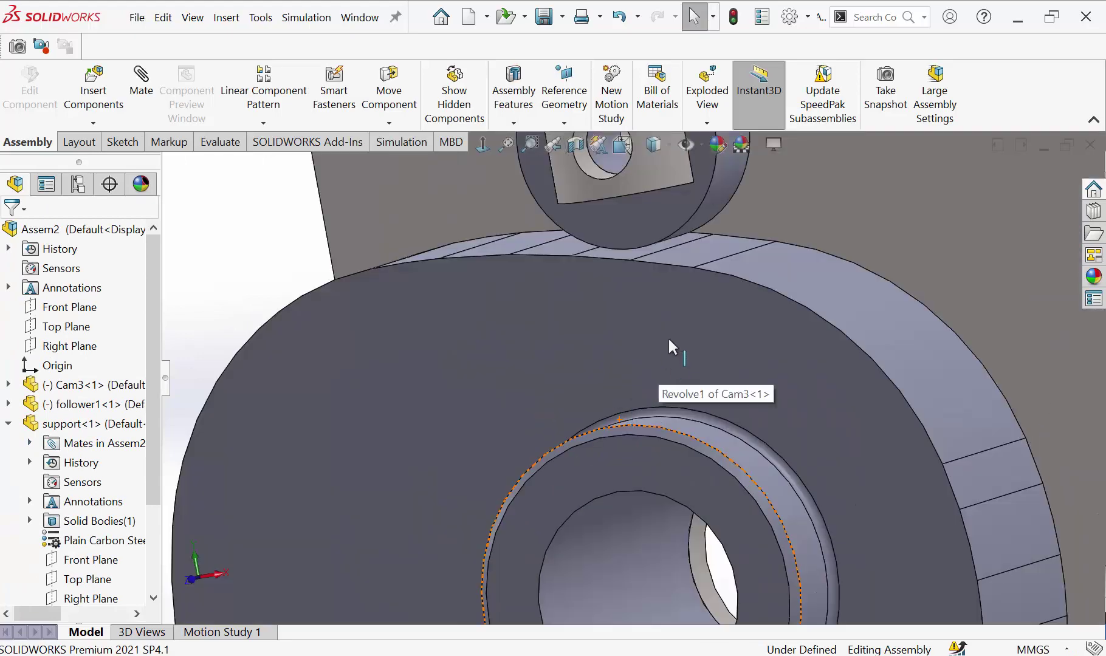
{"action": "left_click", "coordinate": [714, 193]}
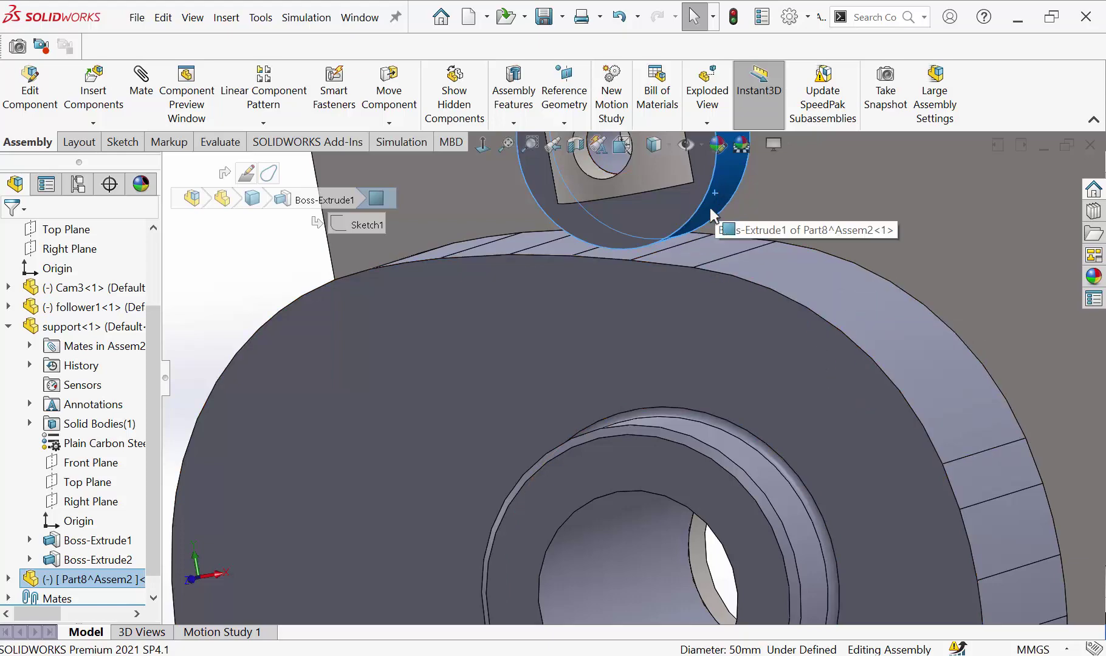
{"action": "scroll", "coordinate": [707, 215], "scroll_direction": "down", "scroll_amount": 3}
{"action": "left_click", "coordinate": [676, 299]}
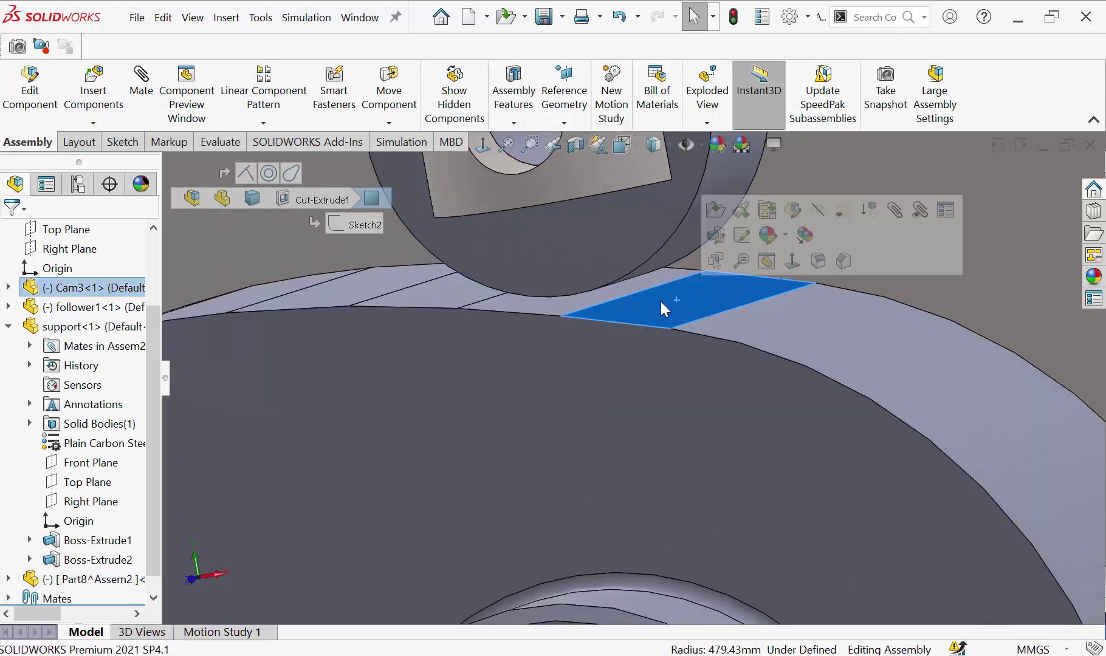
{"action": "left_click", "coordinate": [897, 360]}
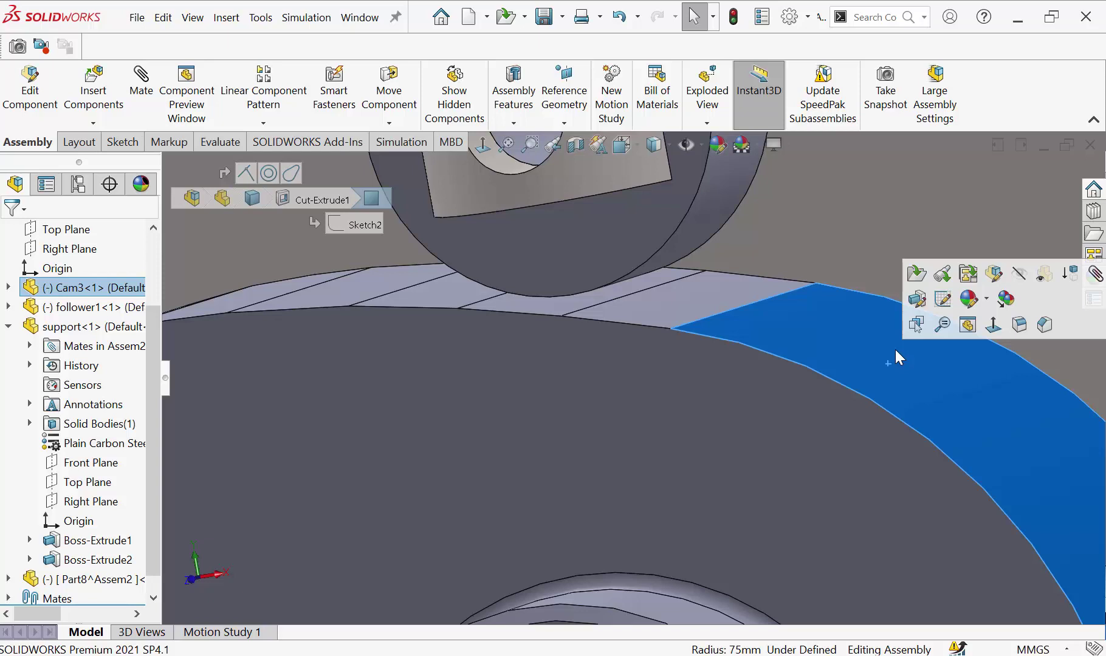
{"action": "left_click", "coordinate": [717, 202]}
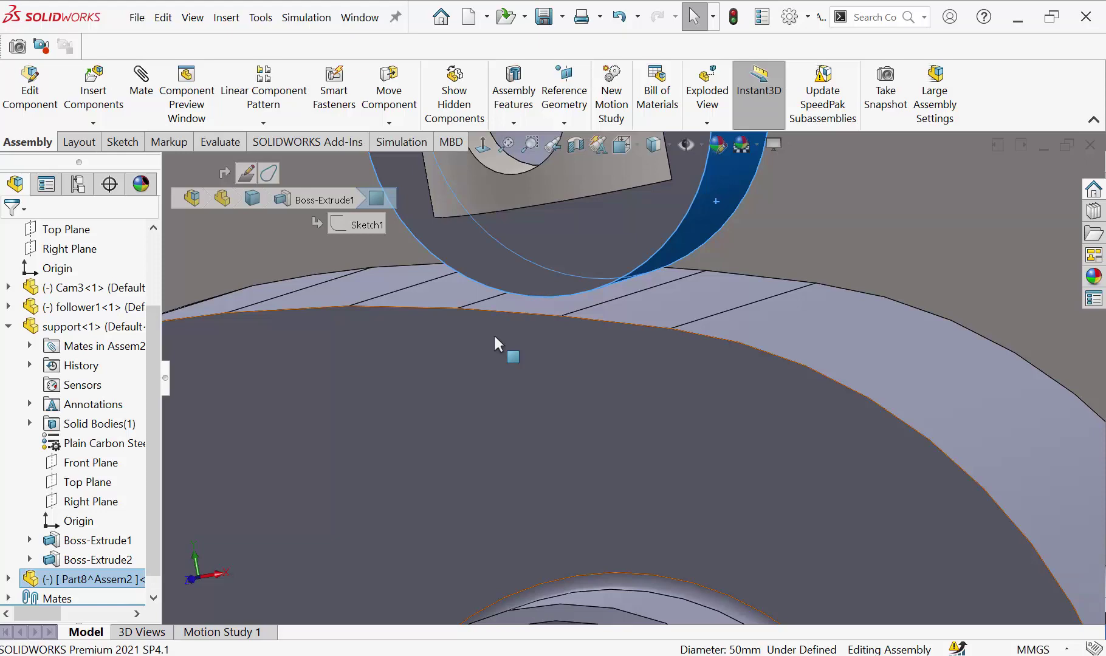
Step: Drag the cam to spin it about its shaft, checking the roller stays on its profile
{"action": "scroll", "coordinate": [493, 333], "scroll_direction": "up", "scroll_amount": 6}
{"action": "left_click", "coordinate": [465, 324]}
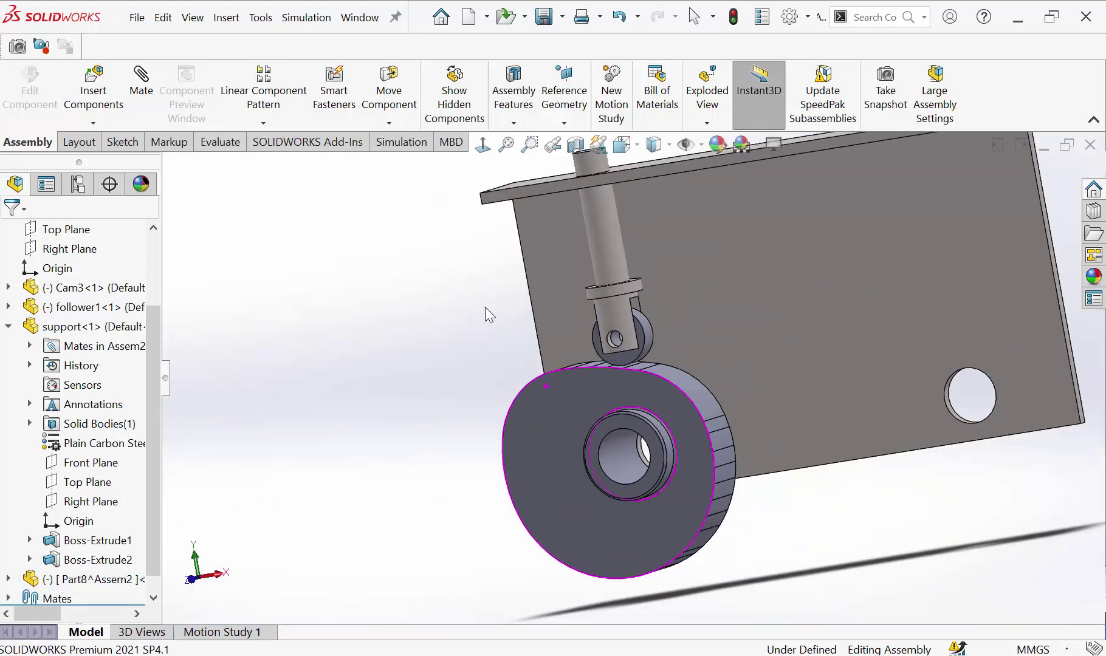
{"action": "middle_click_drag", "start_coordinate": [485, 307], "coordinate": [399, 354]}
{"action": "key", "text": "Escape"}
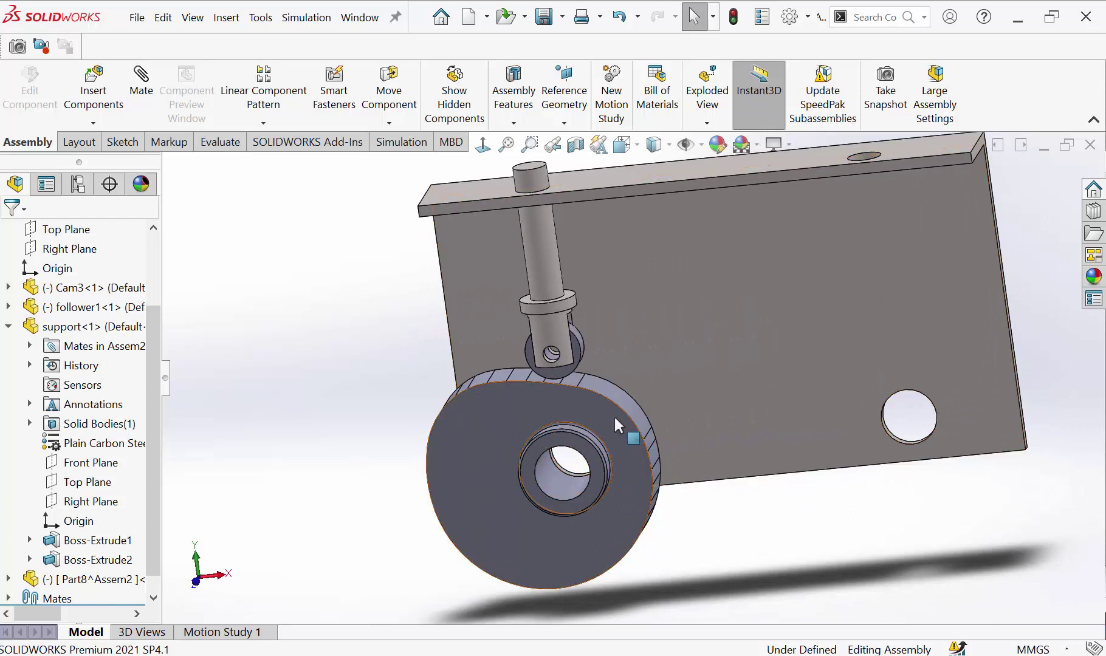
{"action": "mouse_move", "coordinate": [611, 414]}
{"action": "left_mouse_down"}
{"action": "mouse_move", "coordinate": [391, 437]}
{"action": "mouse_move", "coordinate": [730, 550]}
{"action": "mouse_move", "coordinate": [559, 438]}
{"action": "left_mouse_up"}
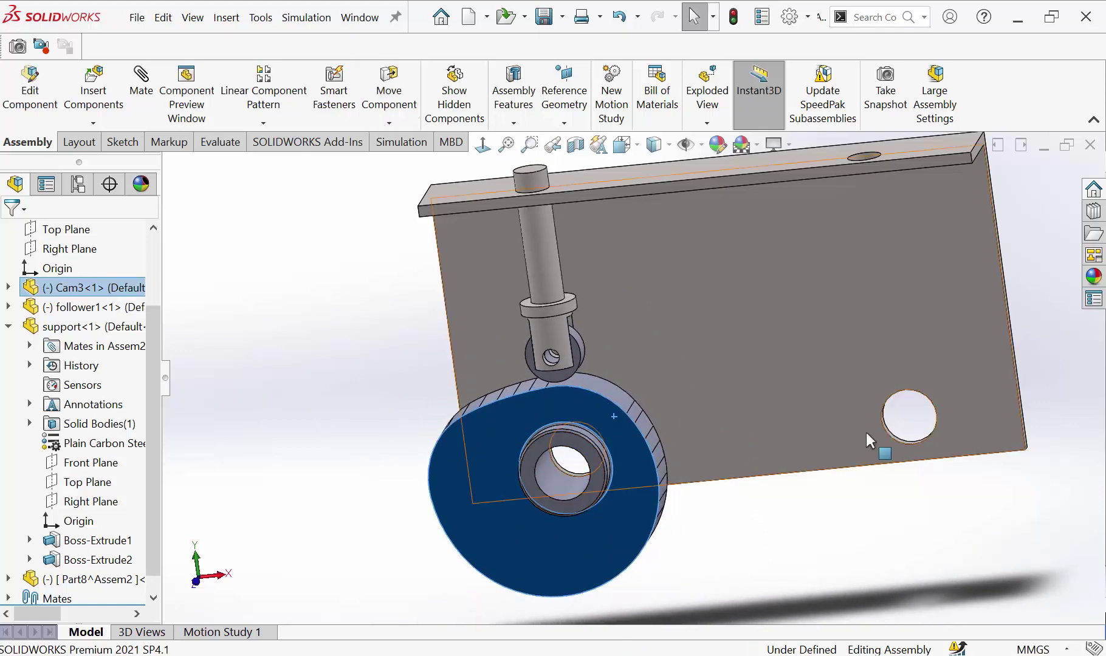
{"action": "scroll", "coordinate": [765, 434], "scroll_direction": "down", "scroll_amount": 2}
{"action": "scroll", "coordinate": [765, 435], "scroll_direction": "down", "scroll_amount": 2}
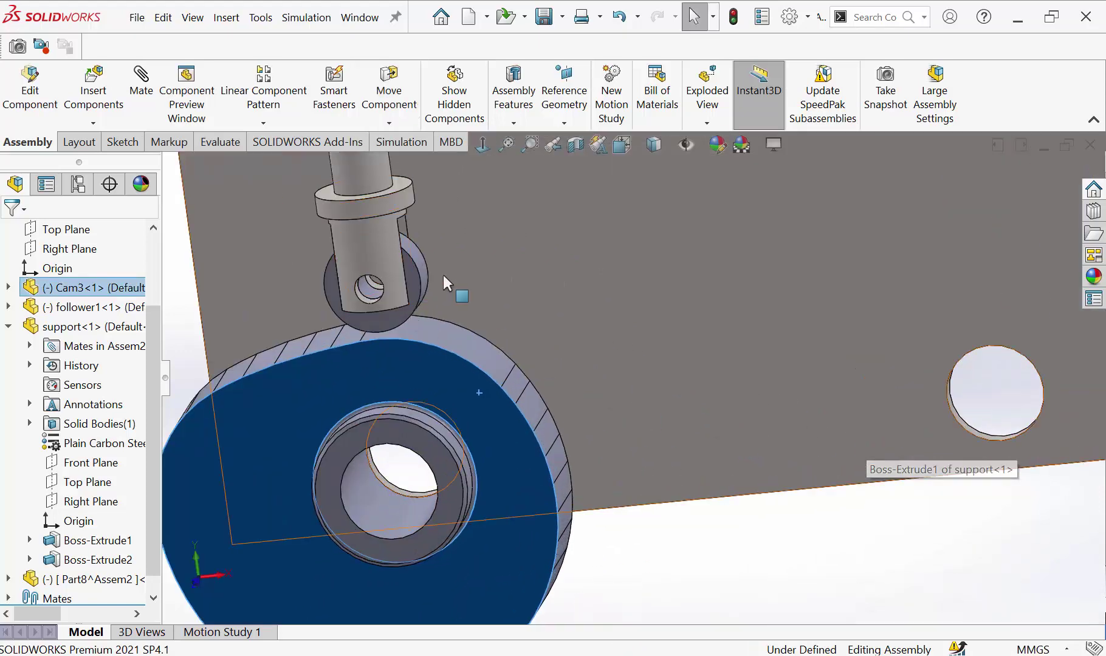
{"action": "scroll", "coordinate": [443, 275], "scroll_direction": "up", "scroll_amount": 4}
{"action": "mouse_move", "coordinate": [466, 487]}
{"action": "left_mouse_down"}
{"action": "mouse_move", "coordinate": [454, 402]}
{"action": "mouse_move", "coordinate": [452, 421]}
{"action": "left_mouse_up"}
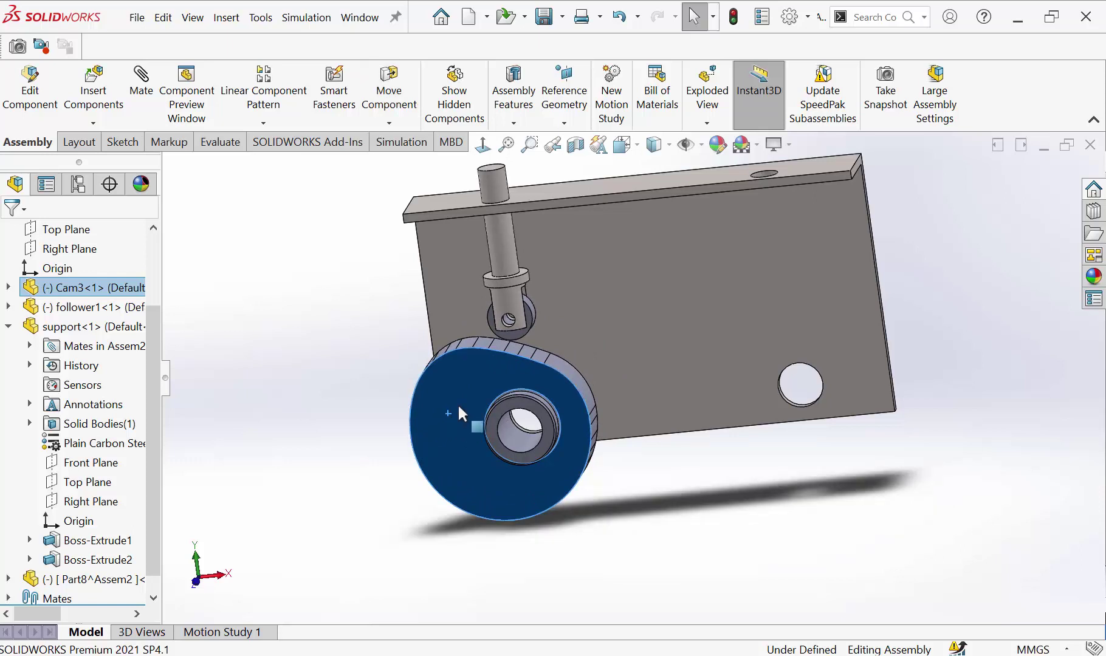